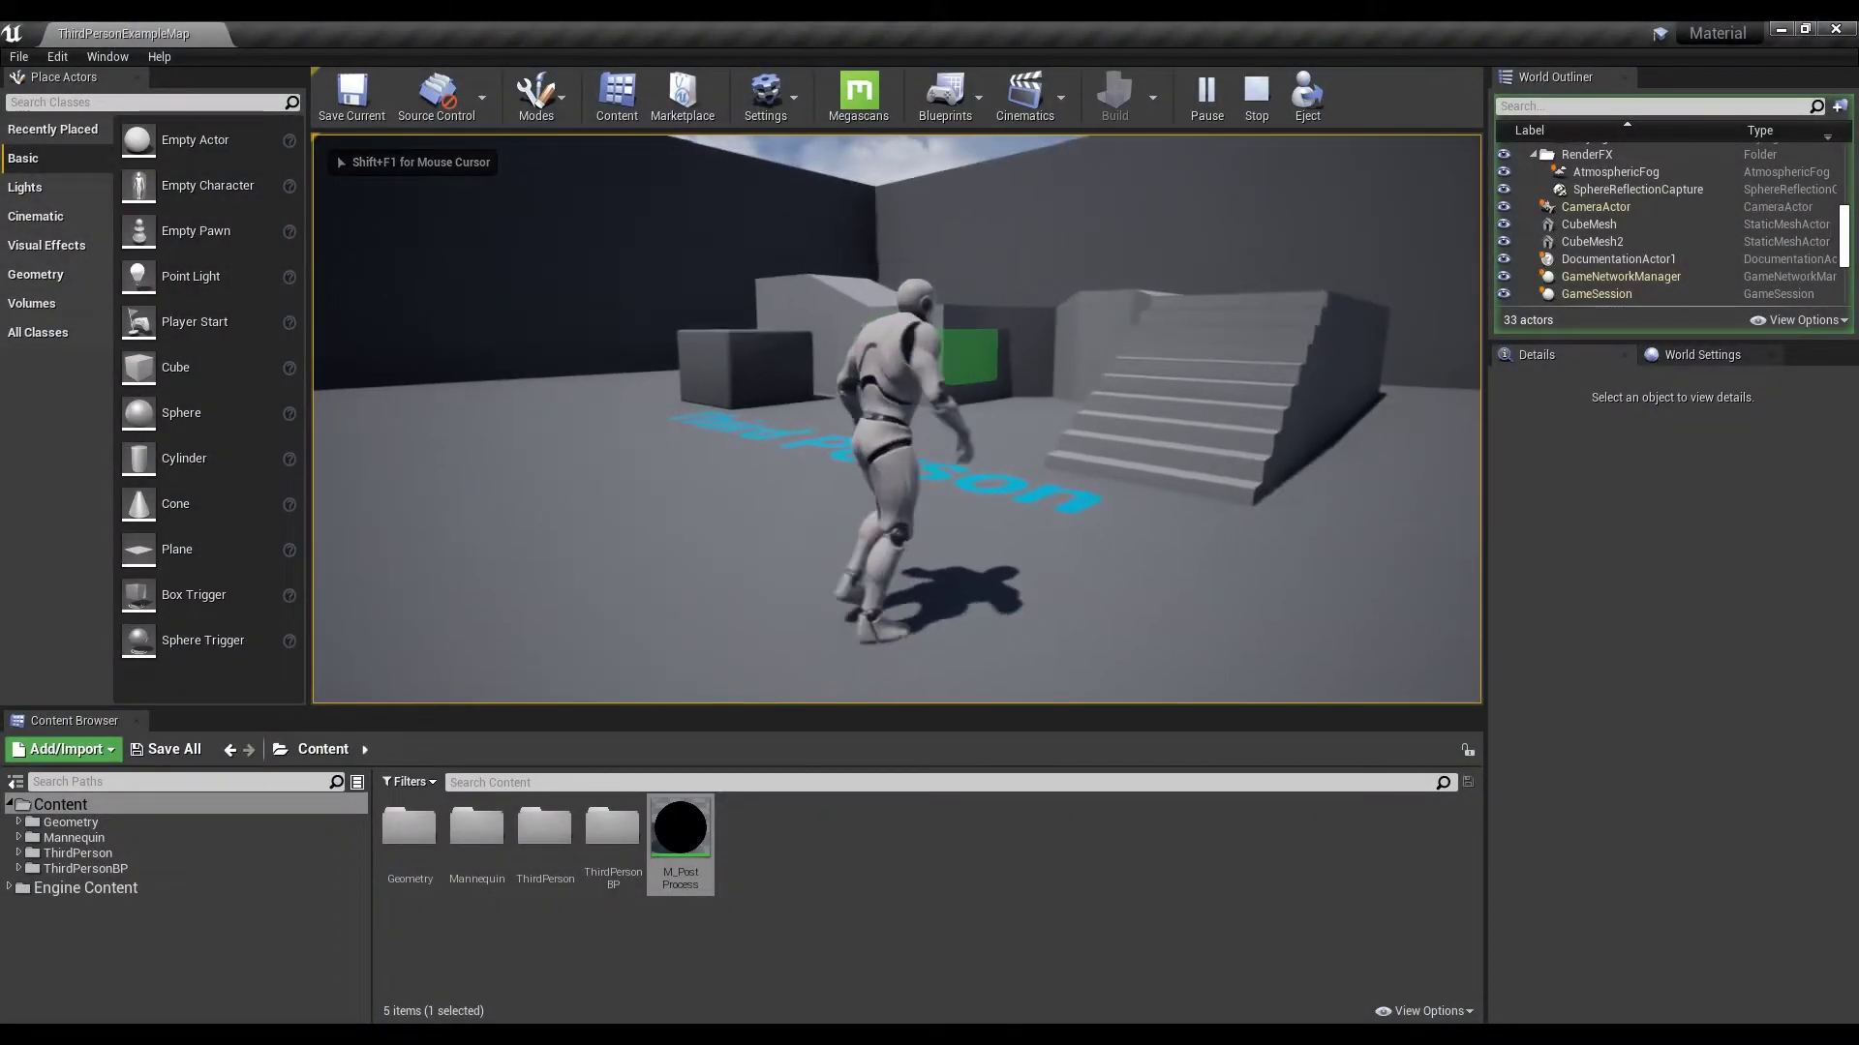
Step: Run the character around the level to examine how the green cube renders behind other geometry, and end the play session
key("w")
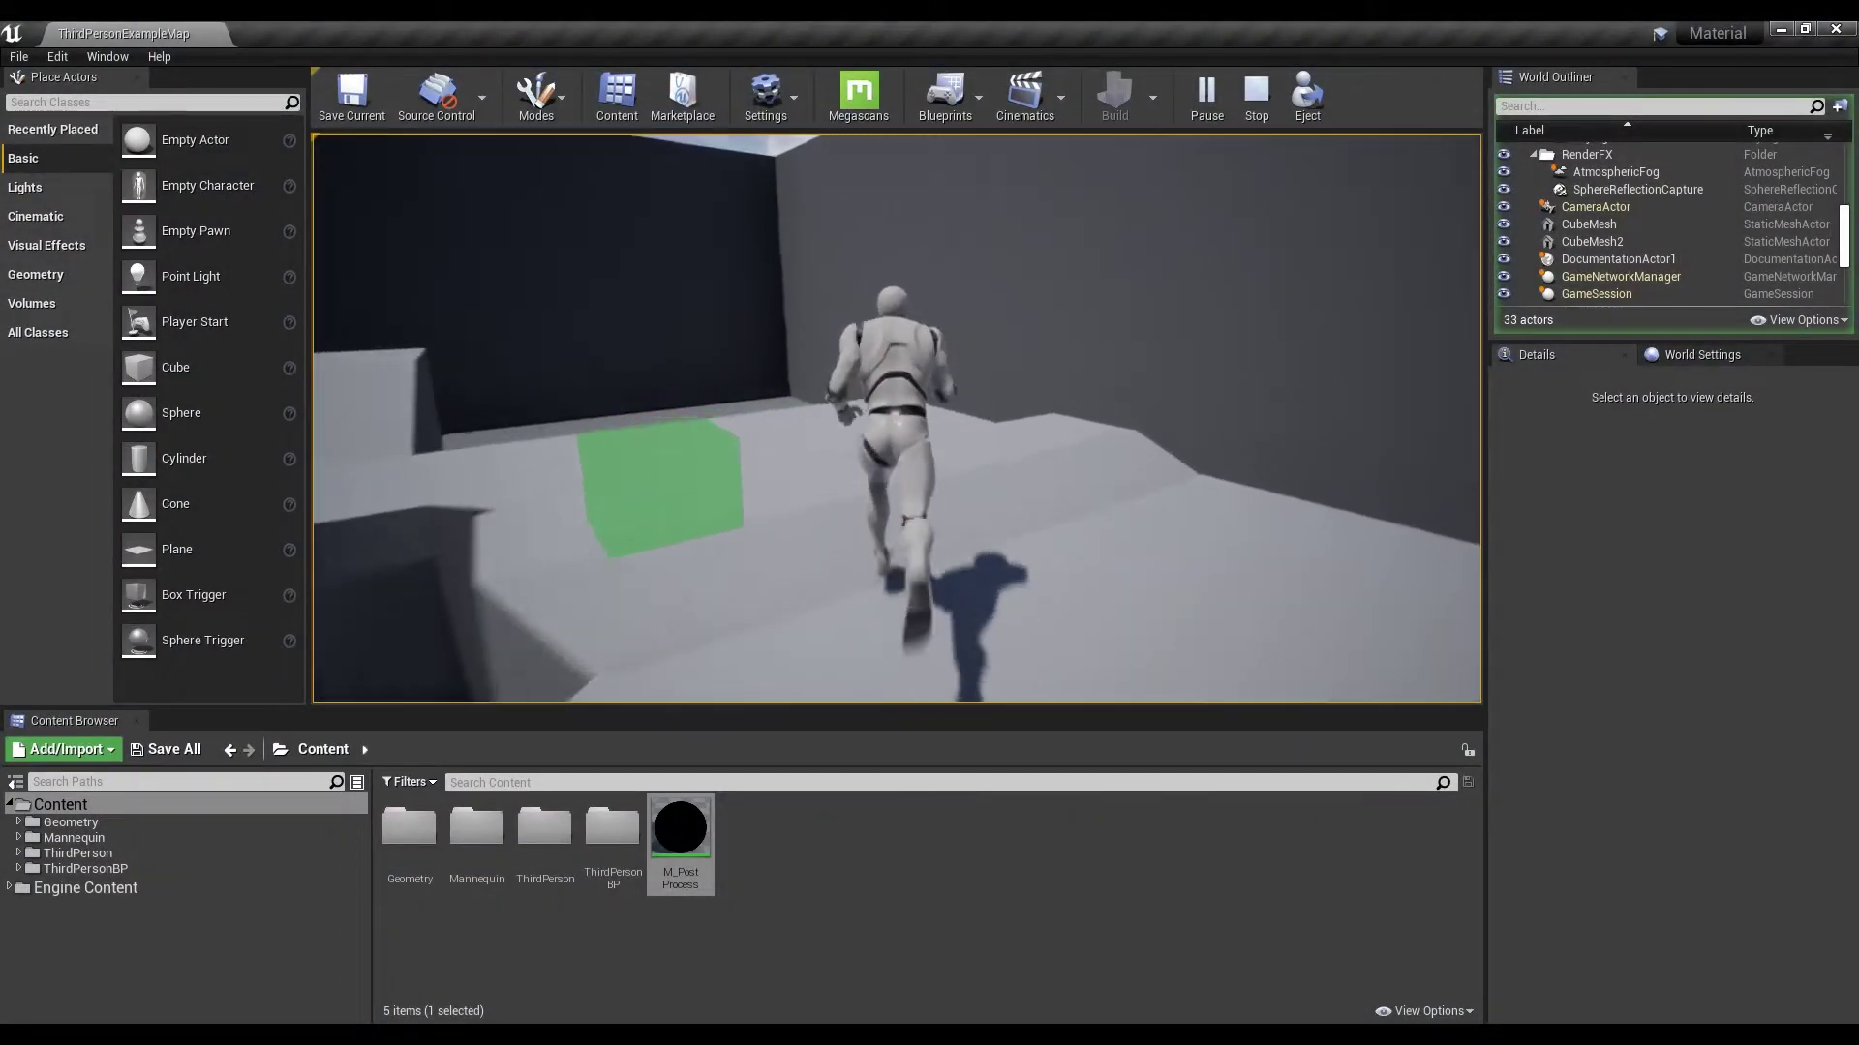
key("w")
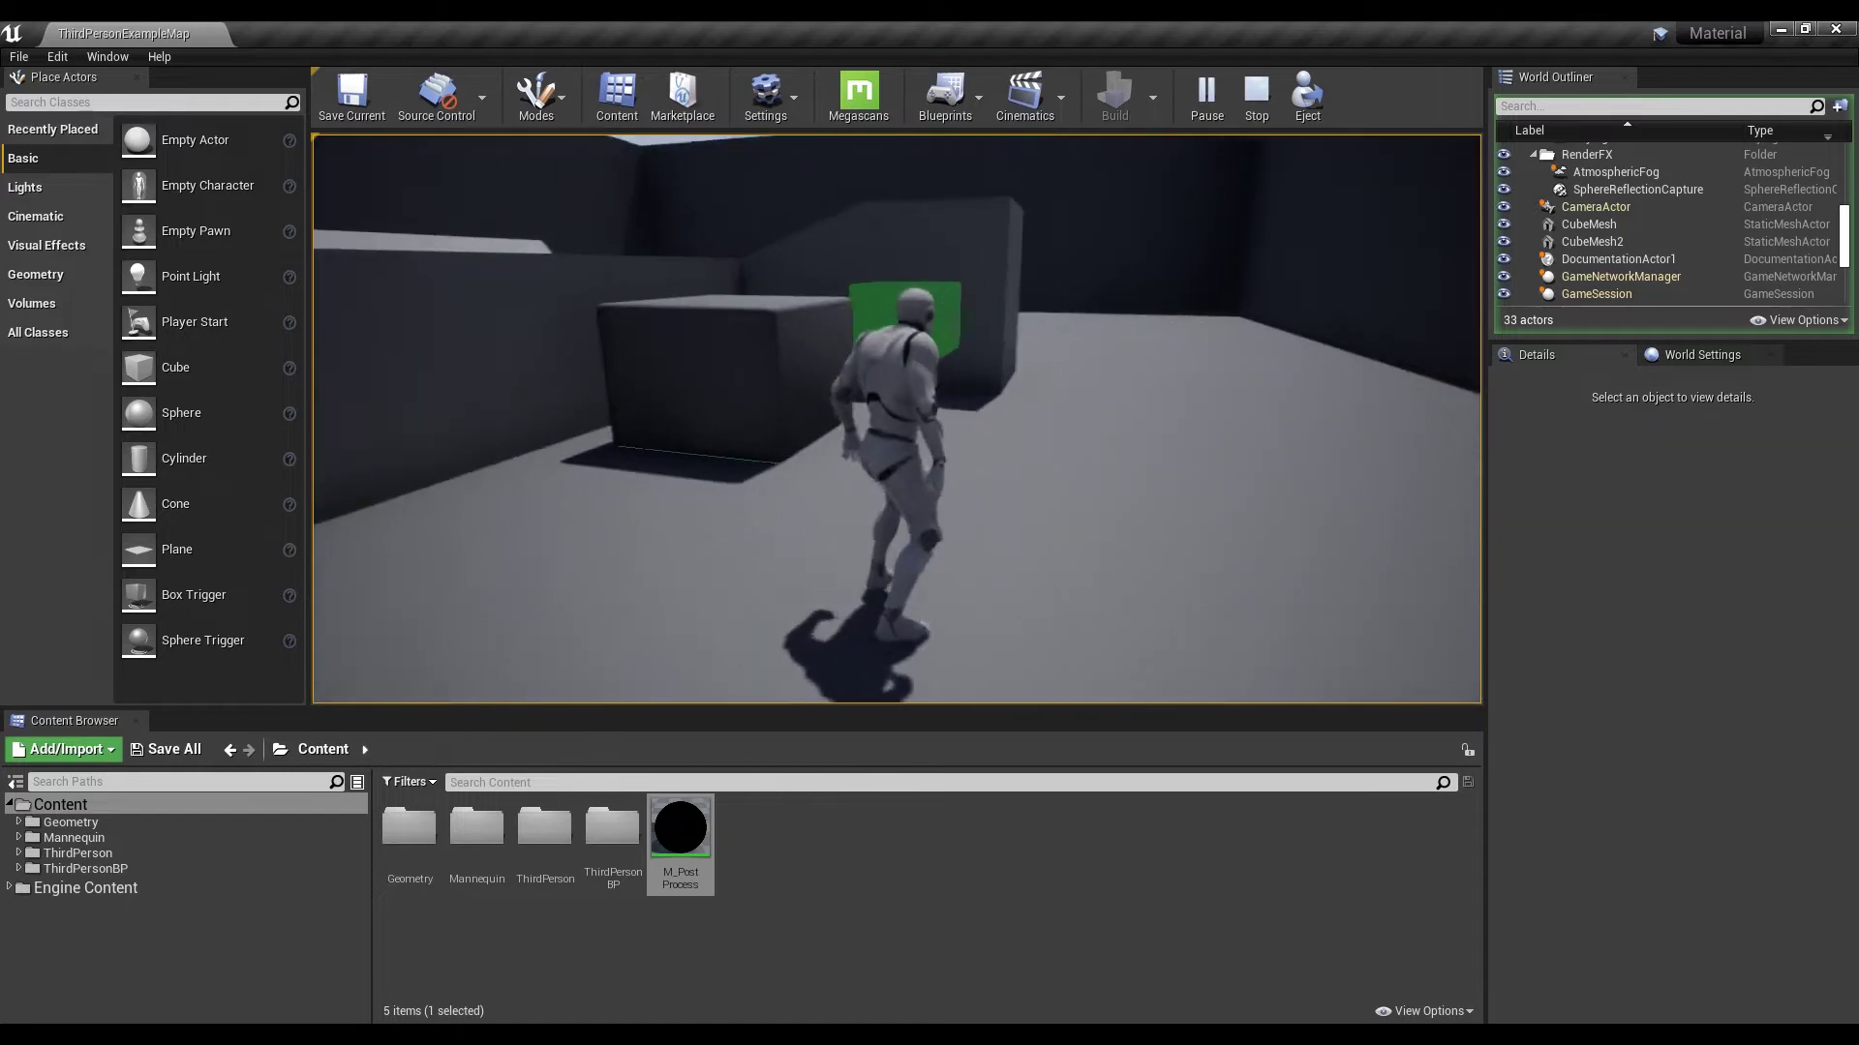
key("d")
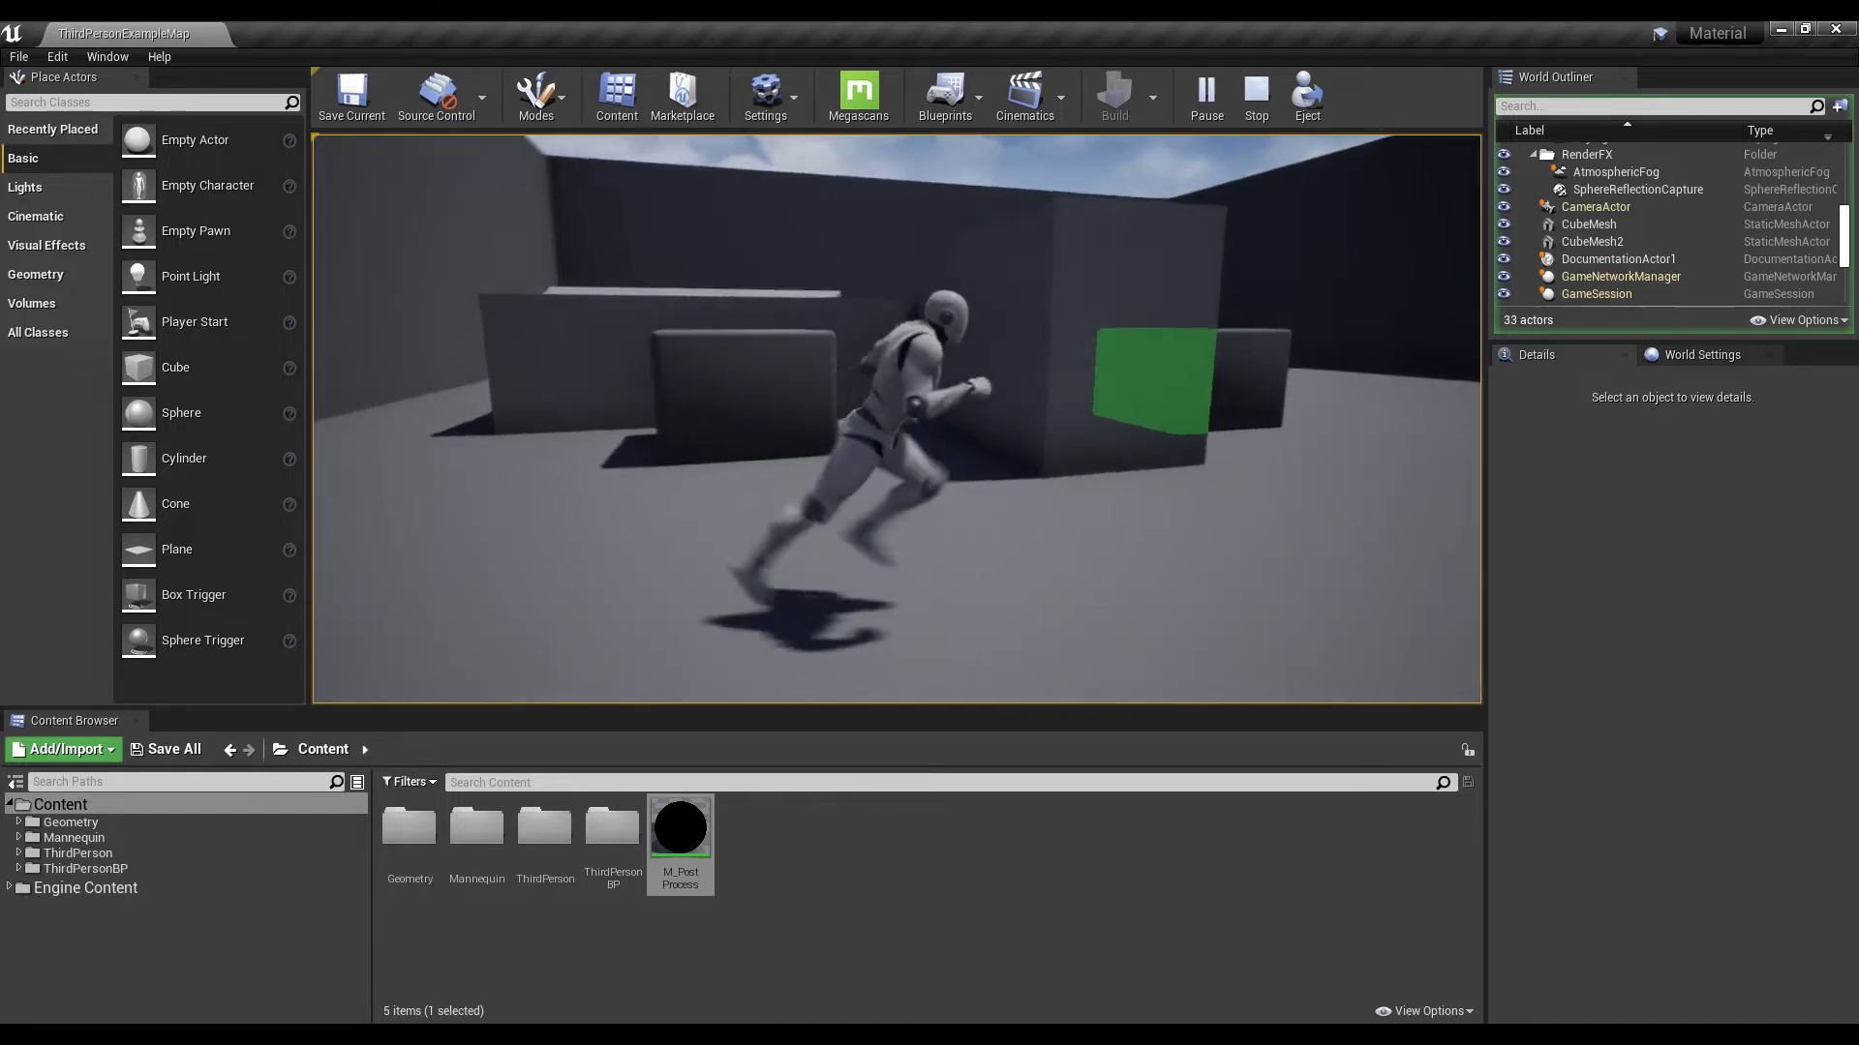
key("d")
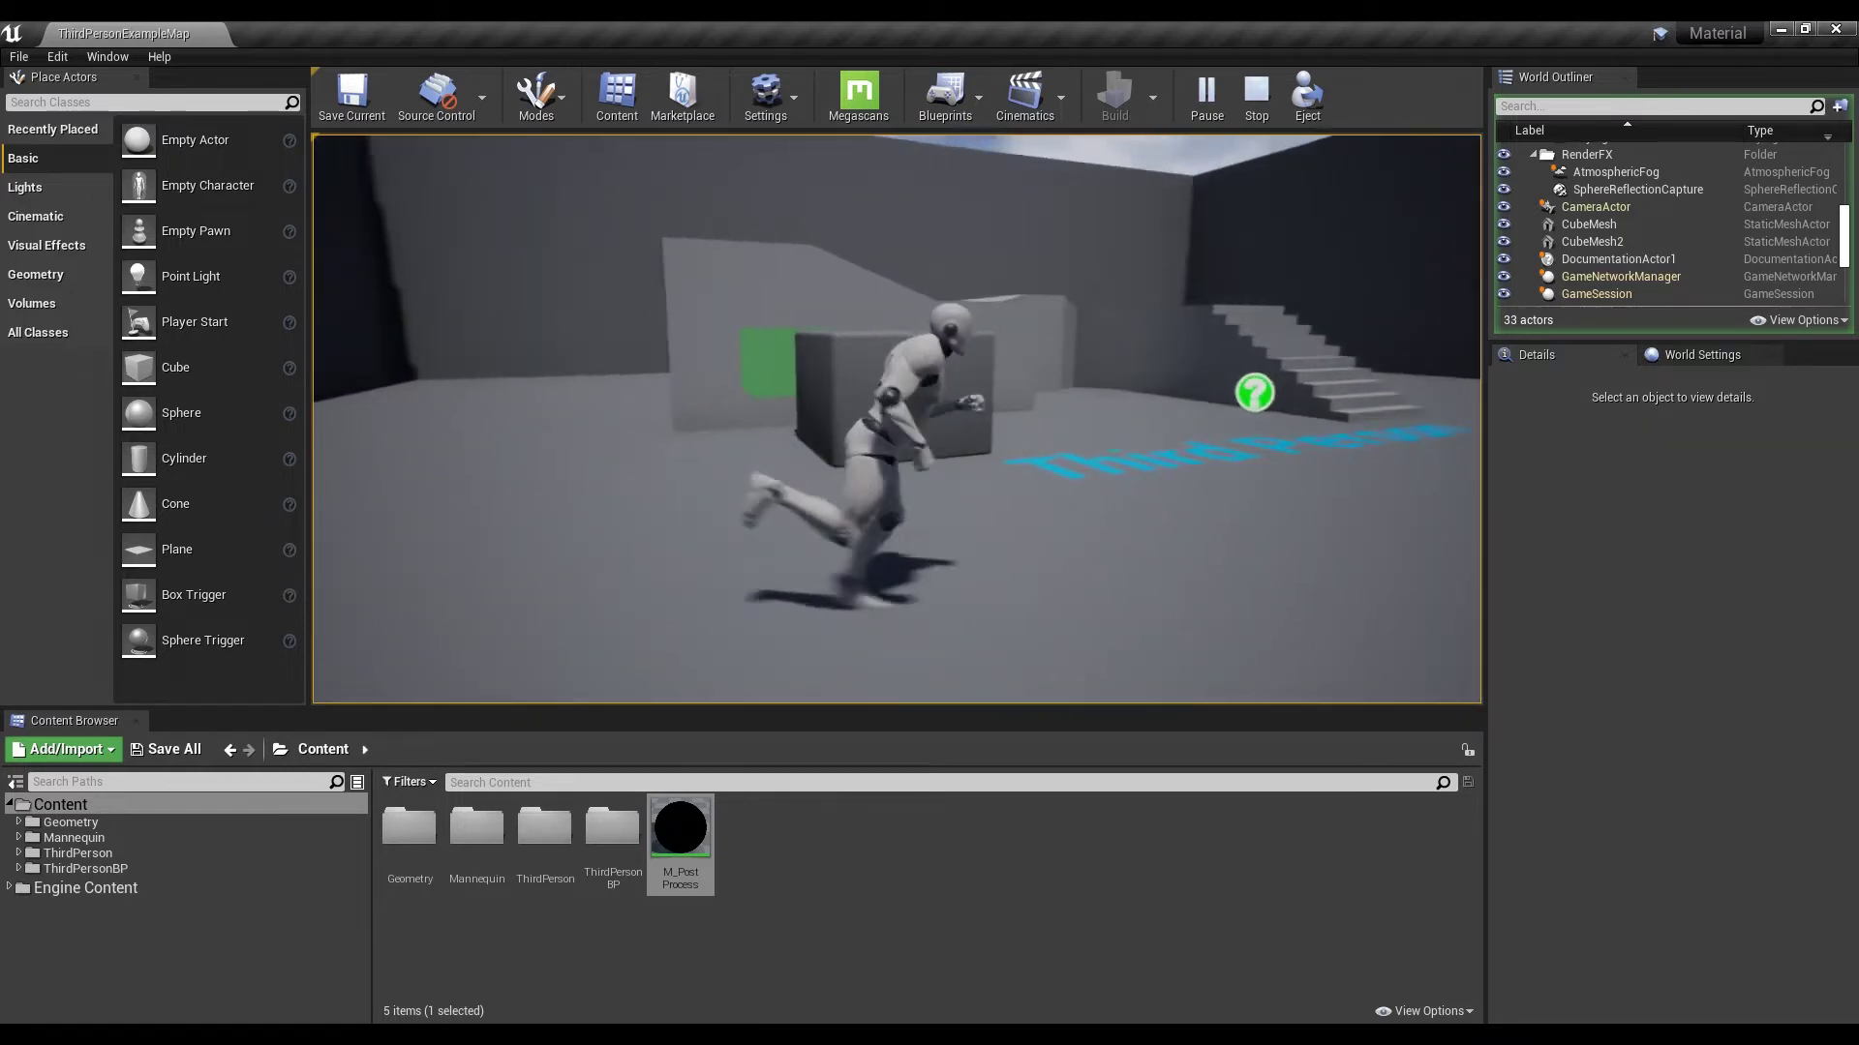
key("d")
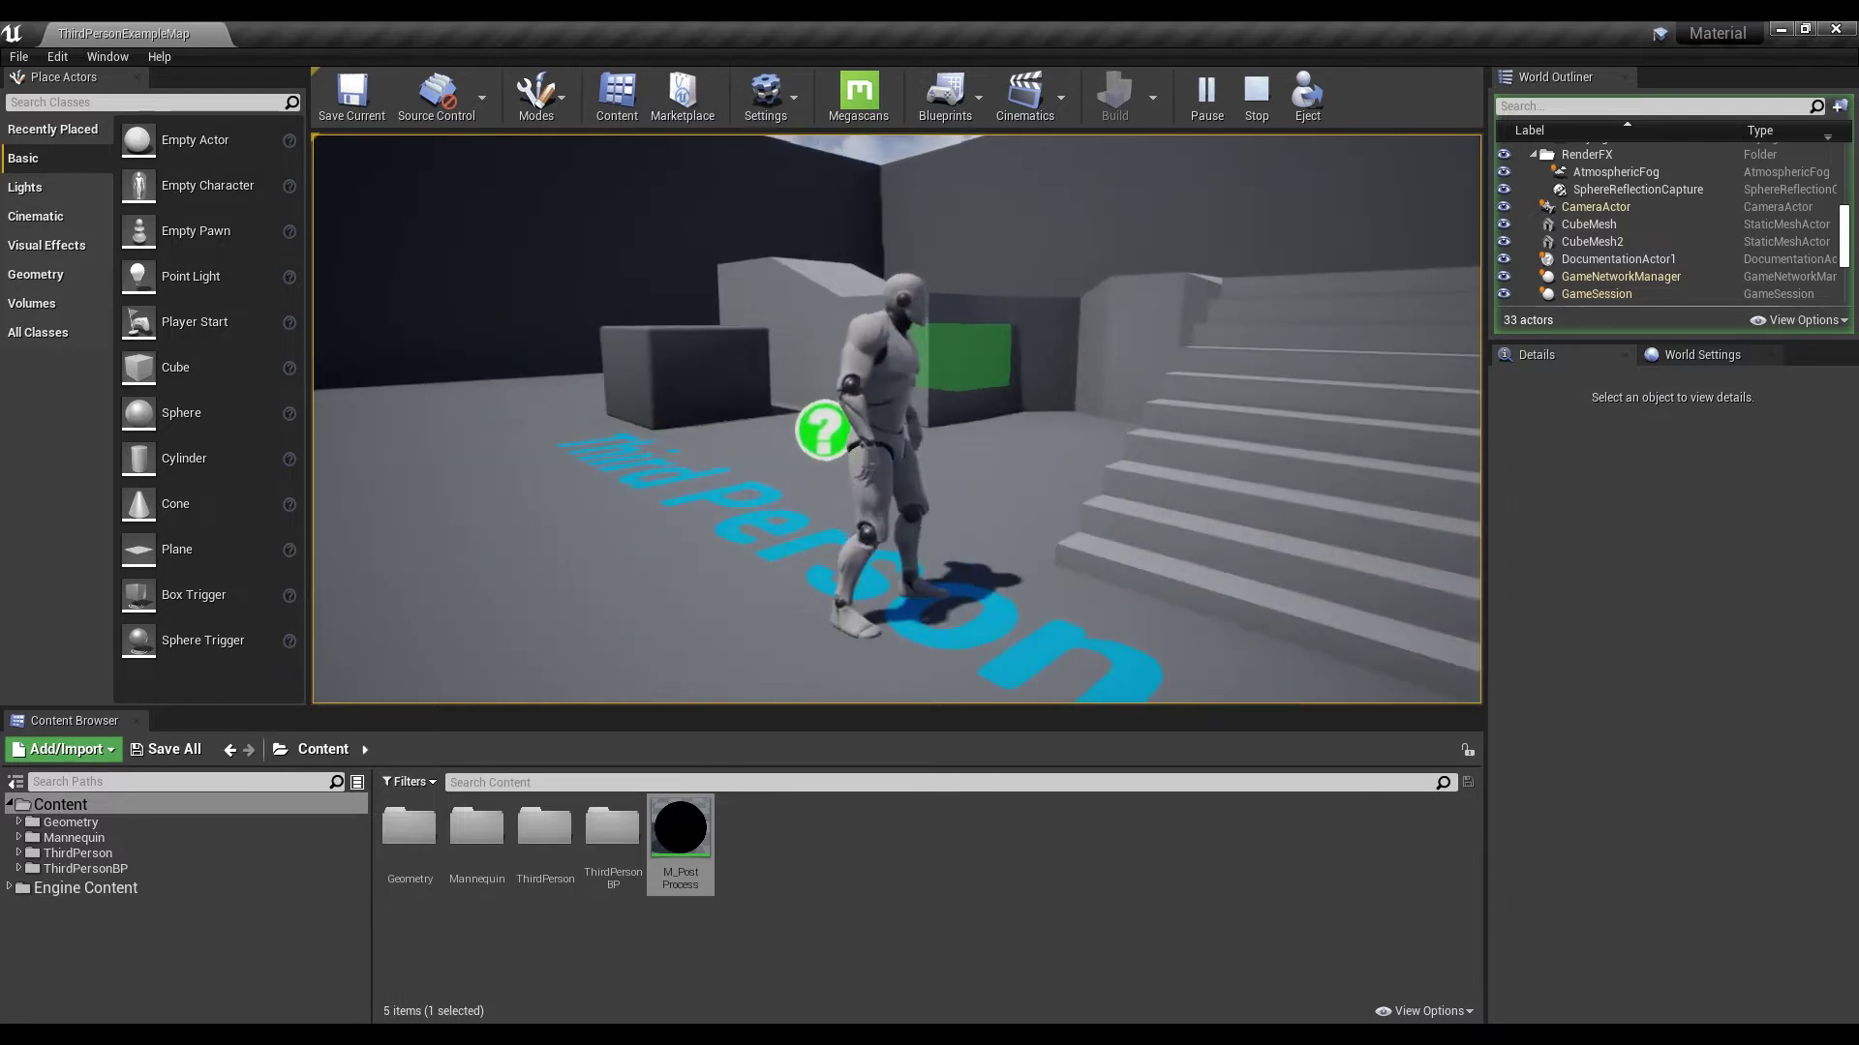
key("d")
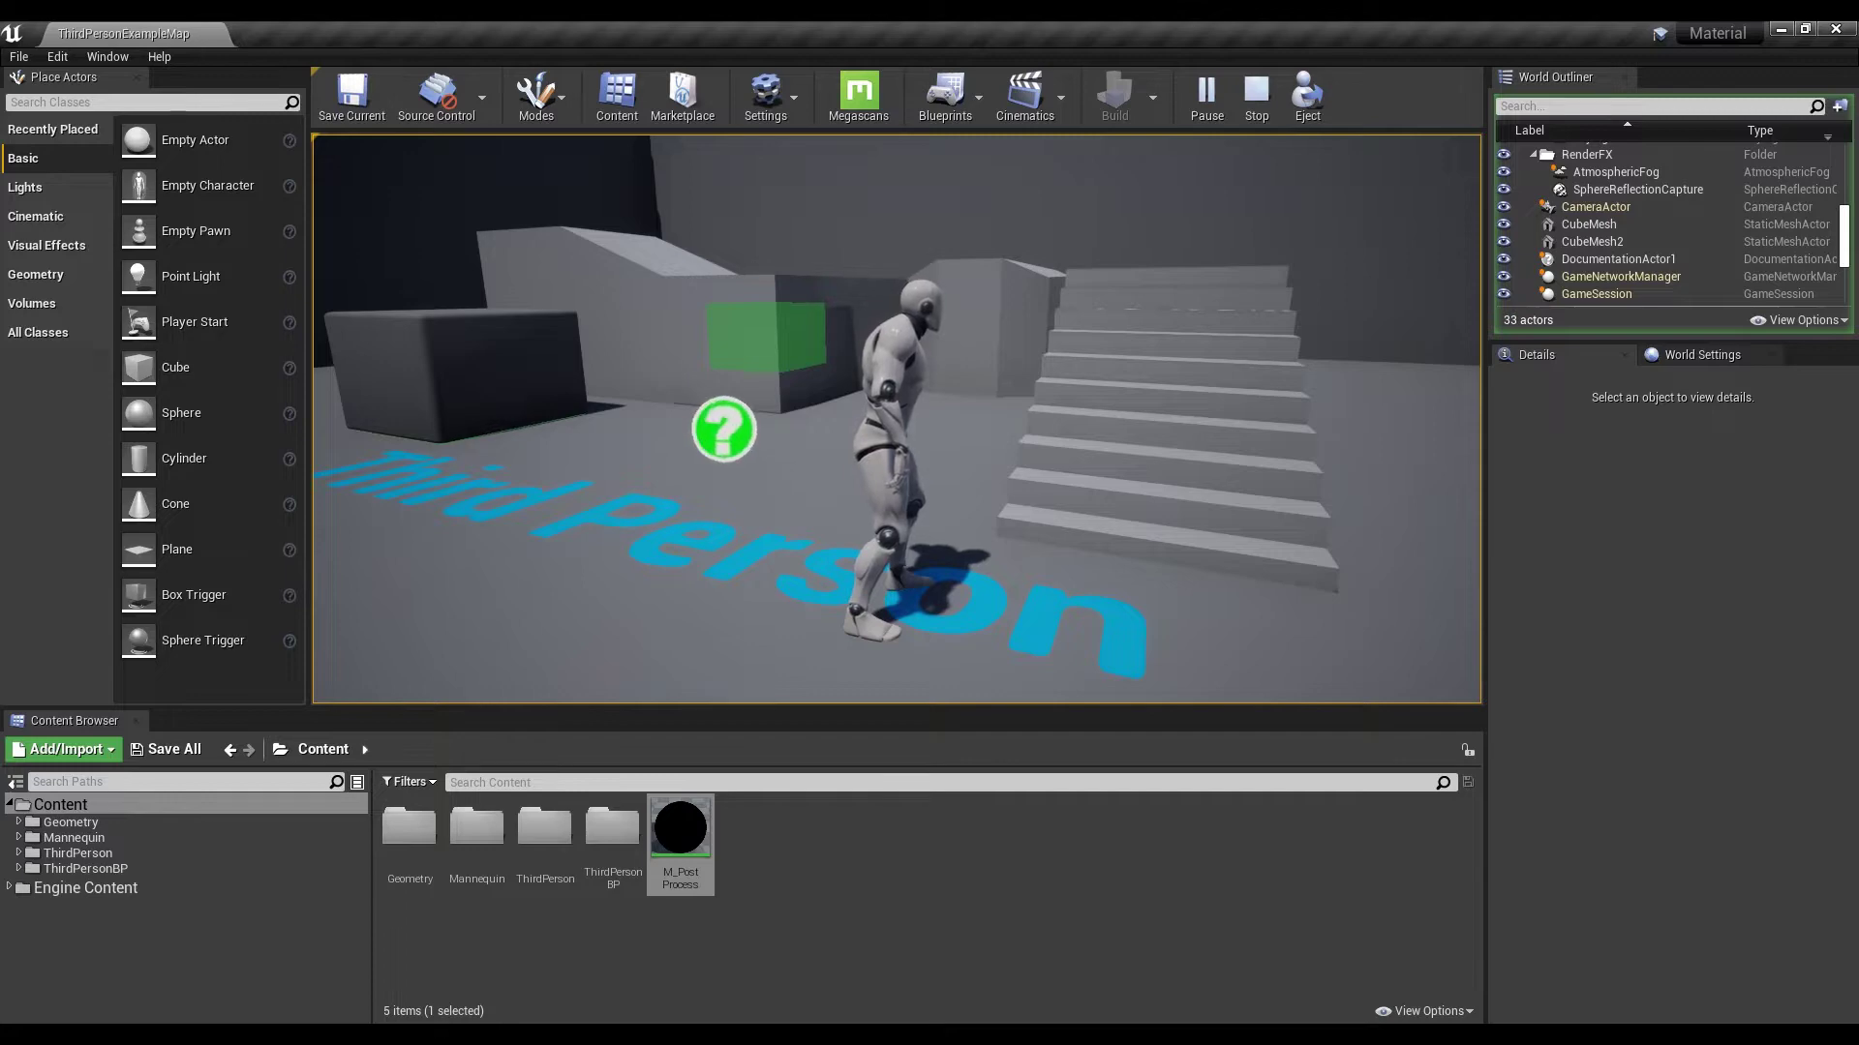
key("Escape")
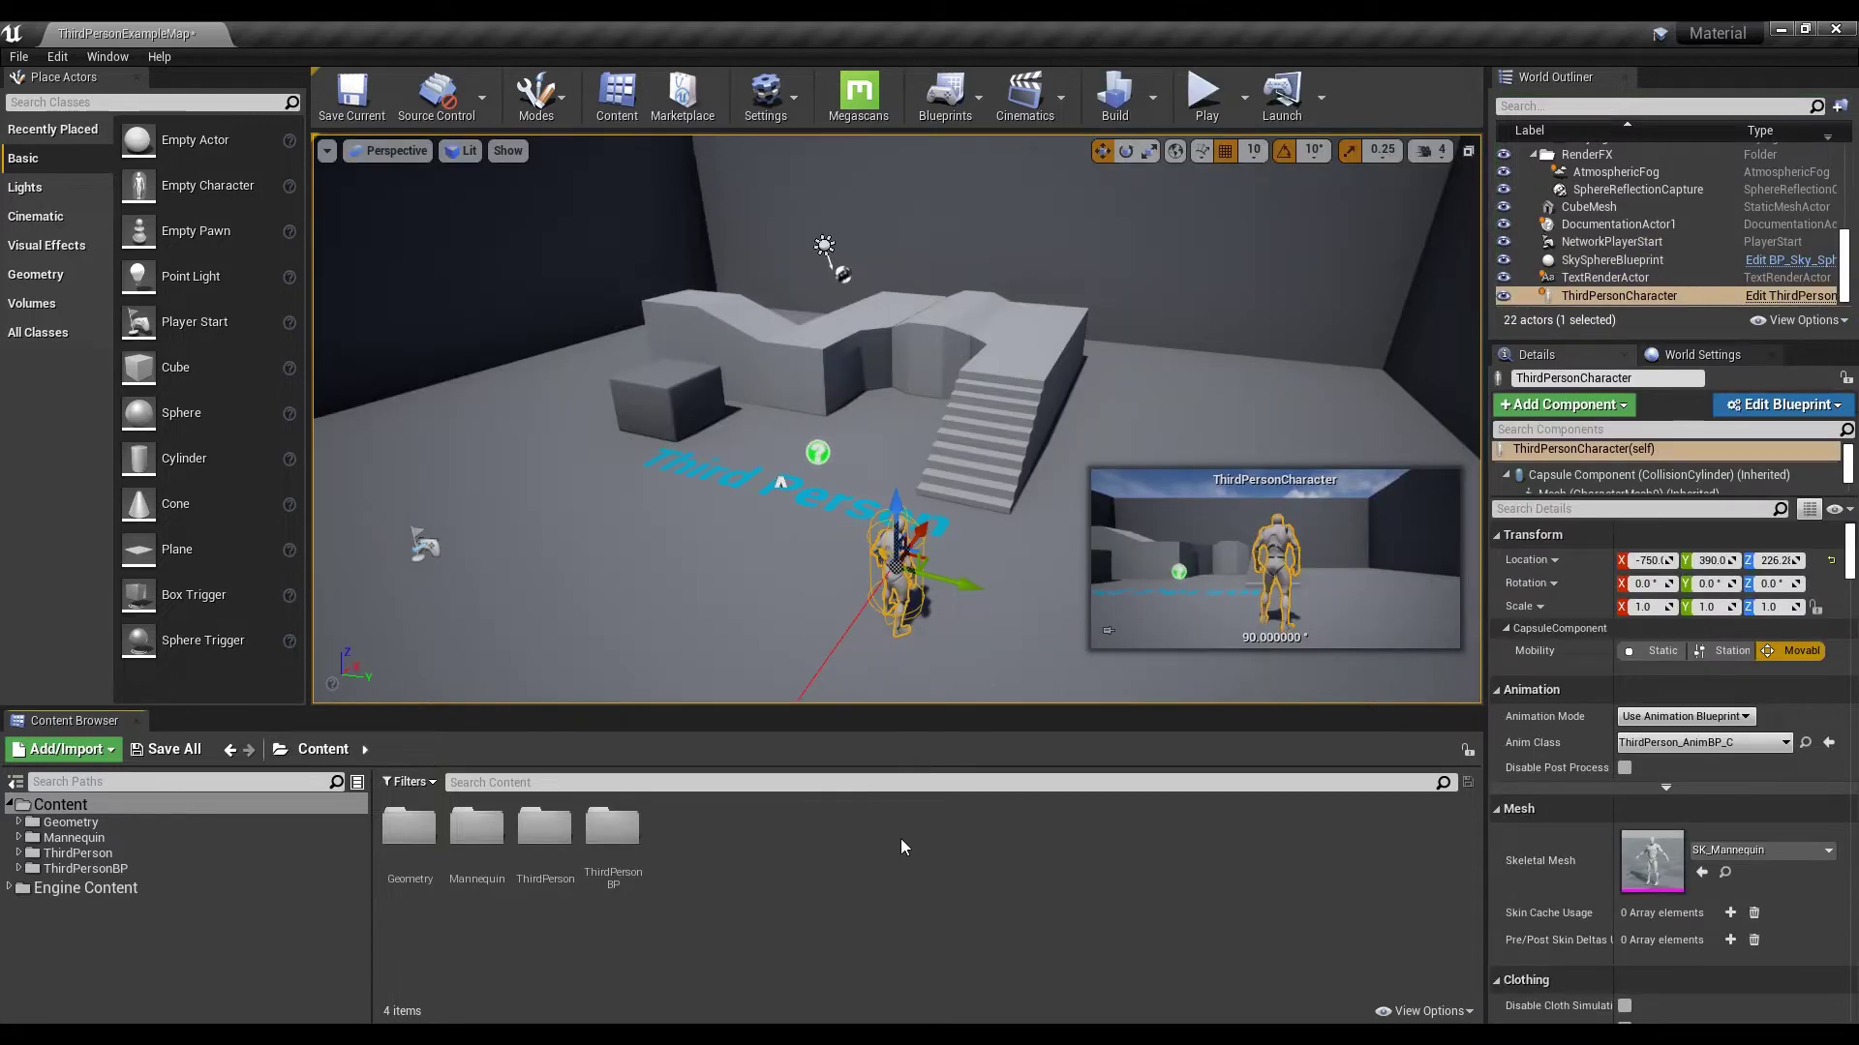
Step: Open the ThirdPersonCharacter blueprint's viewport and add a Post Process component with its default name
left_click(1779, 296)
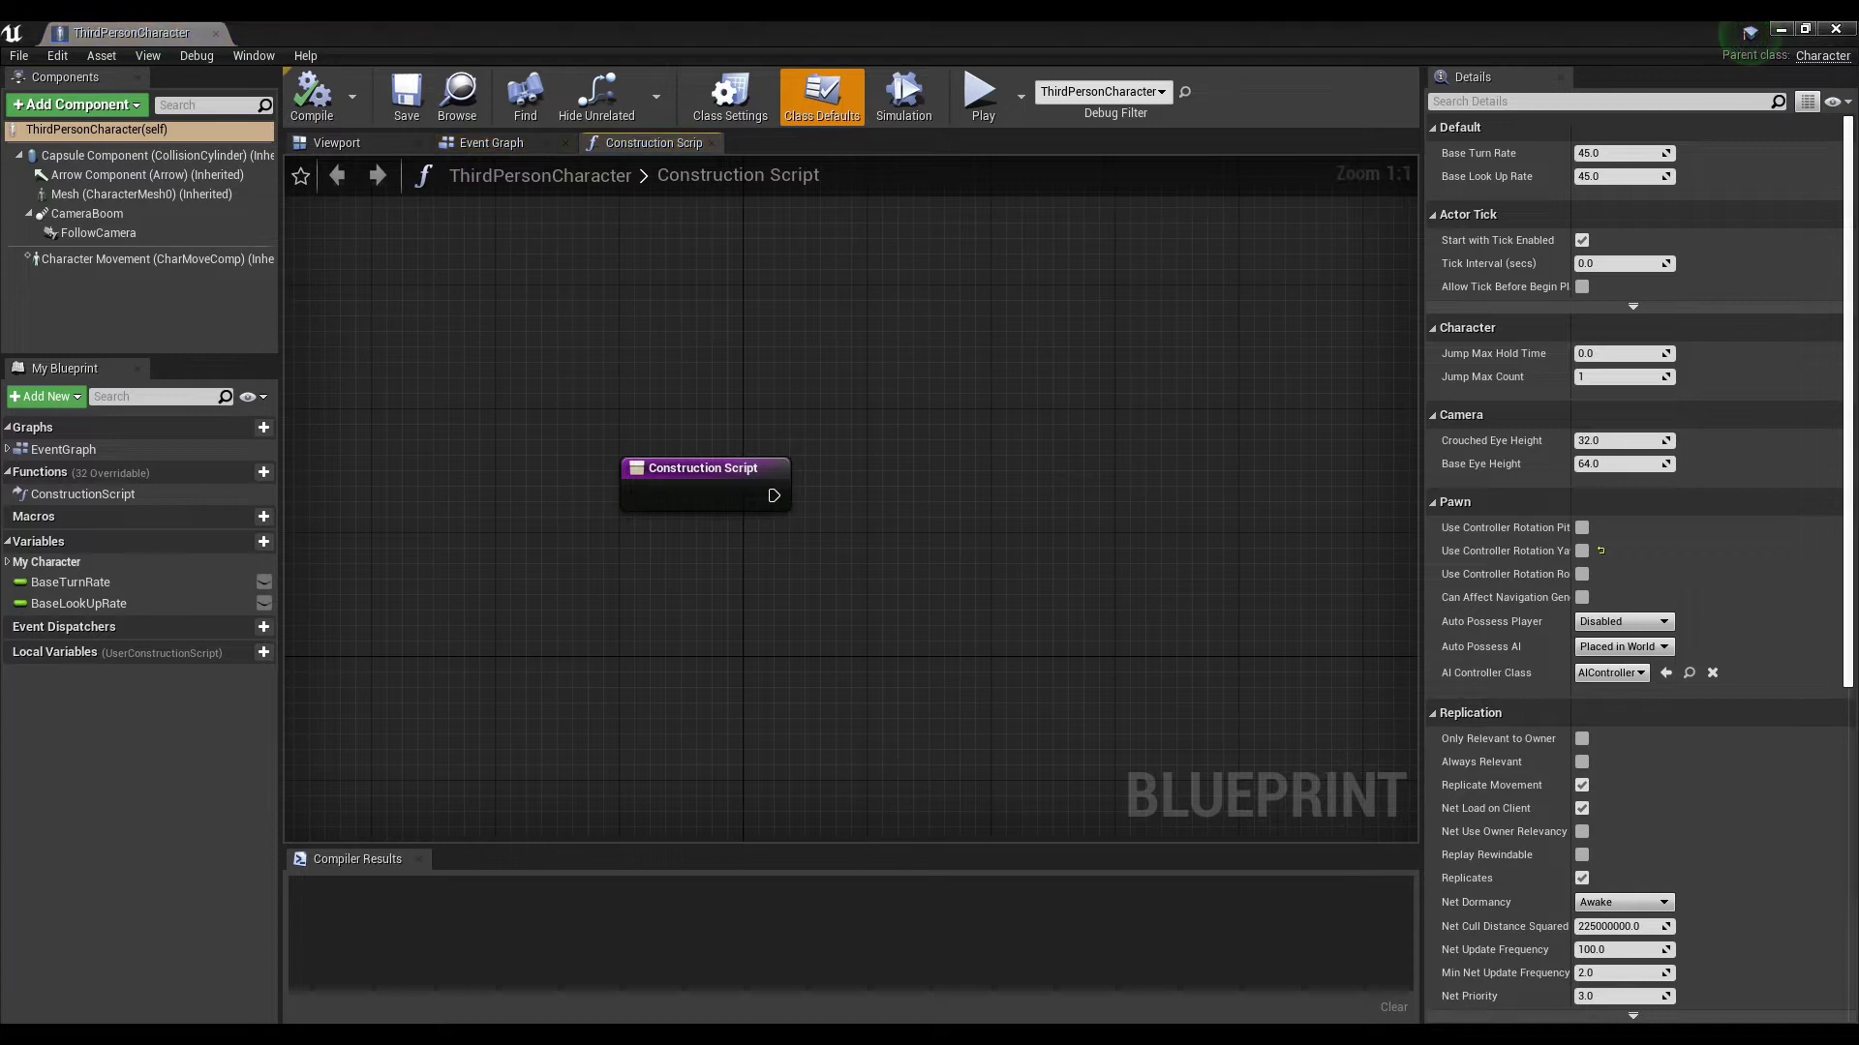
left_click(339, 143)
left_click(153, 317)
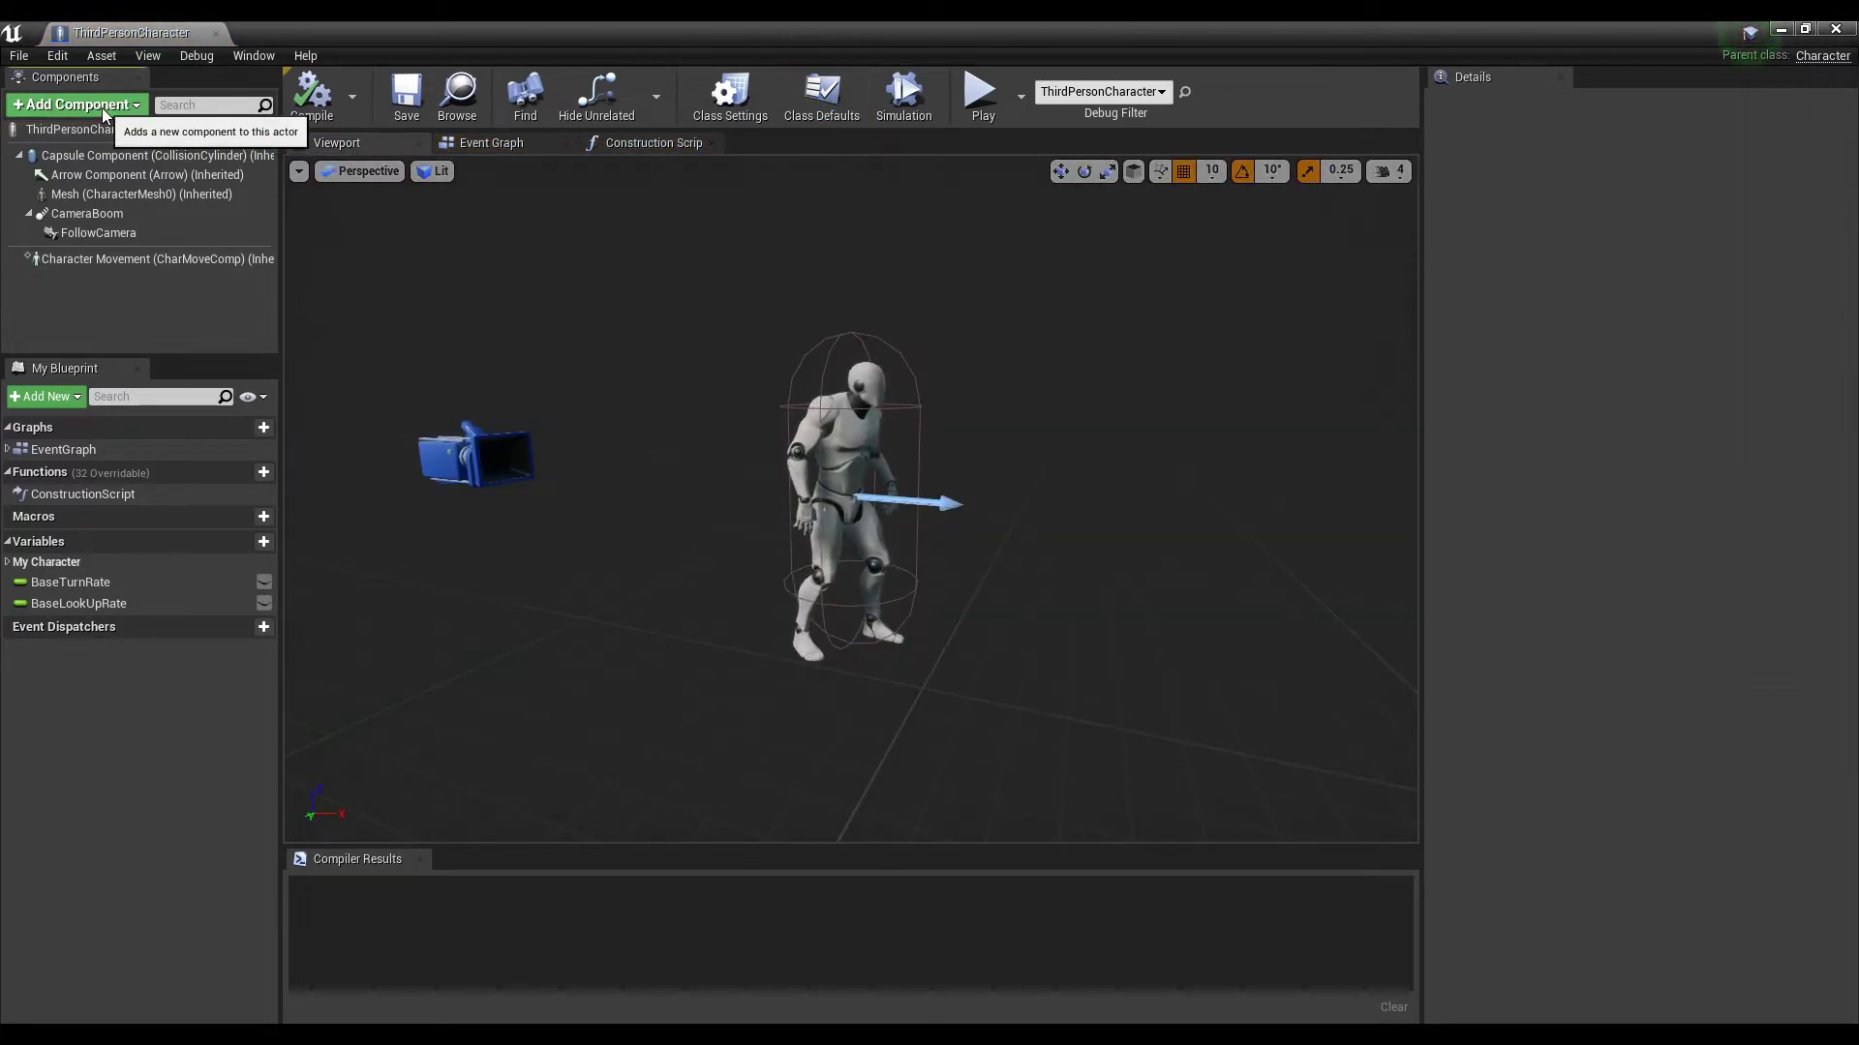
left_click(104, 115)
type("po")
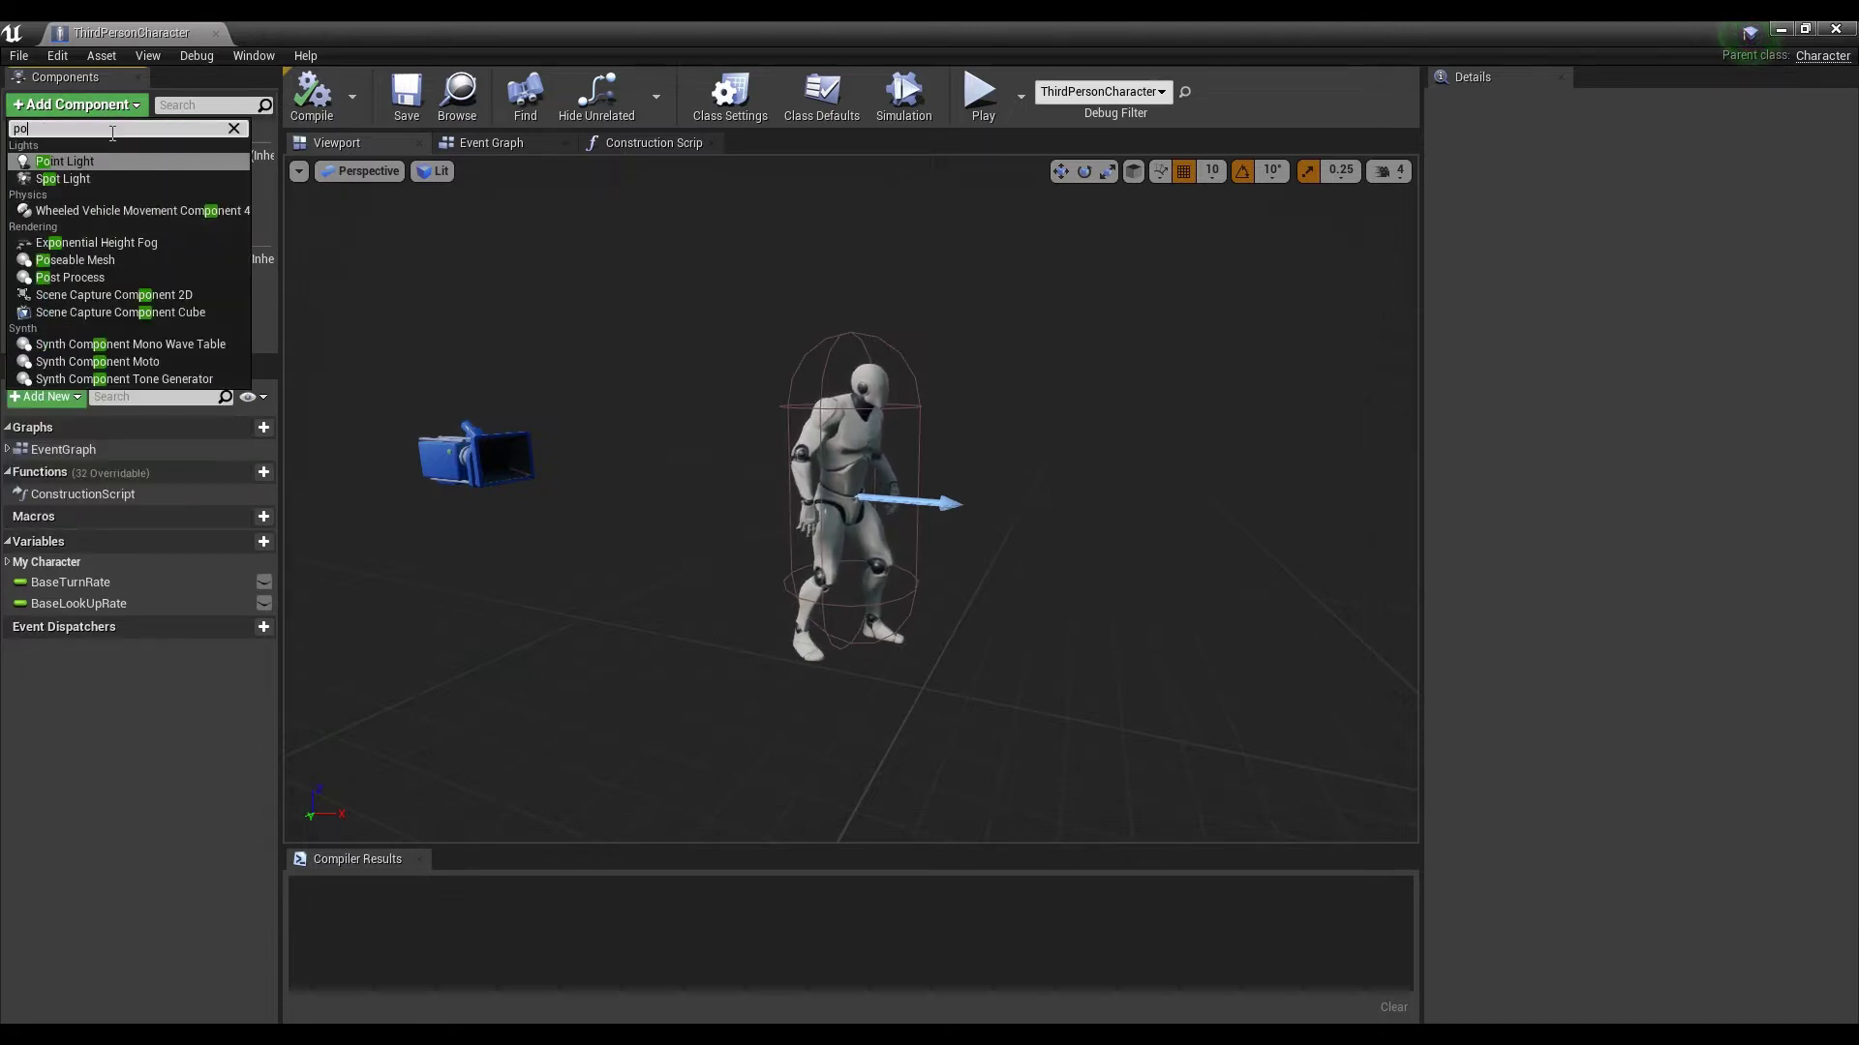
type("st")
left_click(108, 160)
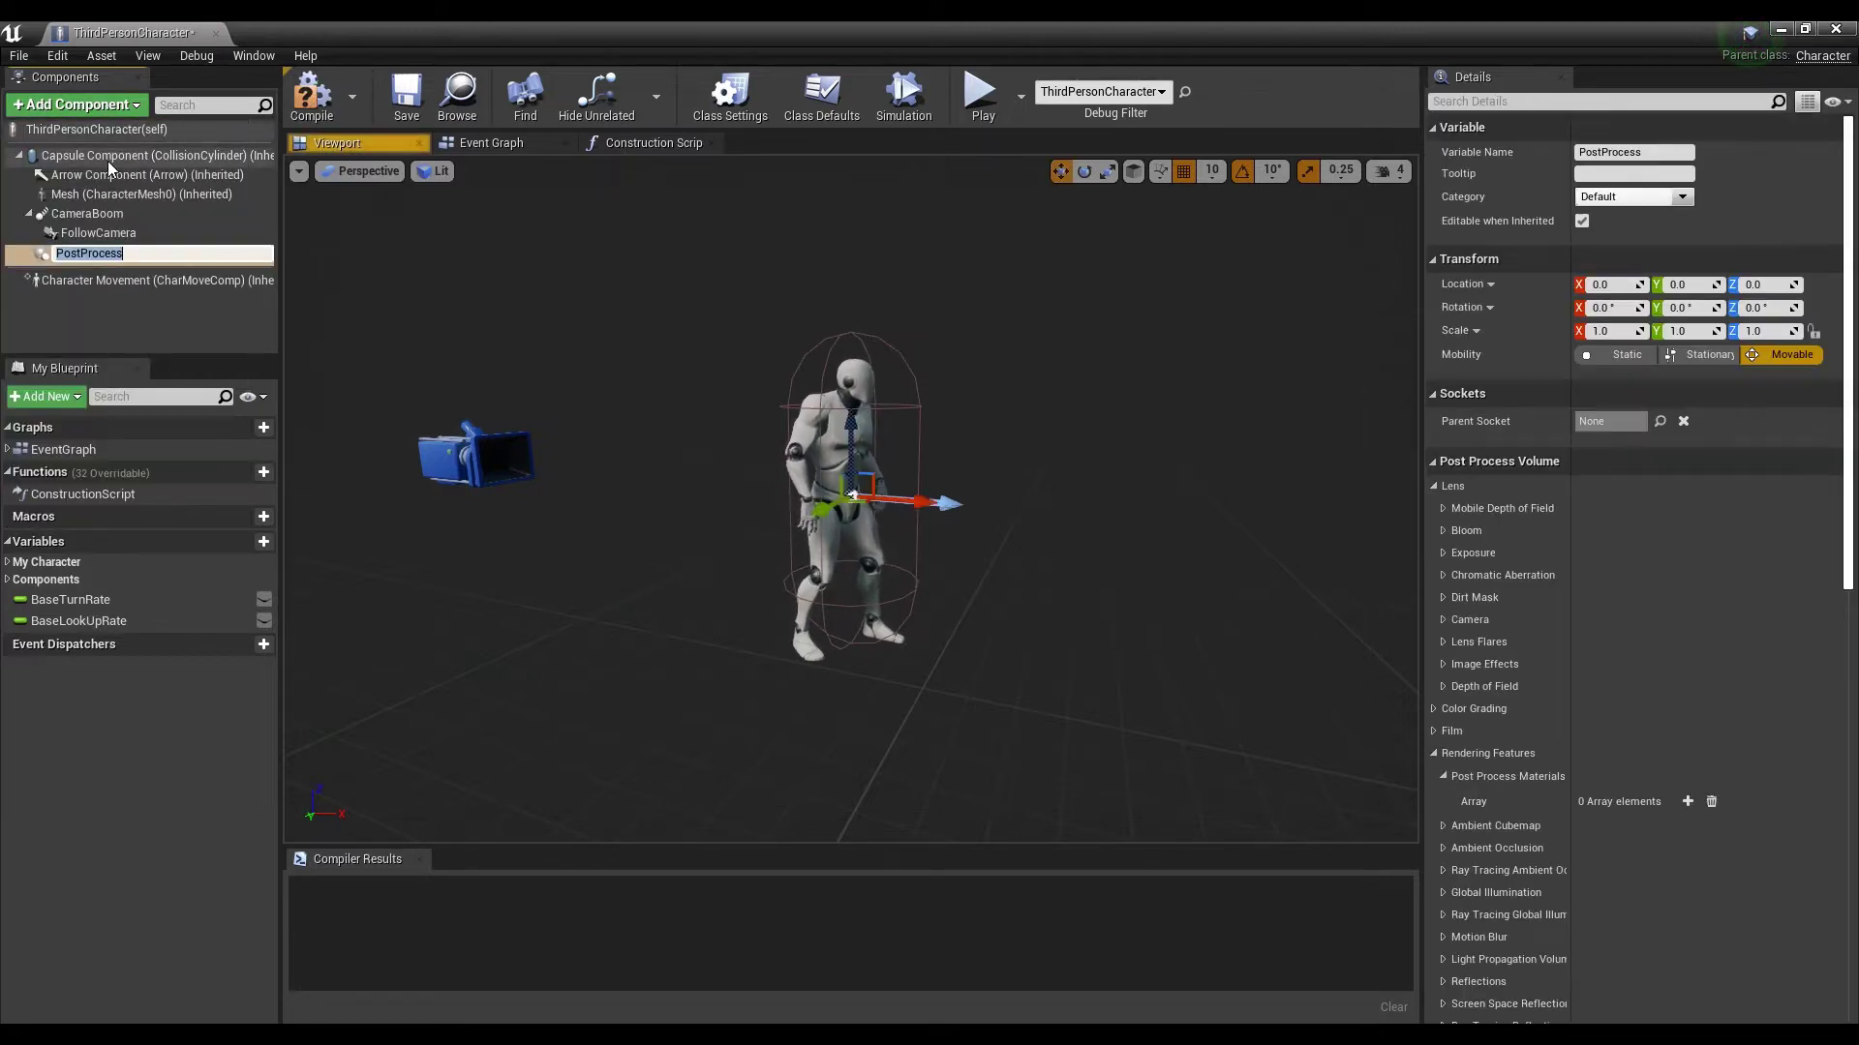
key("Return")
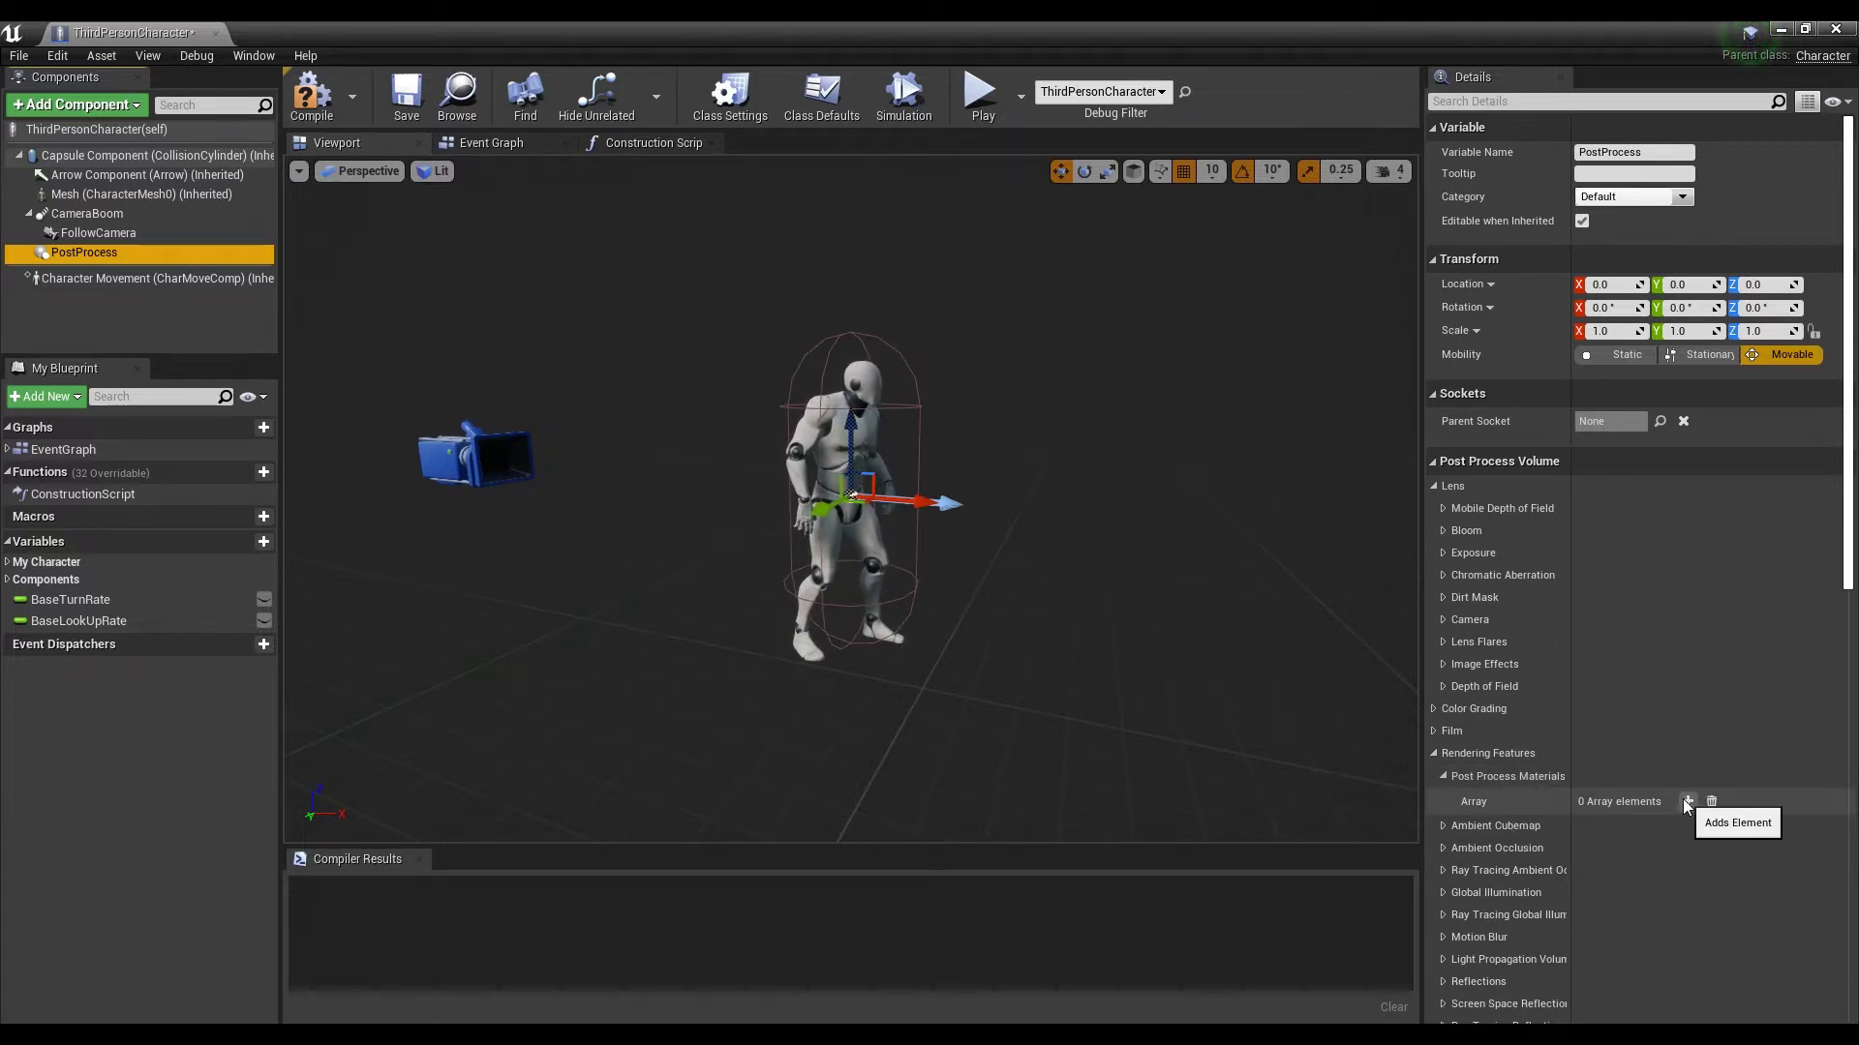
Step: Add an asset reference element to the component's Post Process Materials array, and compile, save and close the blueprint
left_click(1686, 802)
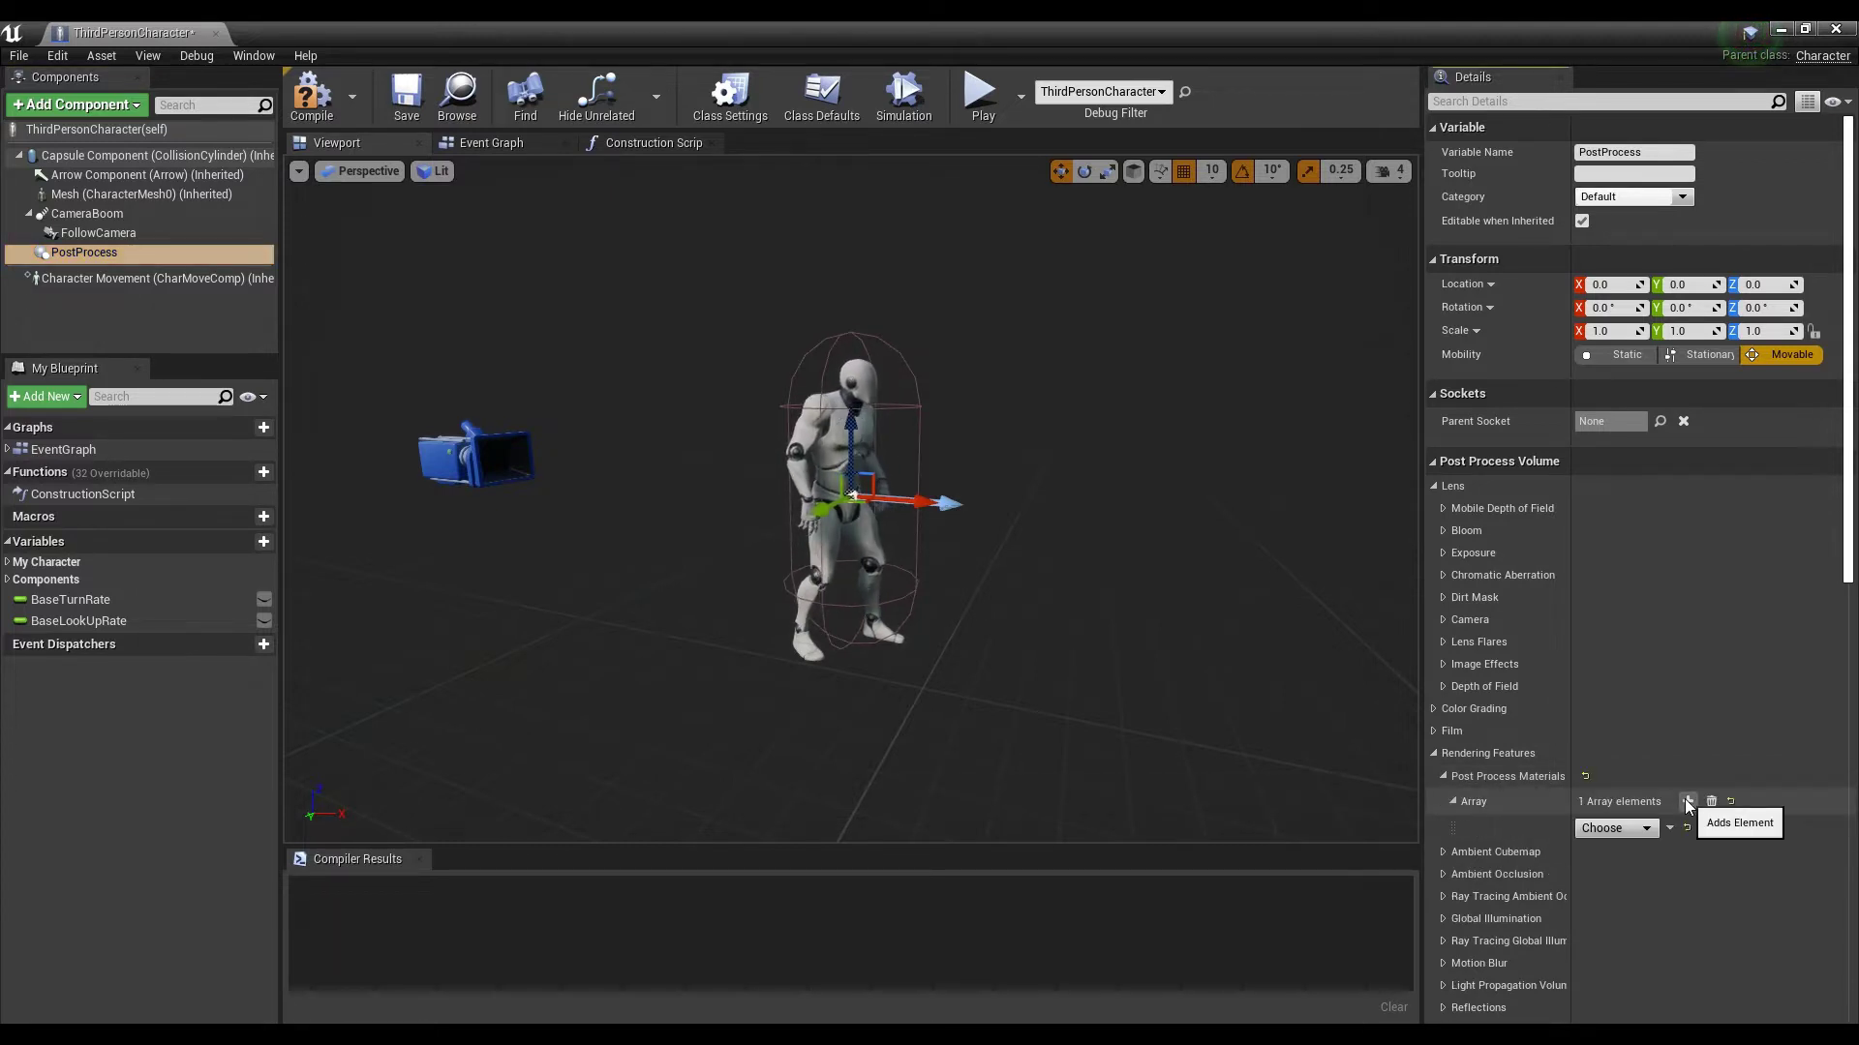
left_click(1629, 831)
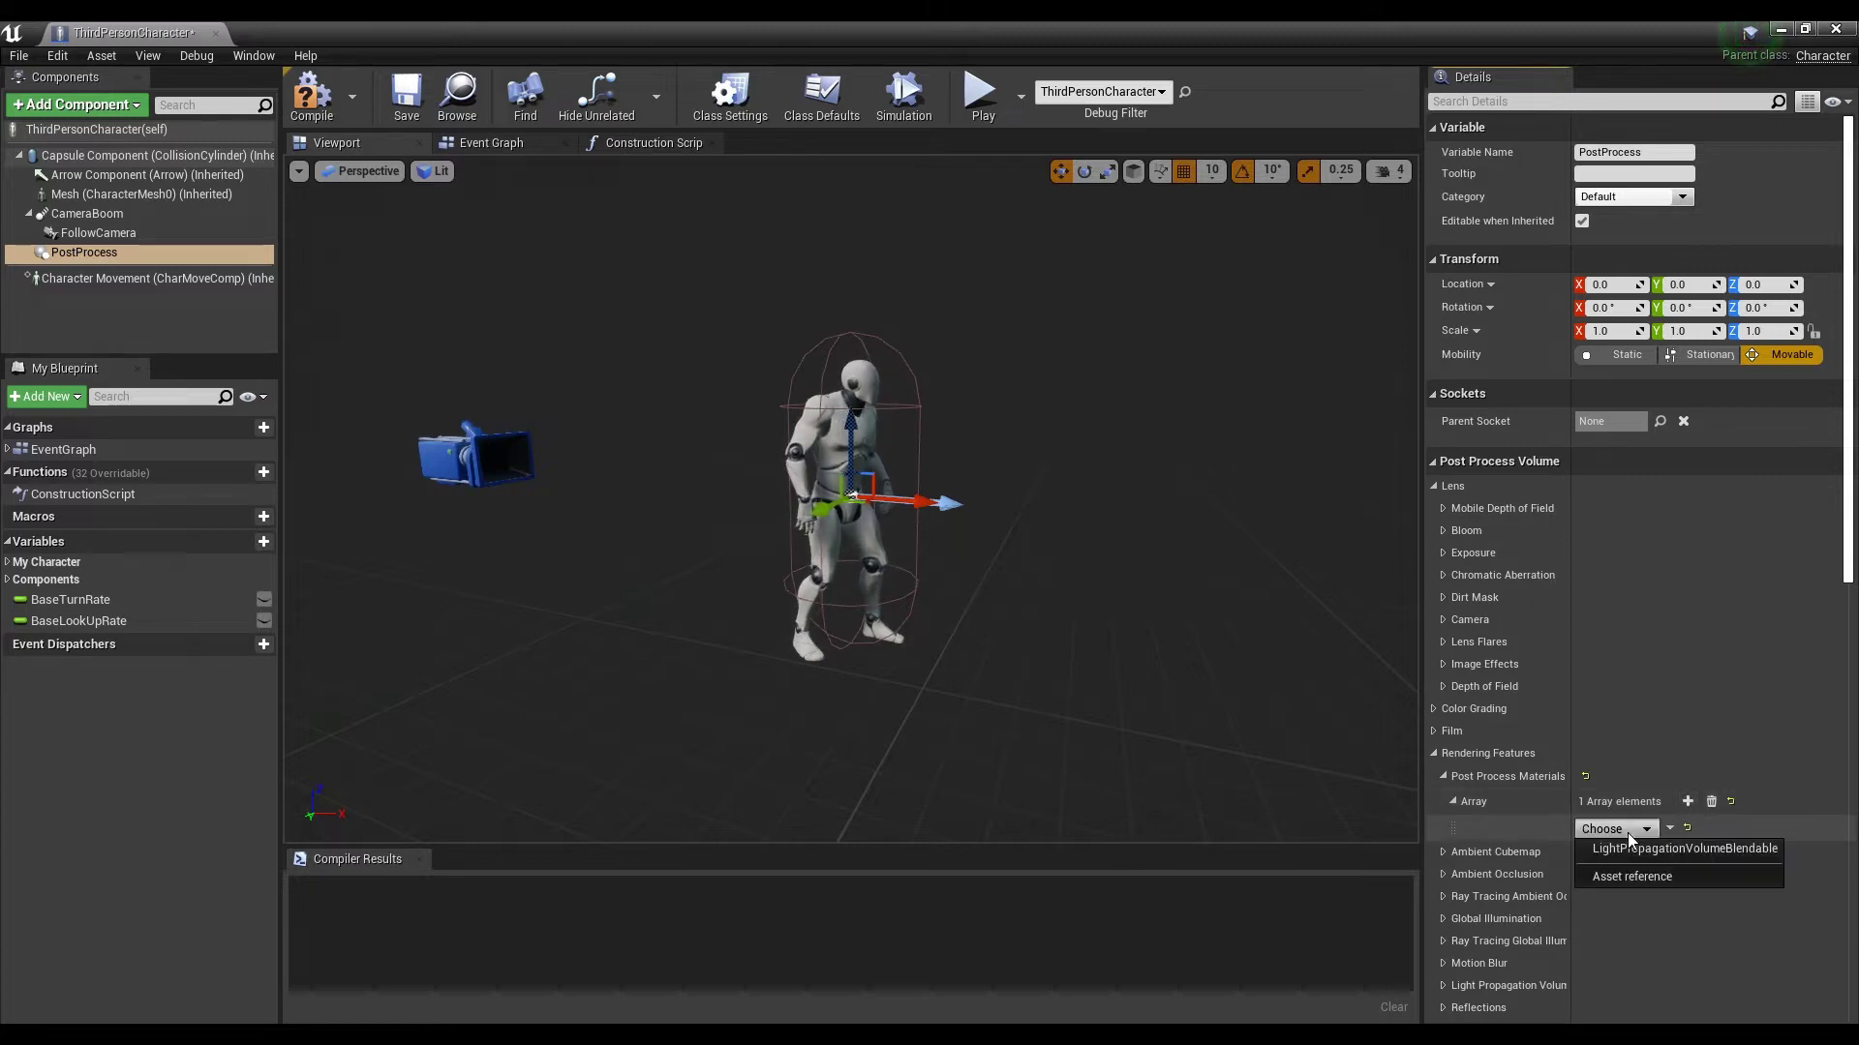
left_click(1645, 880)
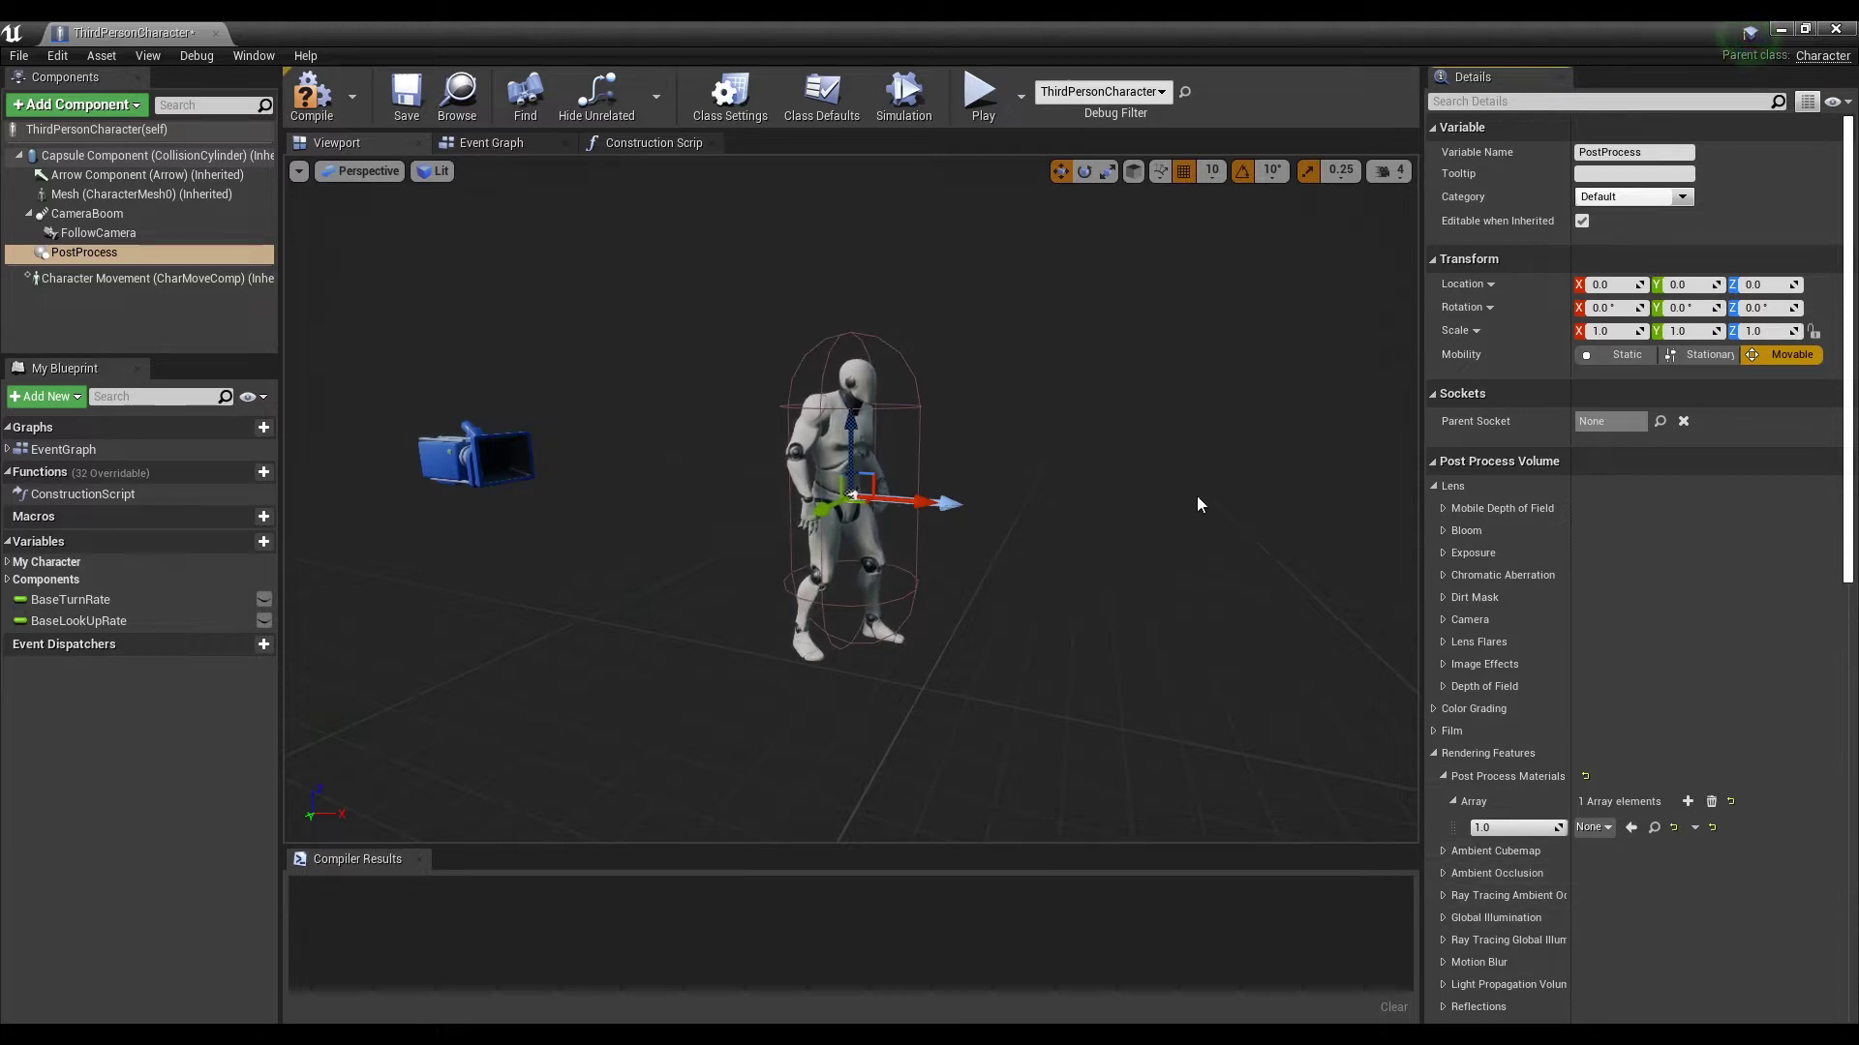
left_click(312, 97)
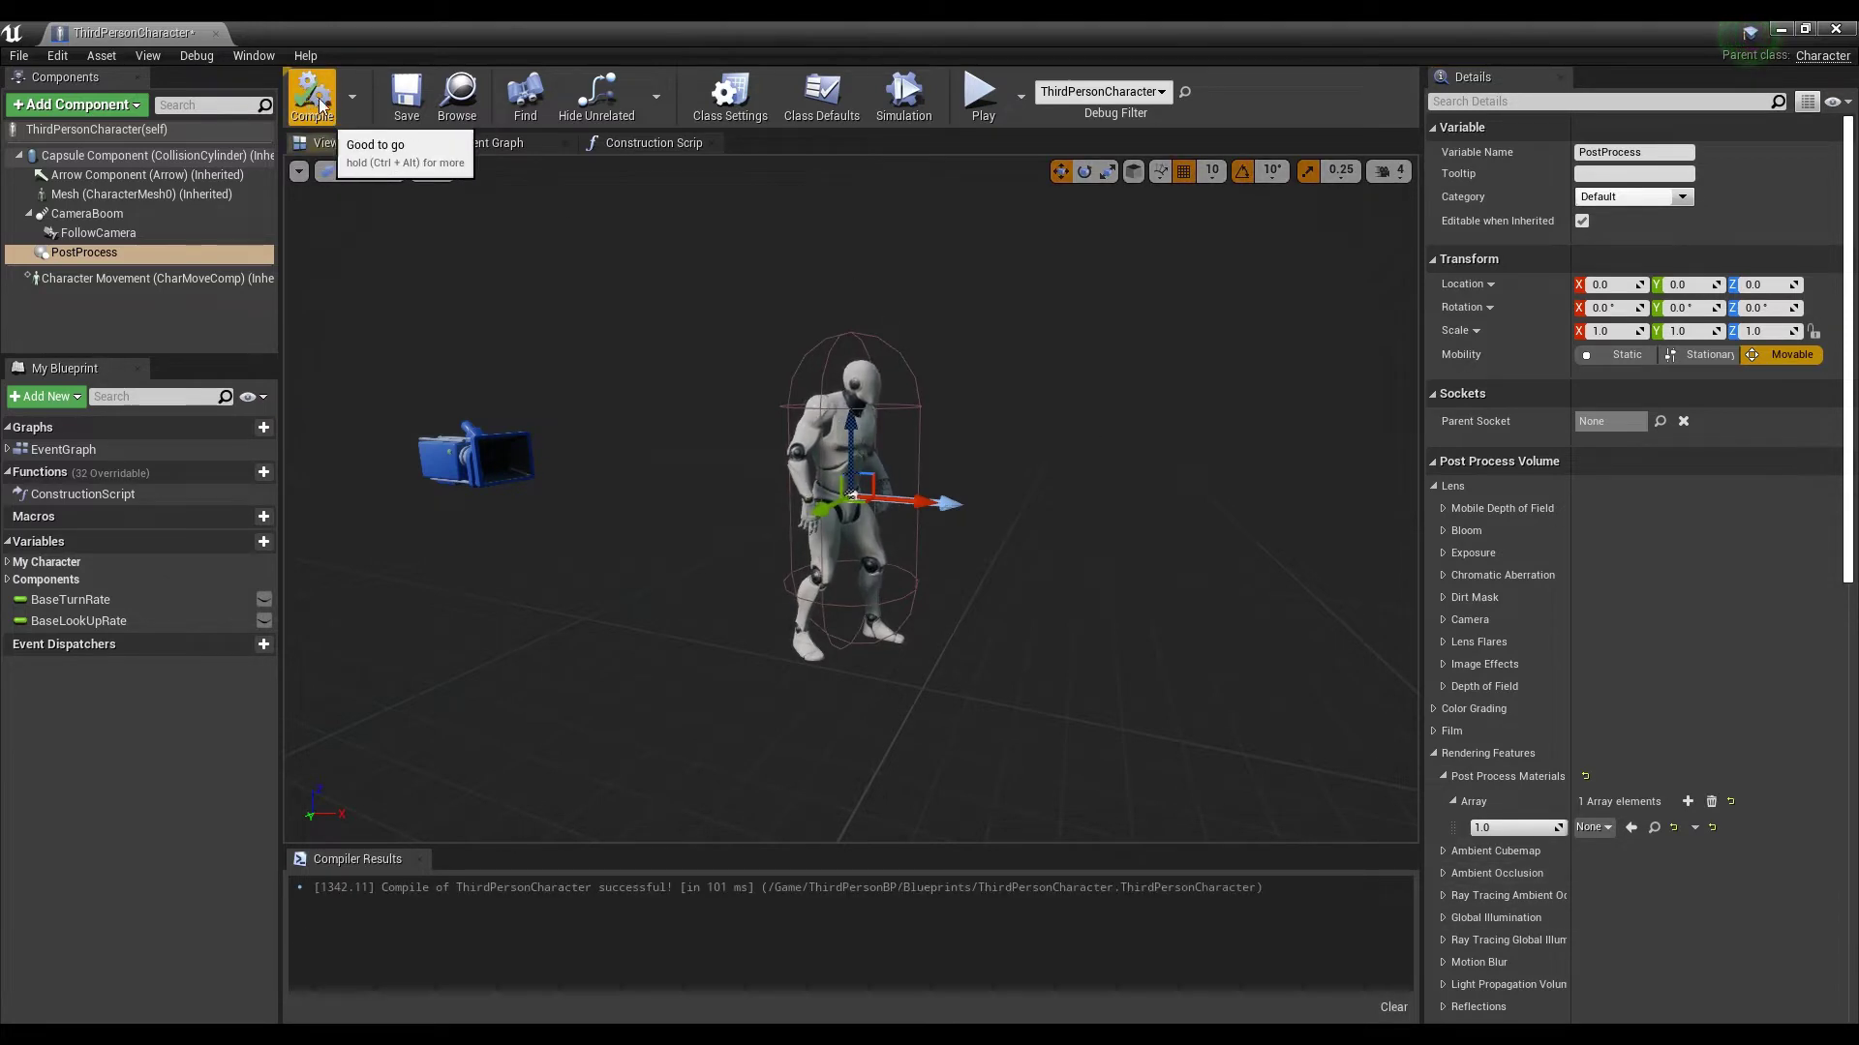
left_click(406, 97)
left_click(217, 32)
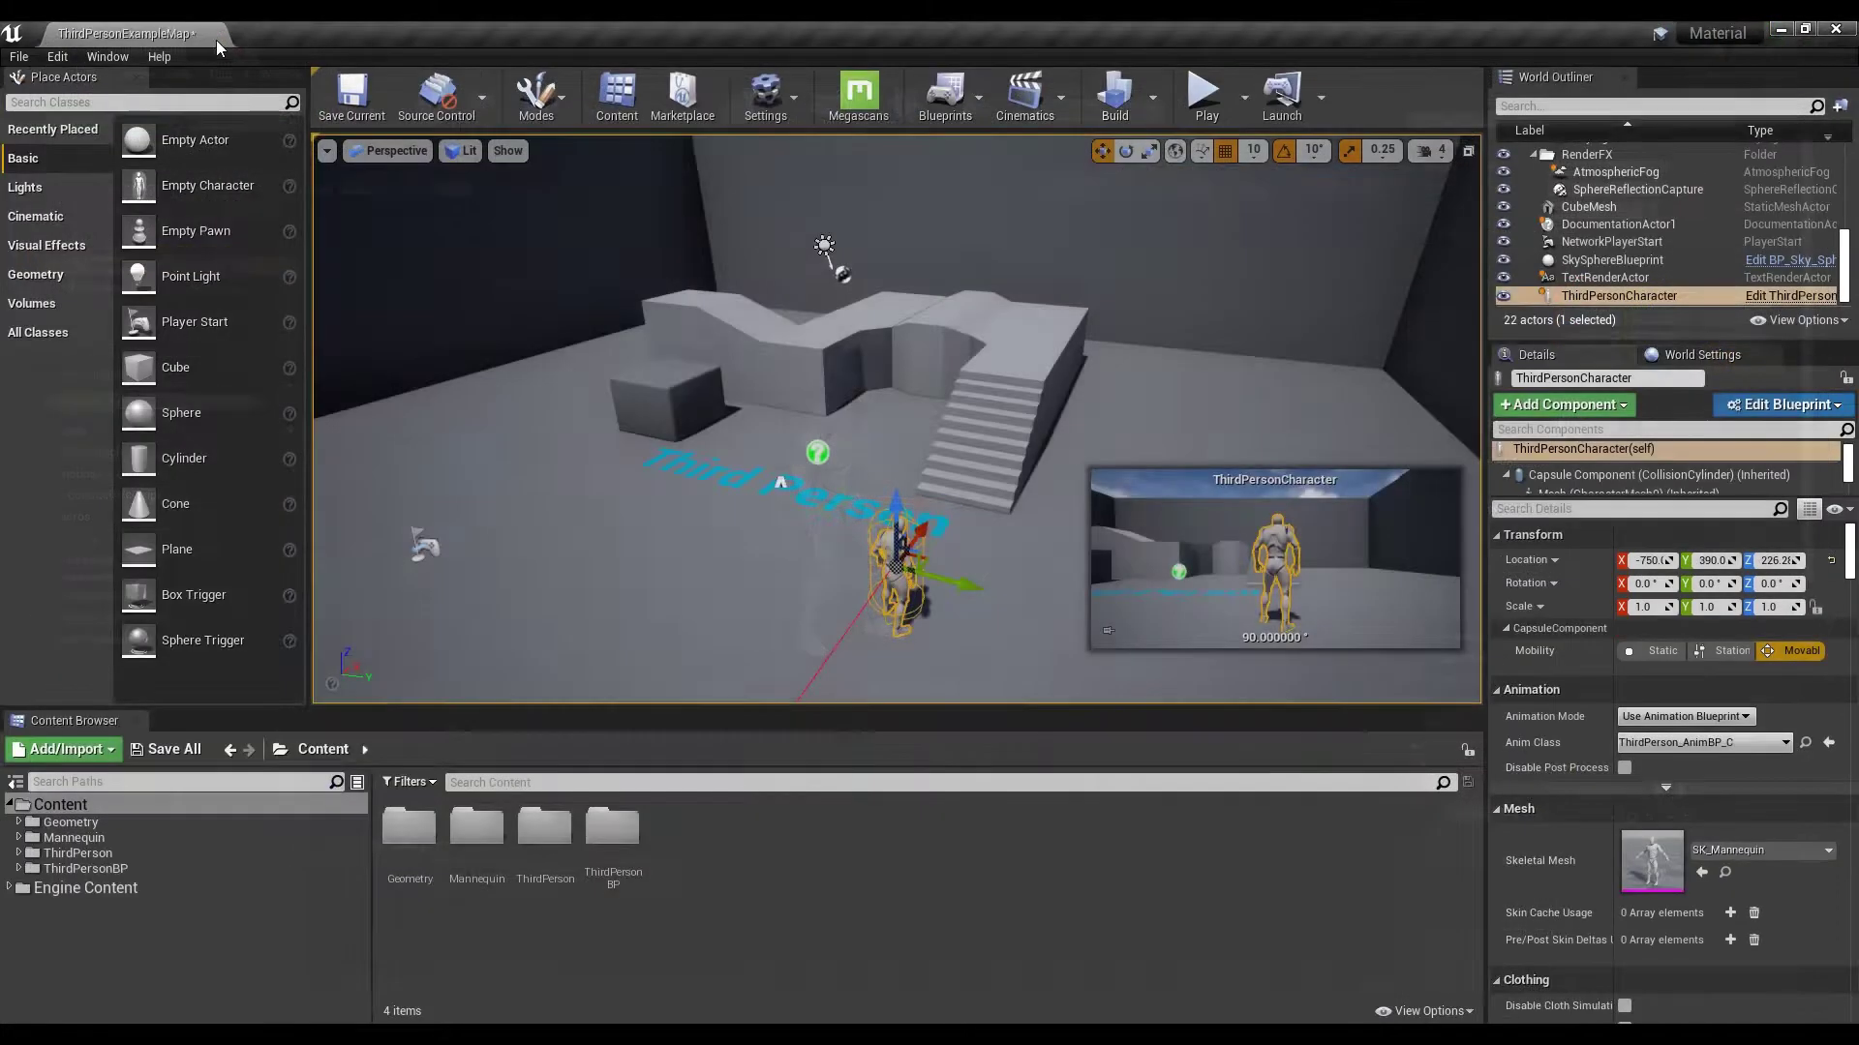
Step: Create a new material named M_PostProcess in the Content folder
right_click(686, 837)
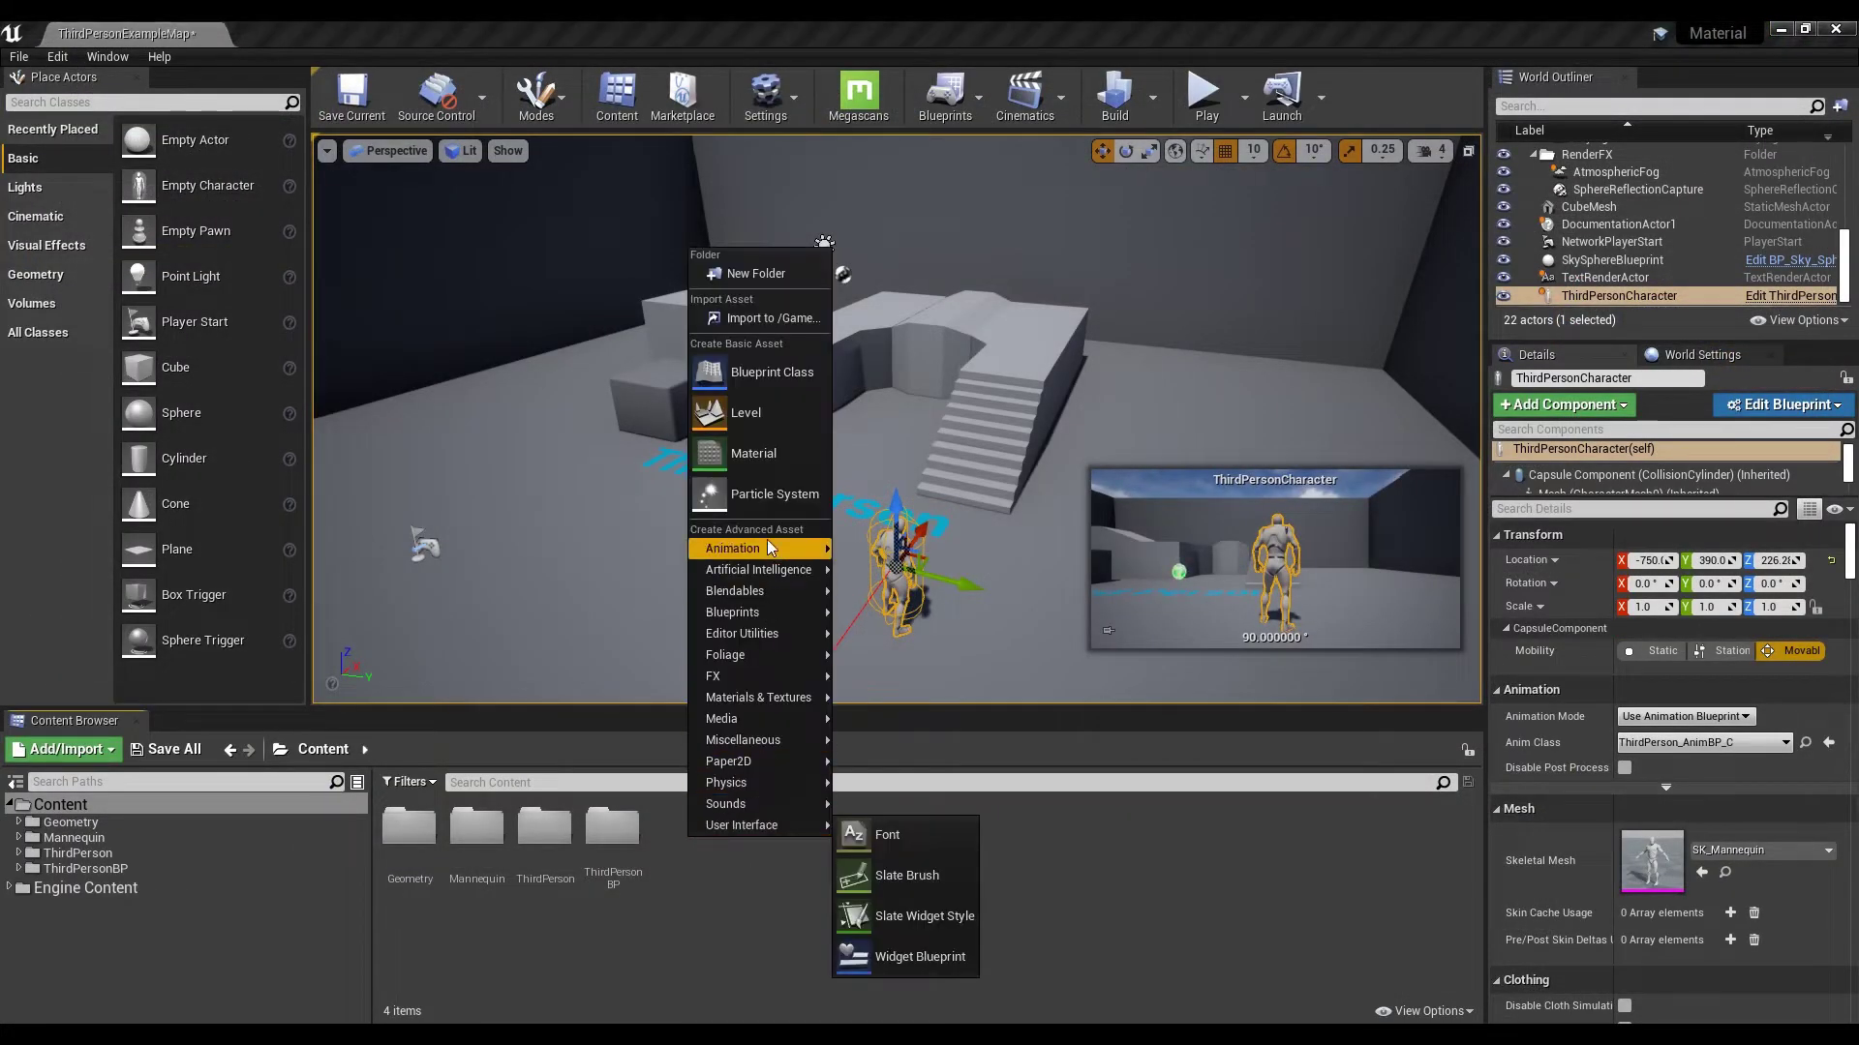
left_click(763, 468)
type("M")
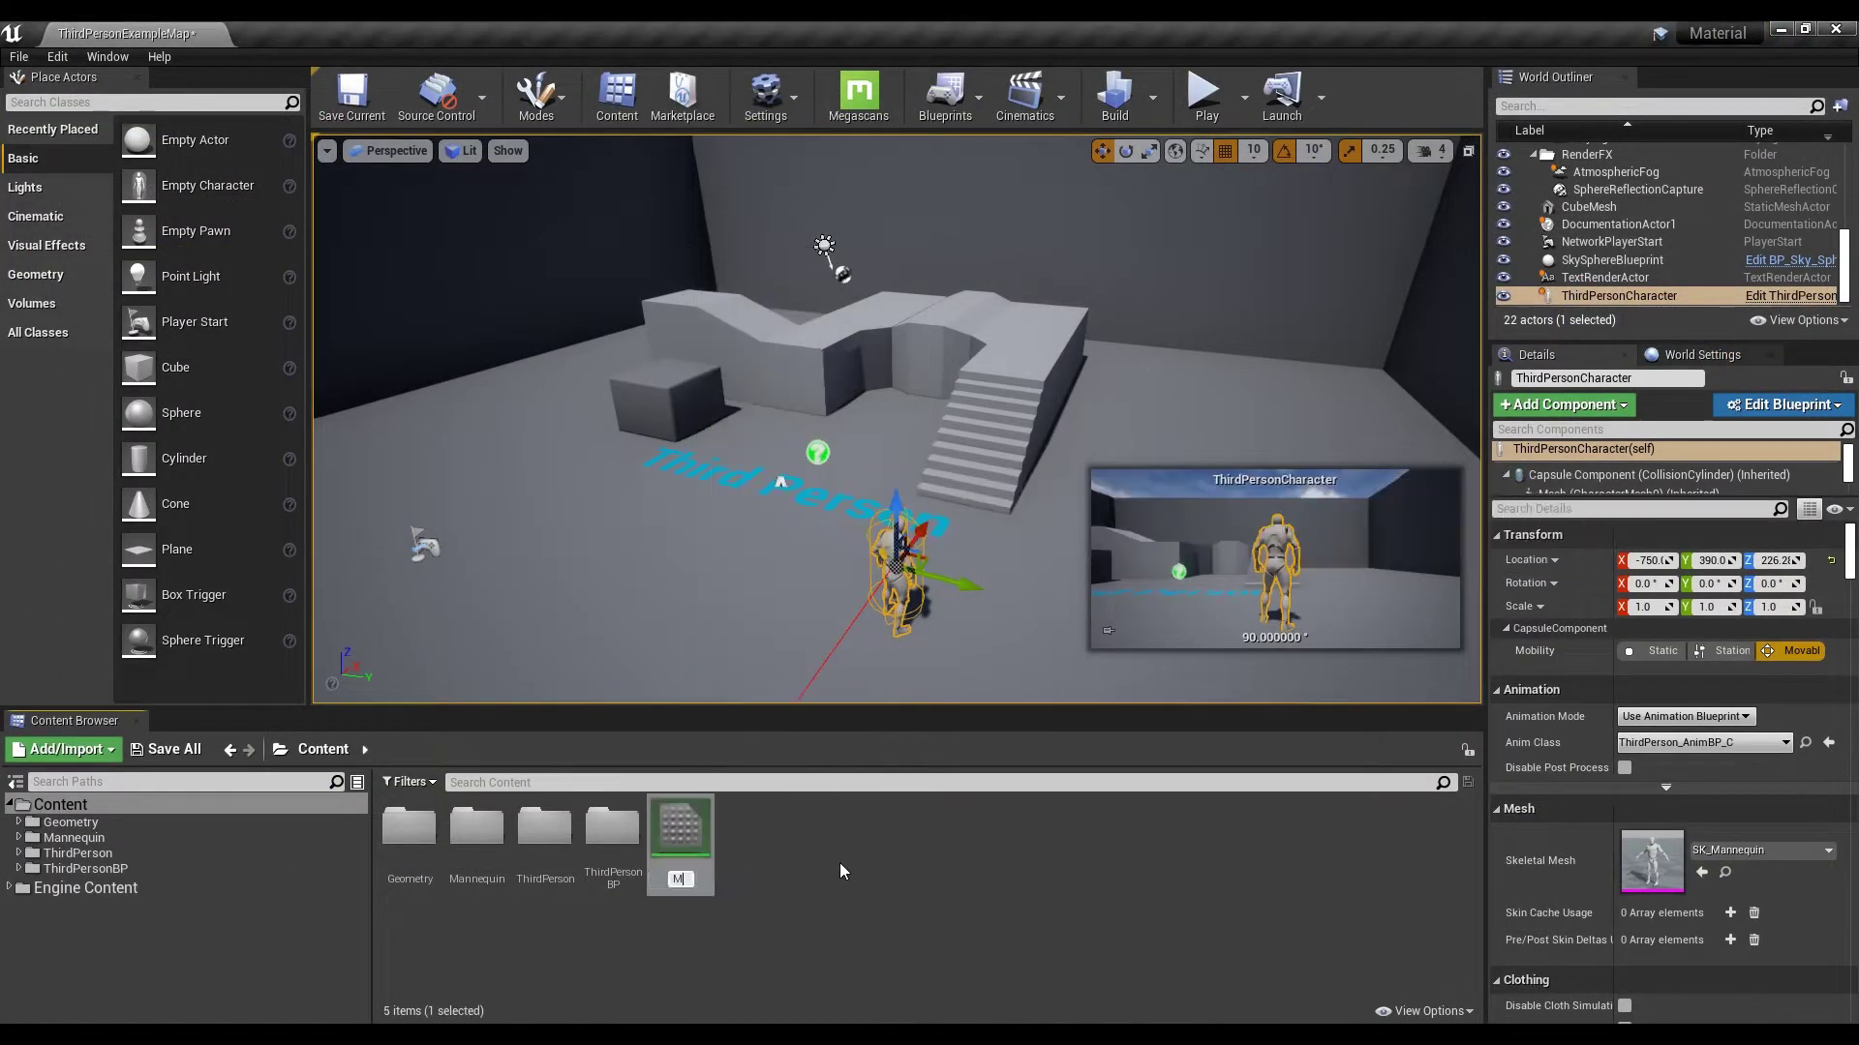
type("_PostProcess")
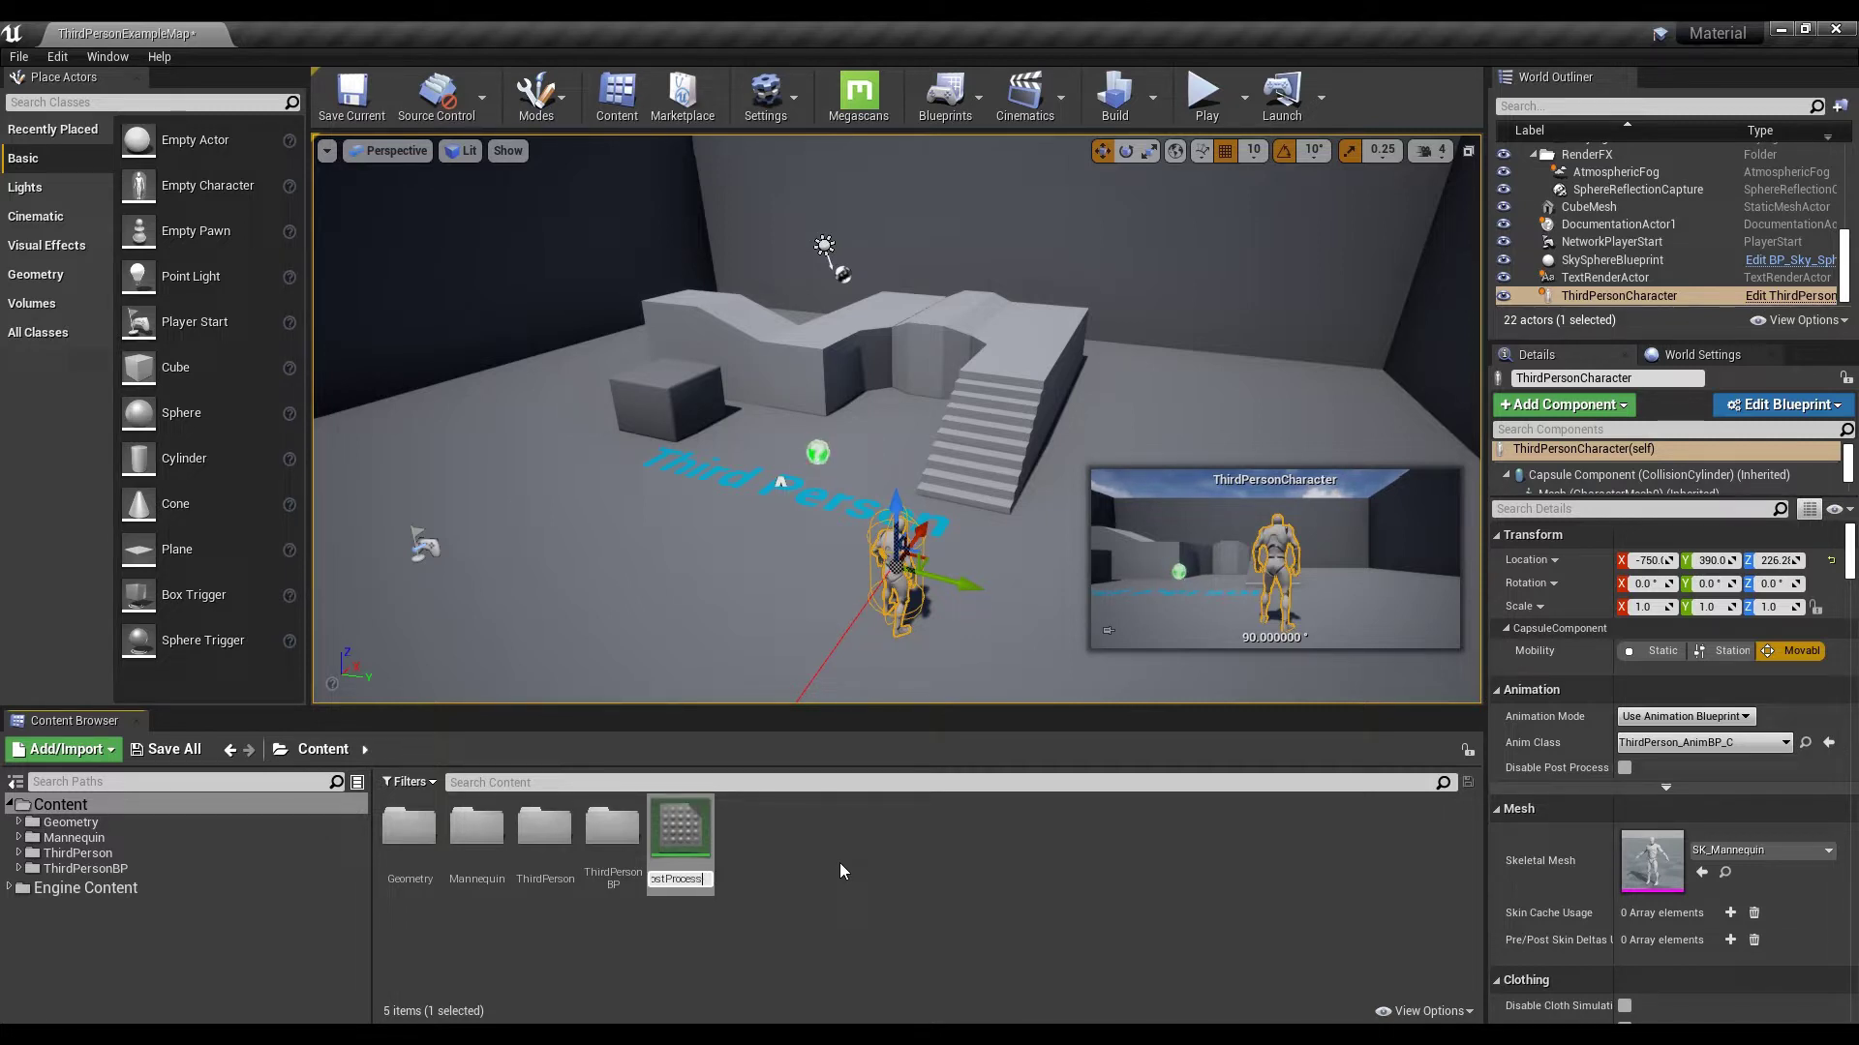
key("Return")
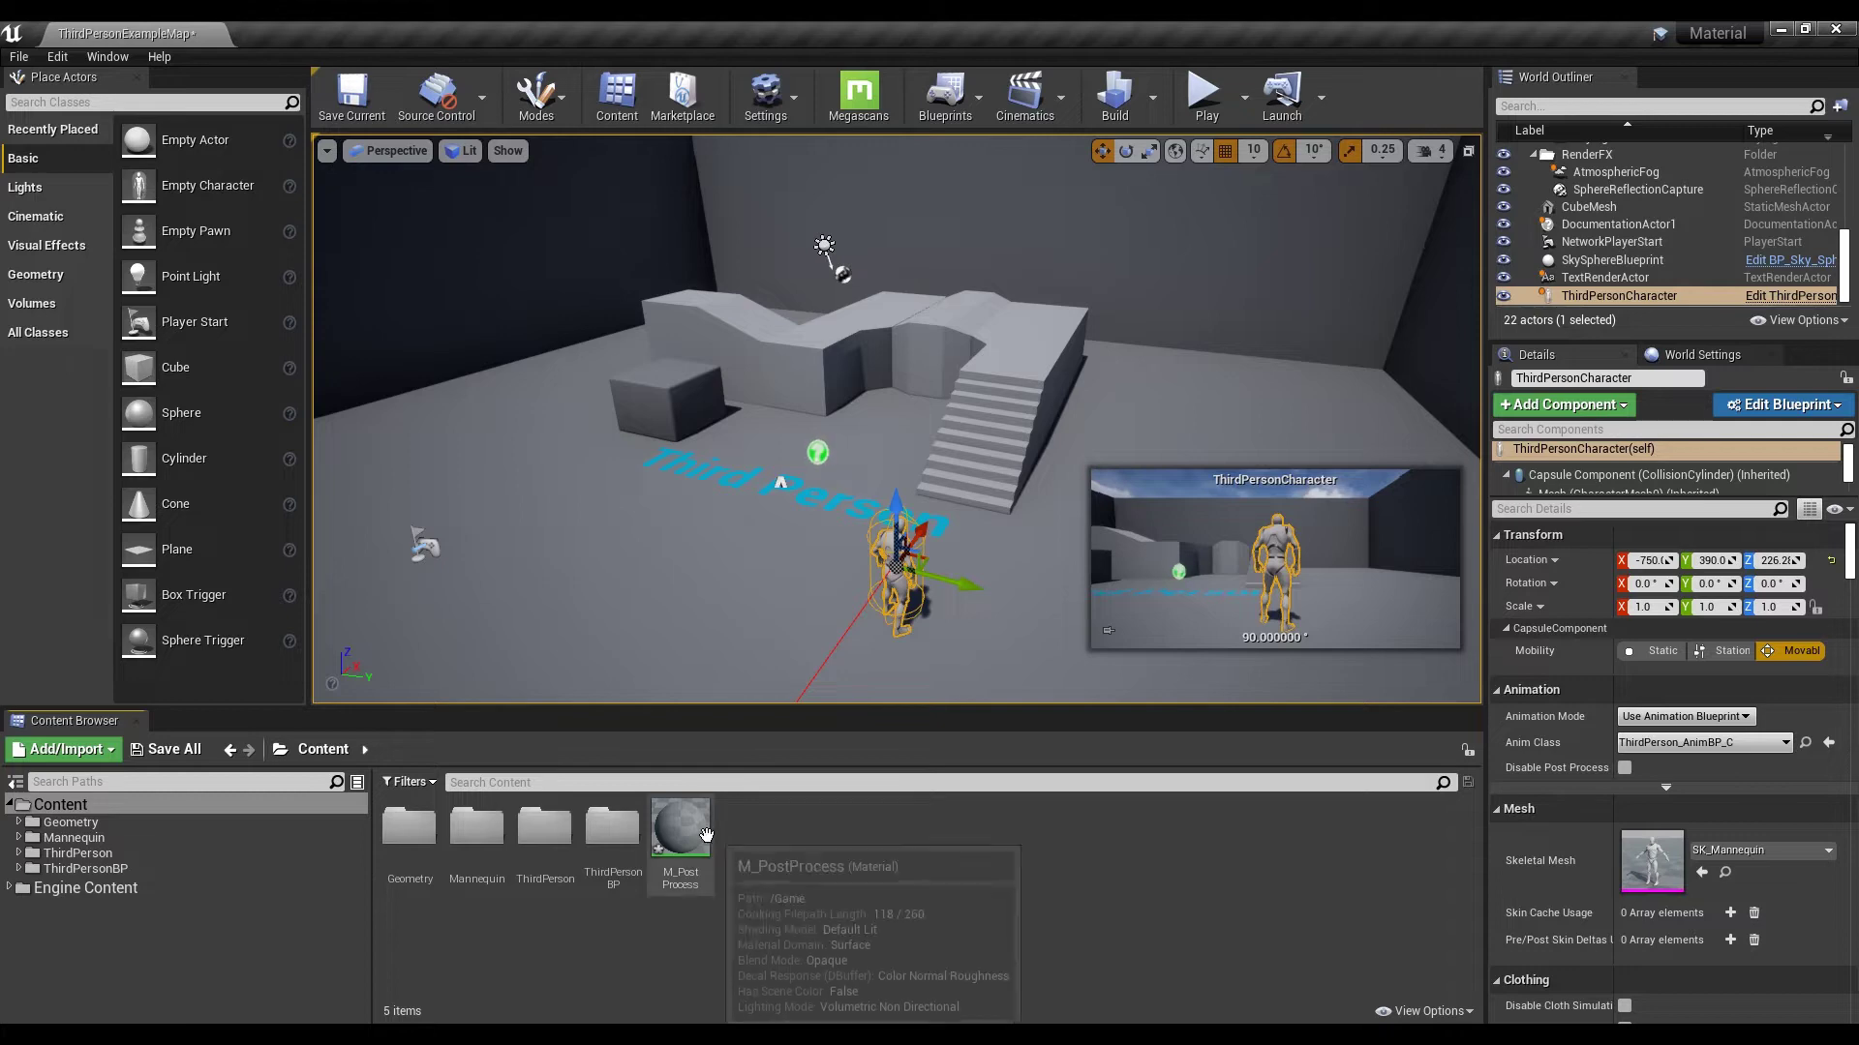
Step: Set the Material Domain of M_PostProcess to Post Process, and save and close the material
double_click(686, 836)
right_click_drag(770, 605, 1194, 574)
left_click(184, 862)
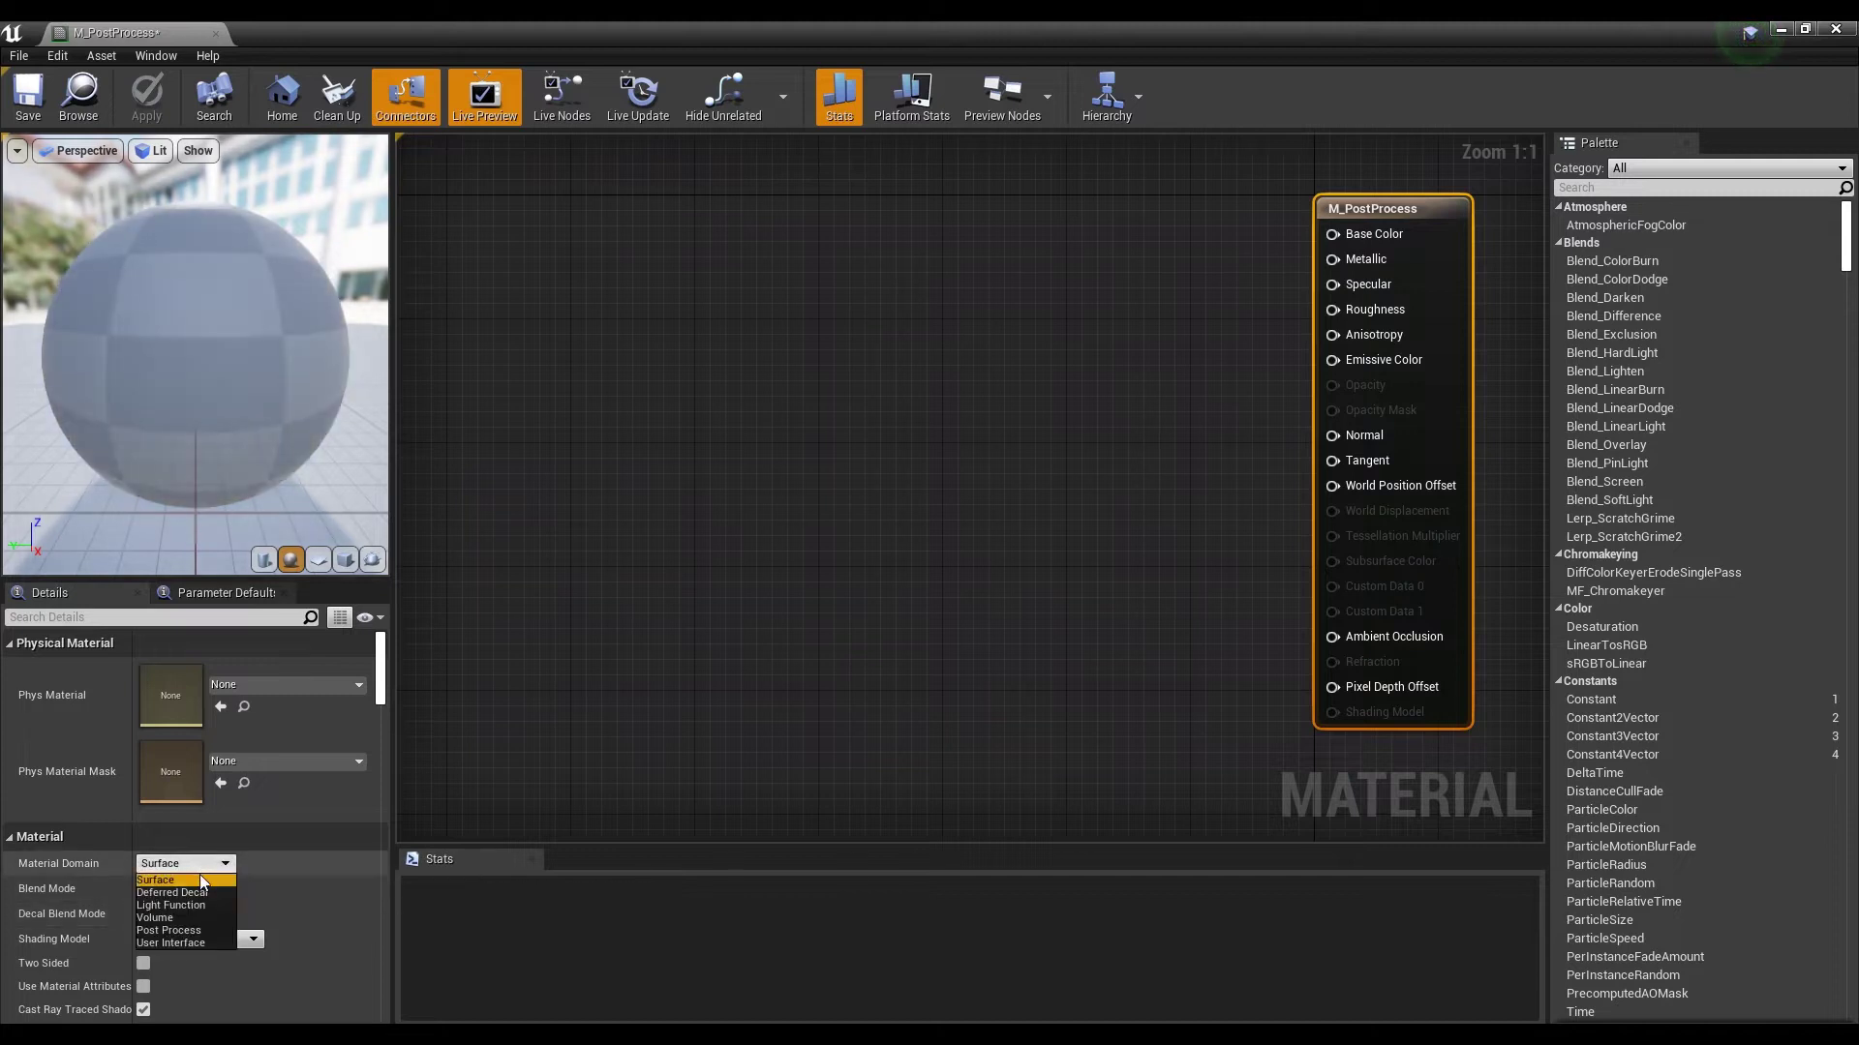
left_click(201, 931)
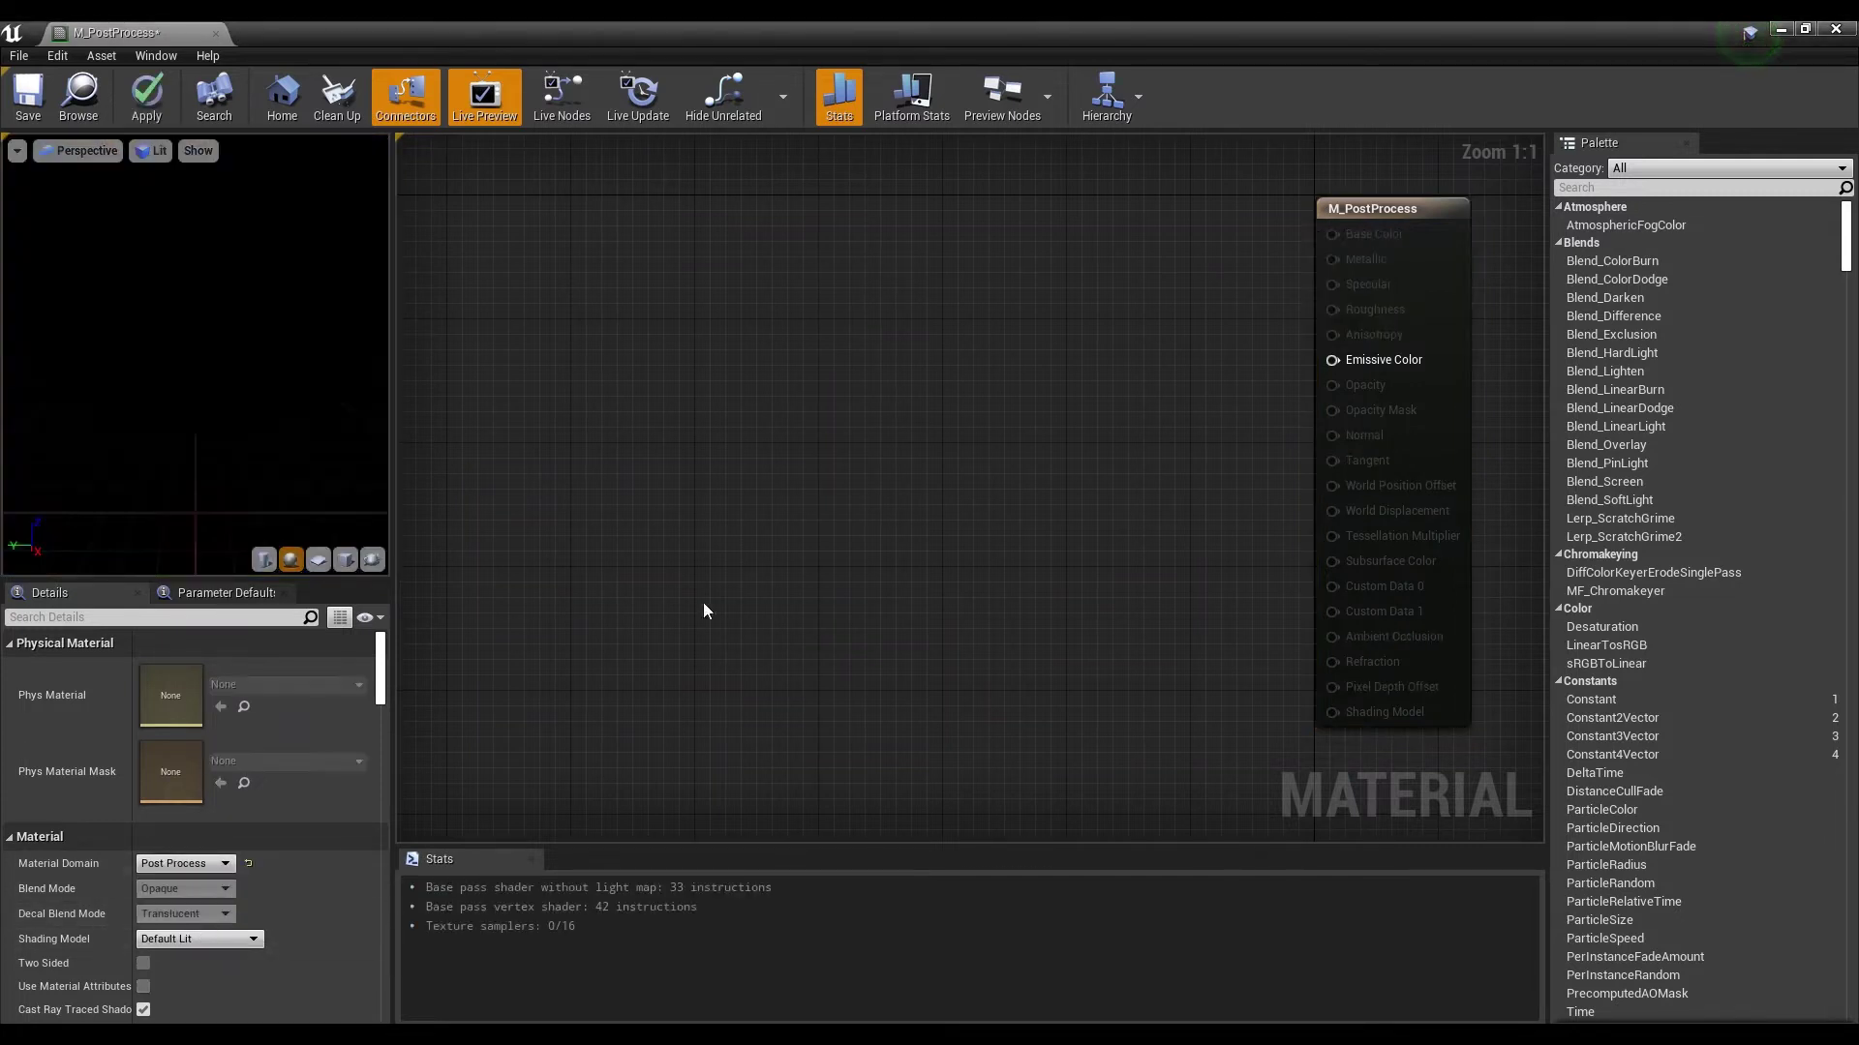
right_click_drag(817, 449, 862, 443)
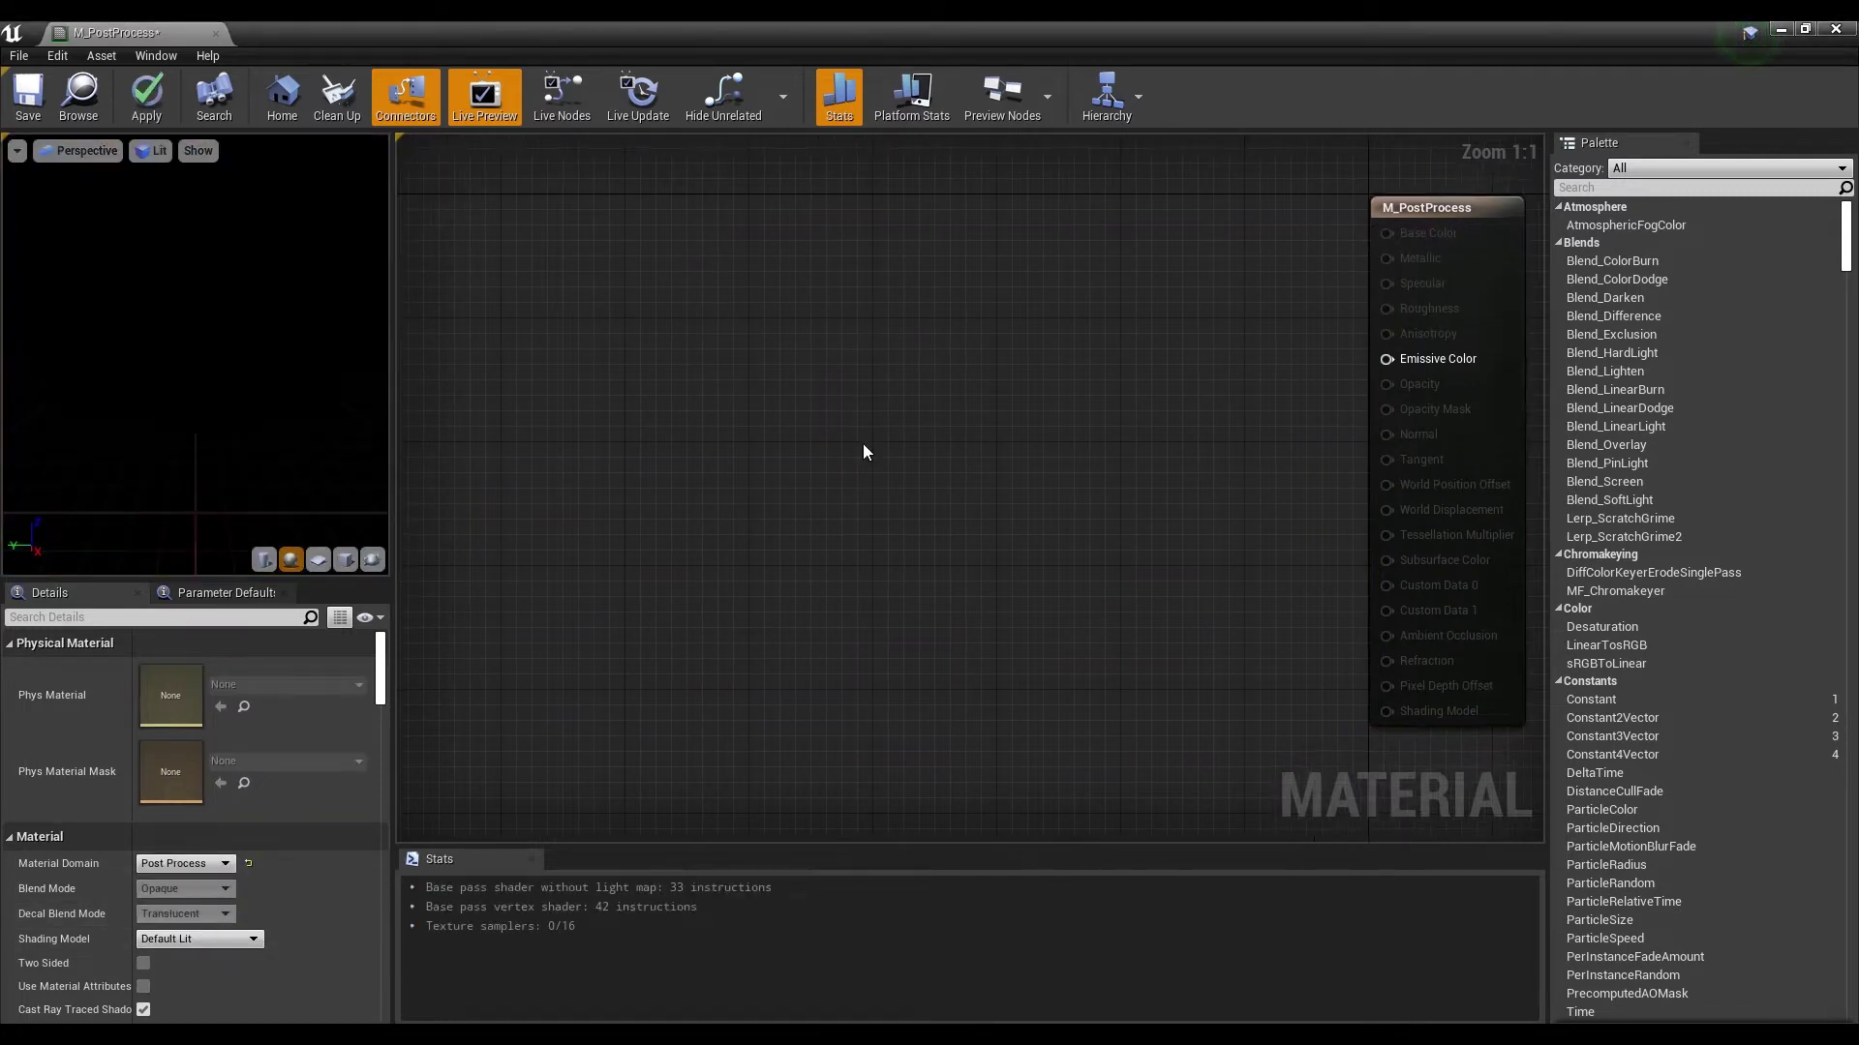
left_click(27, 105)
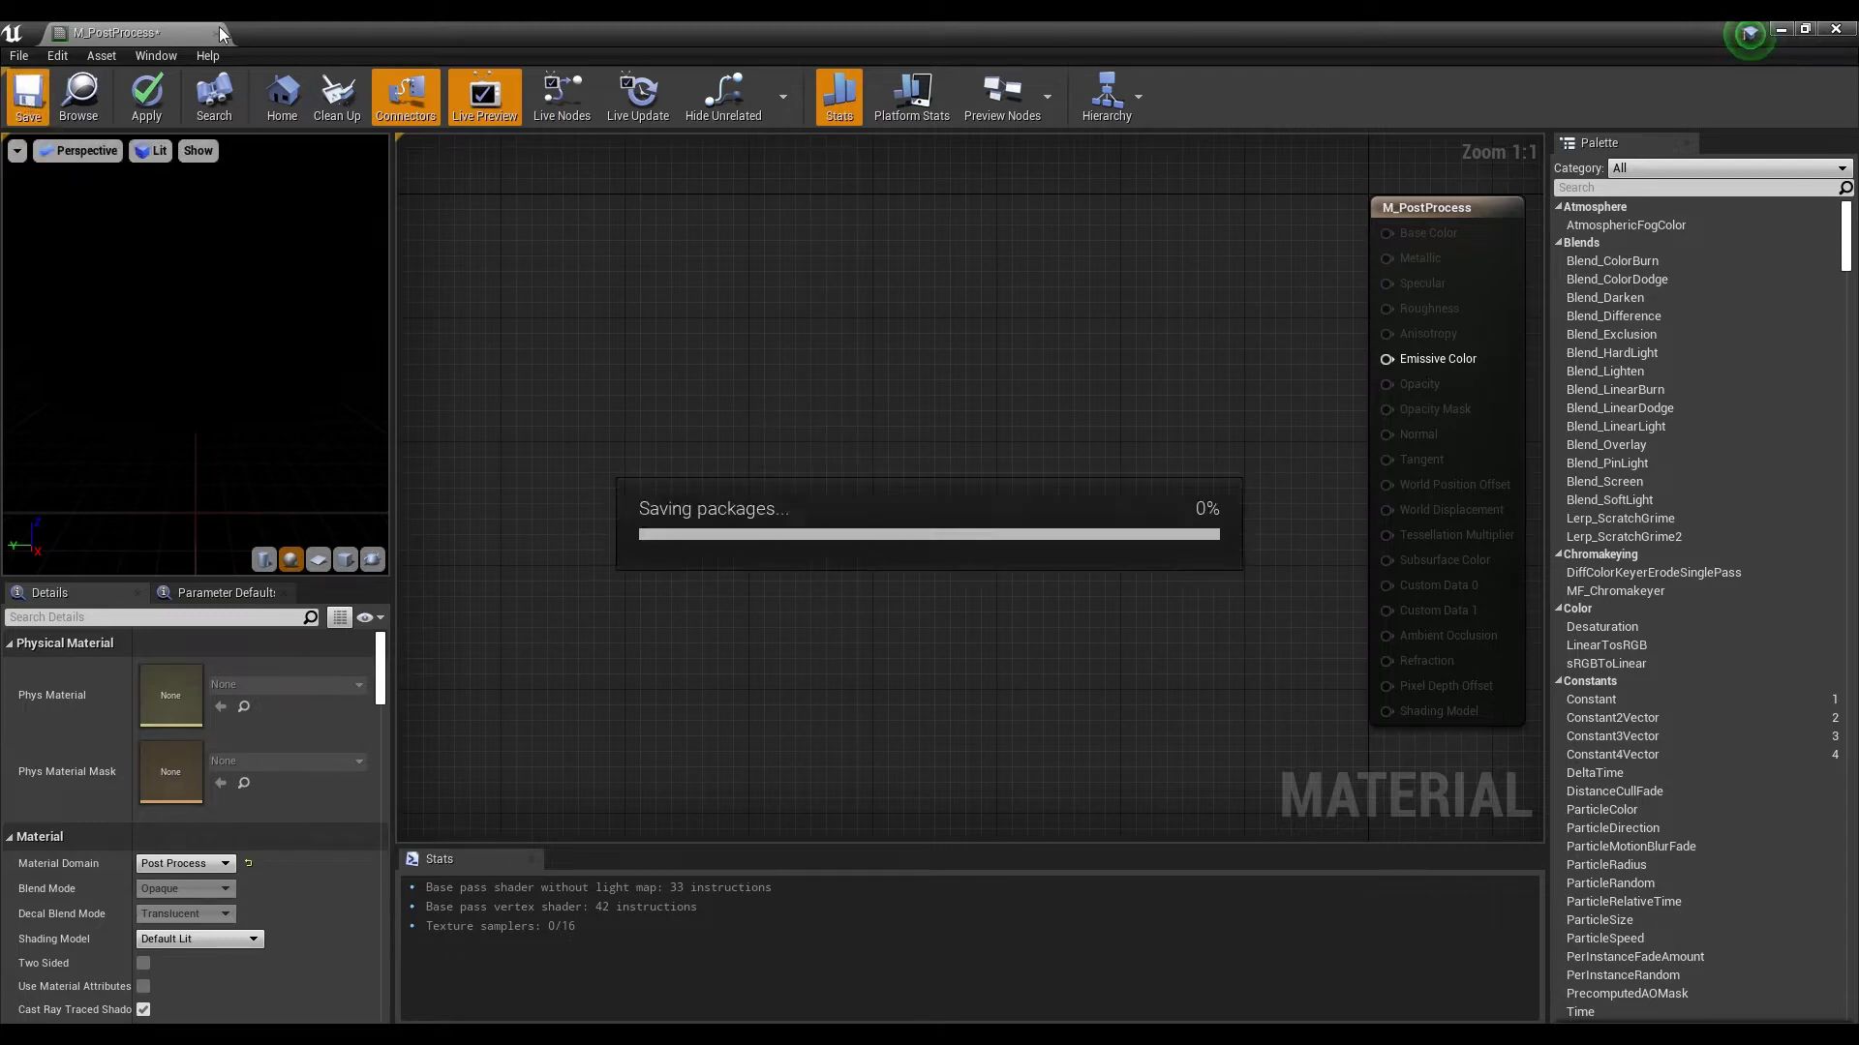
left_click(215, 33)
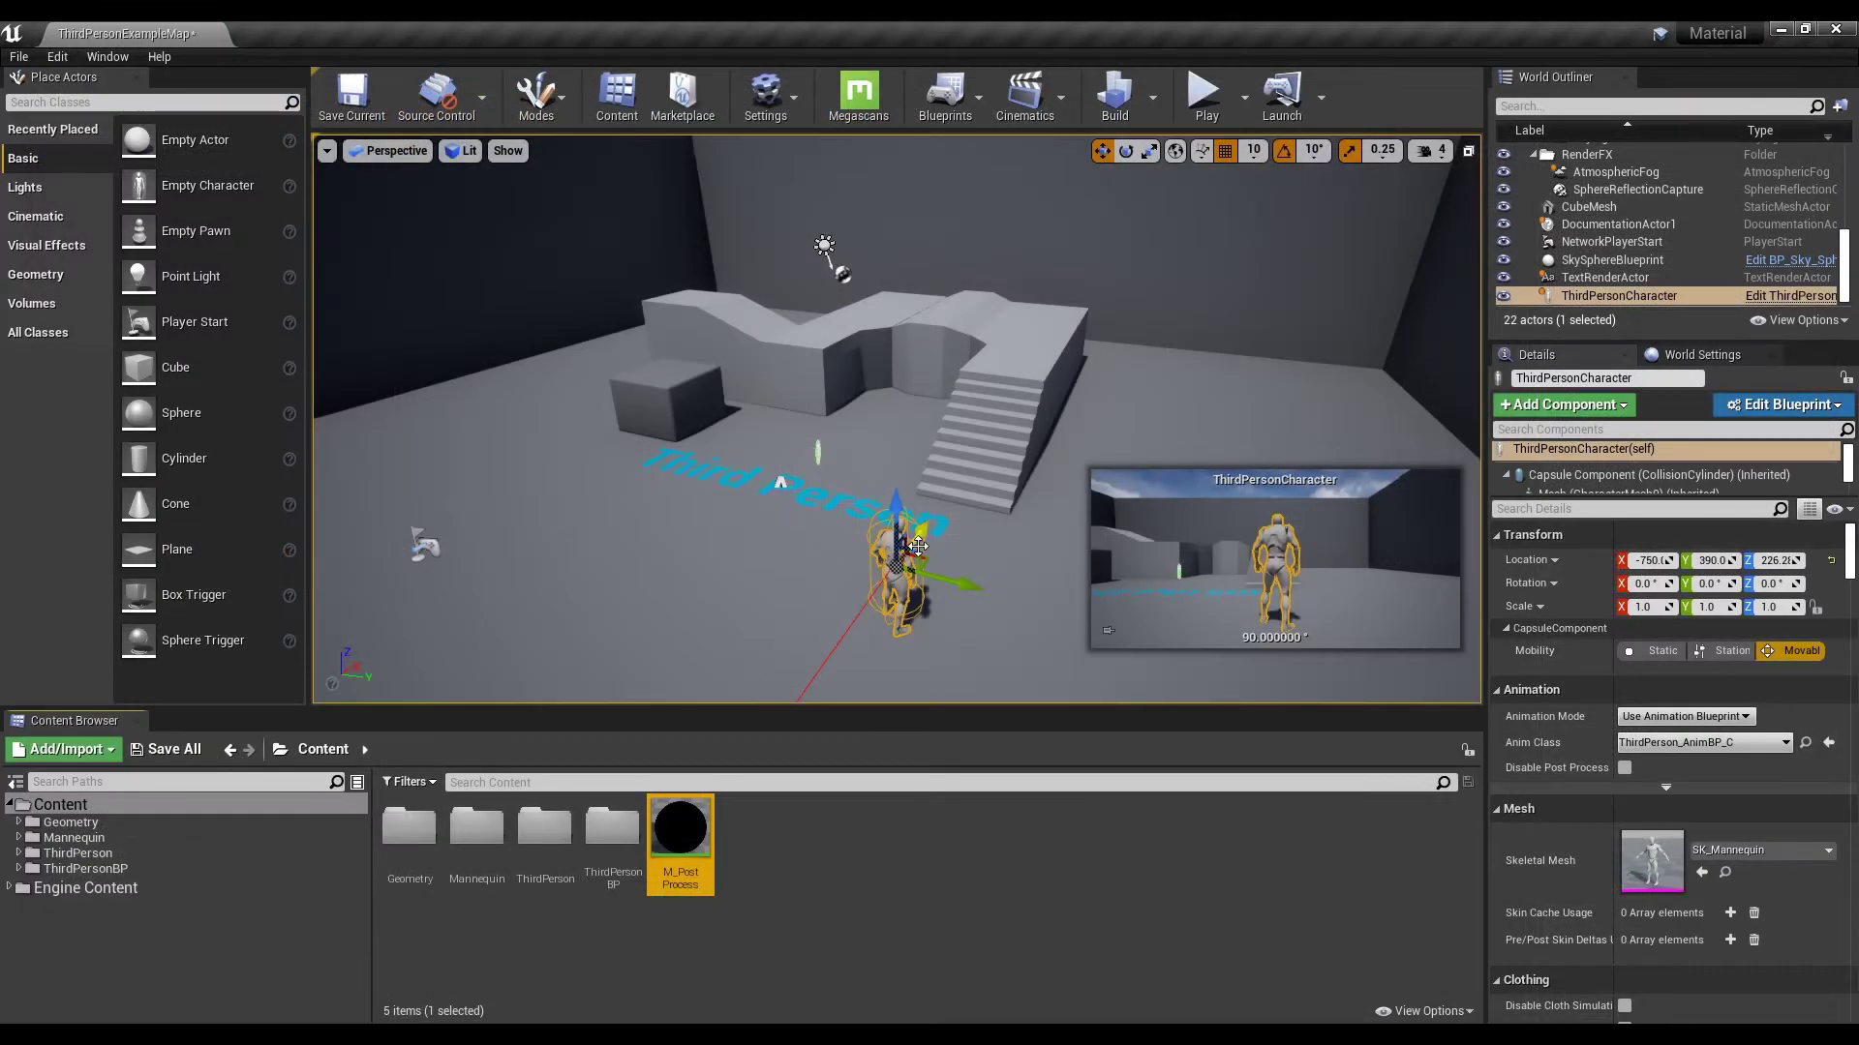
Step: Assign M_PostProcess to the Post Process Materials array element of the PostProcess component in the ThirdPersonCharacter blueprint
left_click(1779, 296)
left_click(357, 144)
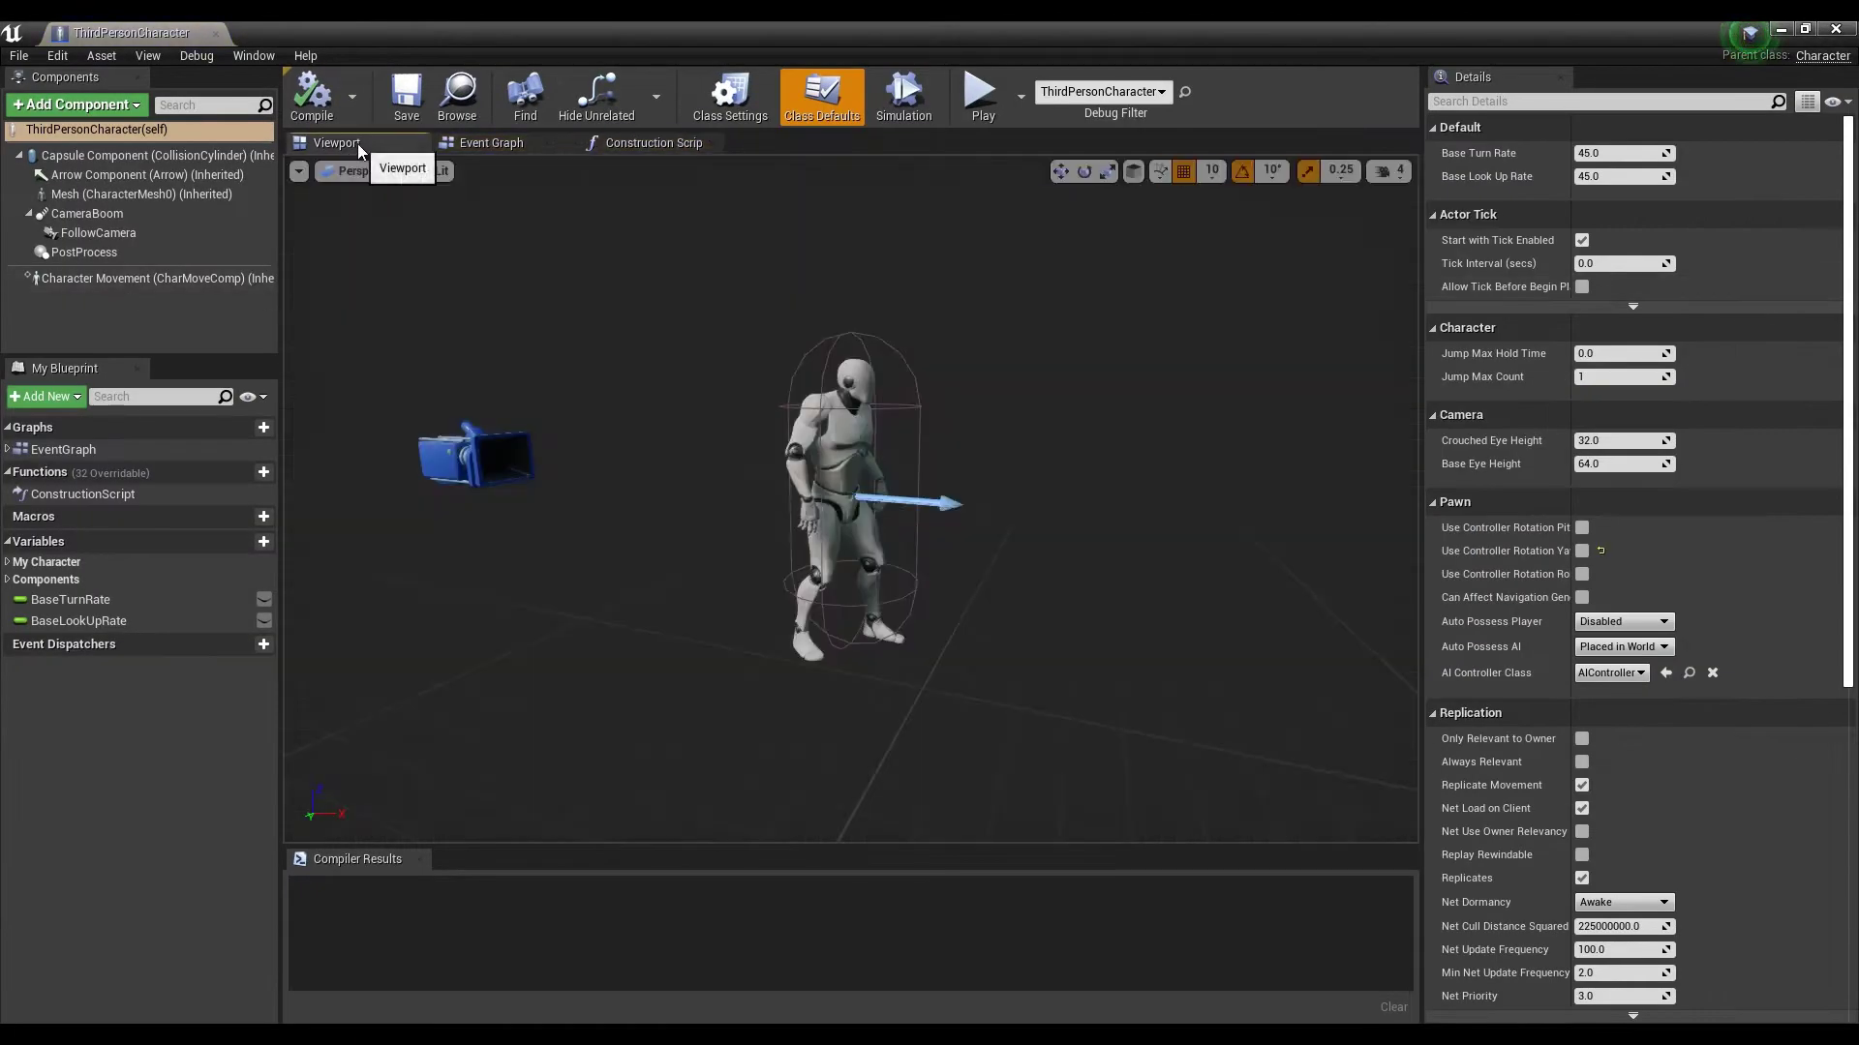
left_click(194, 252)
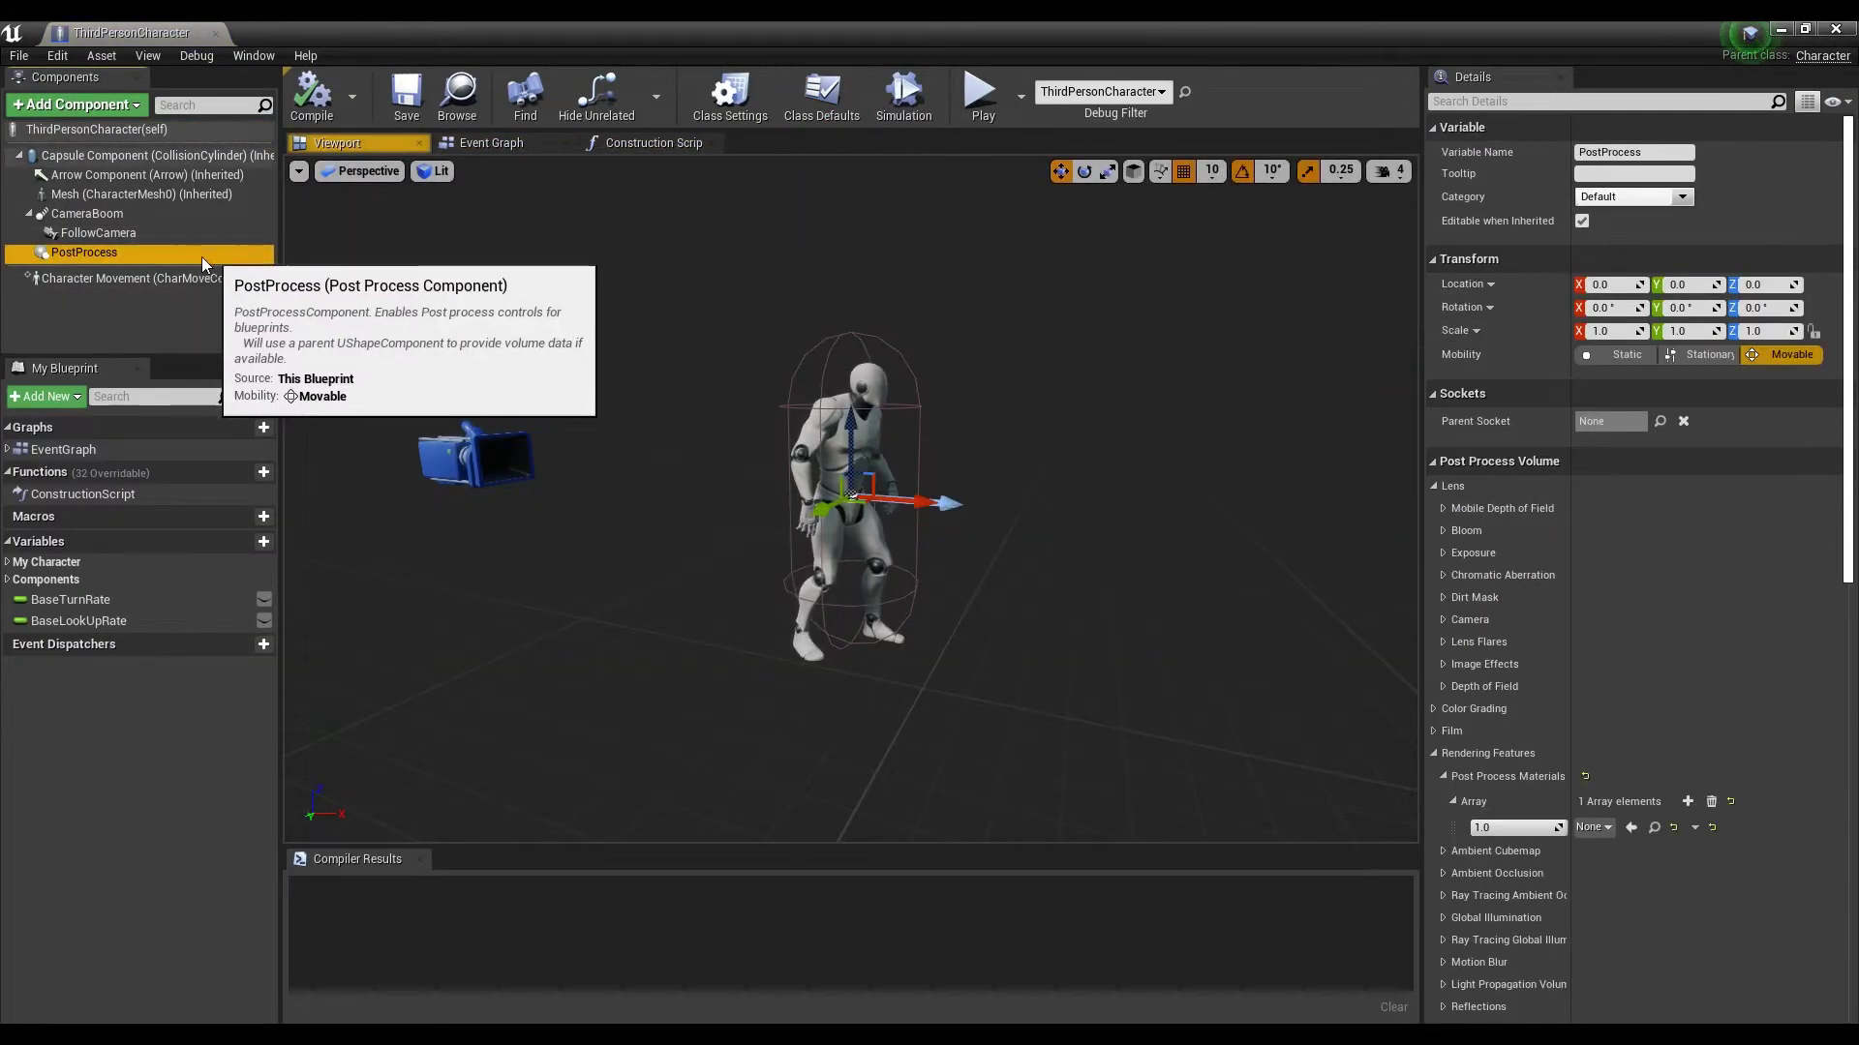
left_click(1595, 827)
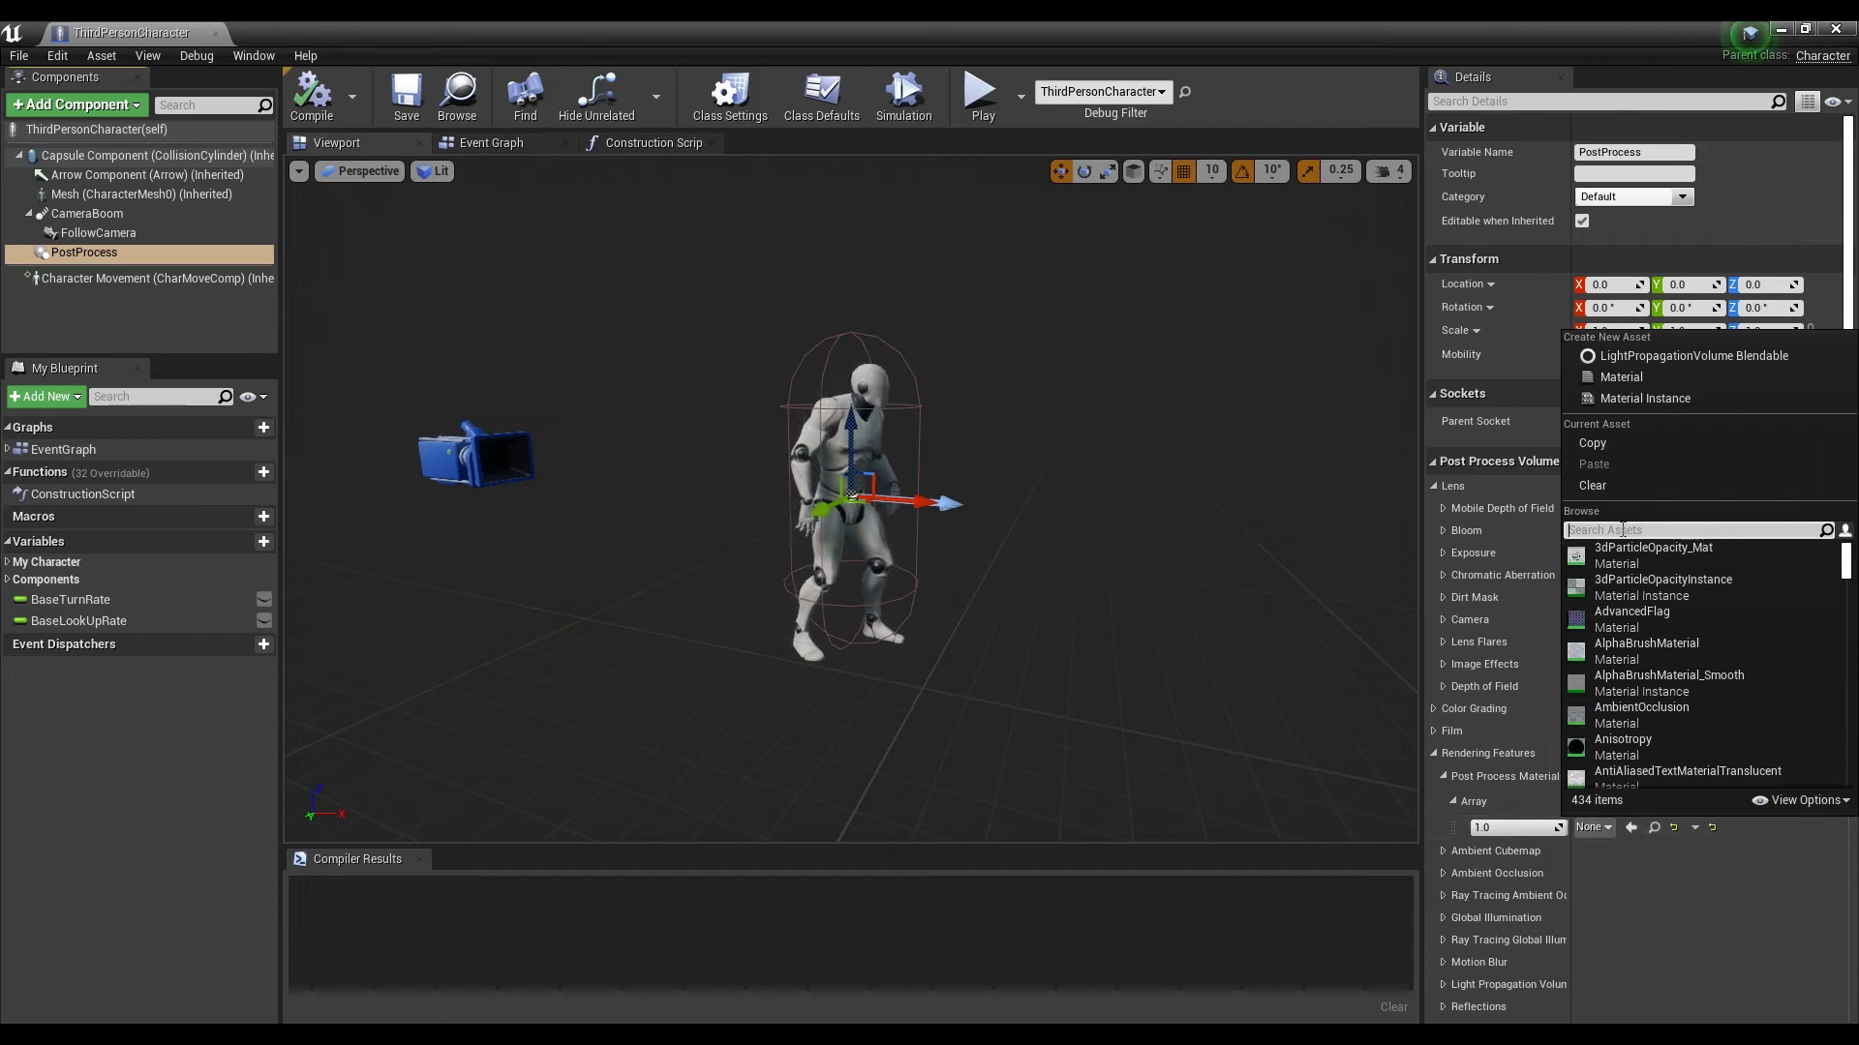
type("post")
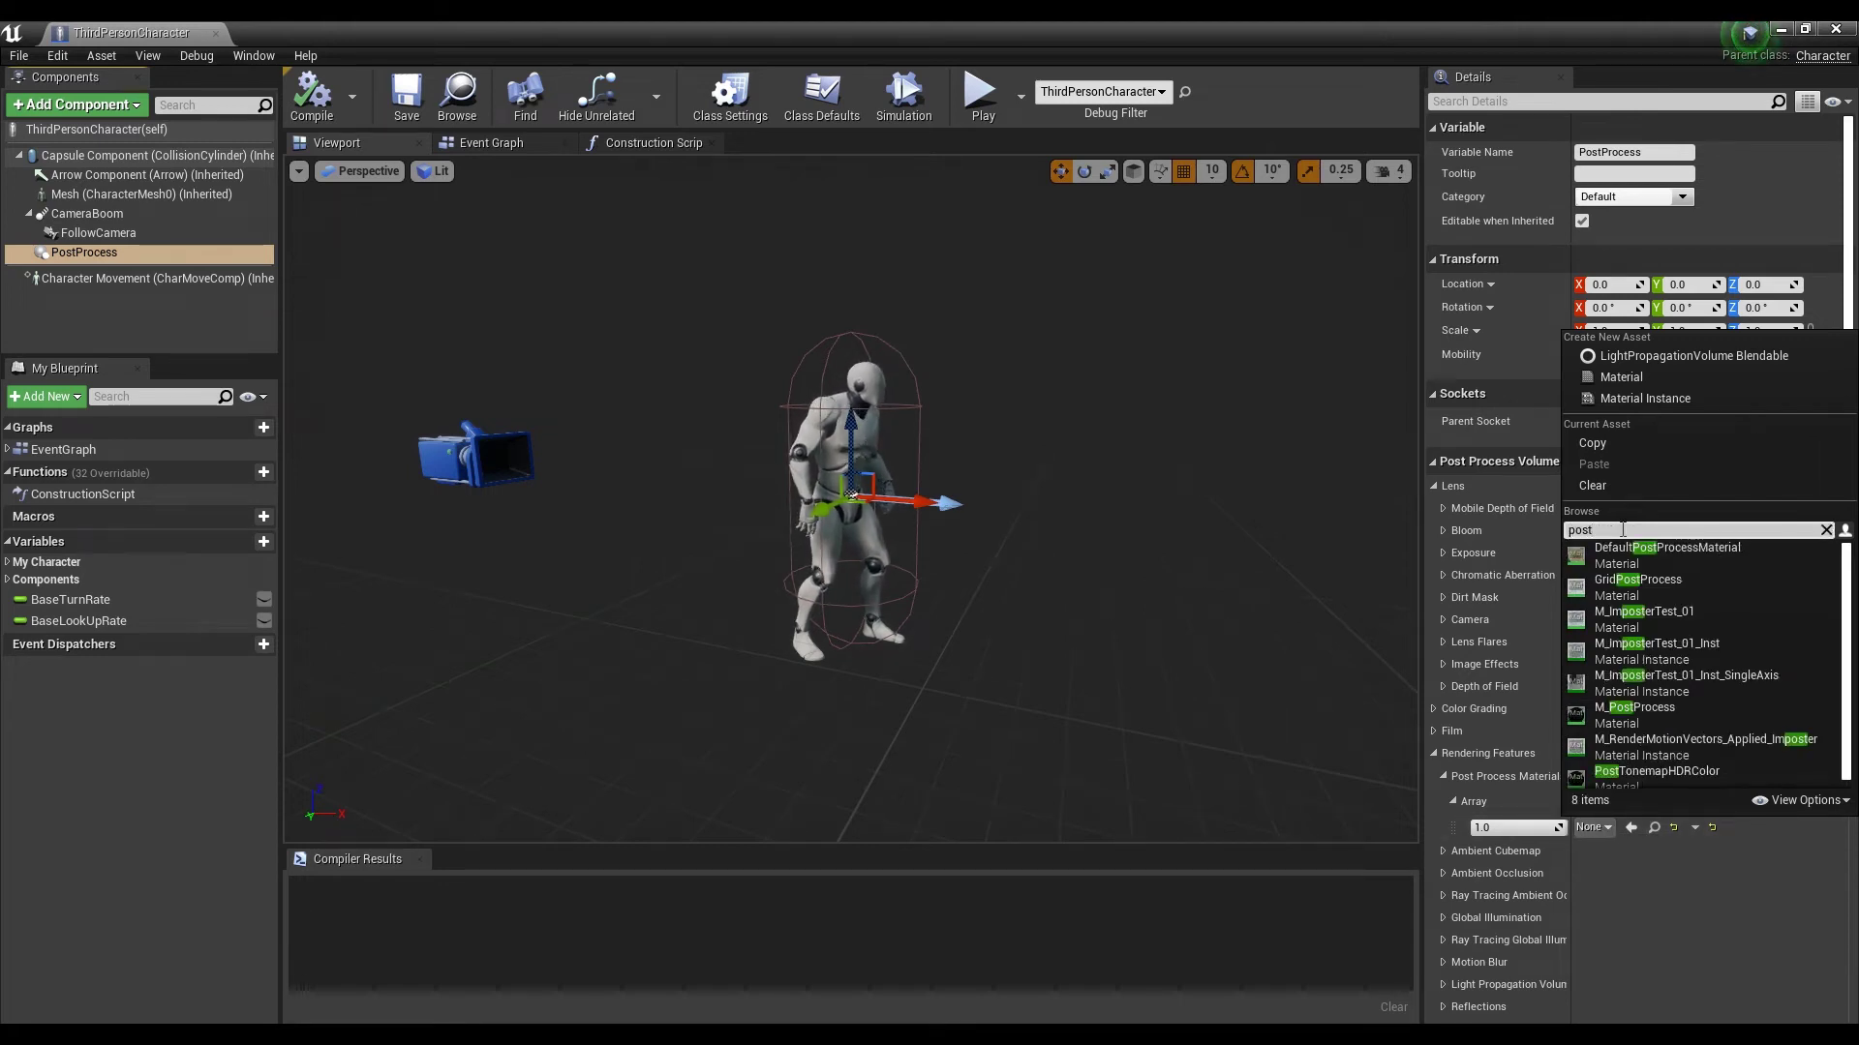
type("pro")
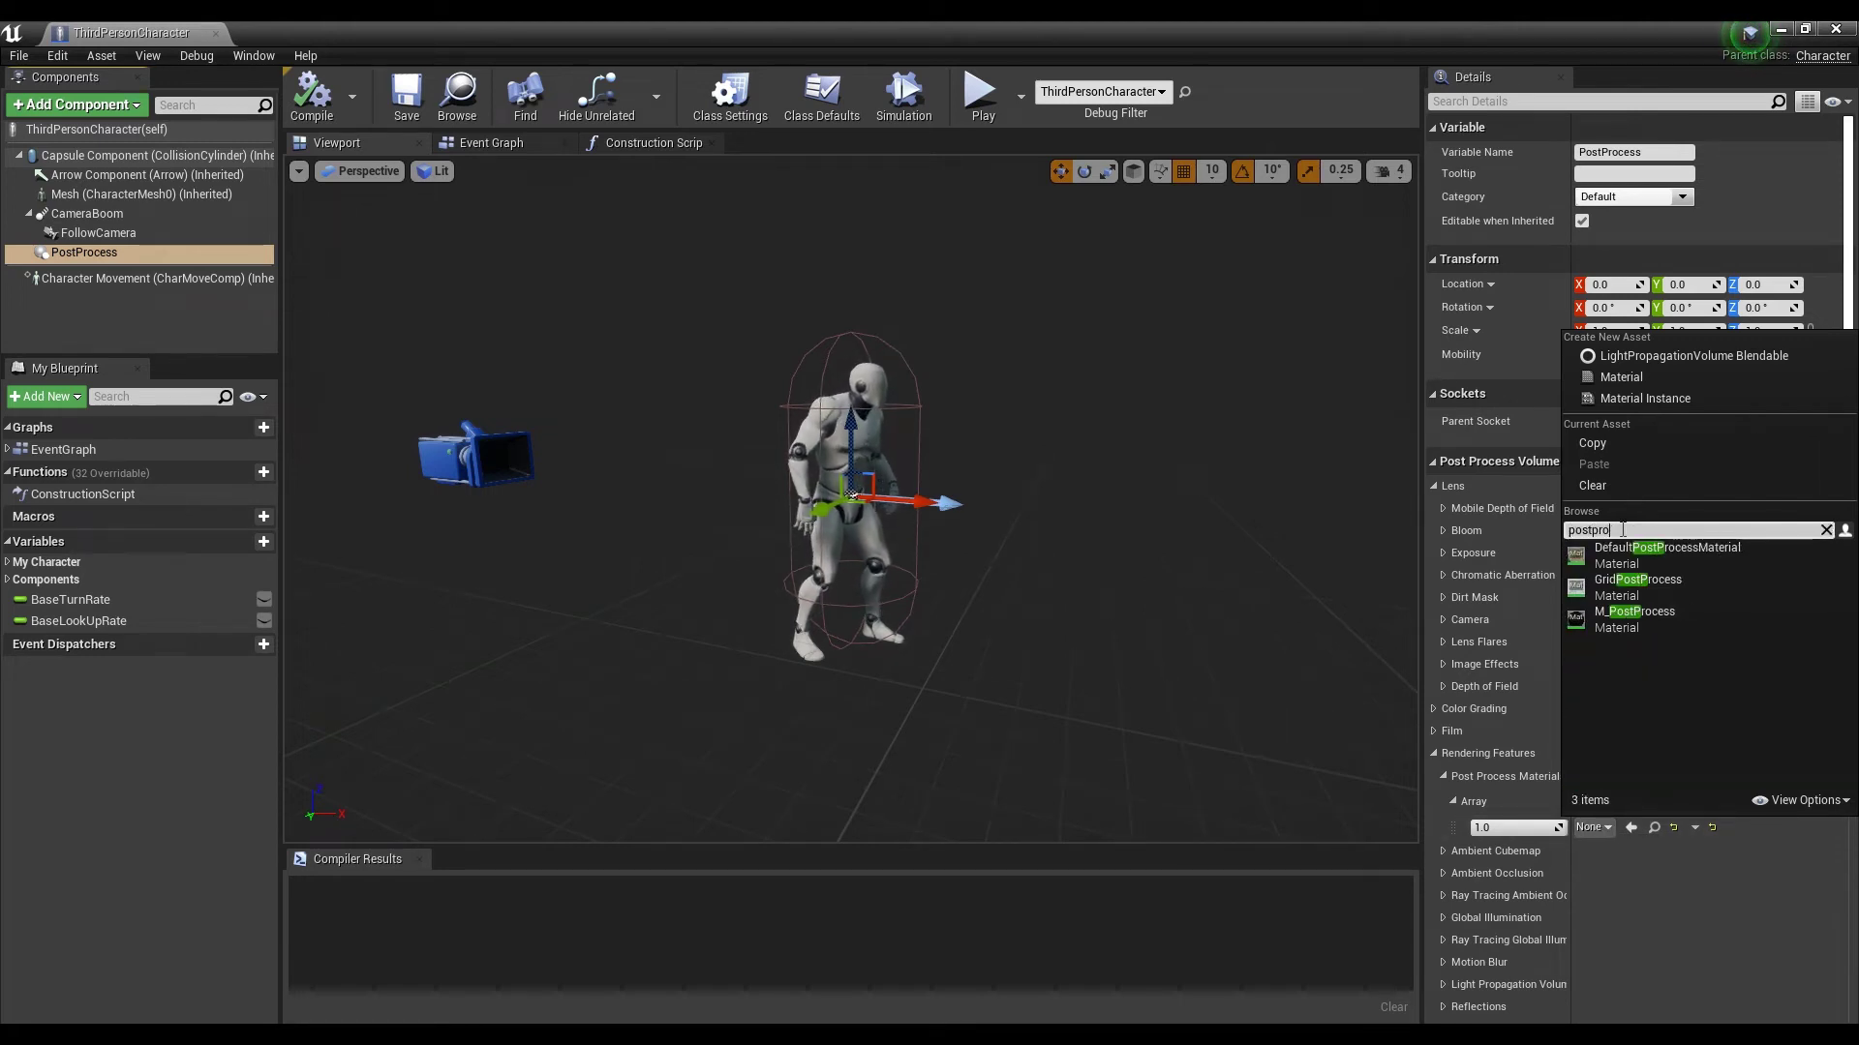
left_click(1646, 616)
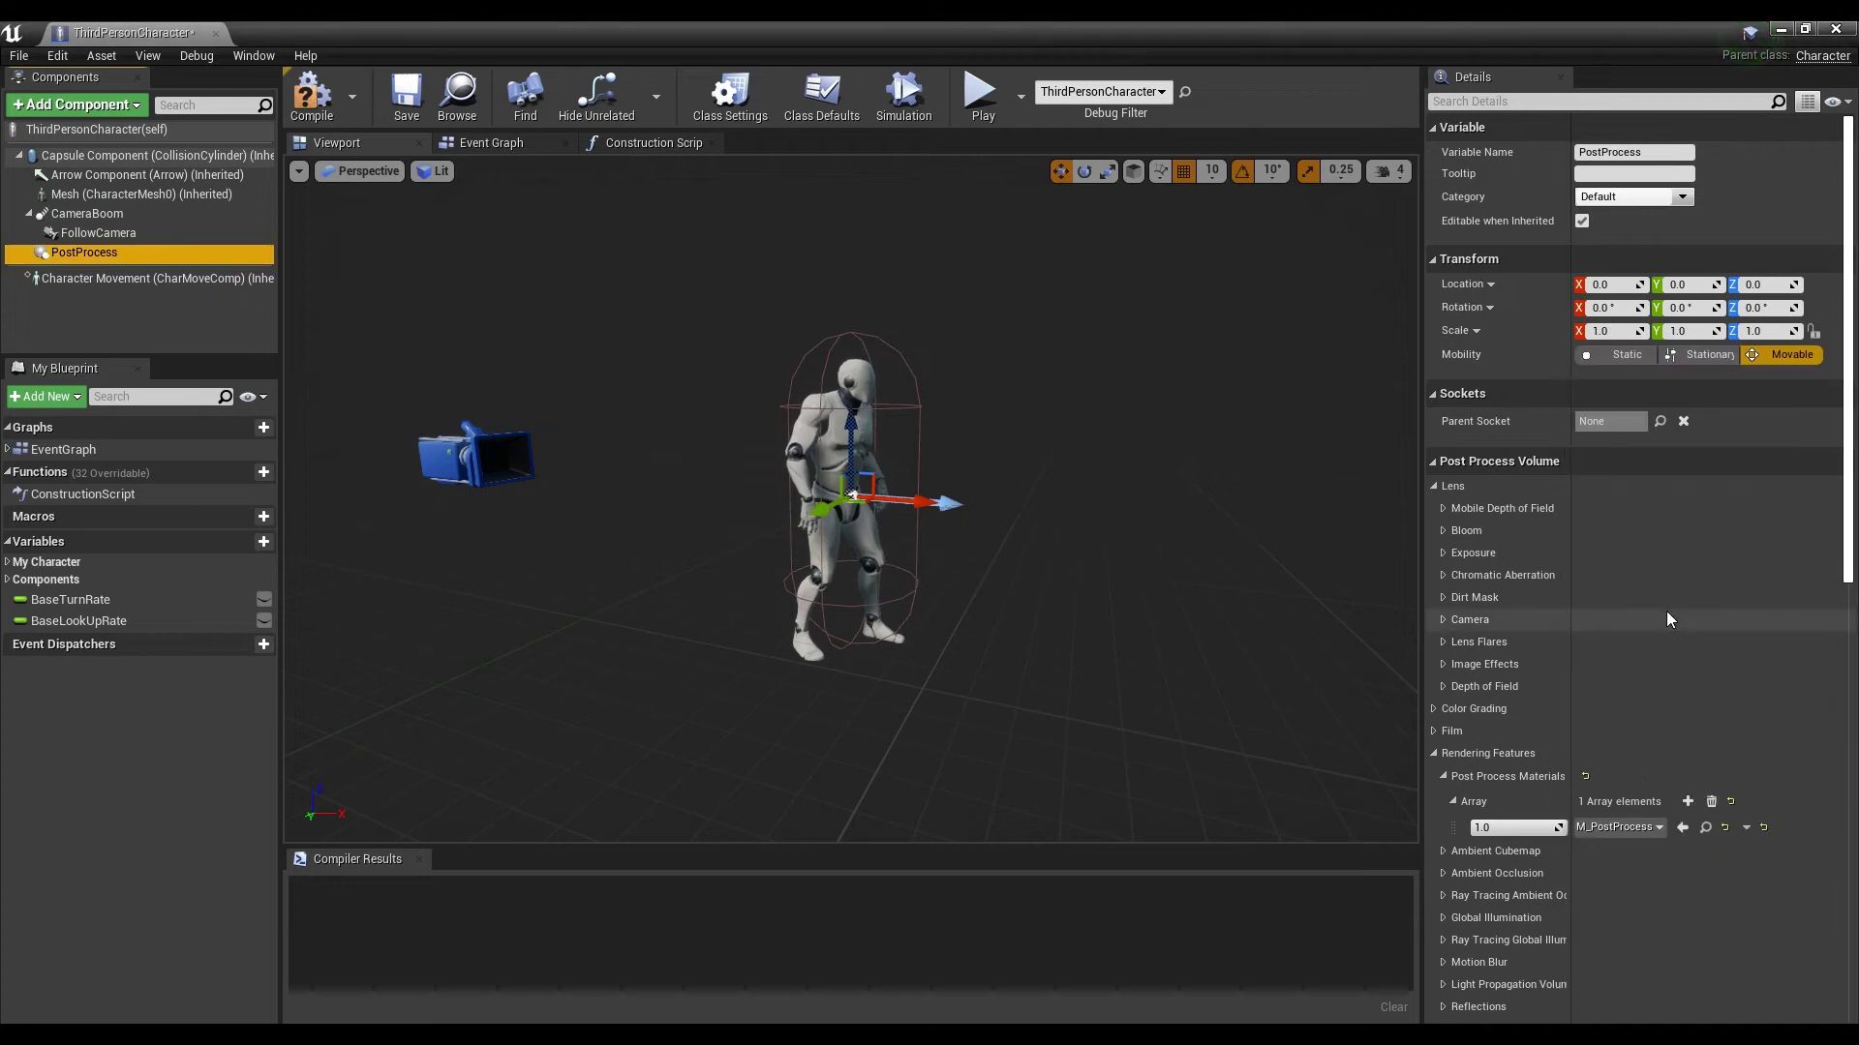
Step: Compile and save the ThirdPersonCharacter blueprint, and close it to return to the level
left_click(312, 94)
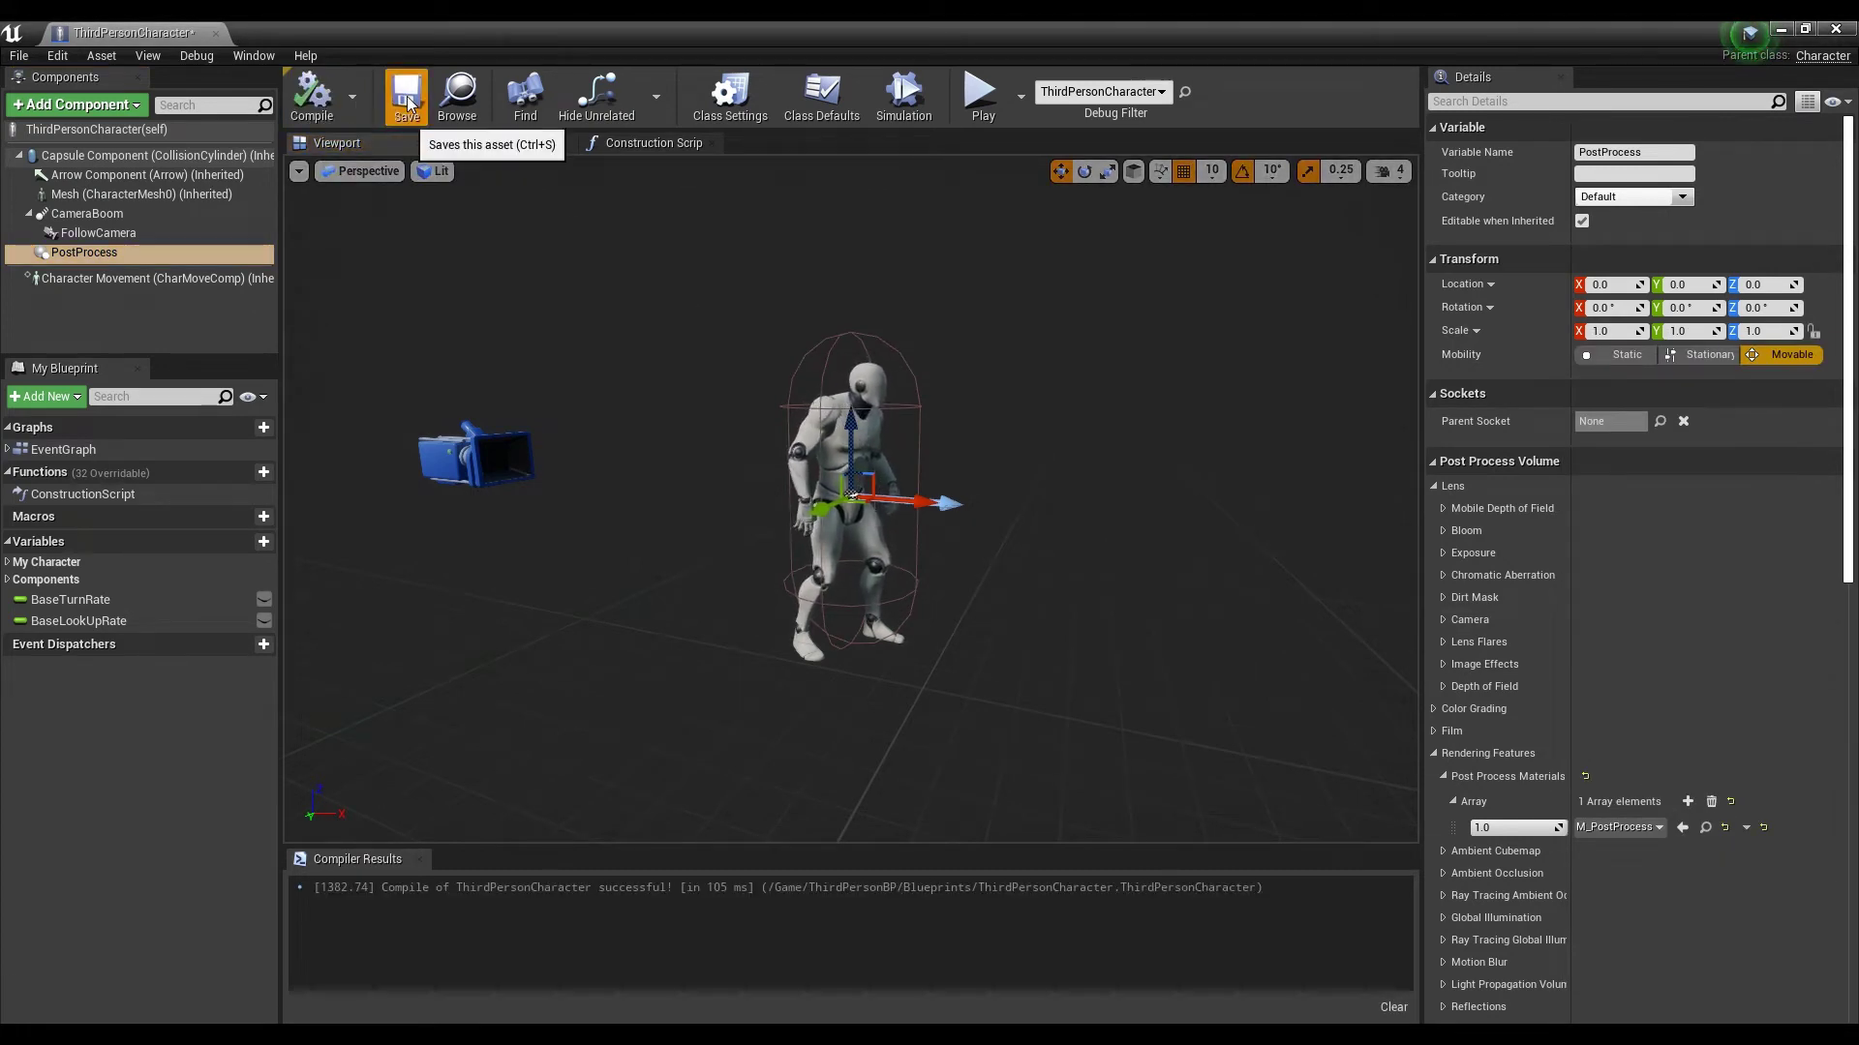
left_click(408, 104)
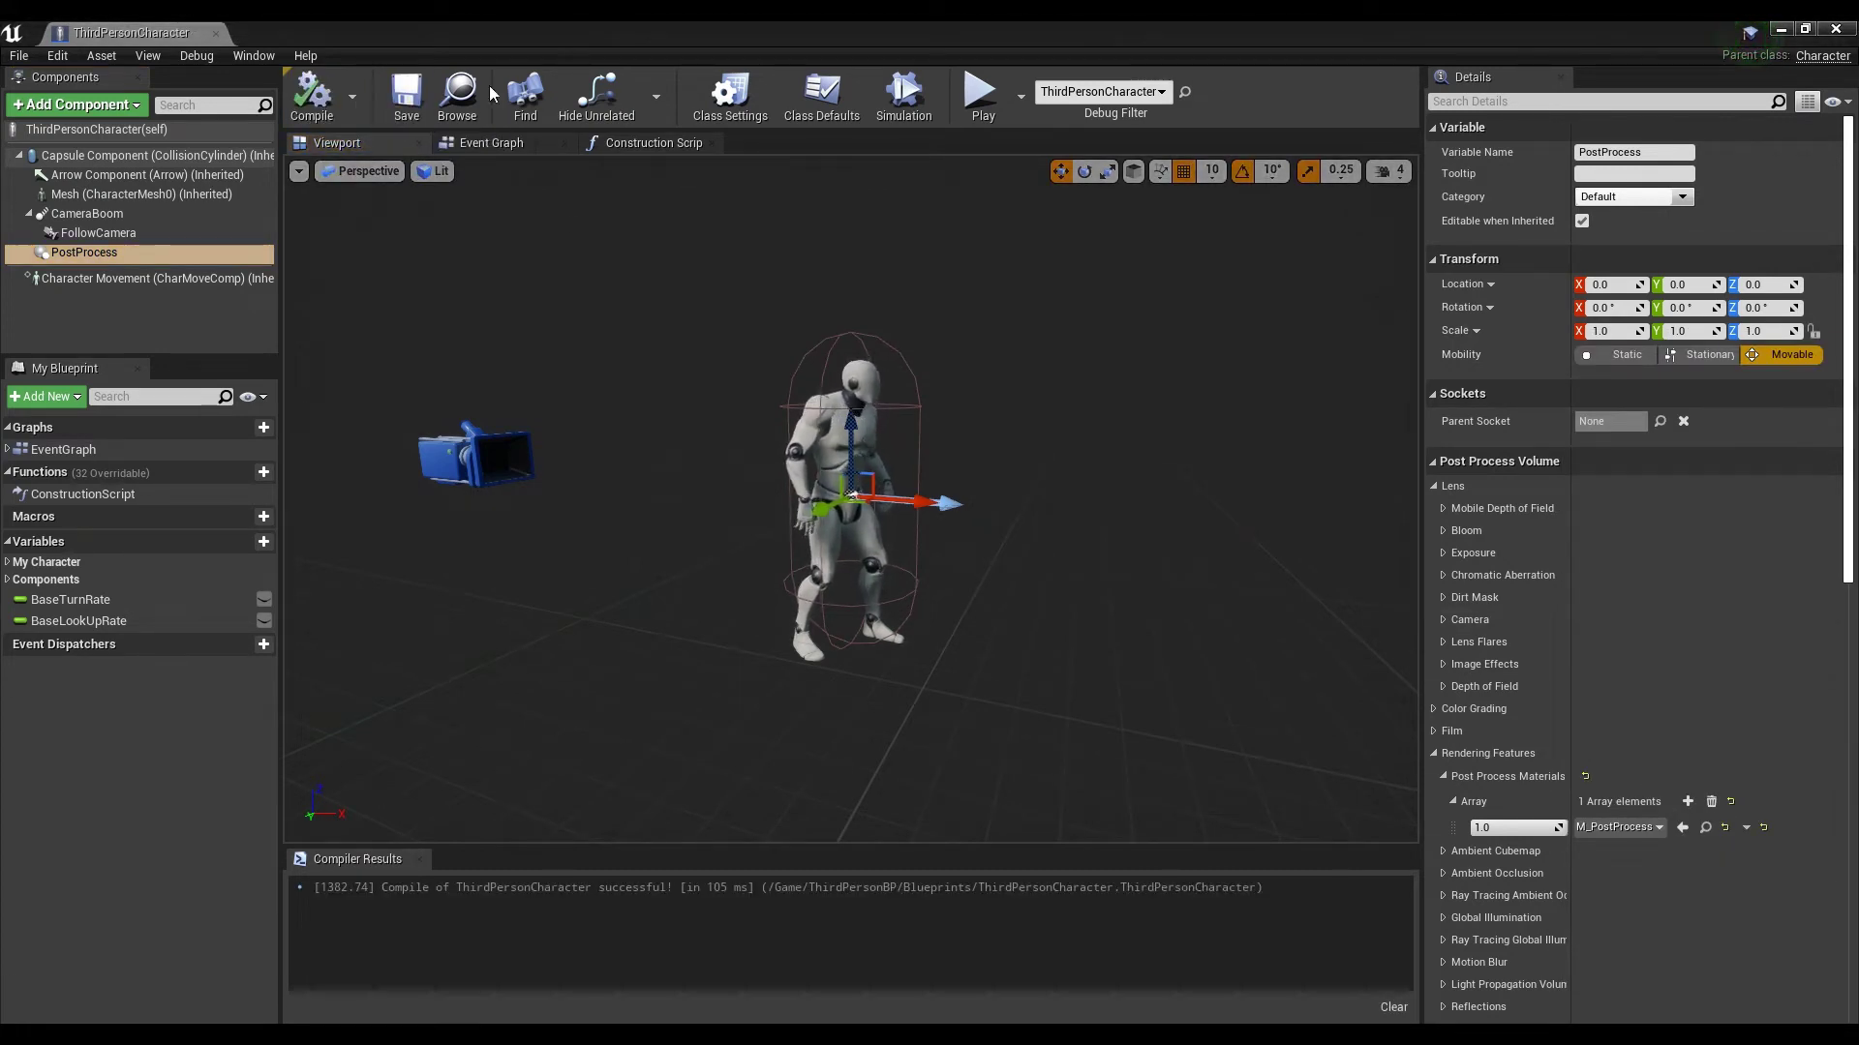
left_click(1833, 35)
mouse_move(550, 405)
right_mouse_down()
mouse_move(566, 460)
mouse_move(551, 405)
right_mouse_up()
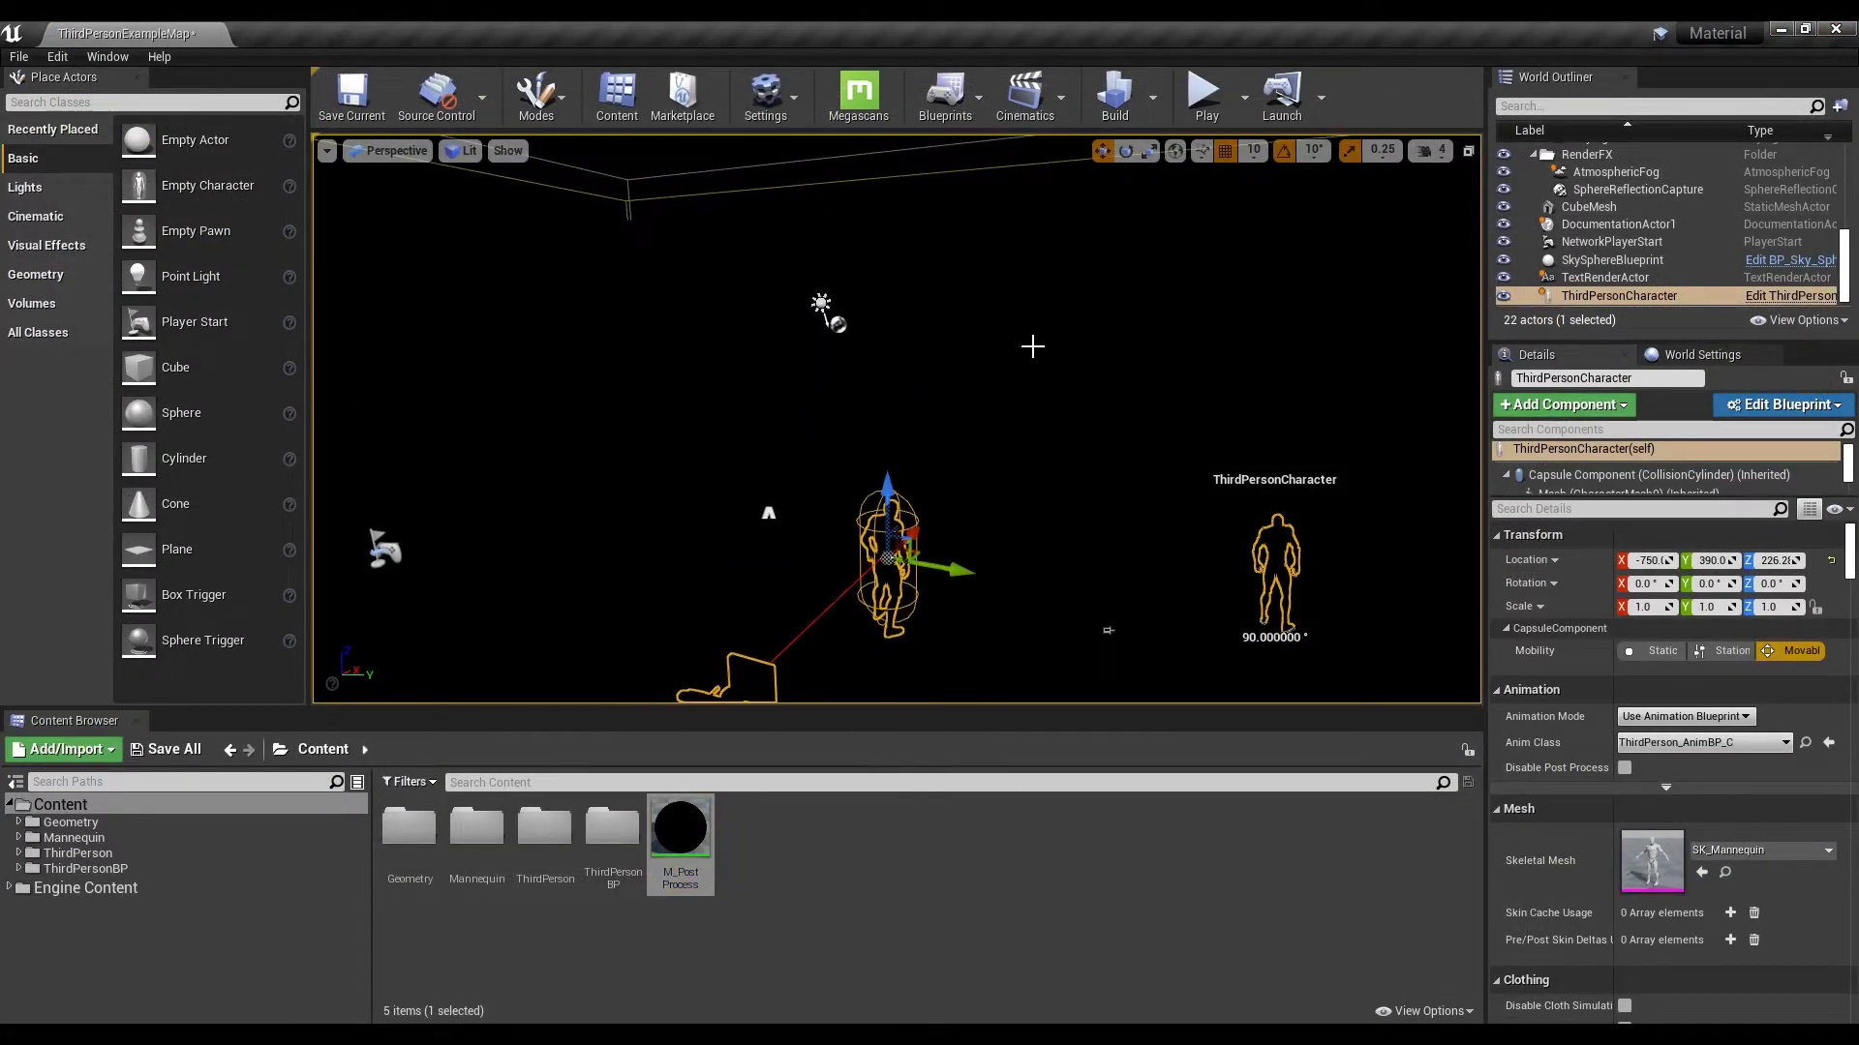
Step: Open the M_PostProcess material and add two SceneTexture nodes, one above the other
left_click(770, 863)
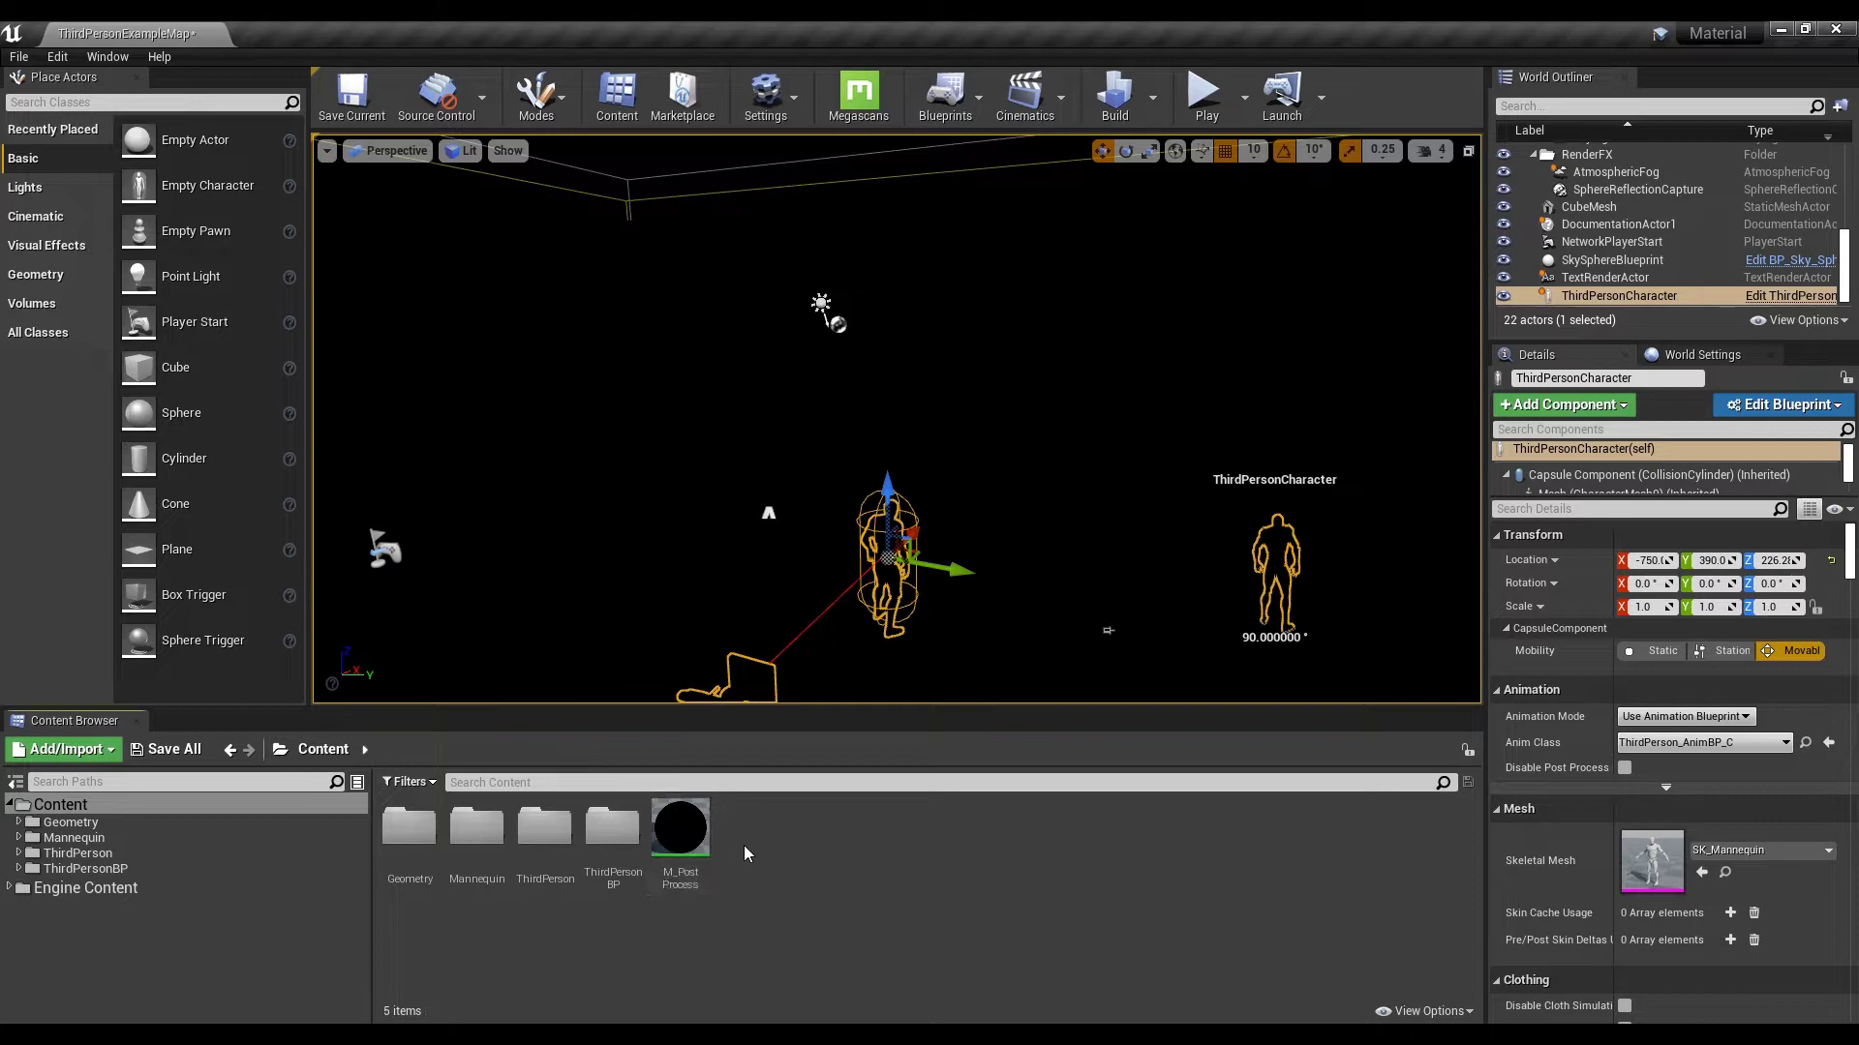
double_click(685, 840)
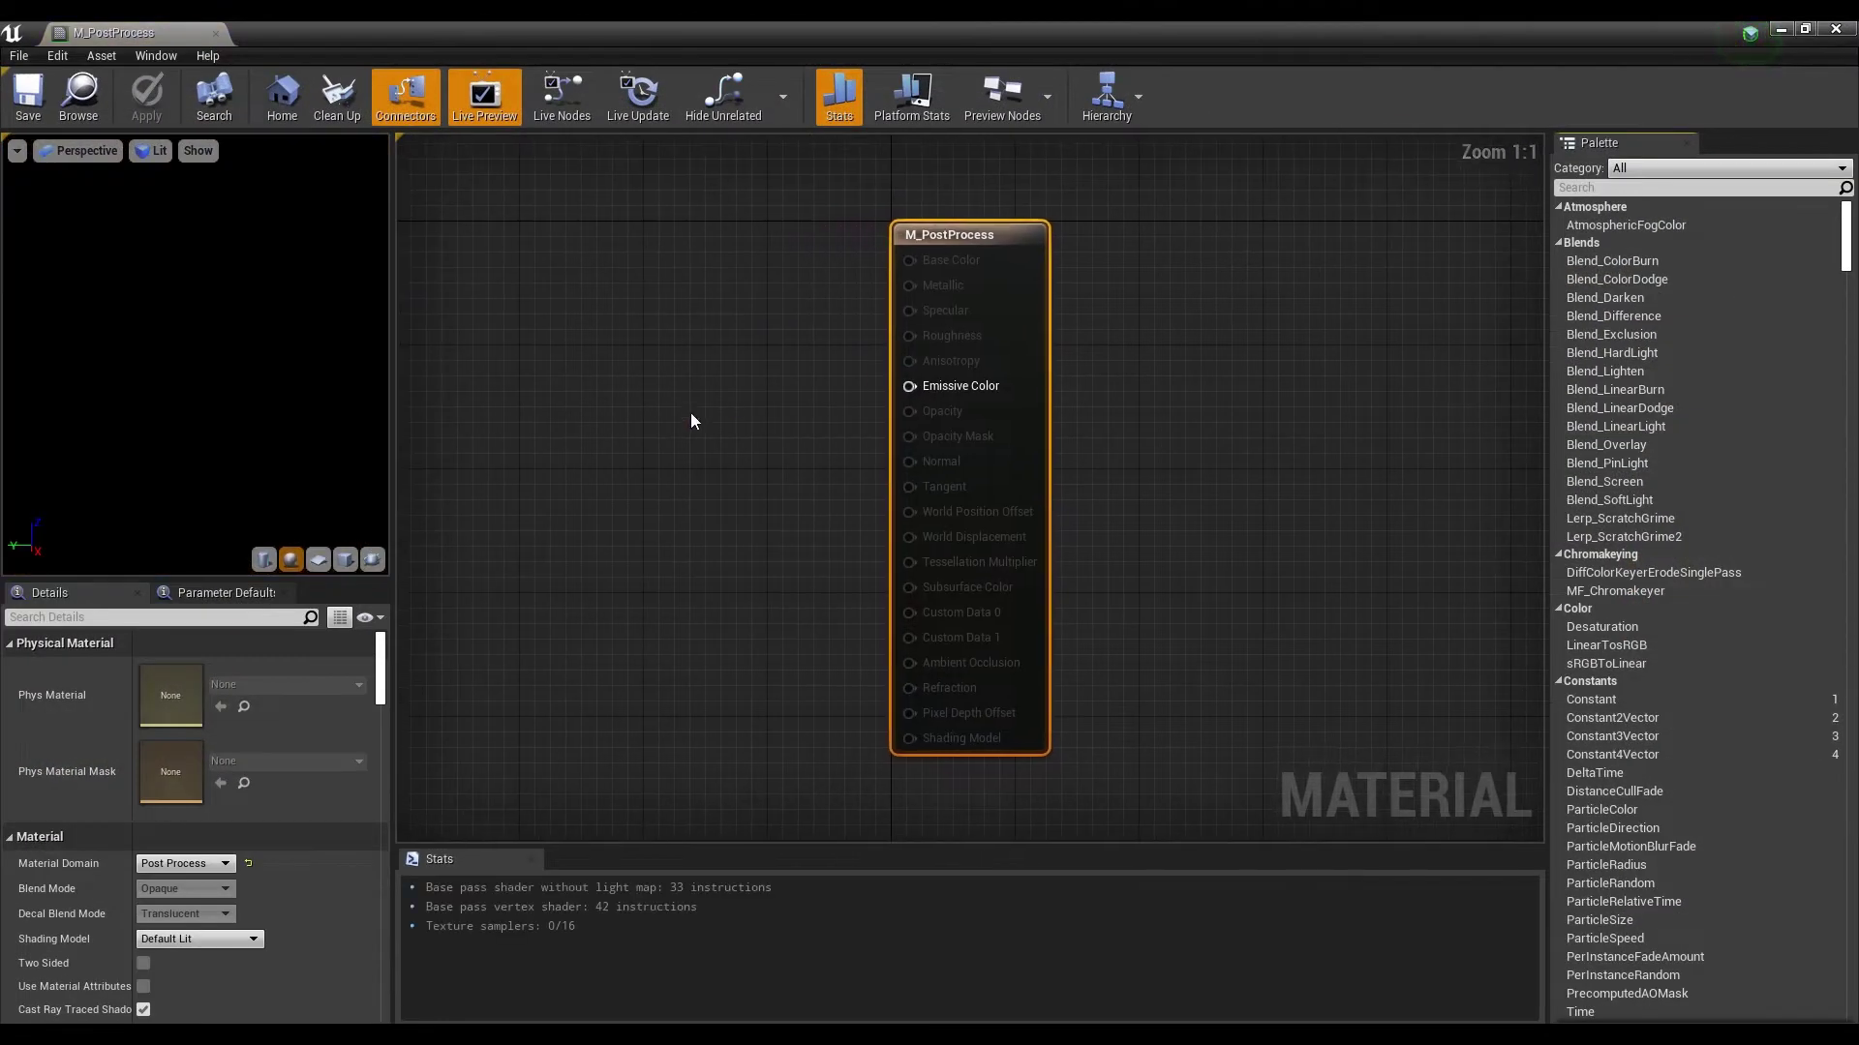
right_click_drag(693, 419, 1058, 441)
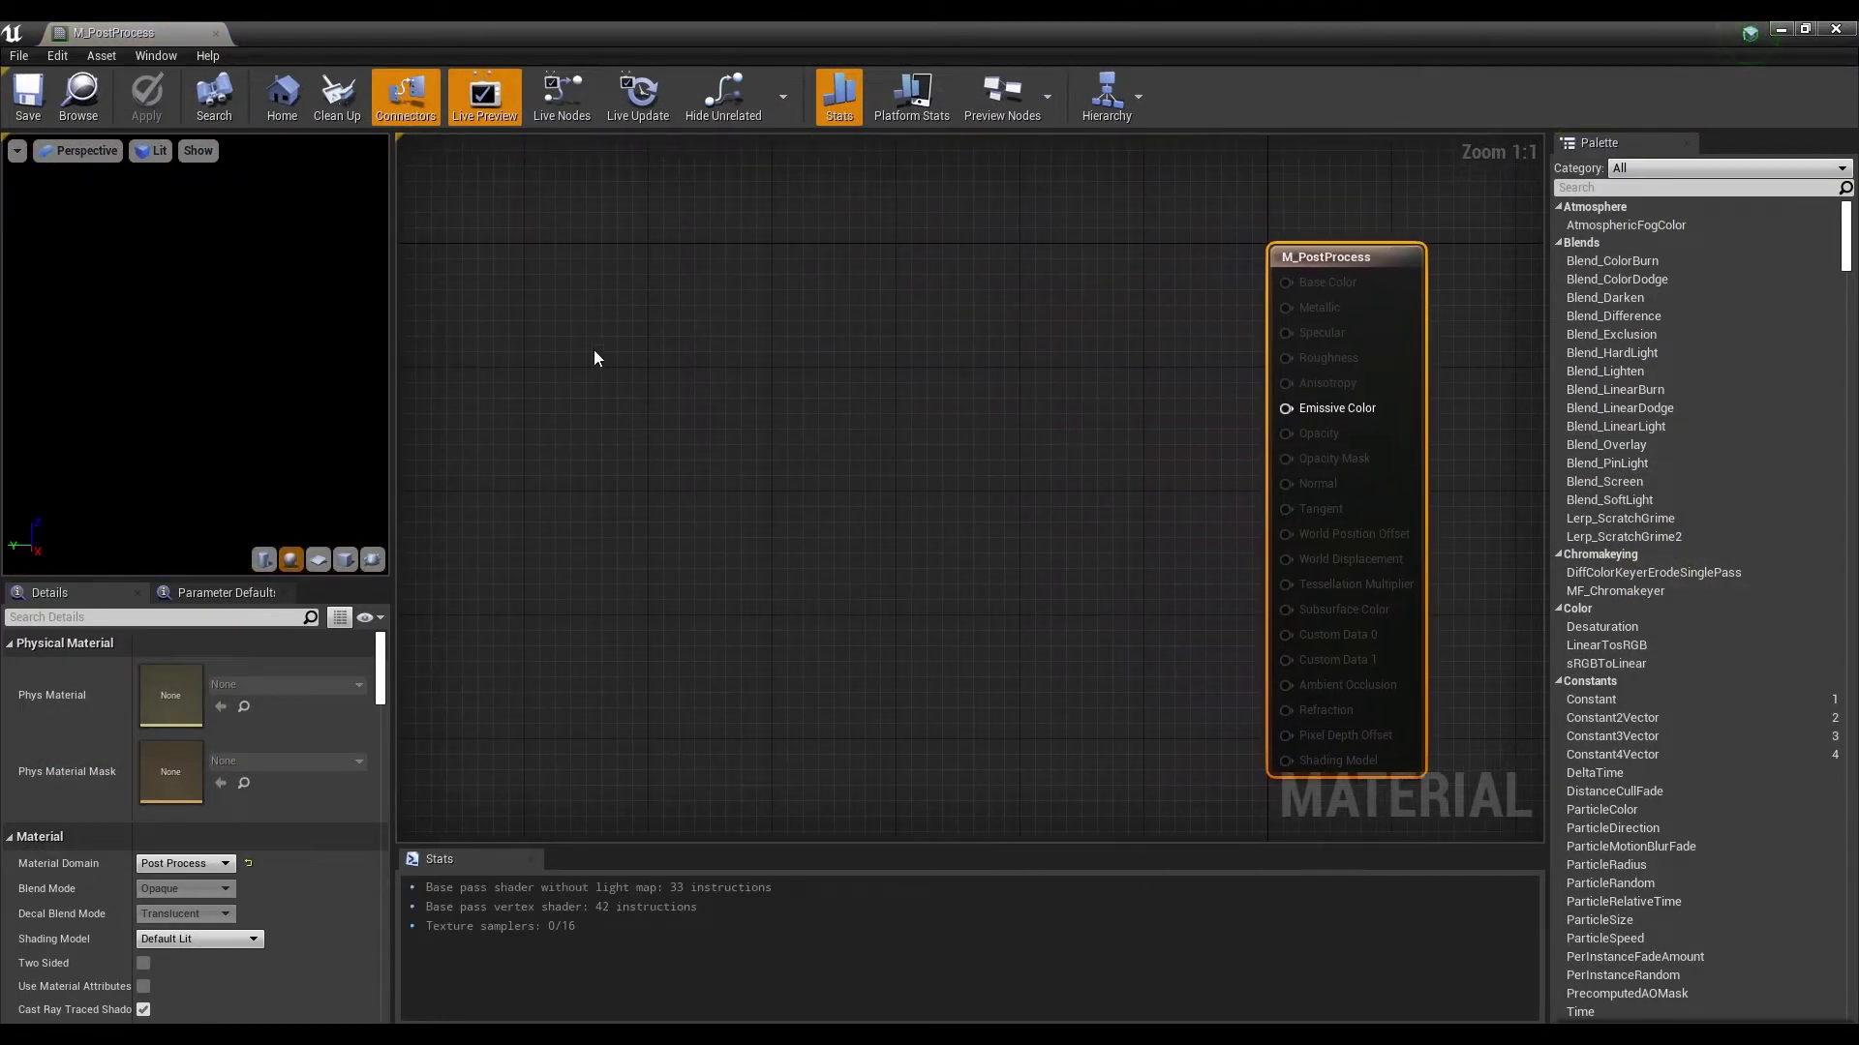
right_click(567, 336)
type("scen")
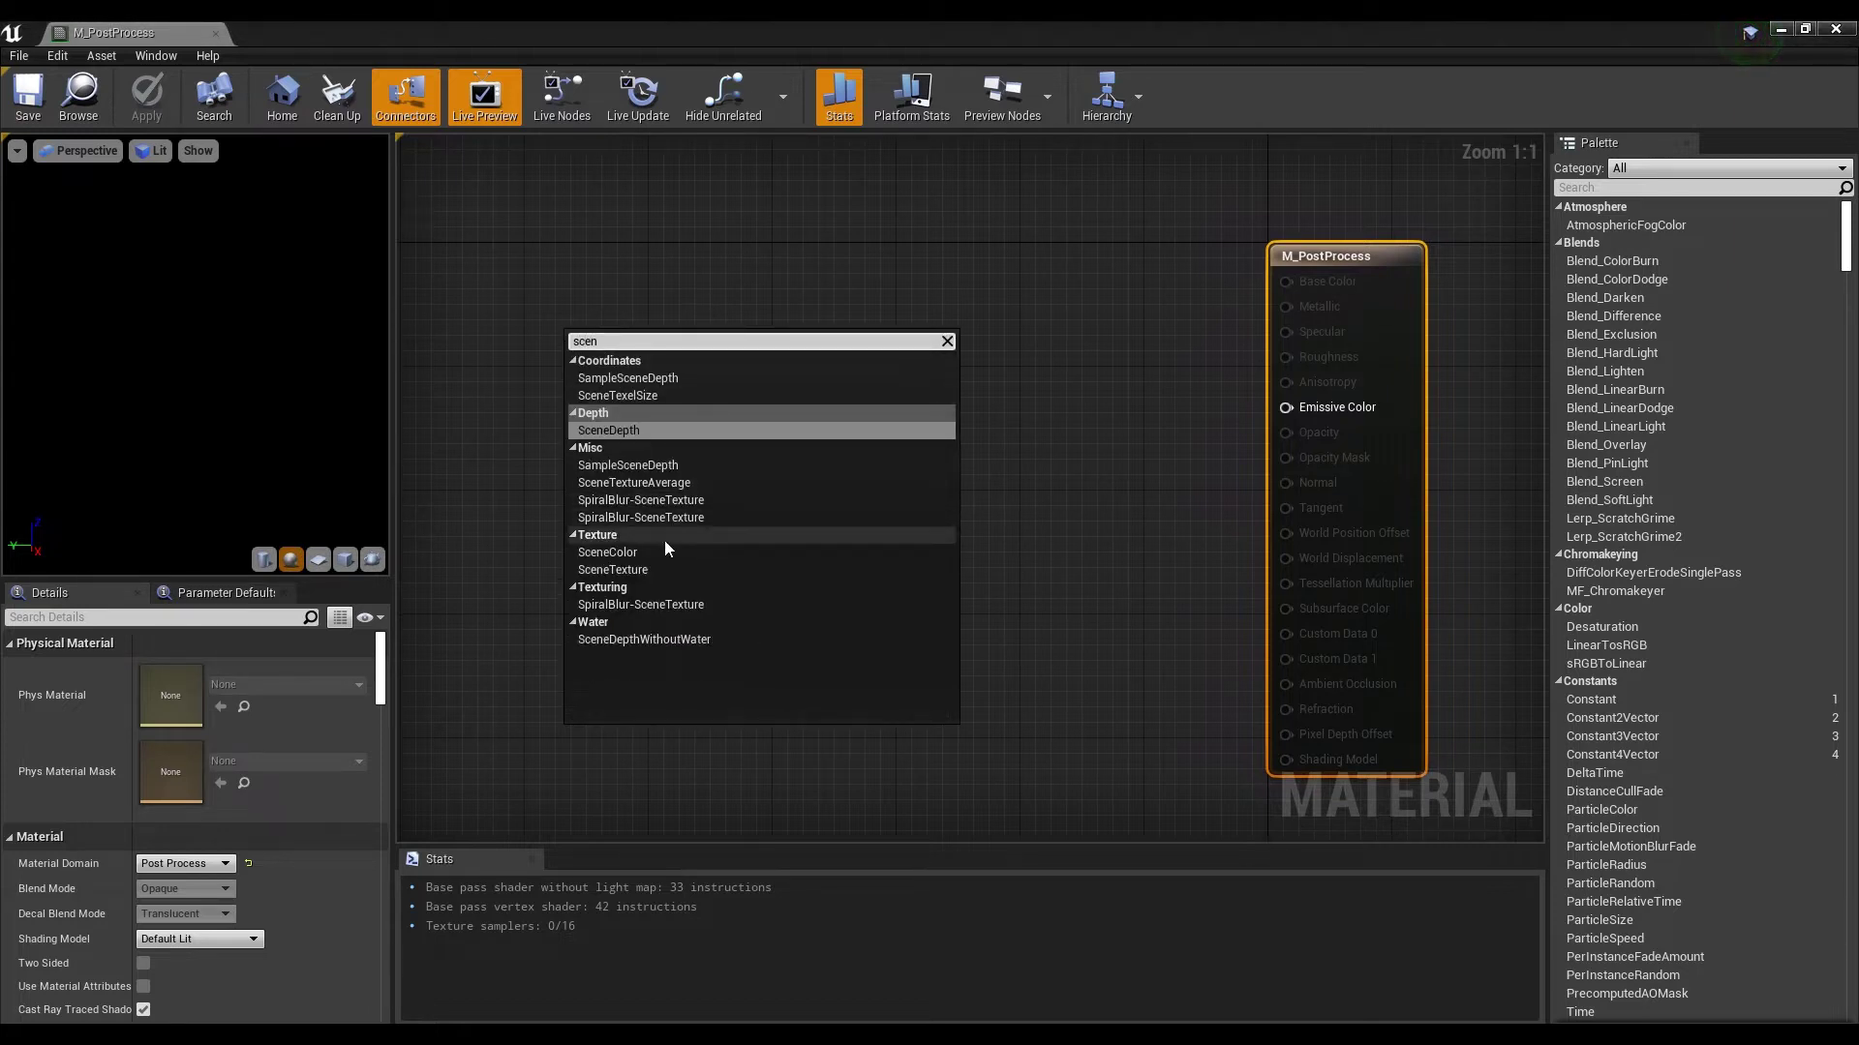
left_click(674, 569)
key("ctrl+c")
left_click(565, 554)
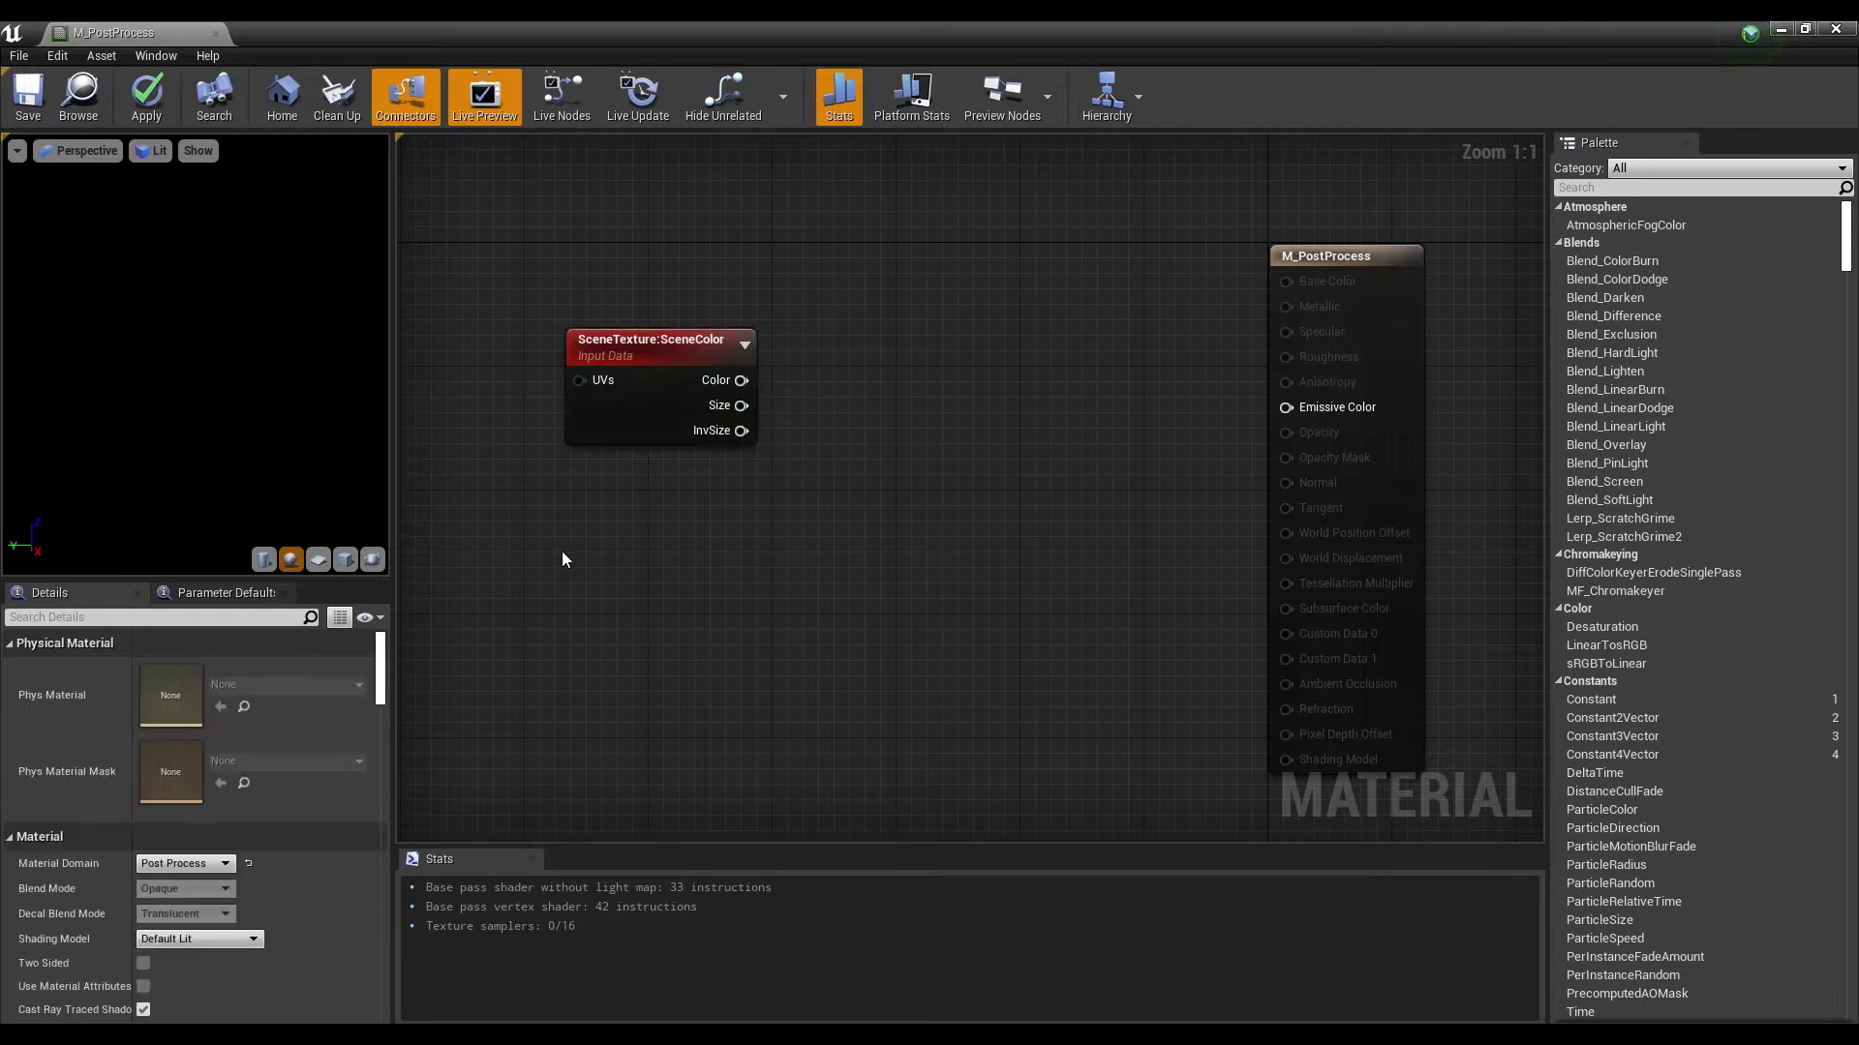
key("ctrl+v")
left_click_drag(629, 559, 640, 689)
left_click(680, 606)
Step: Set the Scene Texture Id of the upper SceneTexture node to CustomDepth and the lower one to SceneDepth
left_click(627, 382)
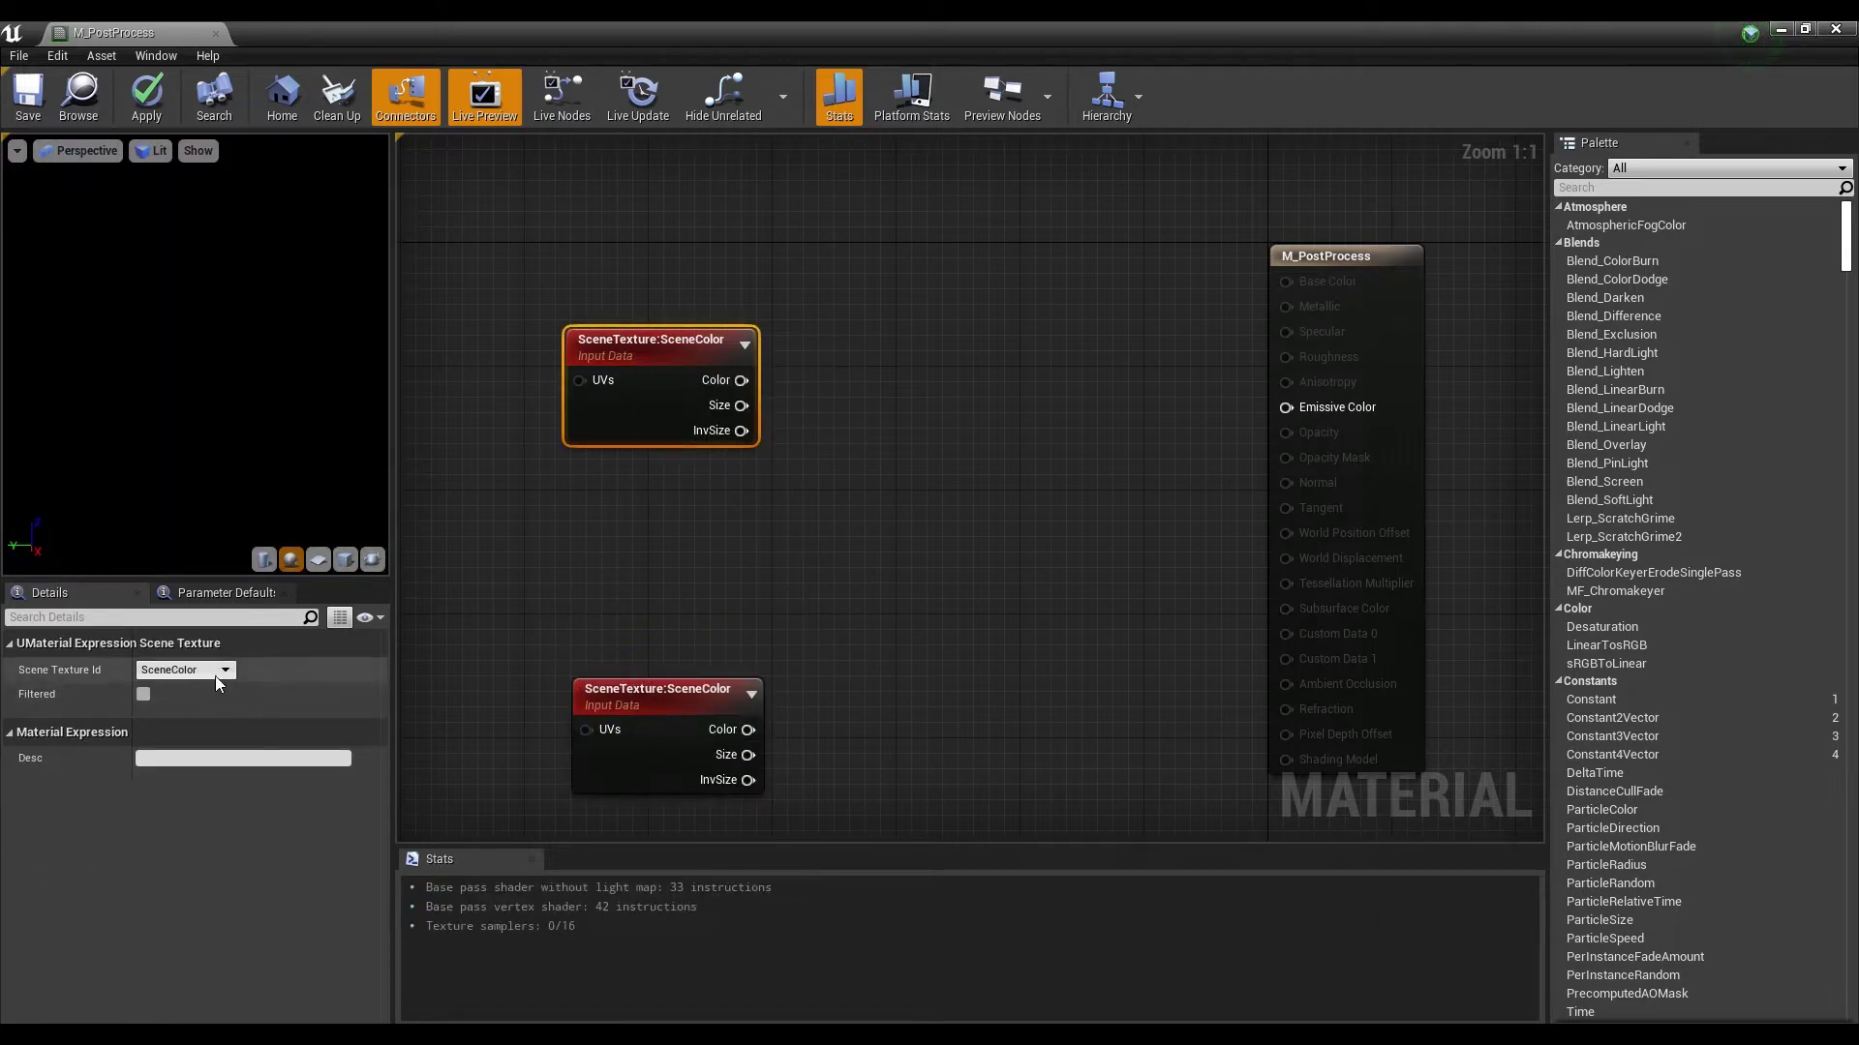
left_click(215, 675)
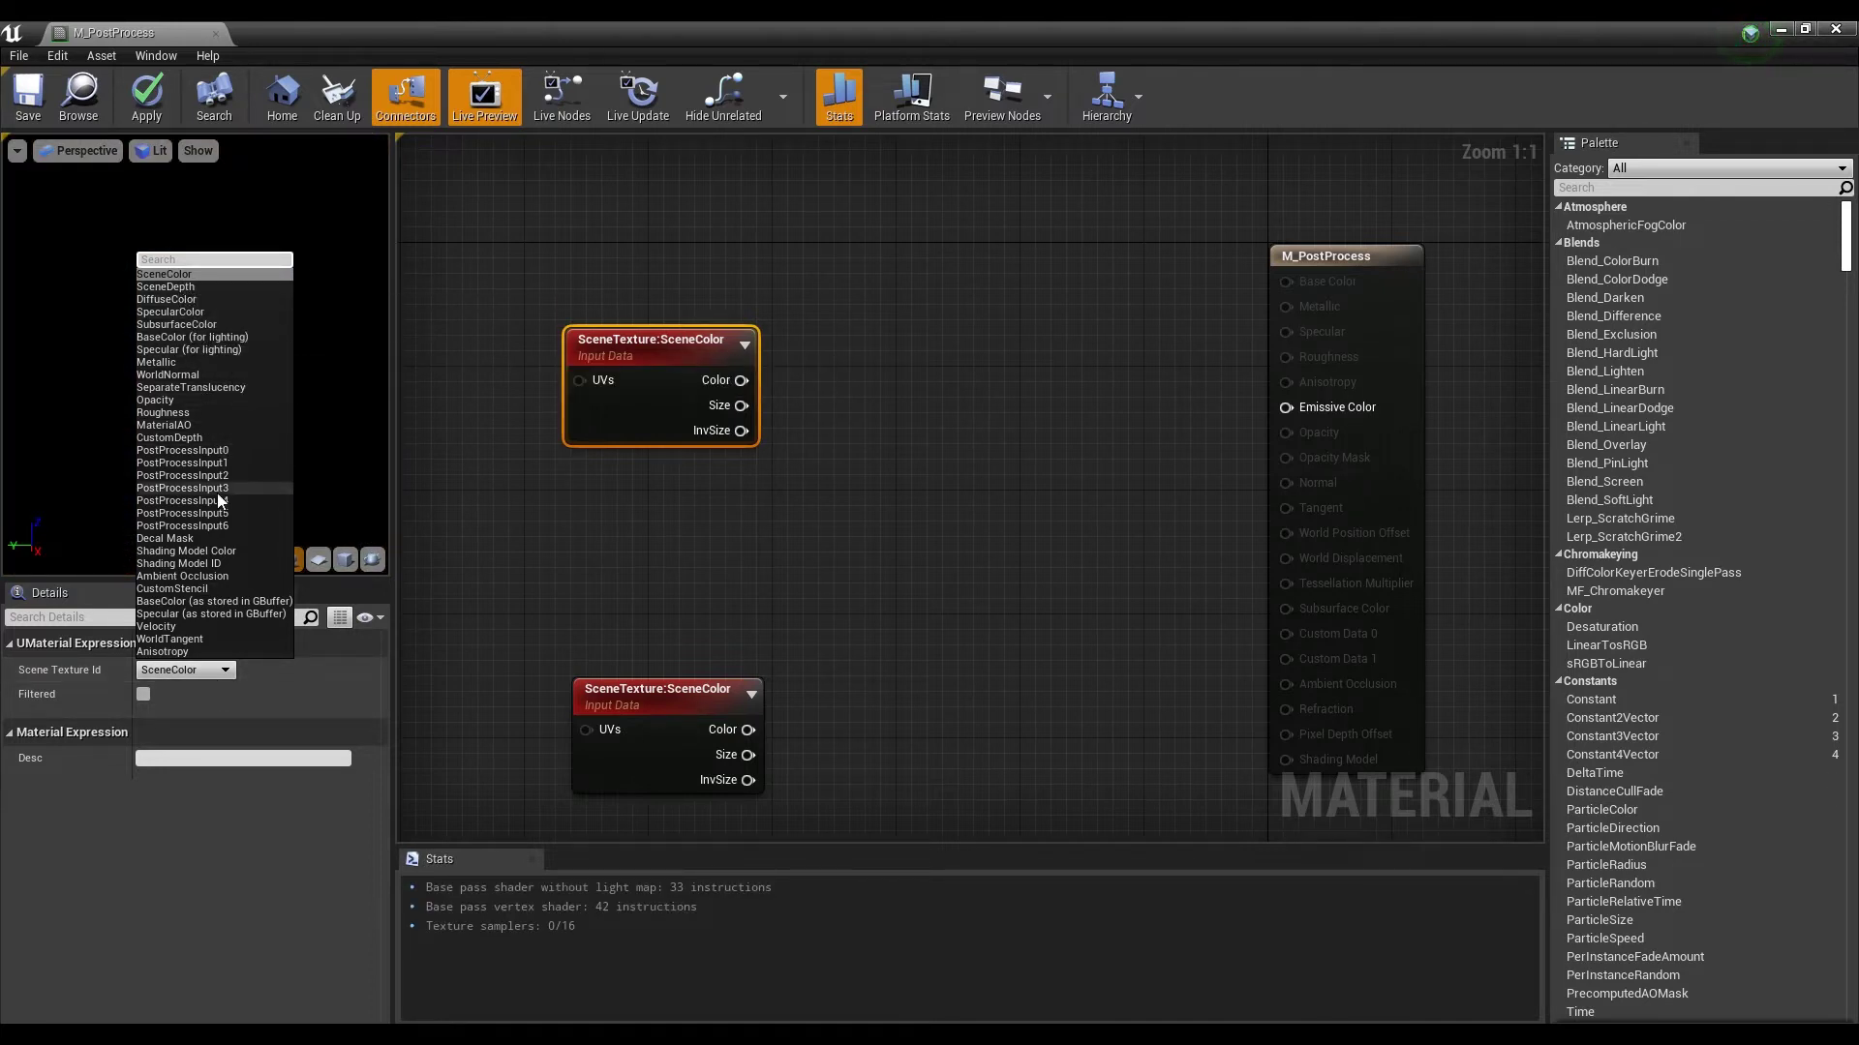
left_click(184, 437)
left_click(658, 692)
left_click(184, 670)
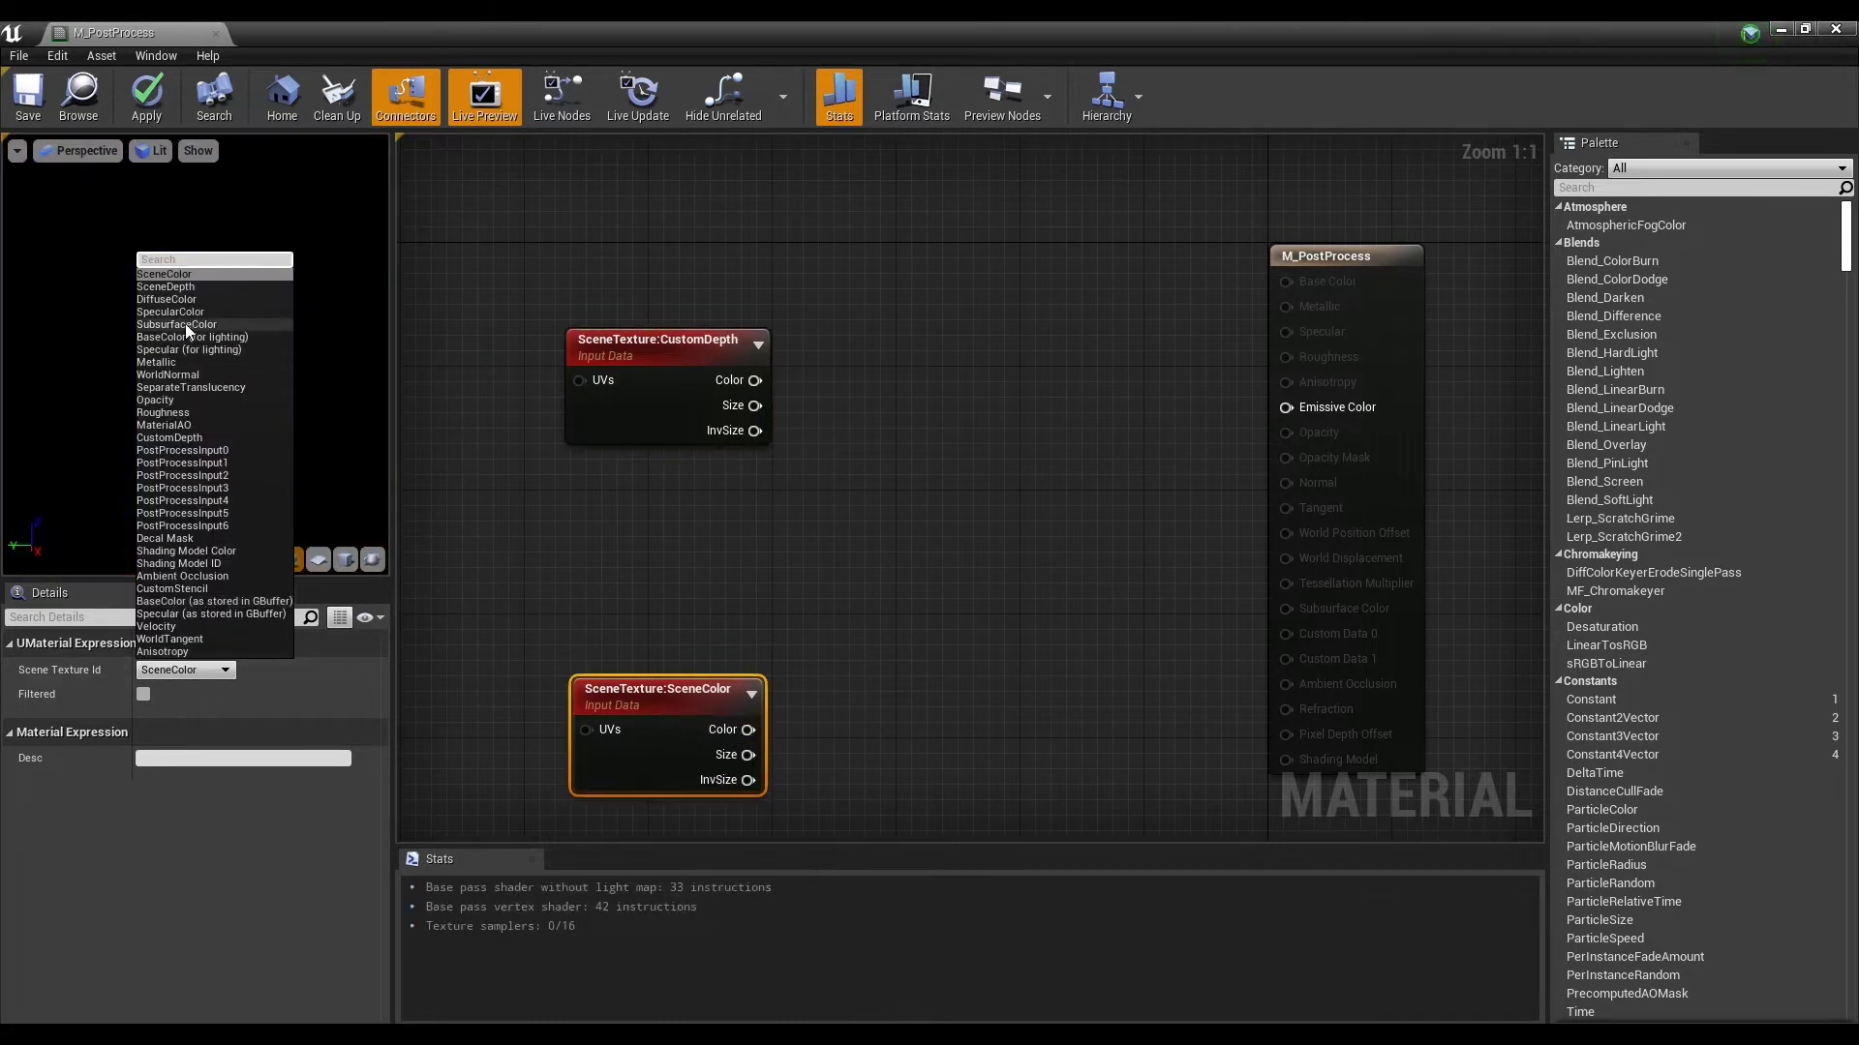
left_click(193, 290)
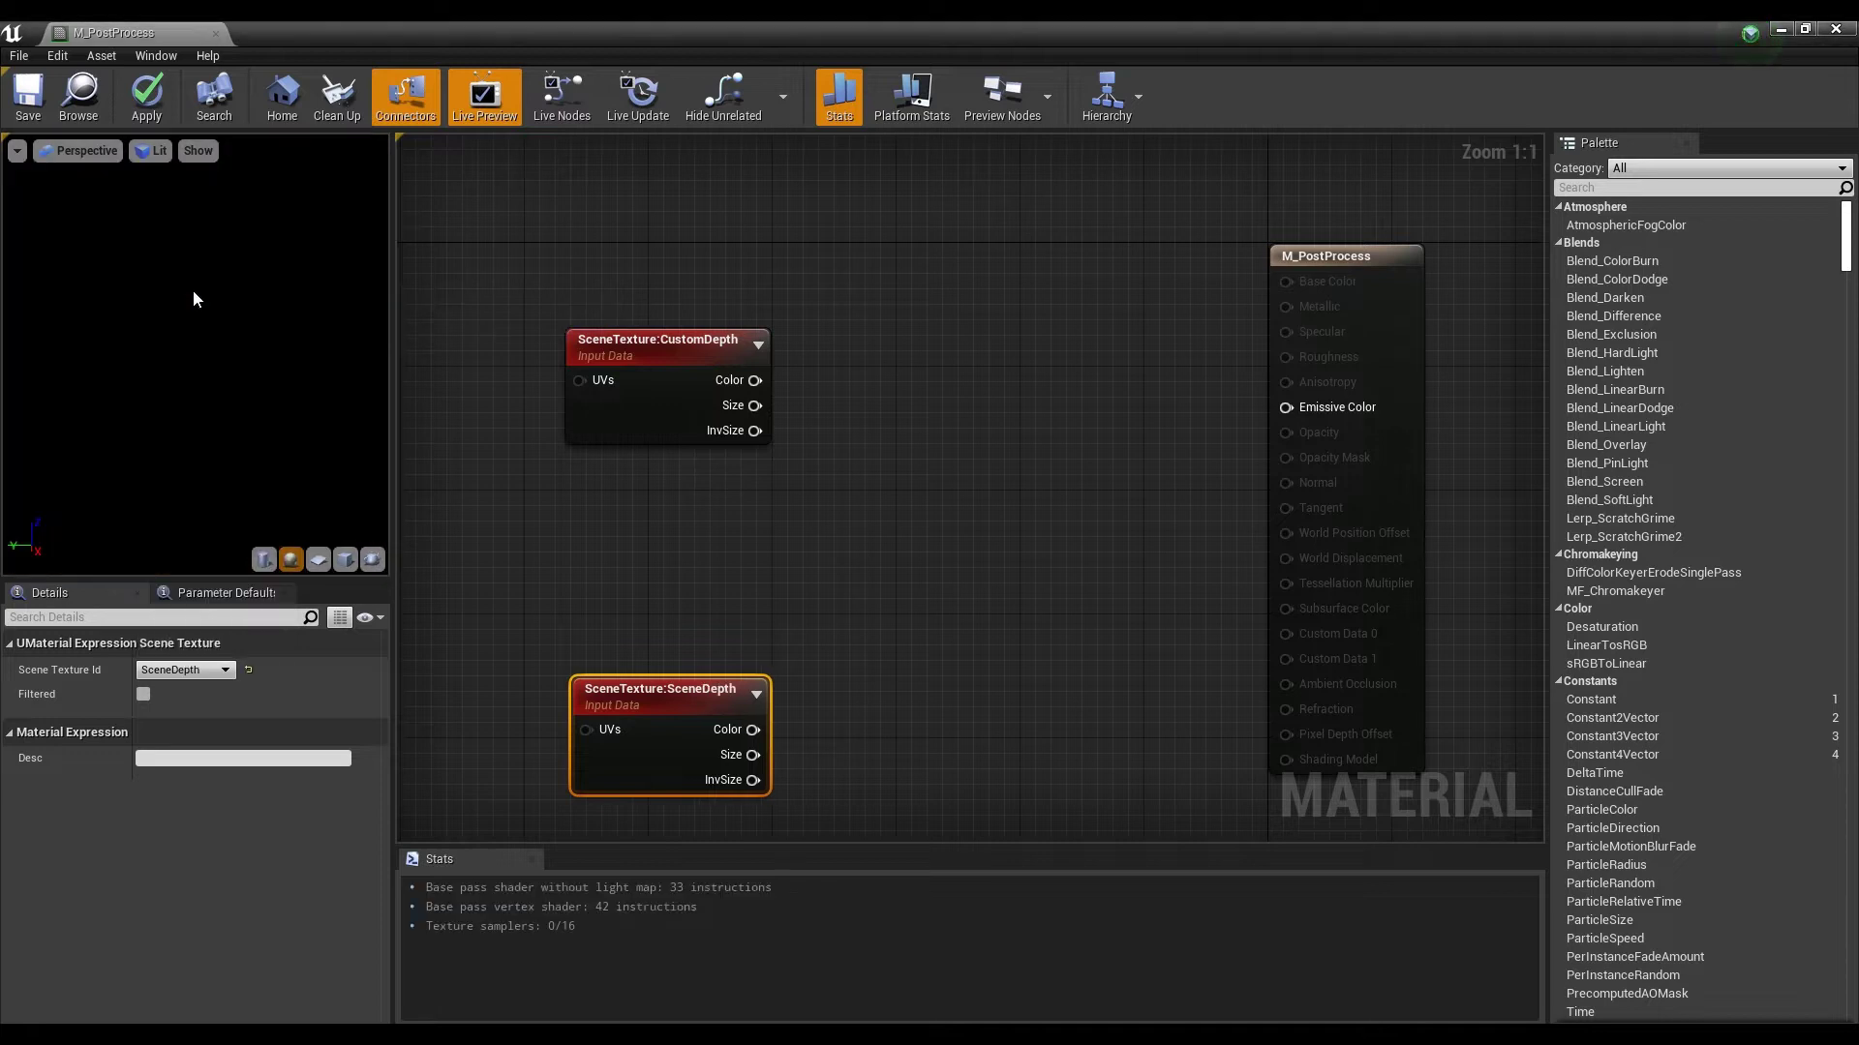
Step: Add a ComponentMask node with only the R channel enabled
left_click(851, 421)
right_click(858, 411)
type("comp")
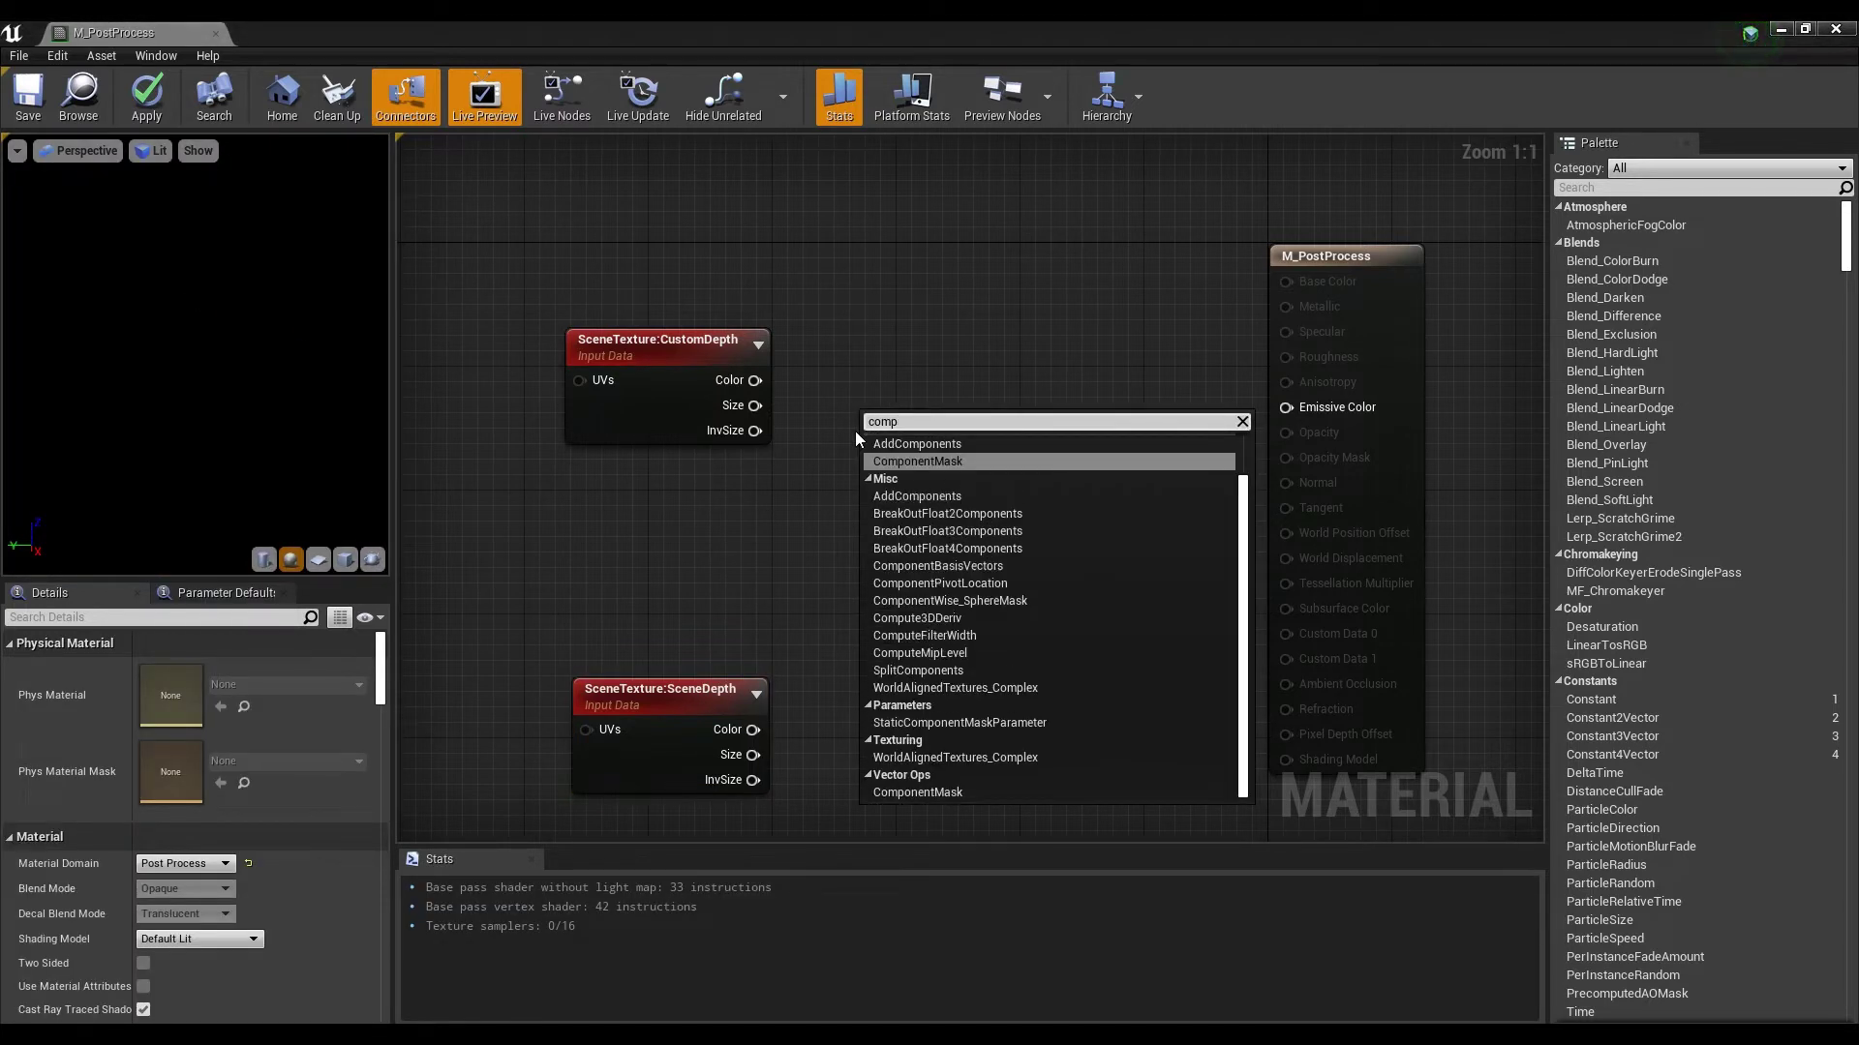
key("Return")
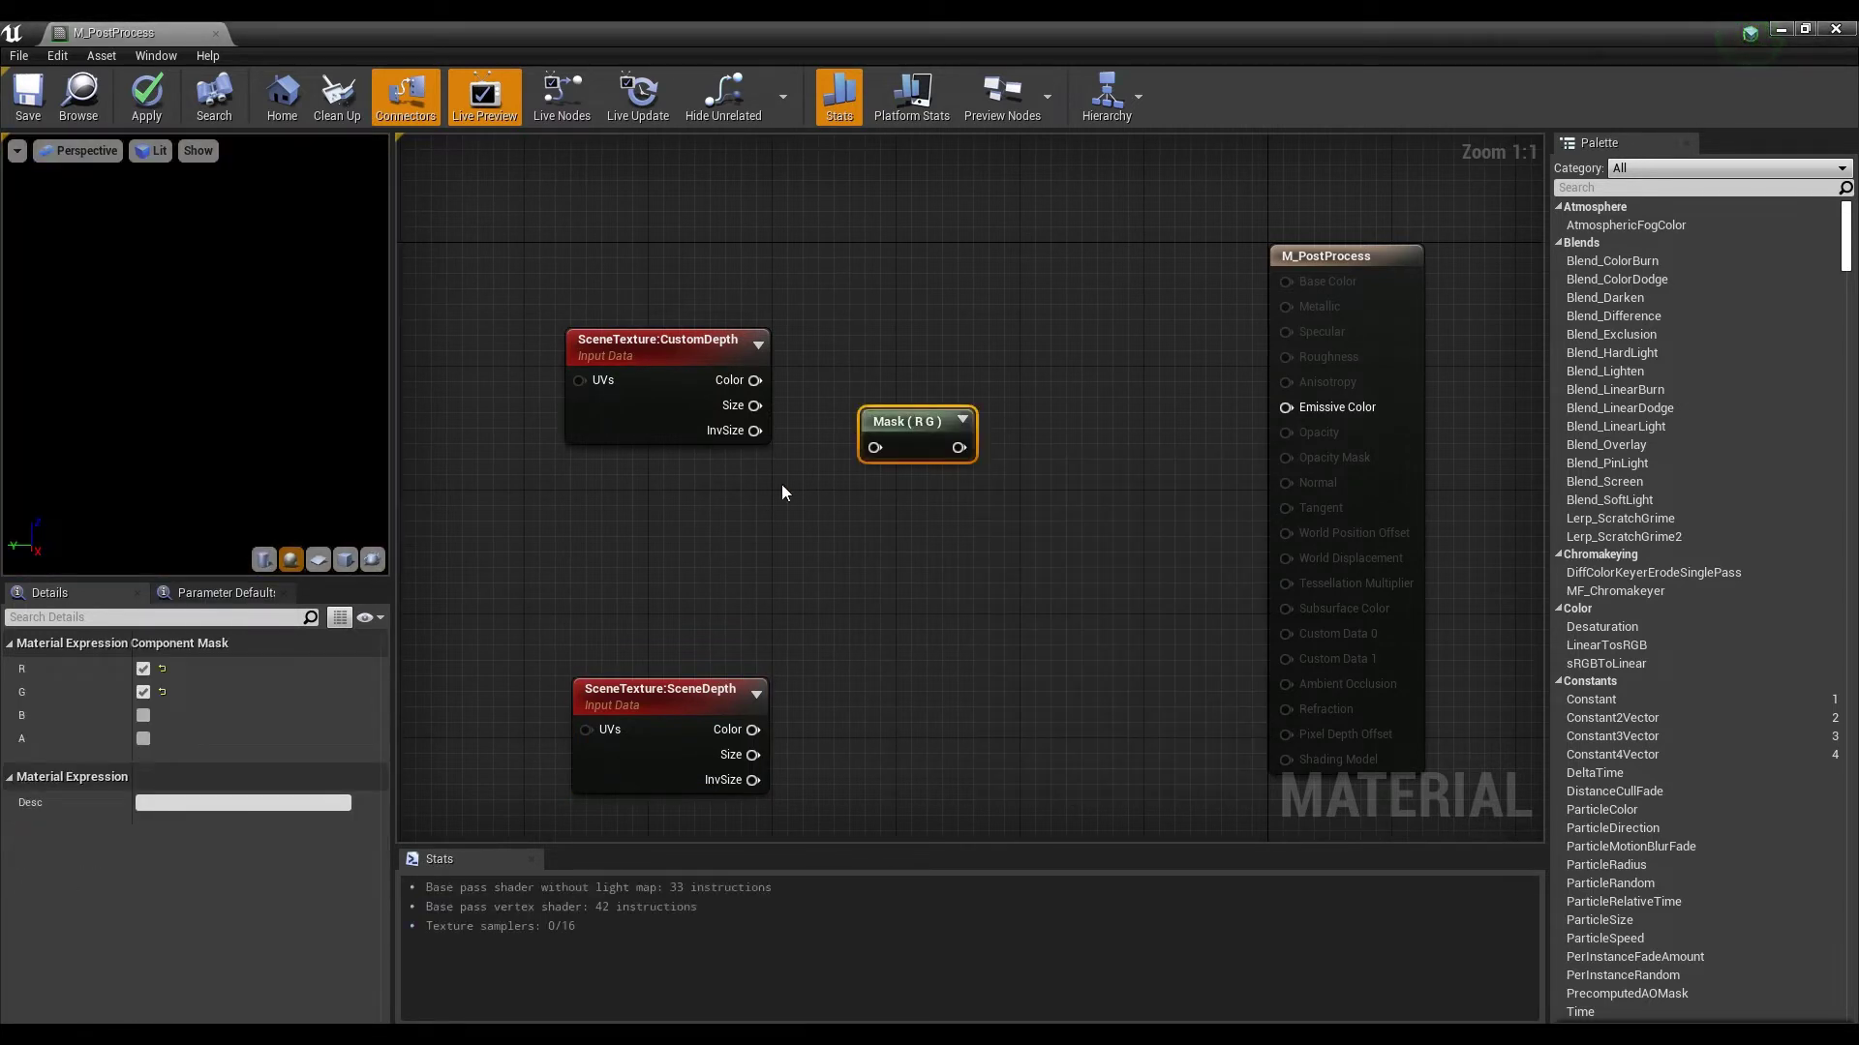
left_click(143, 692)
left_click(805, 530)
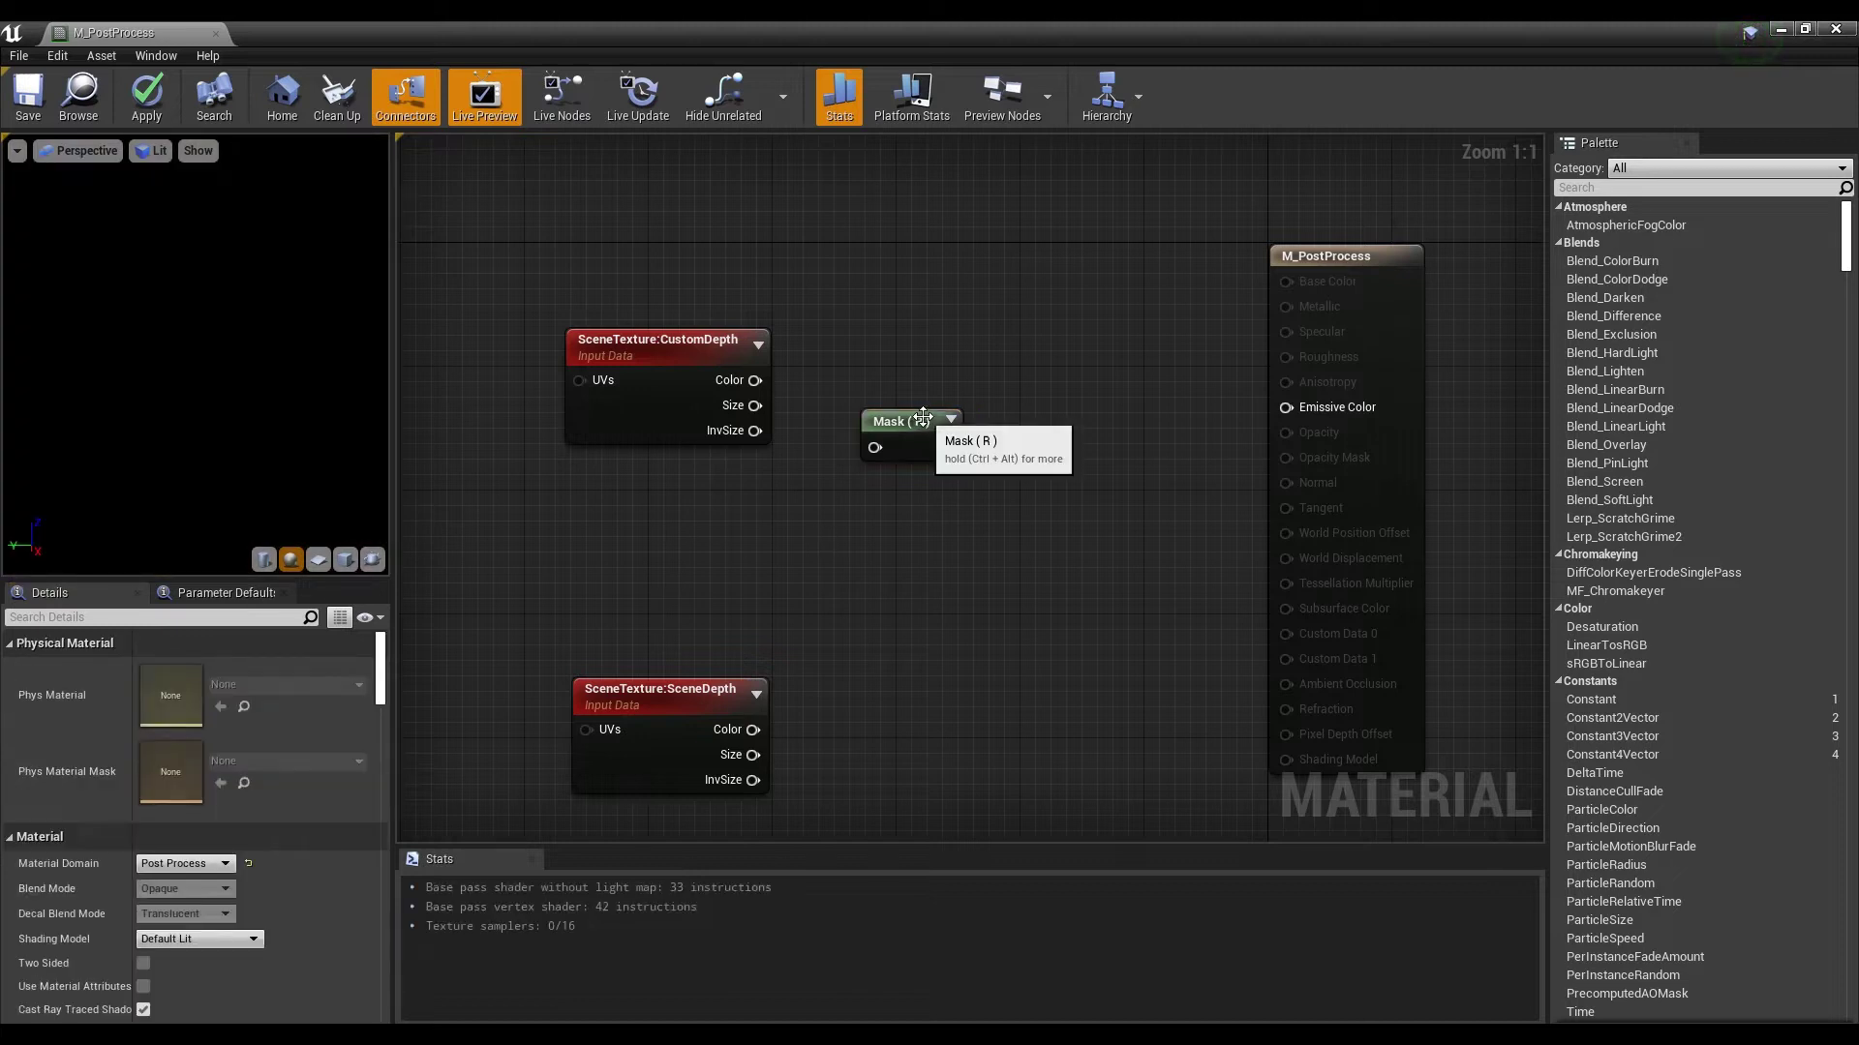
Step: Duplicate the R mask and connect the Color outputs of CustomDepth and SceneDepth to one mask each
left_click(921, 418)
key("ctrl+c")
left_click(880, 594)
key("ctrl+v")
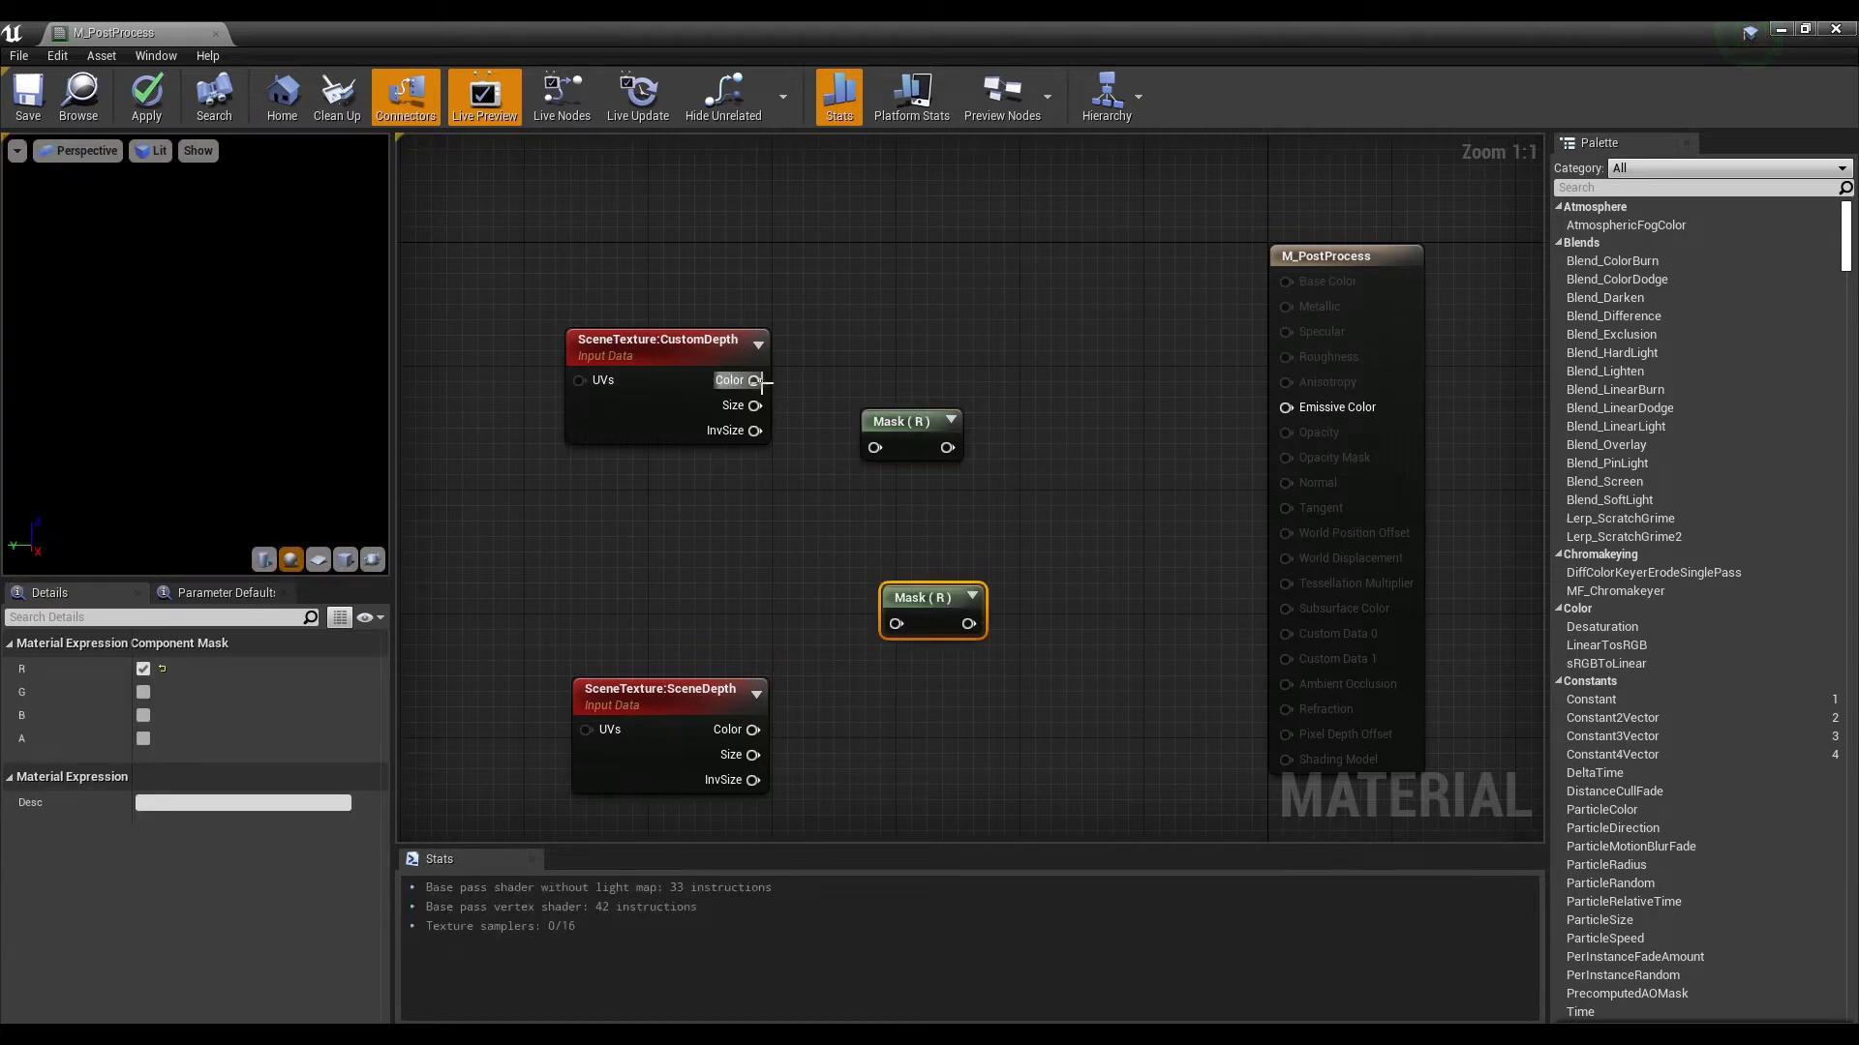
left_click_drag(755, 380, 900, 354)
left_click_drag(944, 600, 882, 709)
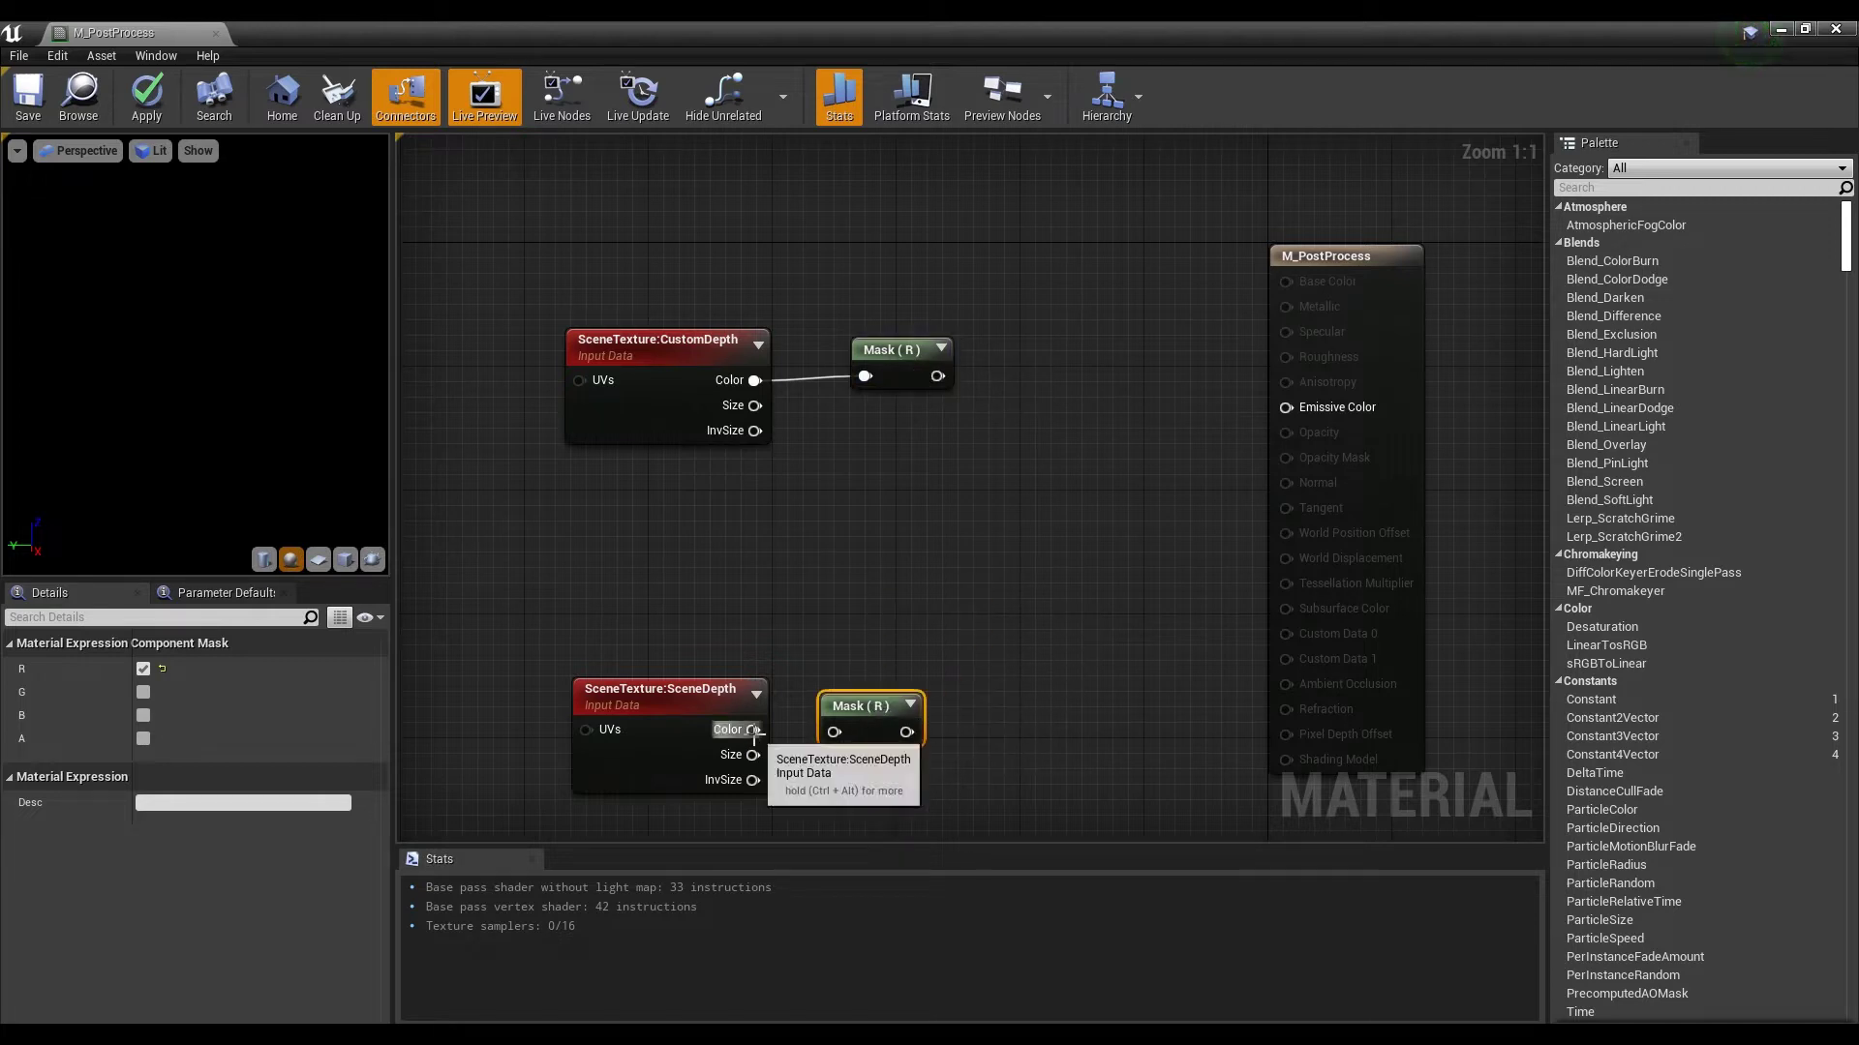
left_click_drag(753, 731, 833, 732)
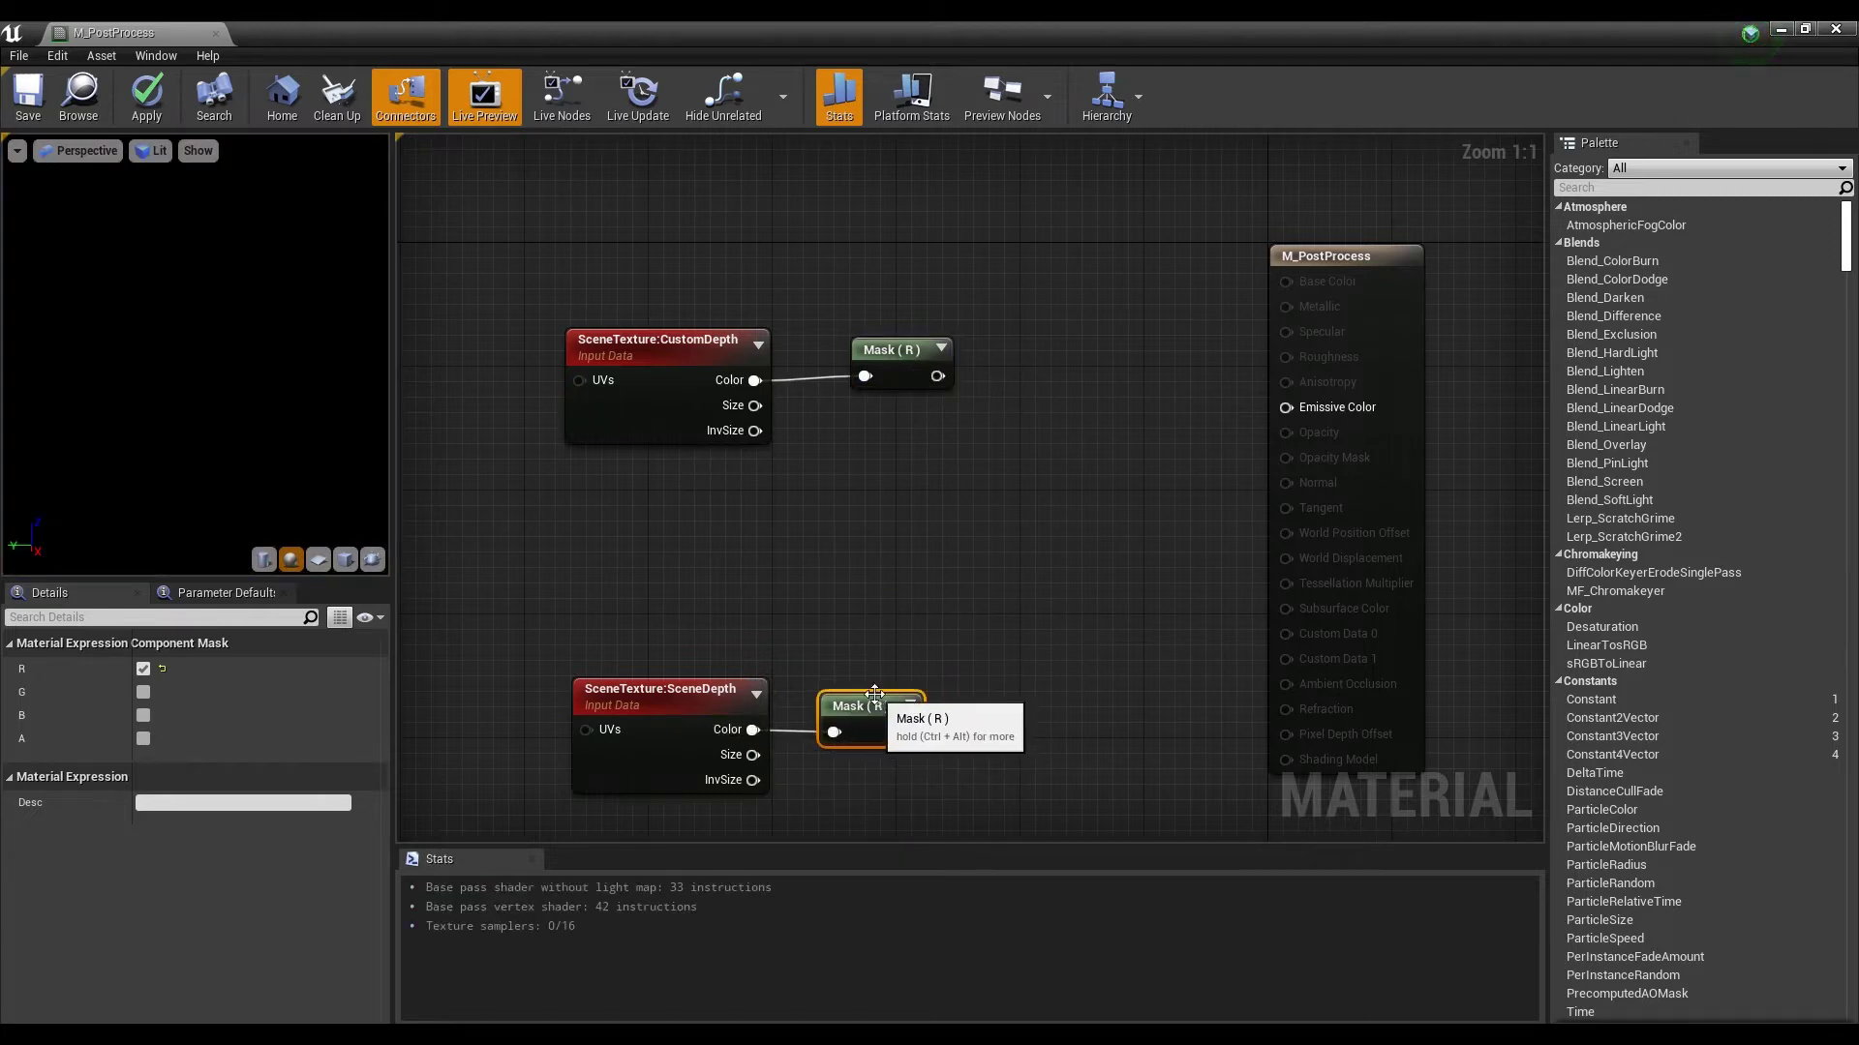
Step: Add a Multiply node and connect the CustomDepth mask's output to its A input
right_click_drag(874, 695, 874, 472)
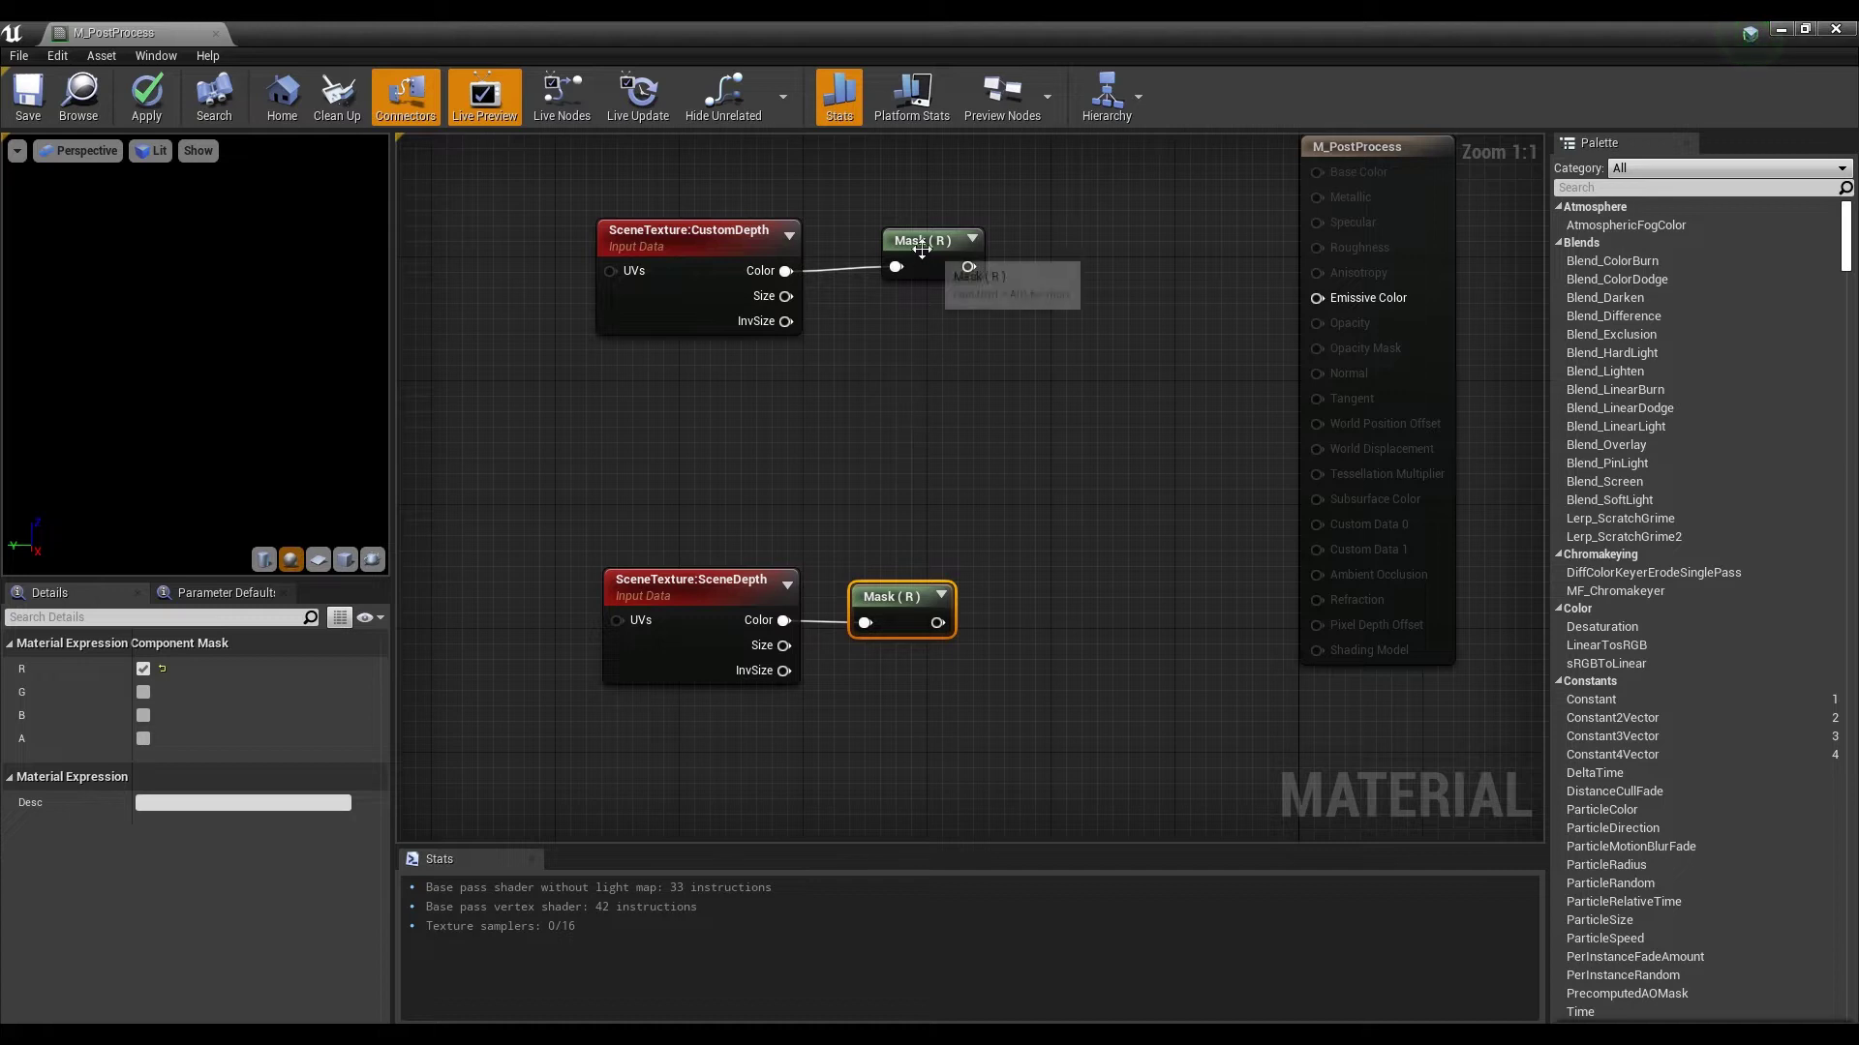
left_click_drag(921, 251, 910, 252)
left_click_drag(1013, 182, 760, 343)
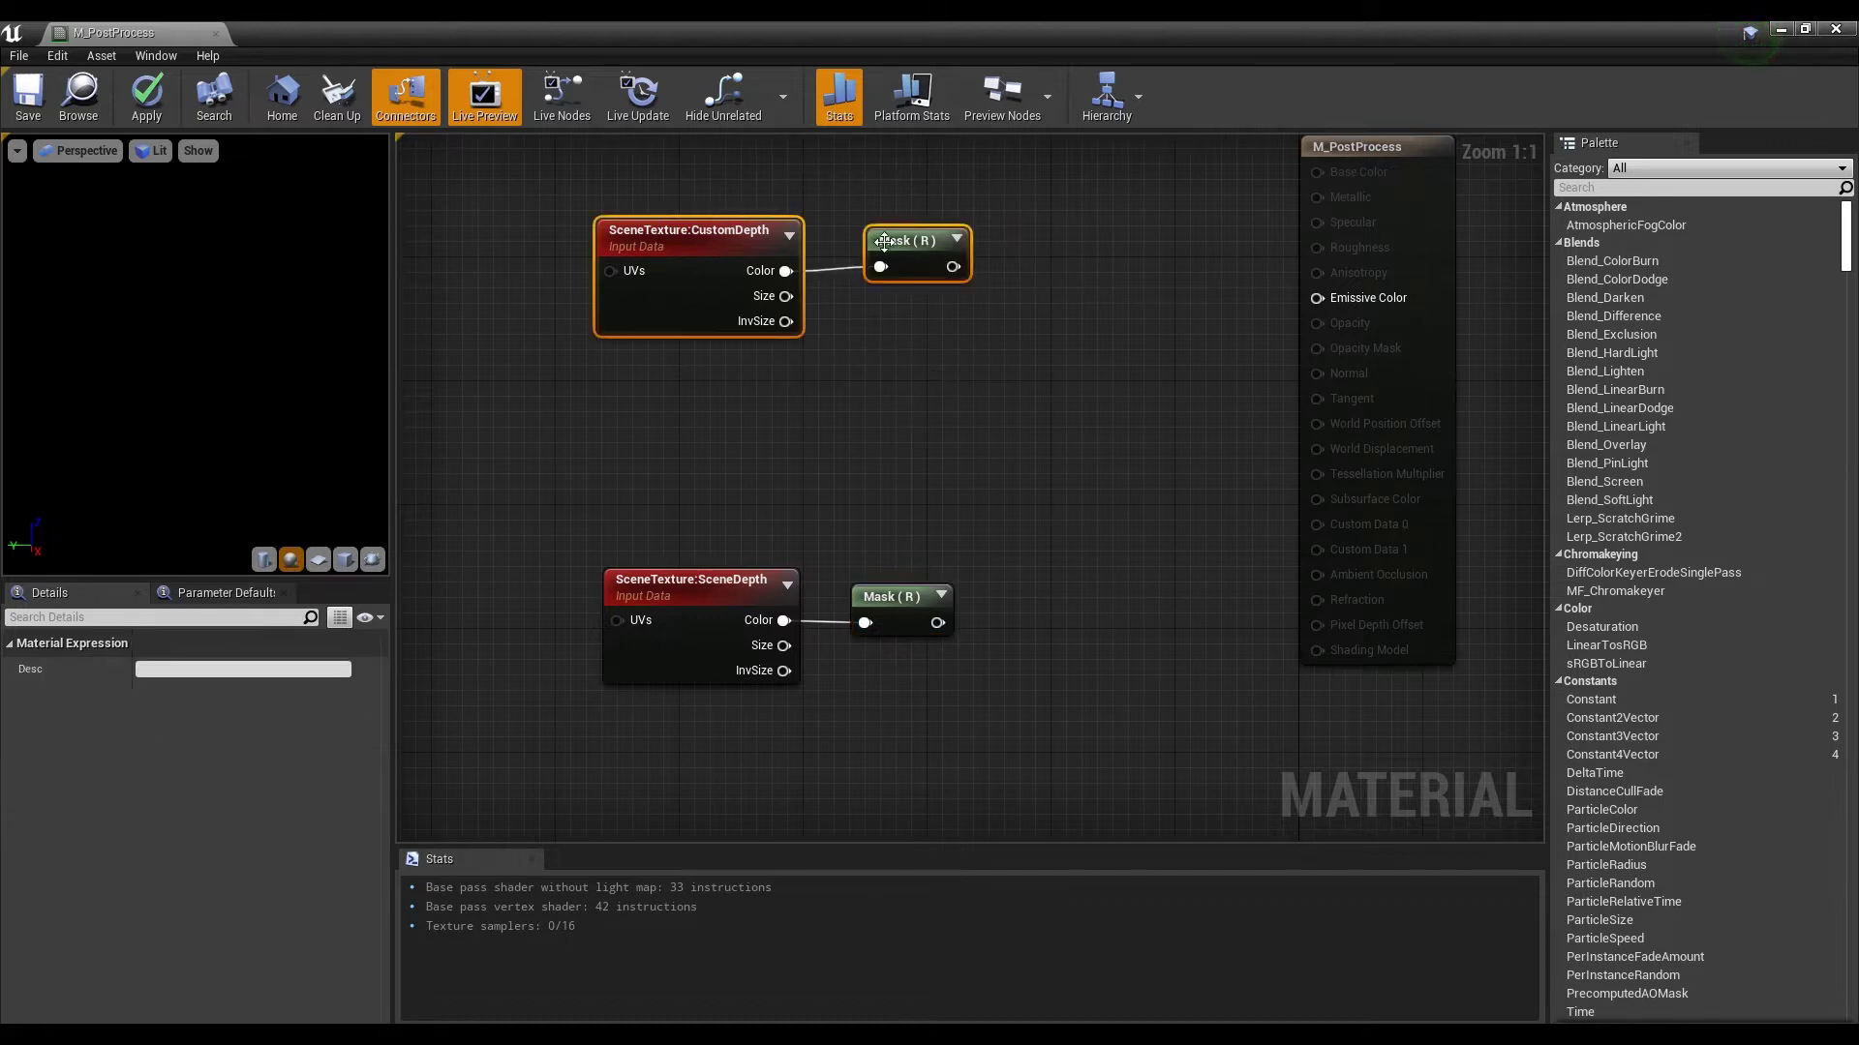
left_click(1031, 371)
left_click(1051, 272)
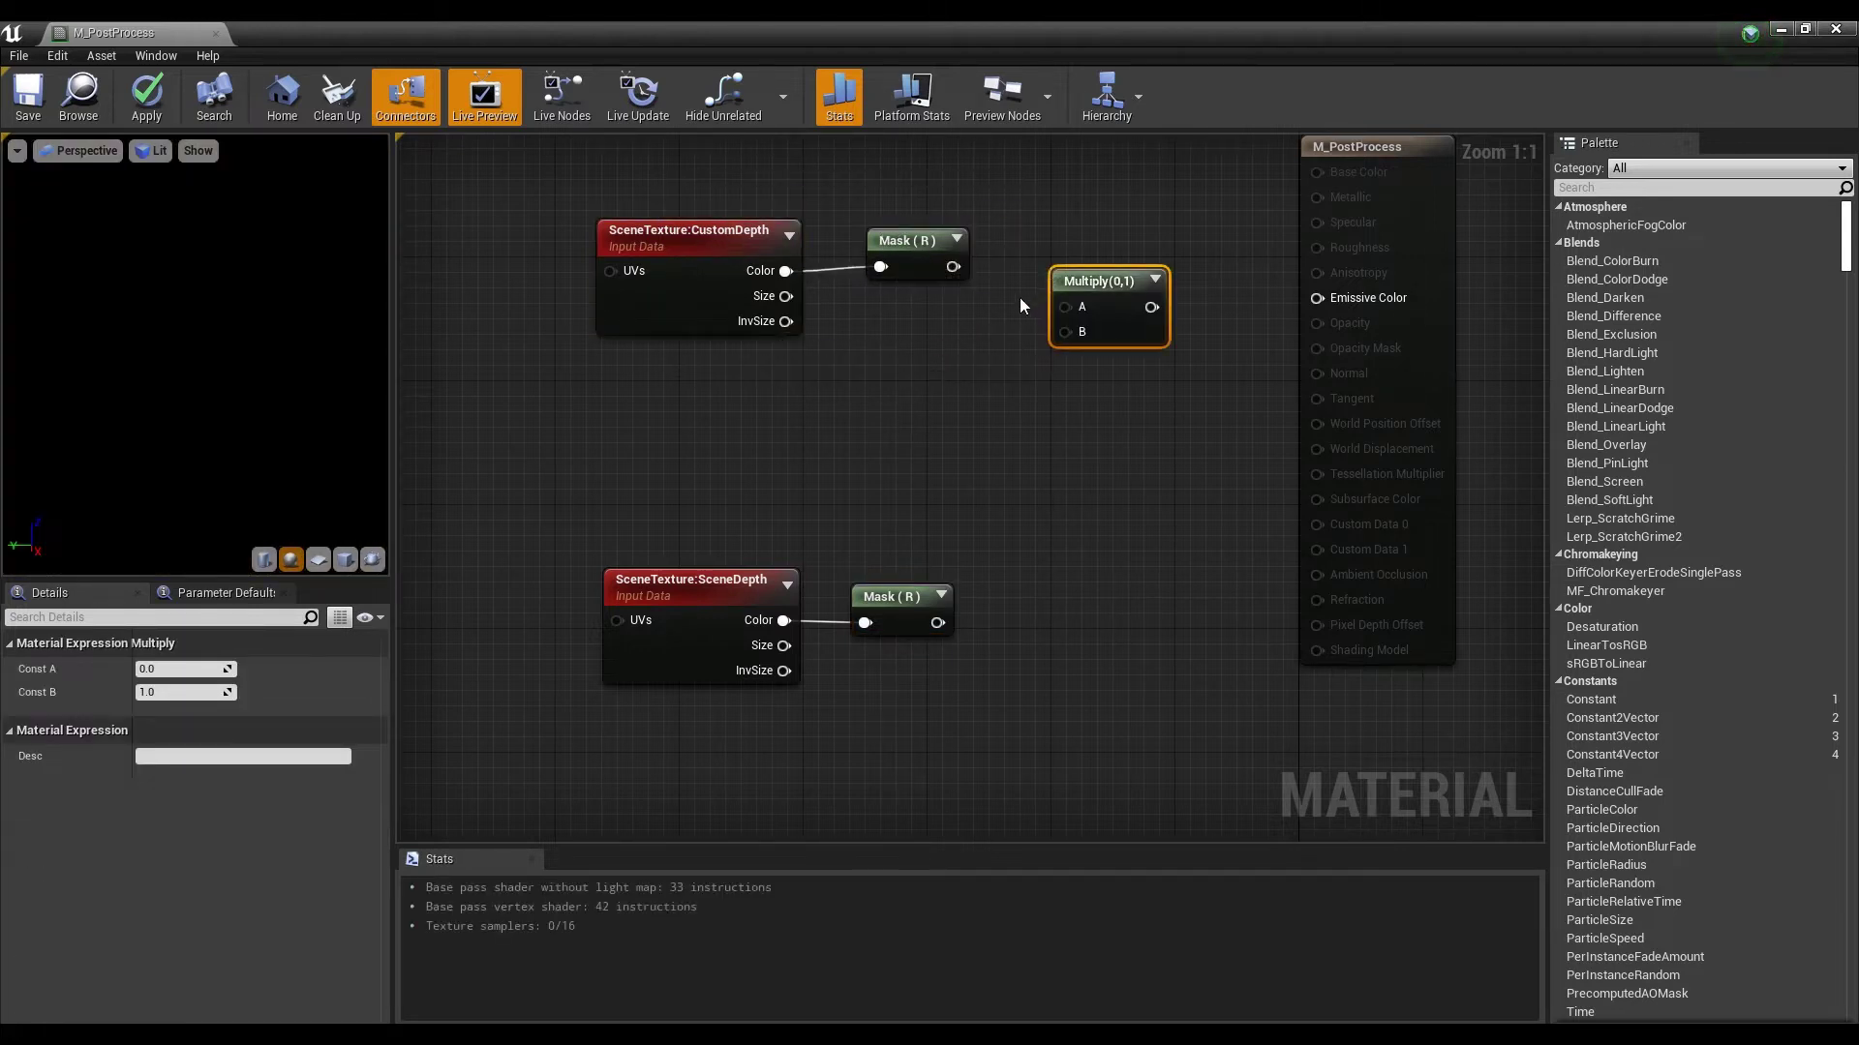
left_click_drag(952, 267, 952, 273)
left_click_drag(1082, 308, 1078, 308)
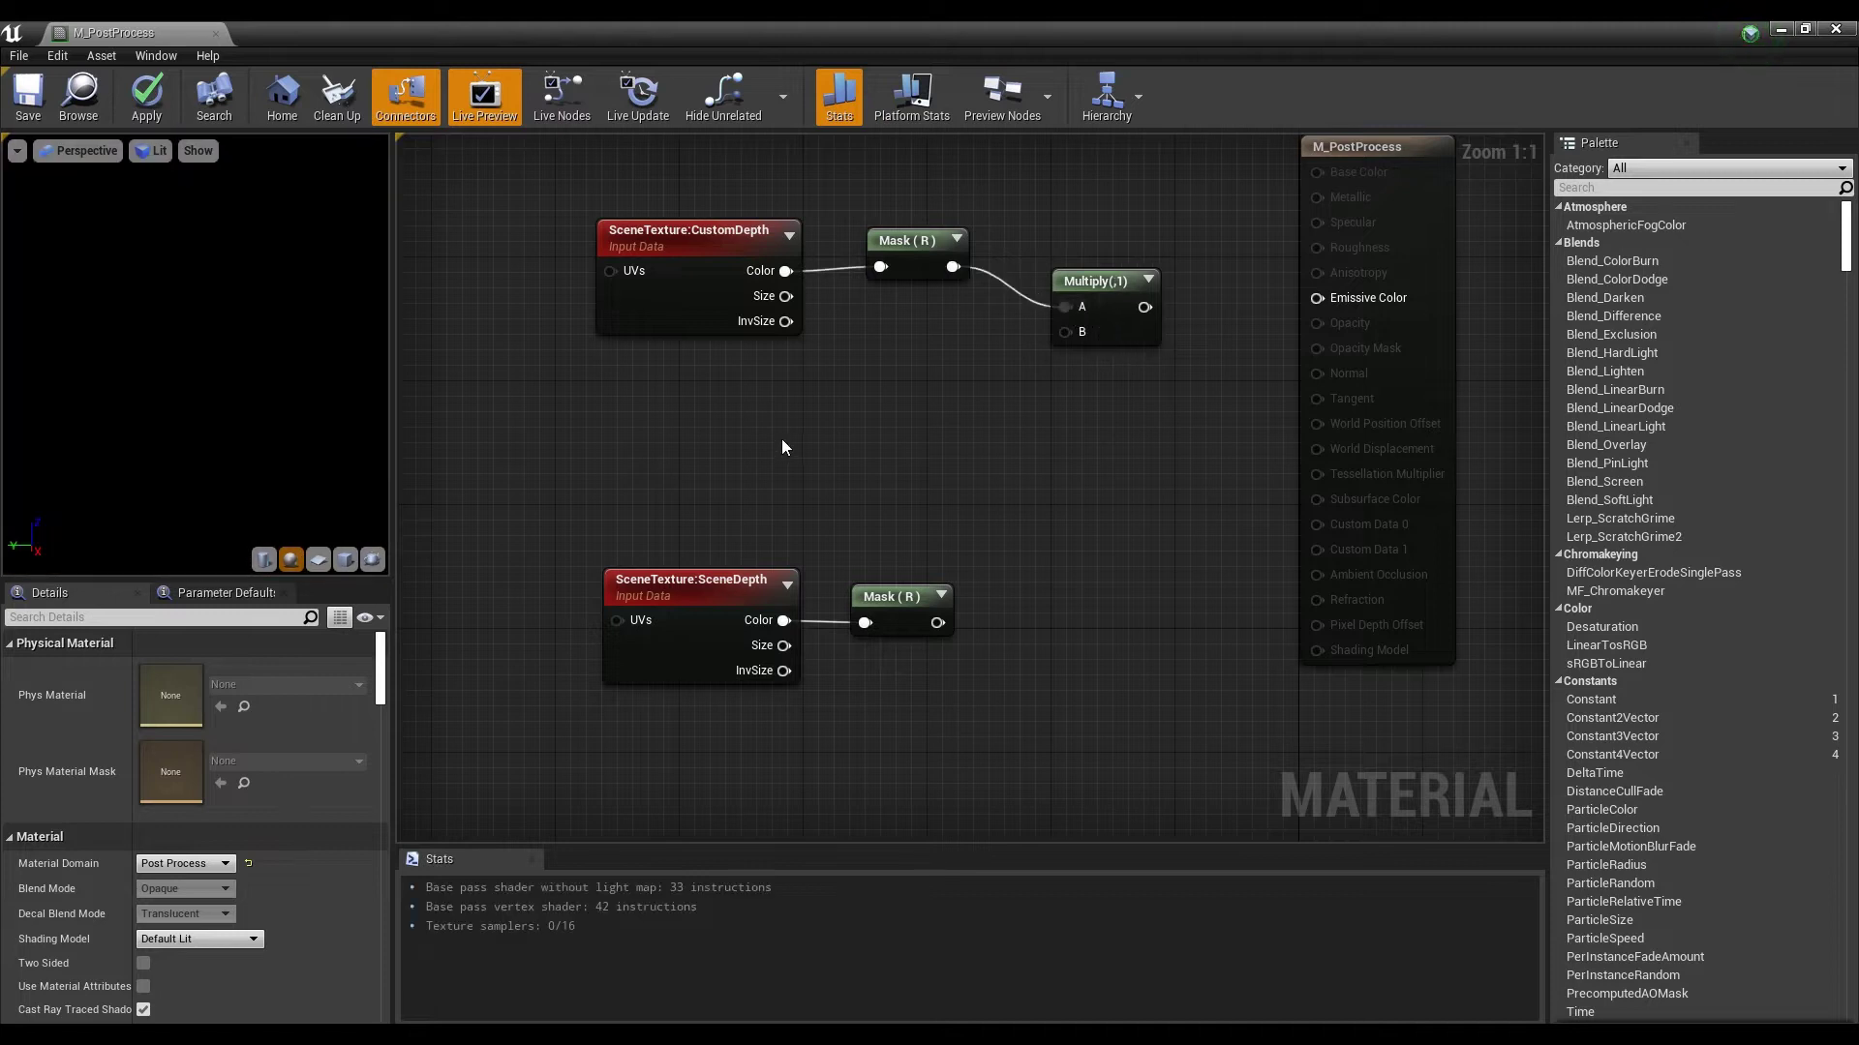
Step: Add a Constant node with value 0.0001 and connect it to the Multiply node's B input
left_click(845, 379)
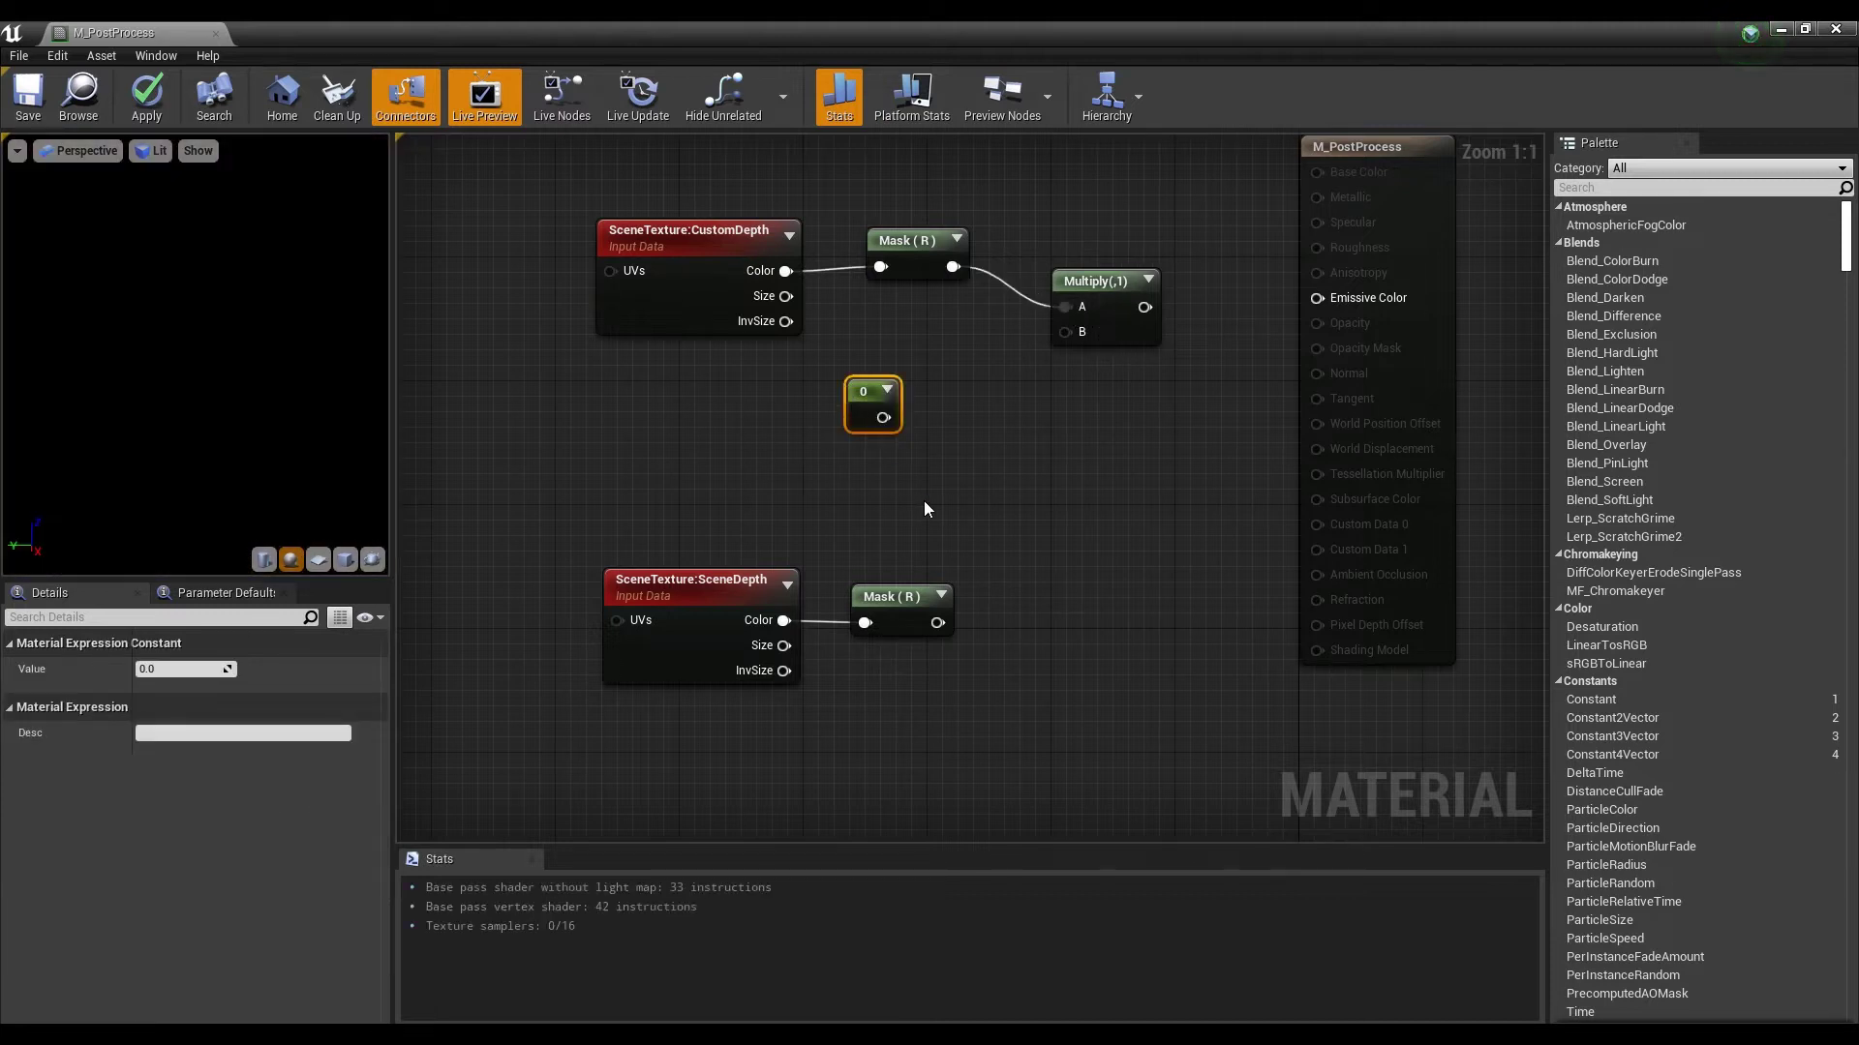
left_click(170, 669)
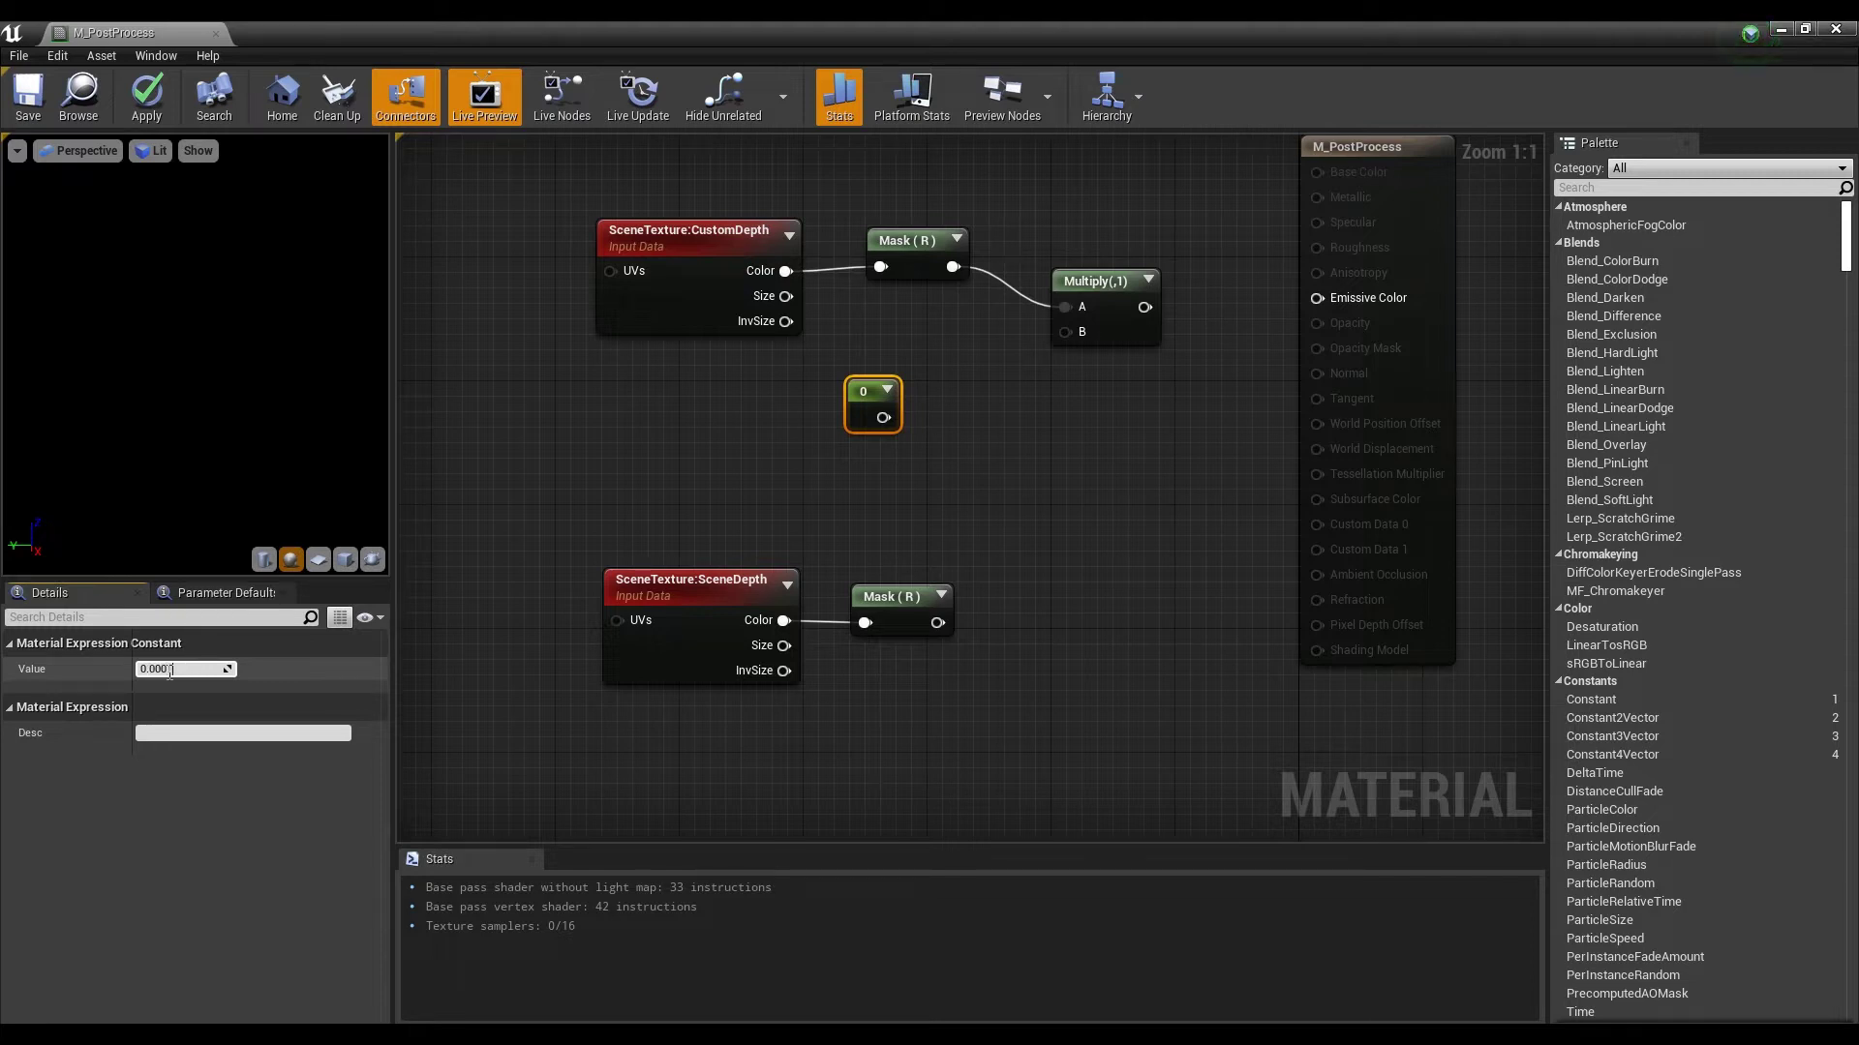
type("0.0001")
key("Return")
left_click_drag(914, 418, 1066, 332)
left_click(1018, 418)
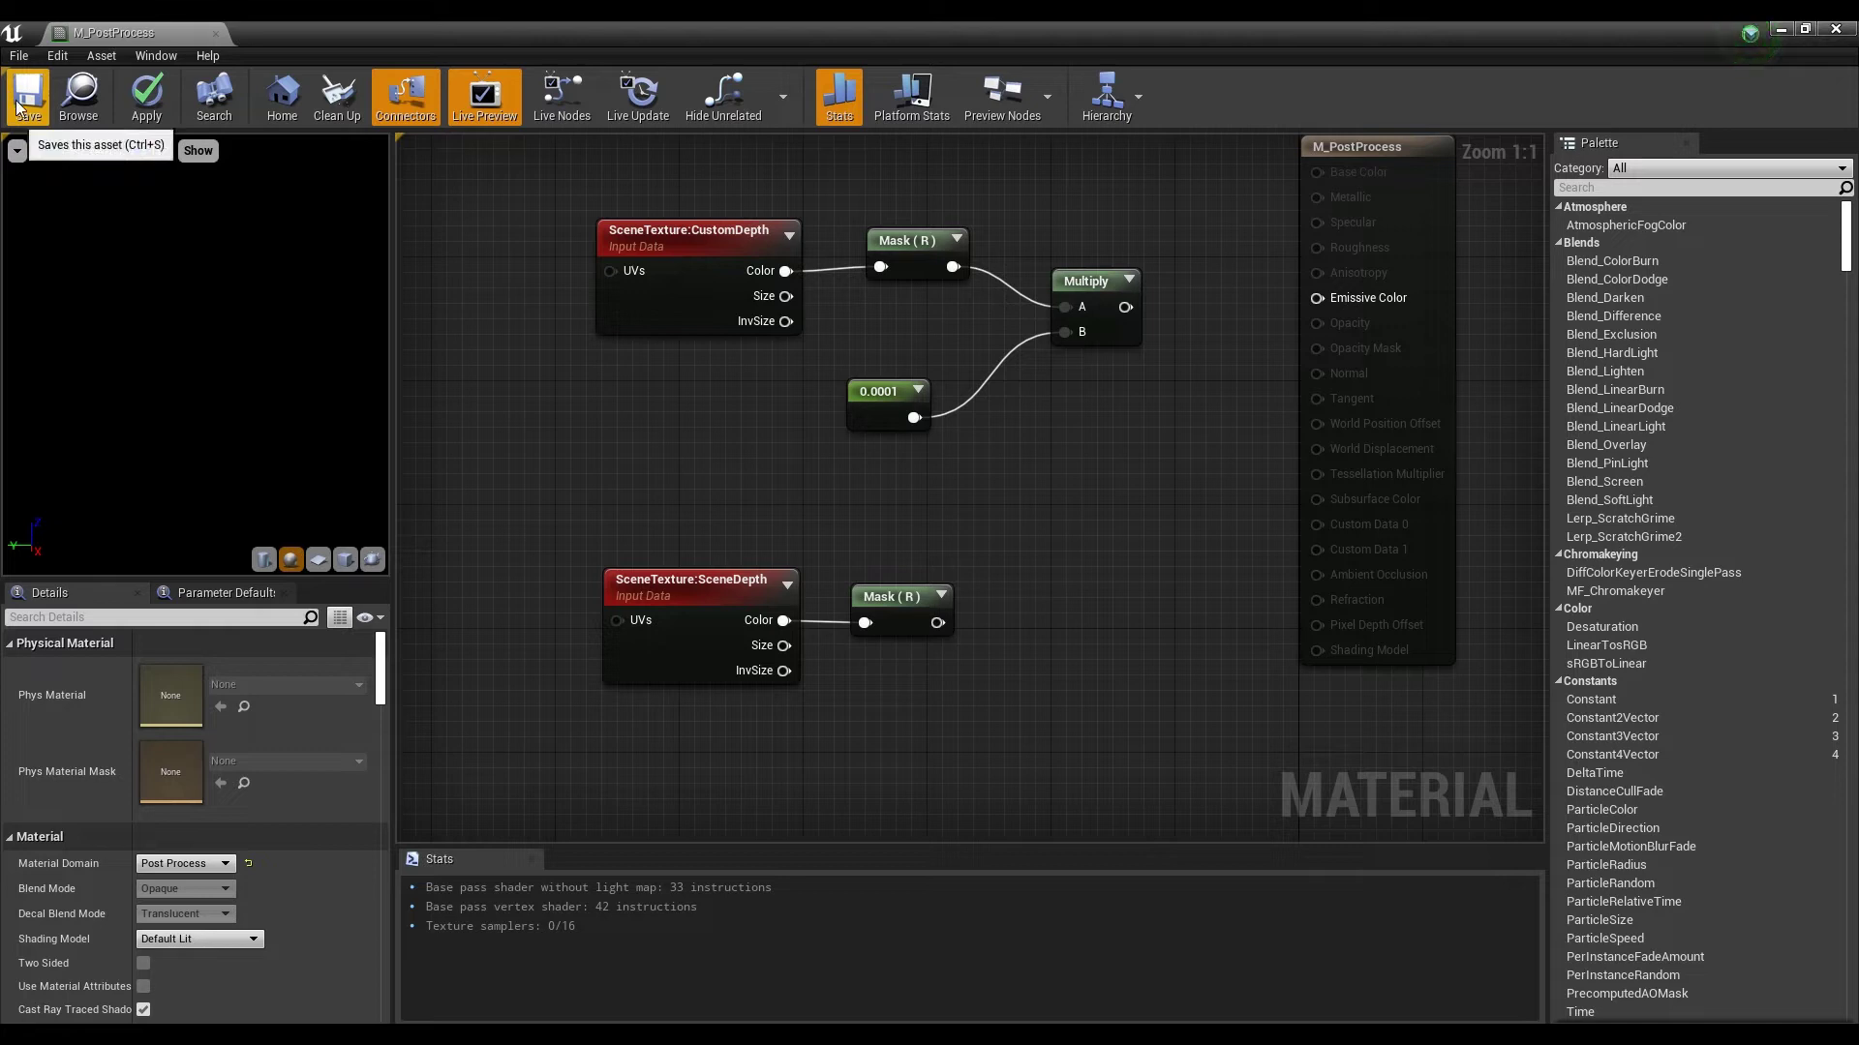
Step: Connect the Multiply output to Emissive Color, save the material and return to the level
left_click_drag(1125, 306, 1320, 298)
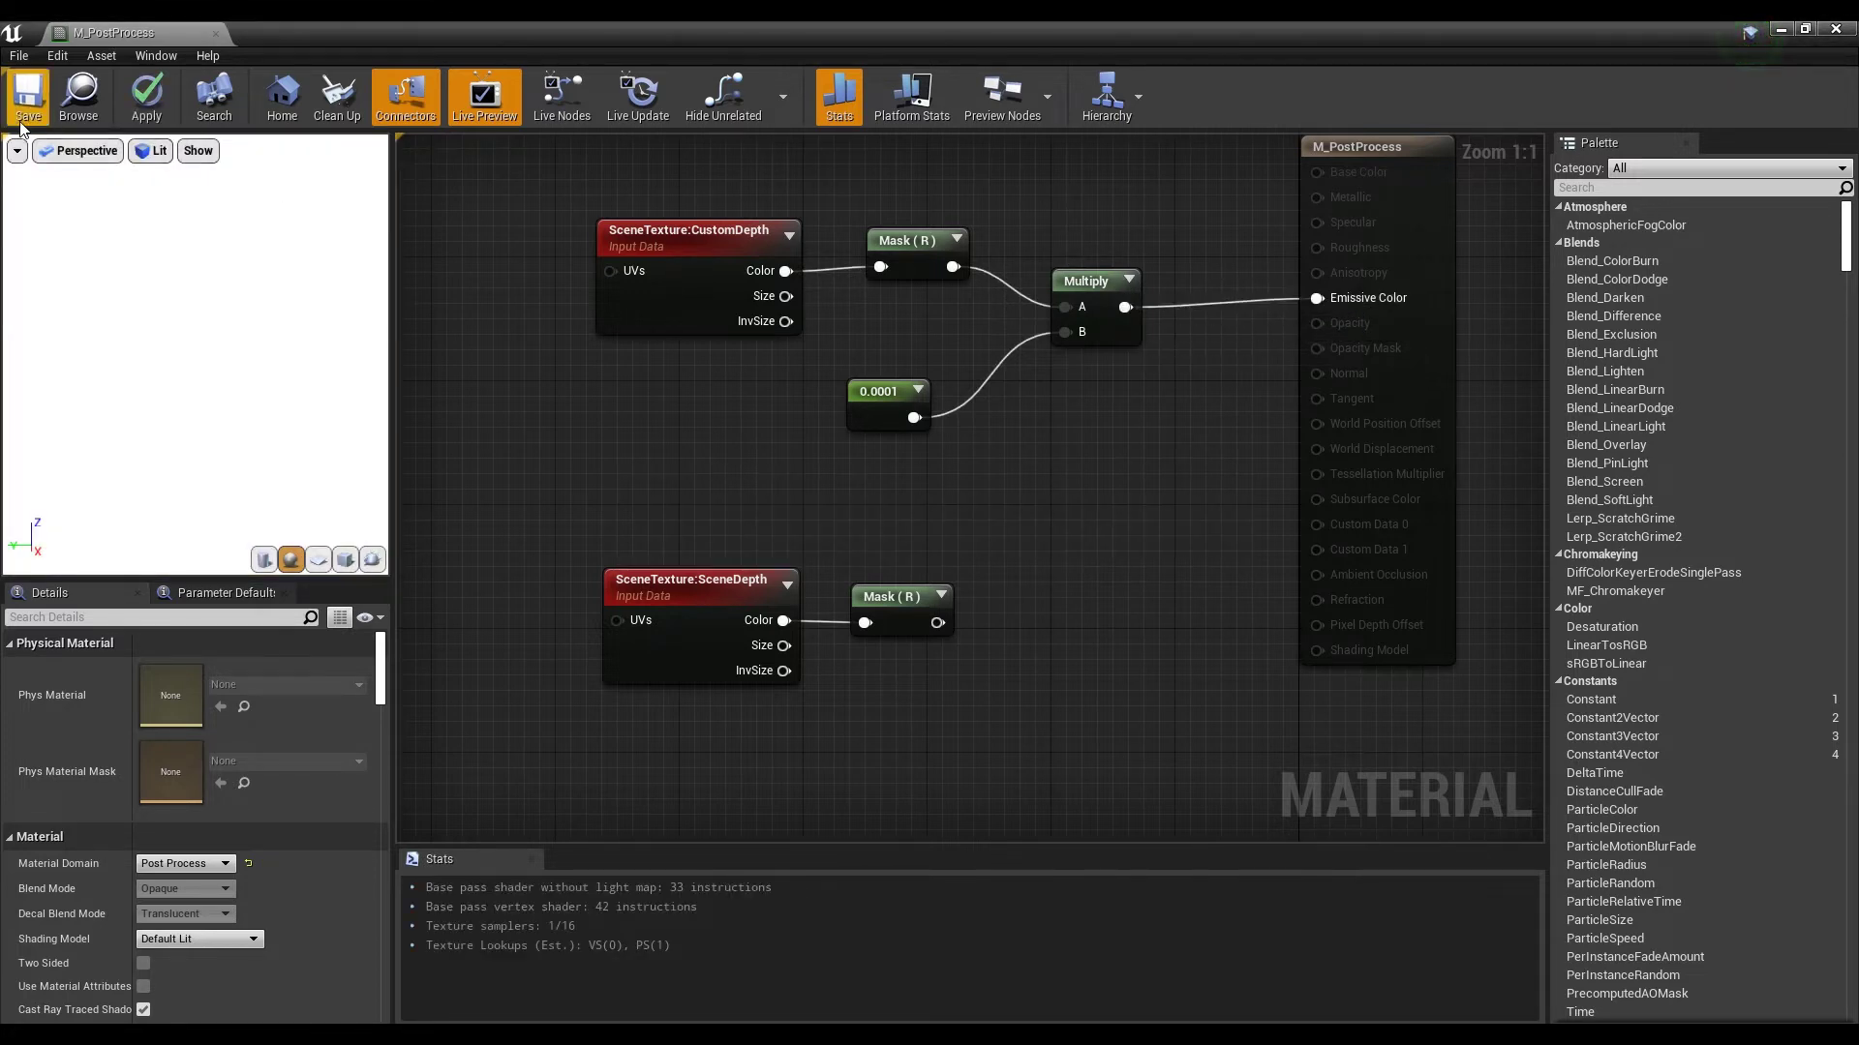
left_click(26, 115)
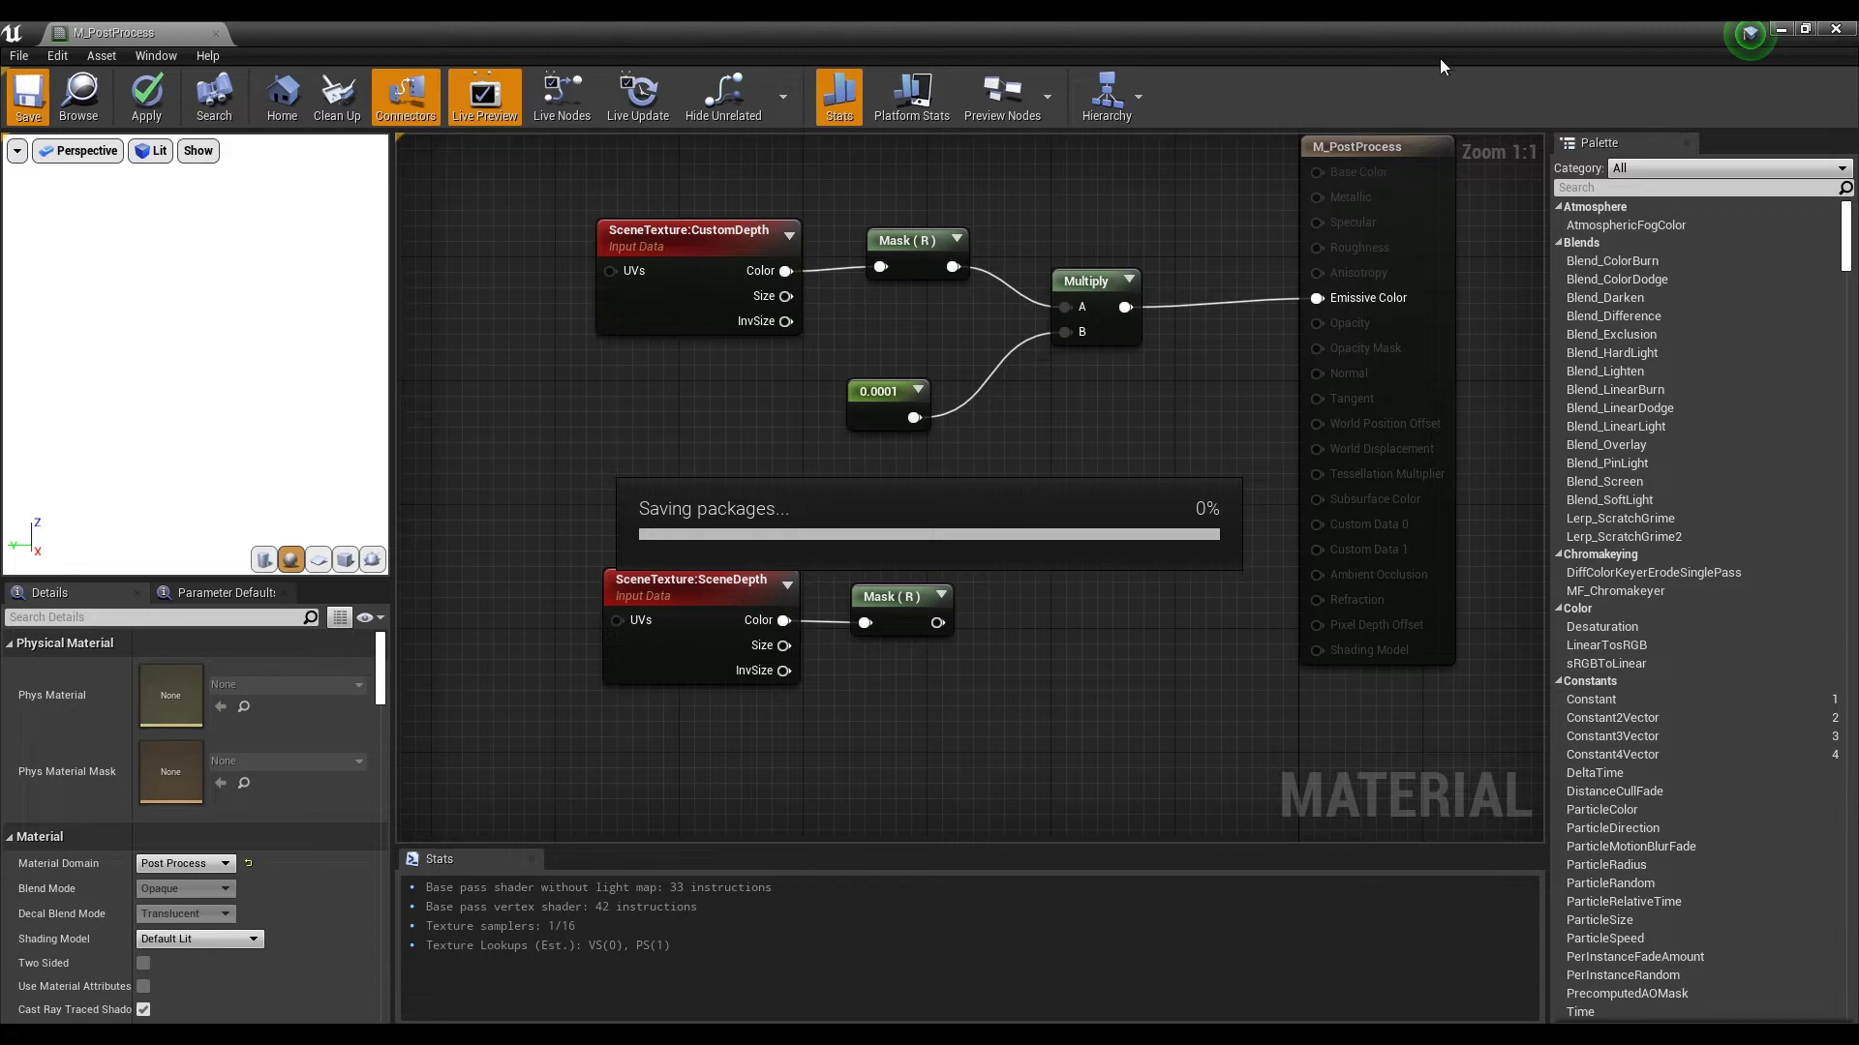
left_click(1780, 29)
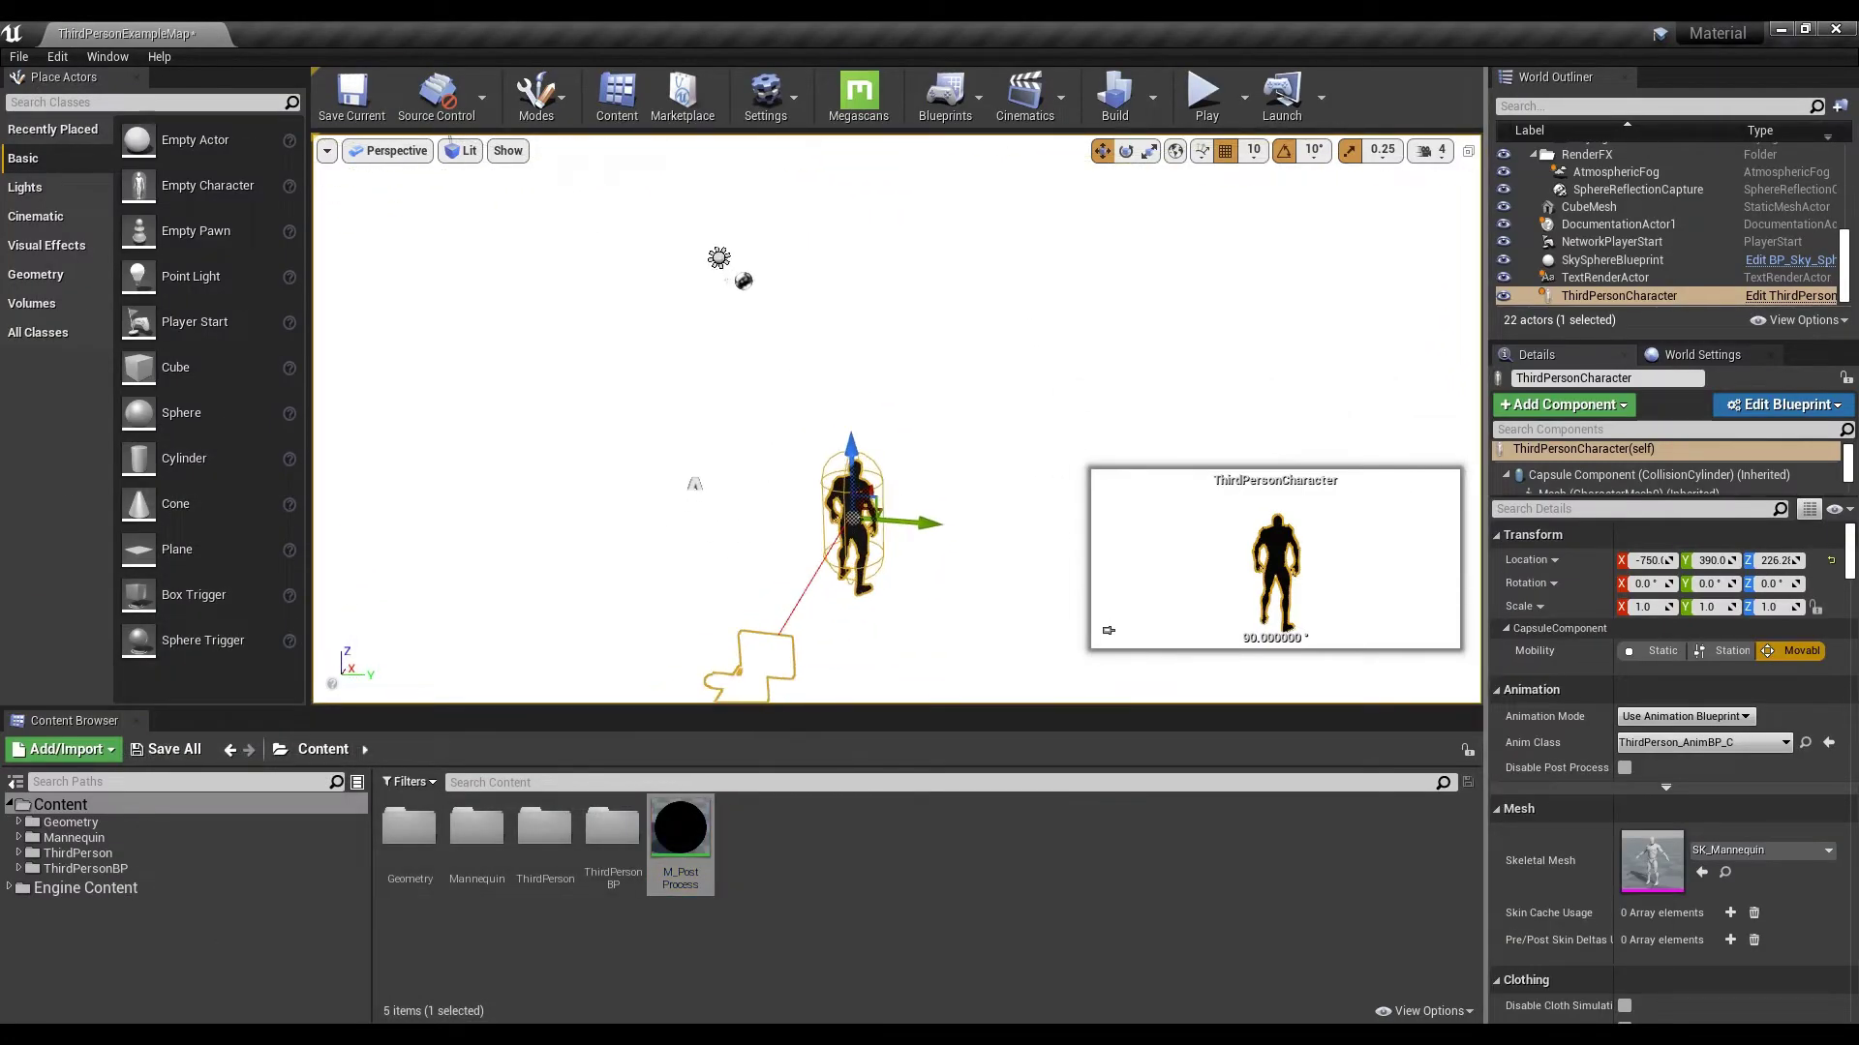
Step: Inspect the post-process effect on the level and character from several distances, shifting SkySphereBlueprint along Y to 3830
right_click_drag(896, 418, 1145, 420)
key("s")
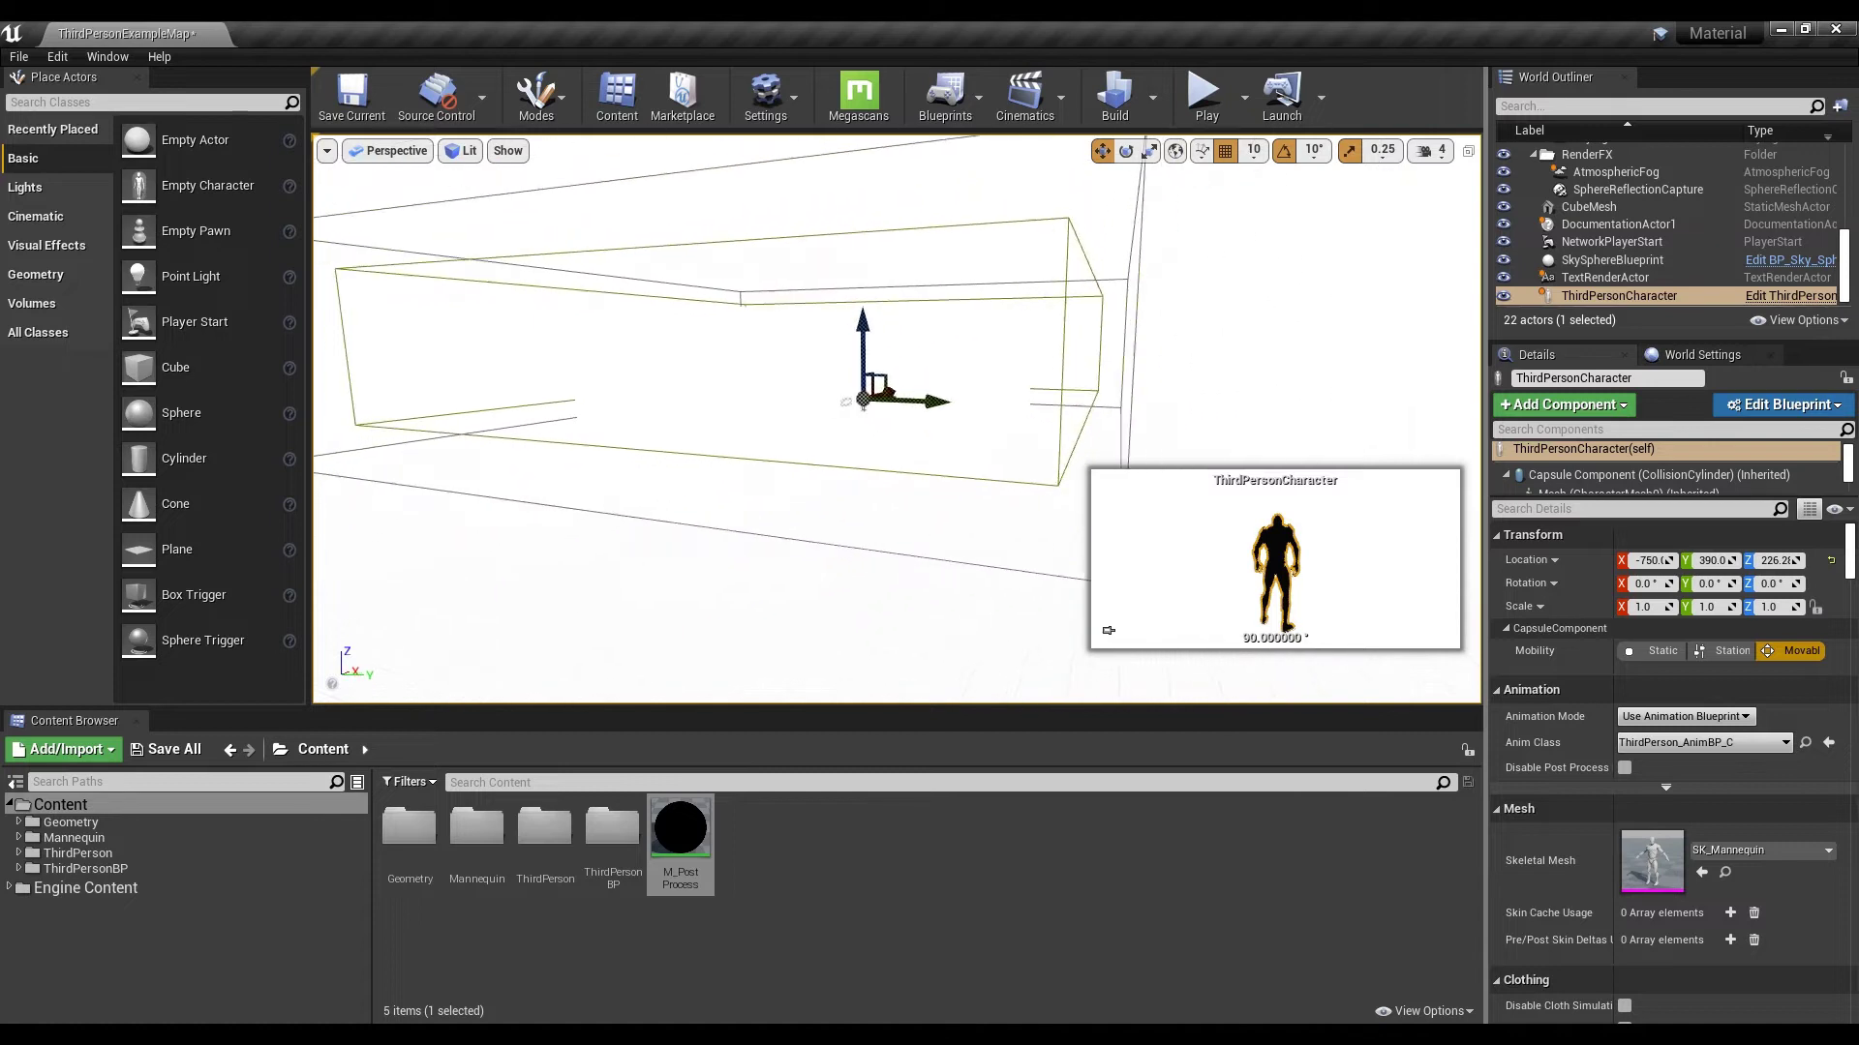
left_click_drag(1084, 475, 1274, 357, "alt")
left_click(1284, 353)
right_click_drag(1211, 321, 1210, 322)
key("a")
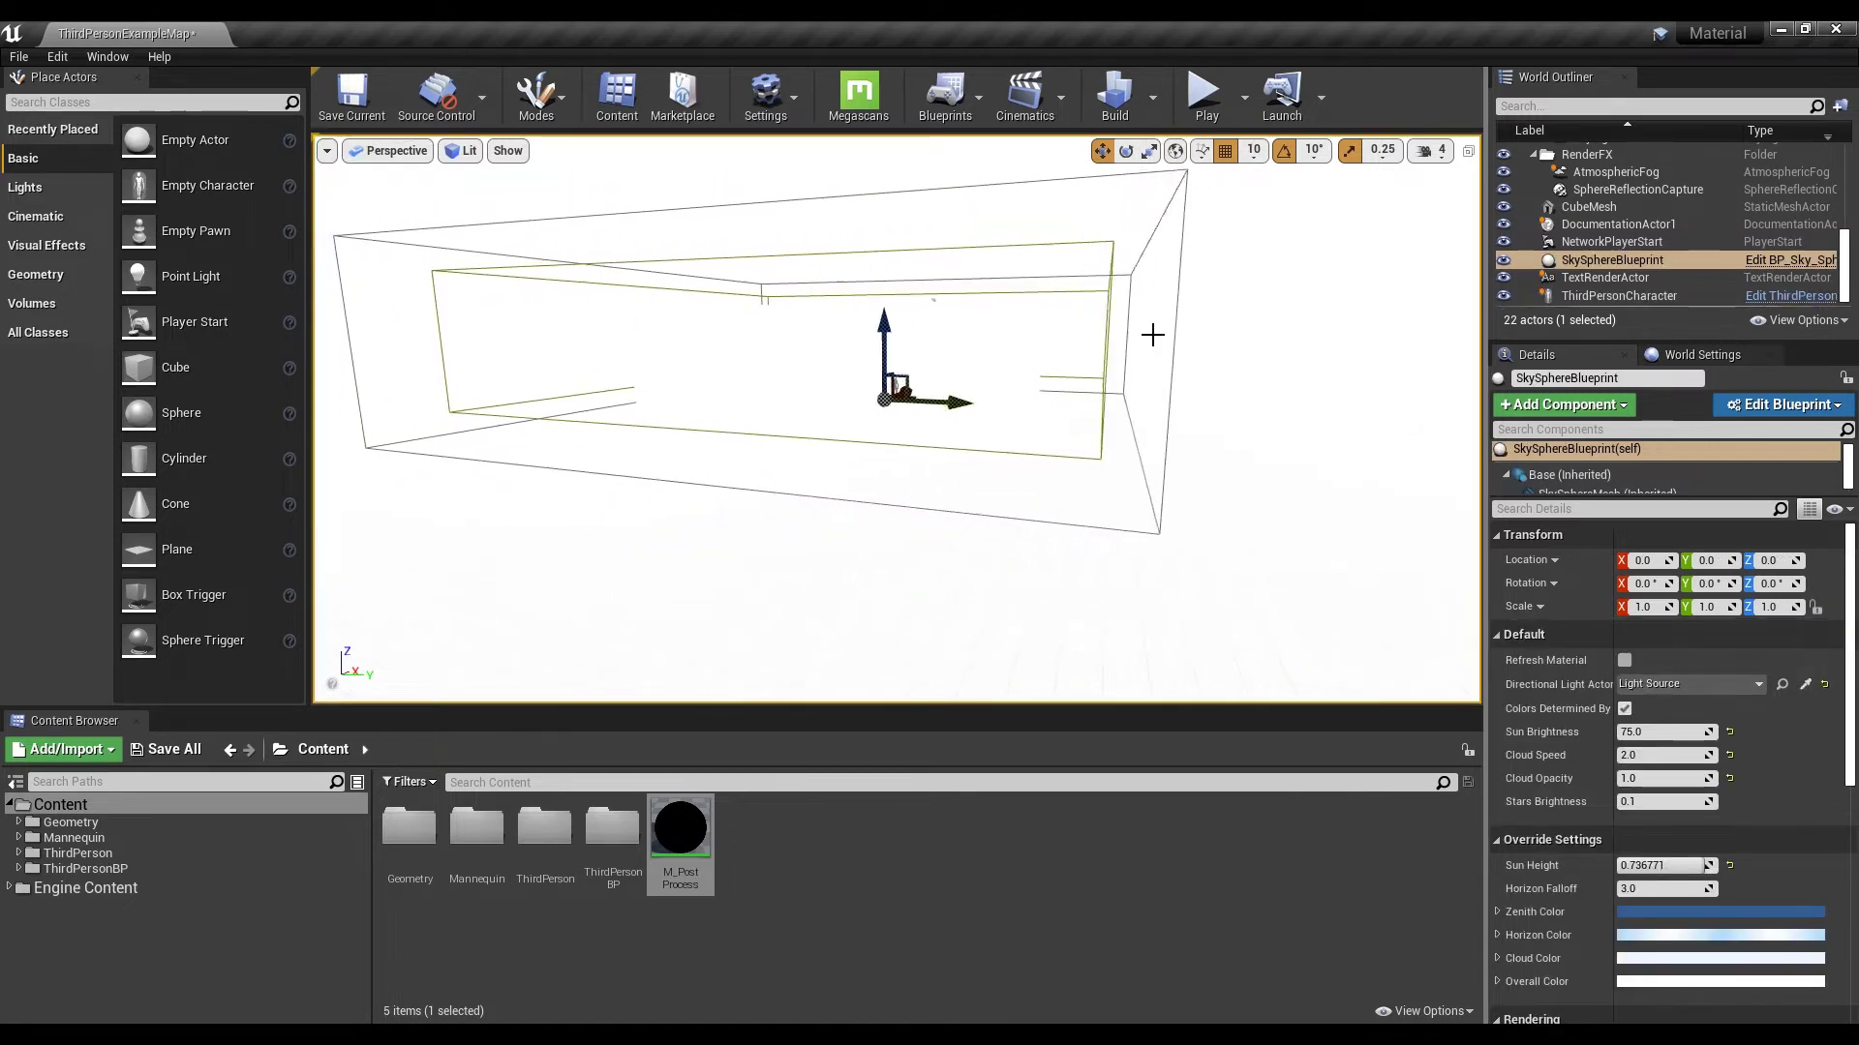
left_click_drag(1381, 433, 1276, 401, "shift")
key("s")
right_click_drag(1276, 399, 1269, 364)
key("w")
scroll(897, 418, "up", 8)
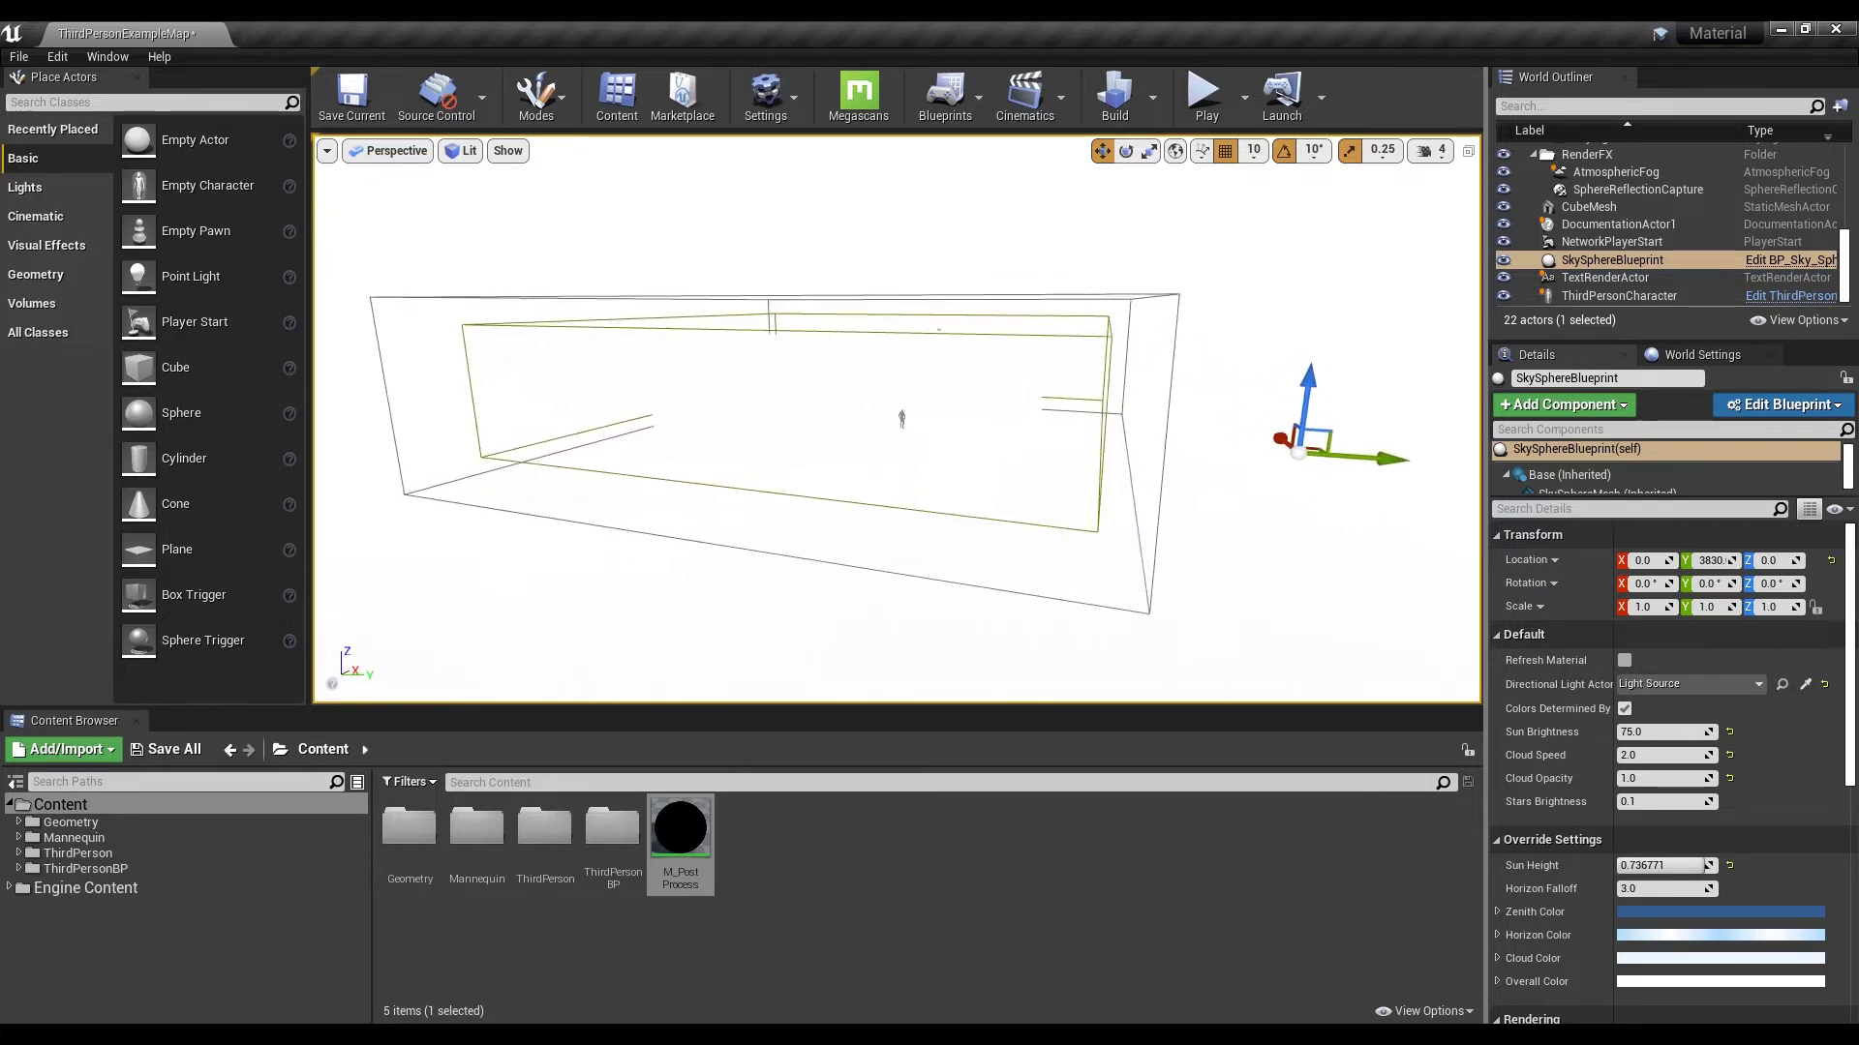
scroll(896, 418, "up", 8)
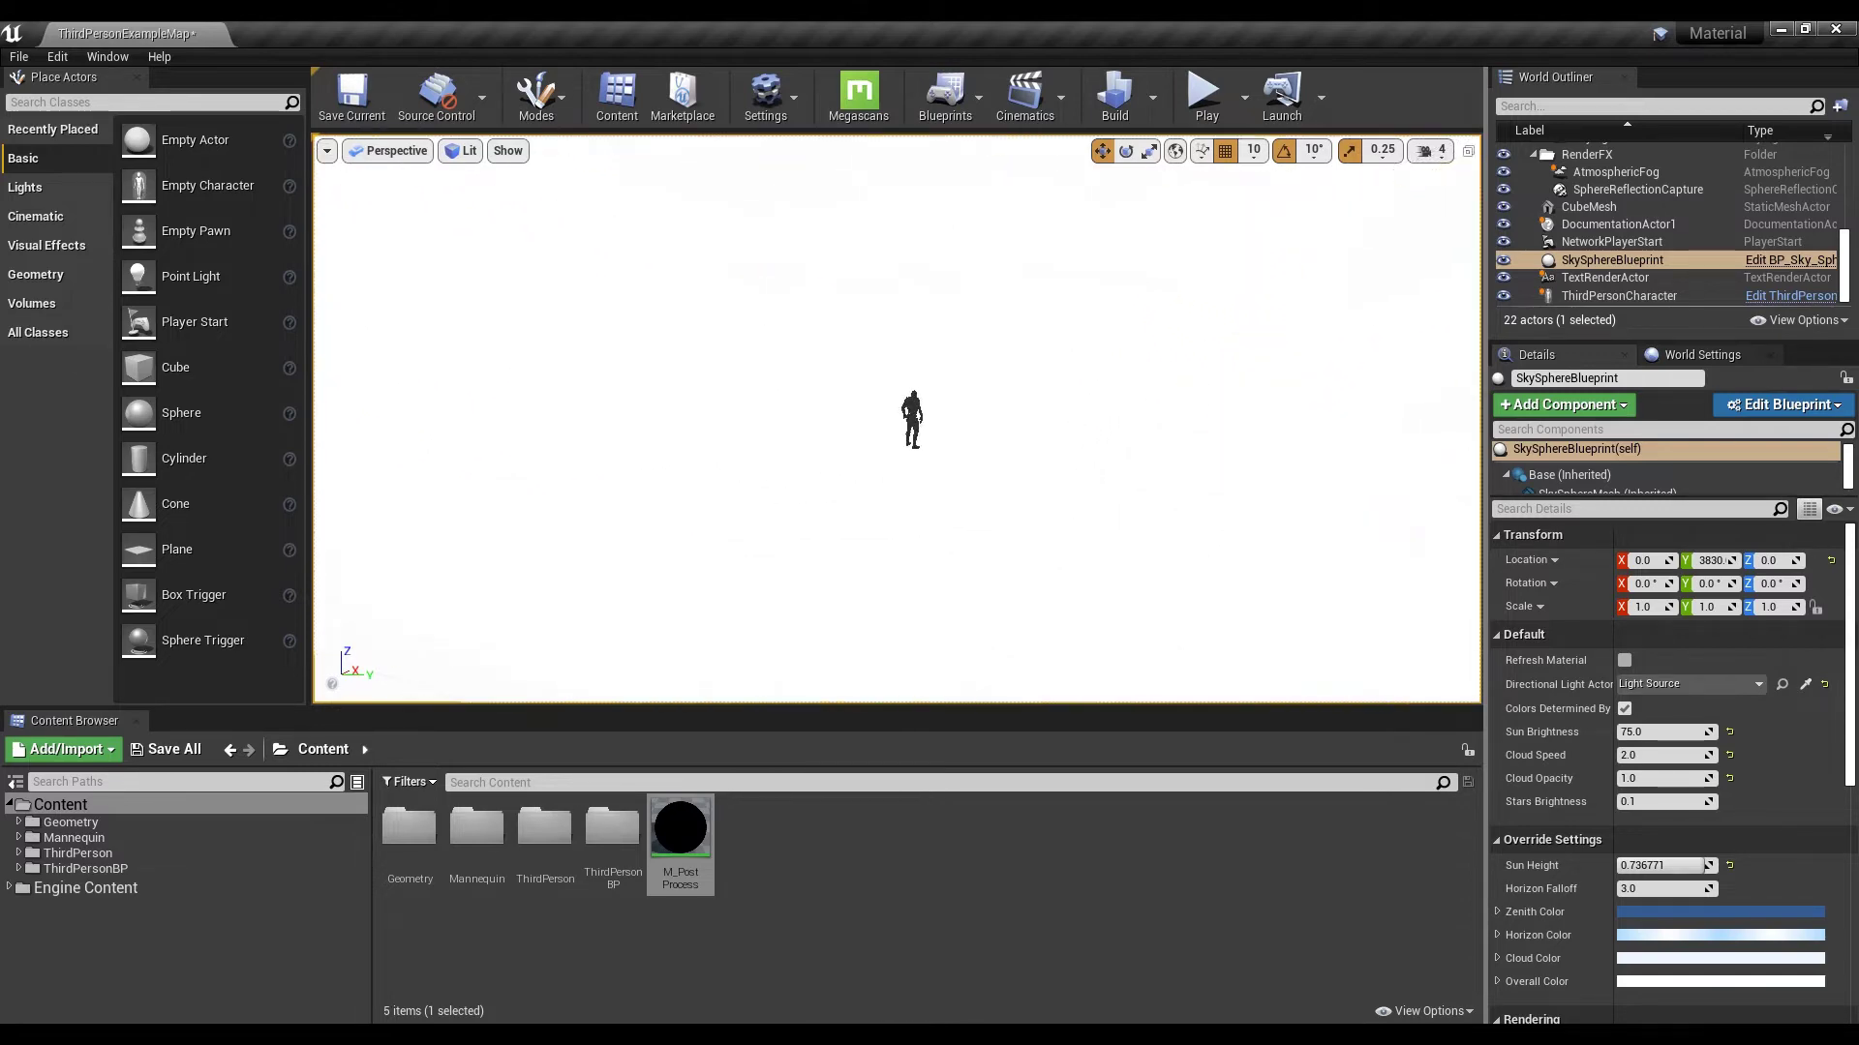
mouse_move(1270, 365)
right_mouse_down()
mouse_move(1273, 343)
mouse_move(1286, 365)
right_mouse_up()
Step: Reopen M_PostProcess and shift the CustomDepth mask, Multiply and 0.0001 constant nodes slightly downward together
double_click(682, 830)
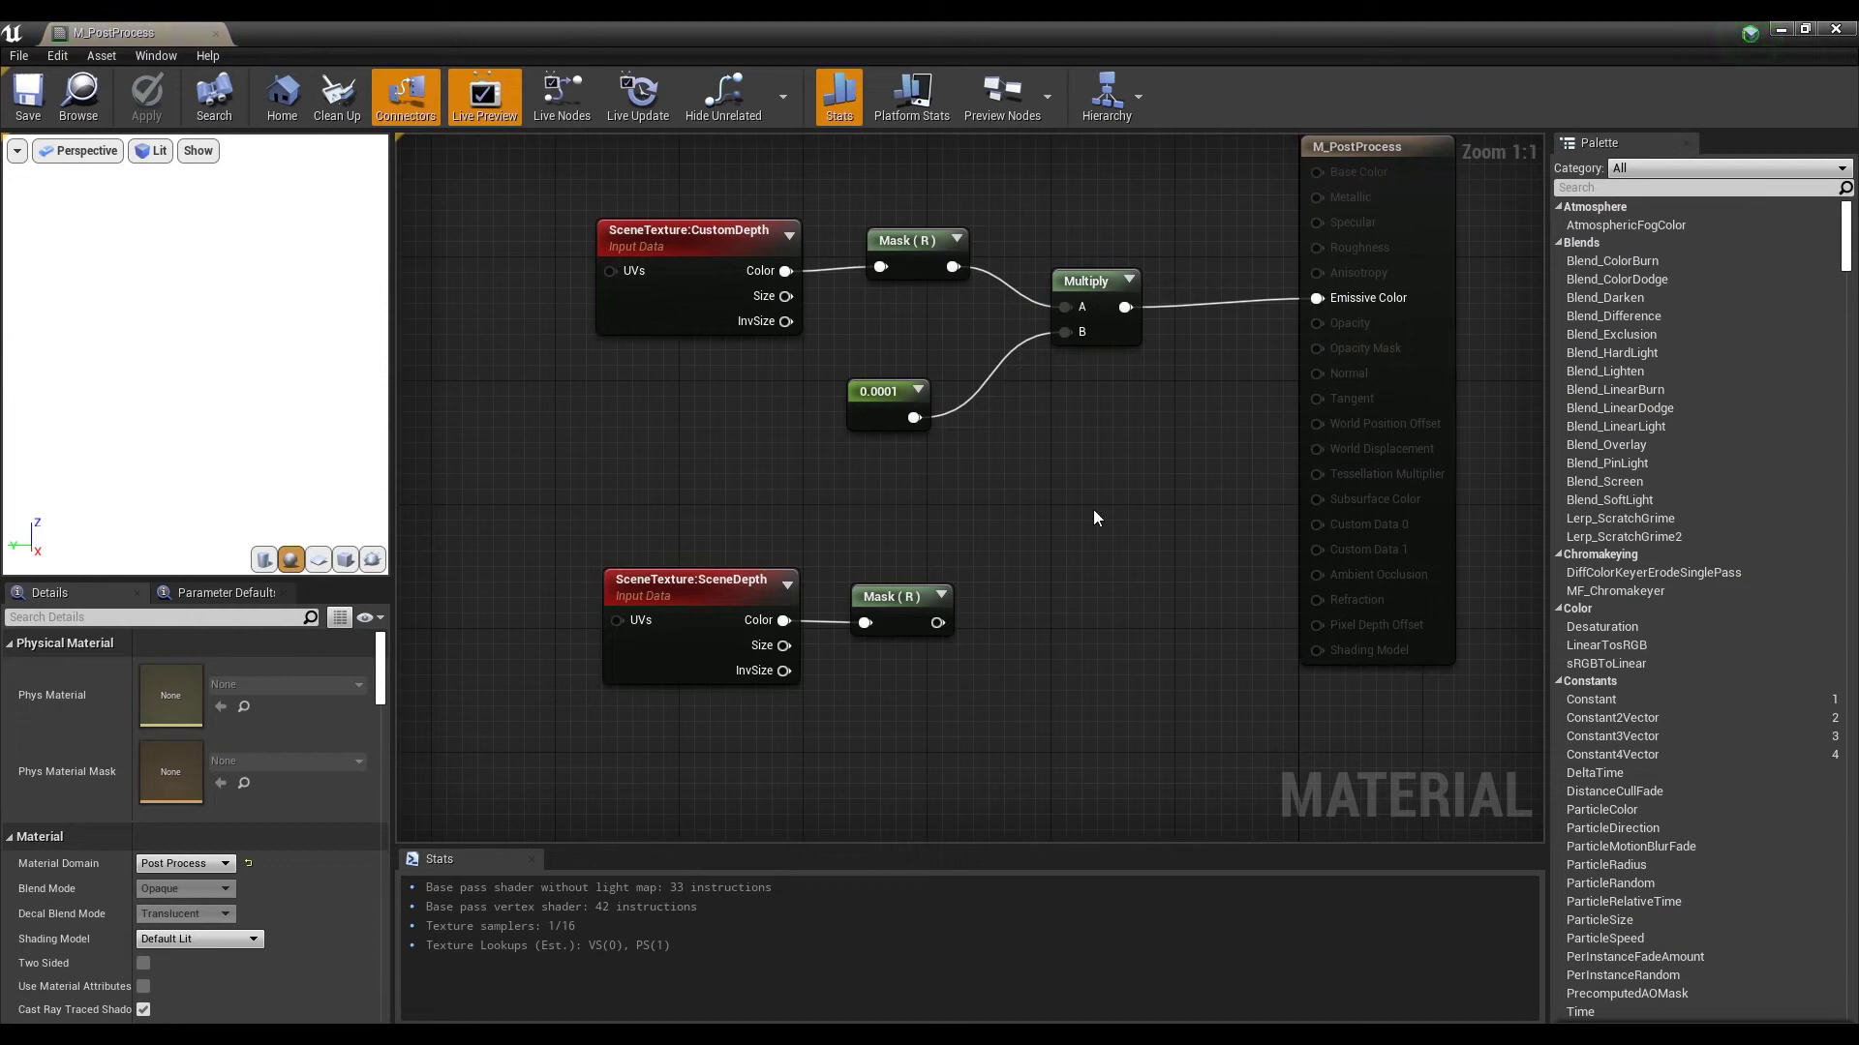
scroll(1109, 498, "down", 1)
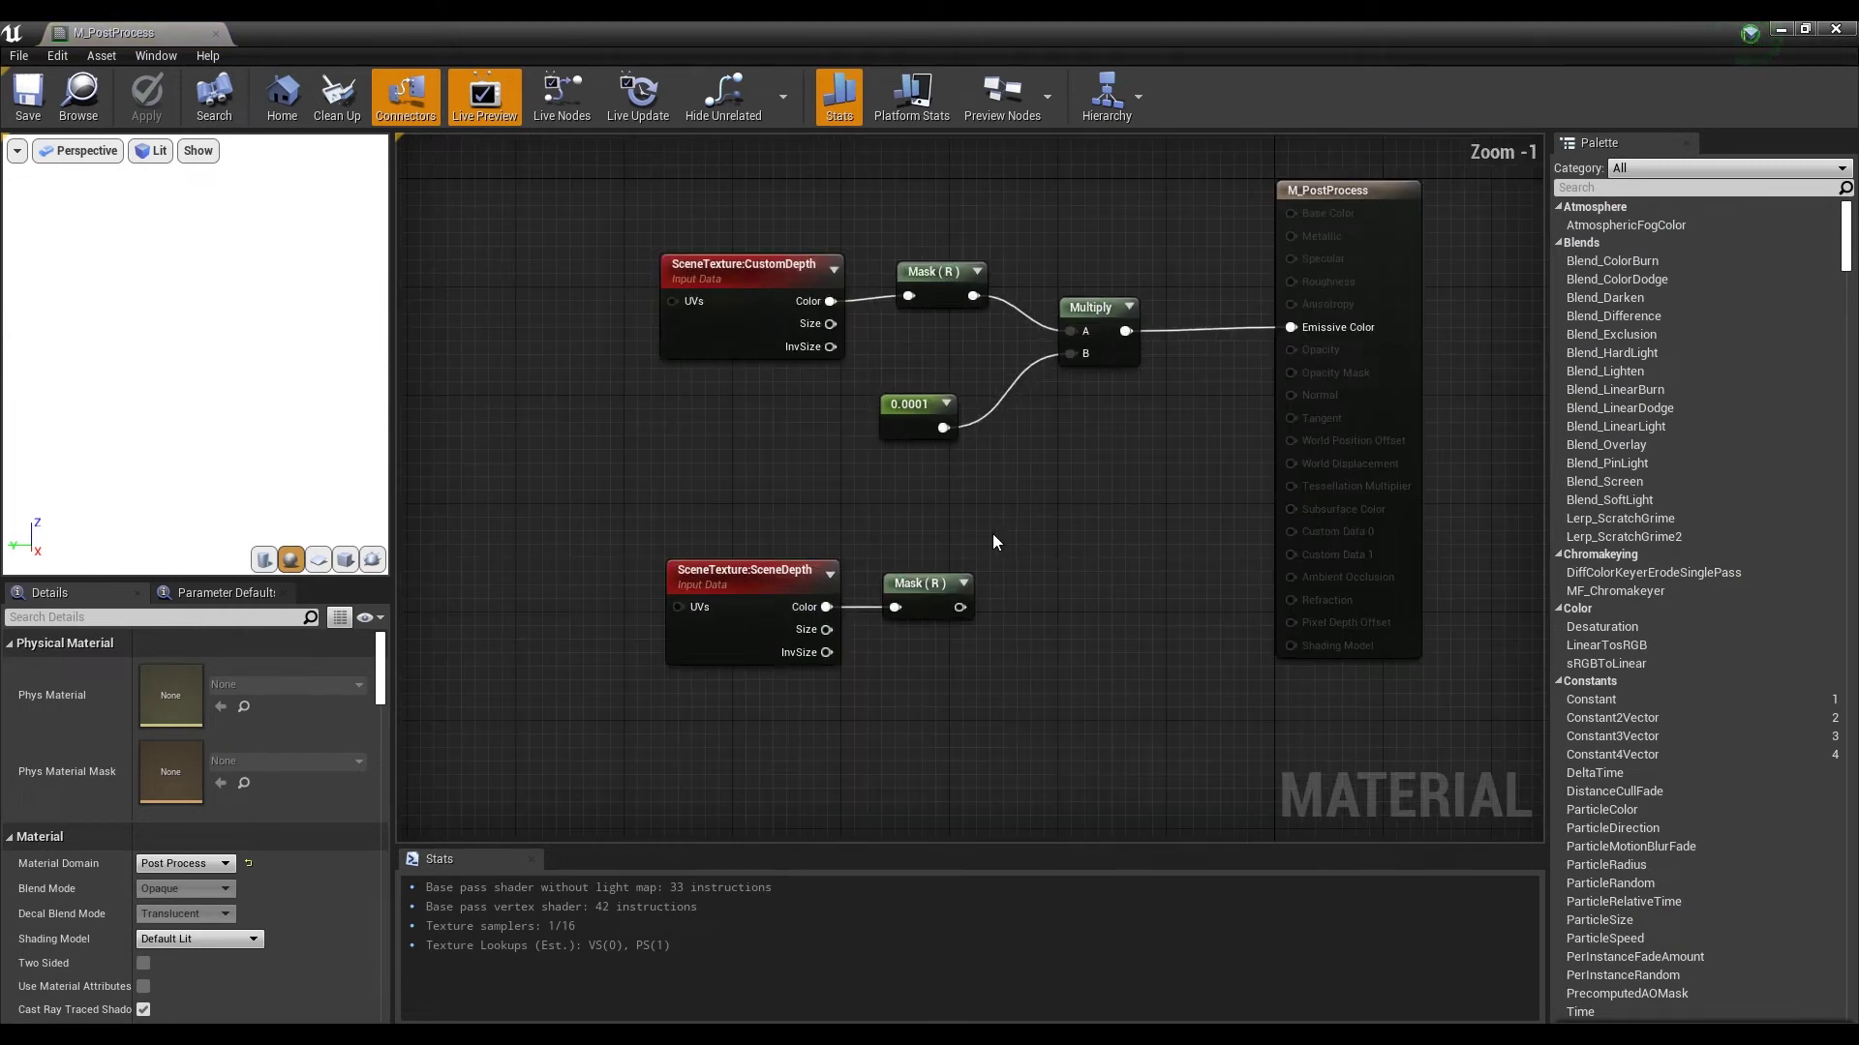
left_click_drag(1109, 263, 958, 431)
mouse_move(1099, 307)
left_mouse_down()
mouse_move(1171, 544)
mouse_move(1099, 360)
mouse_move(1102, 315)
left_mouse_up()
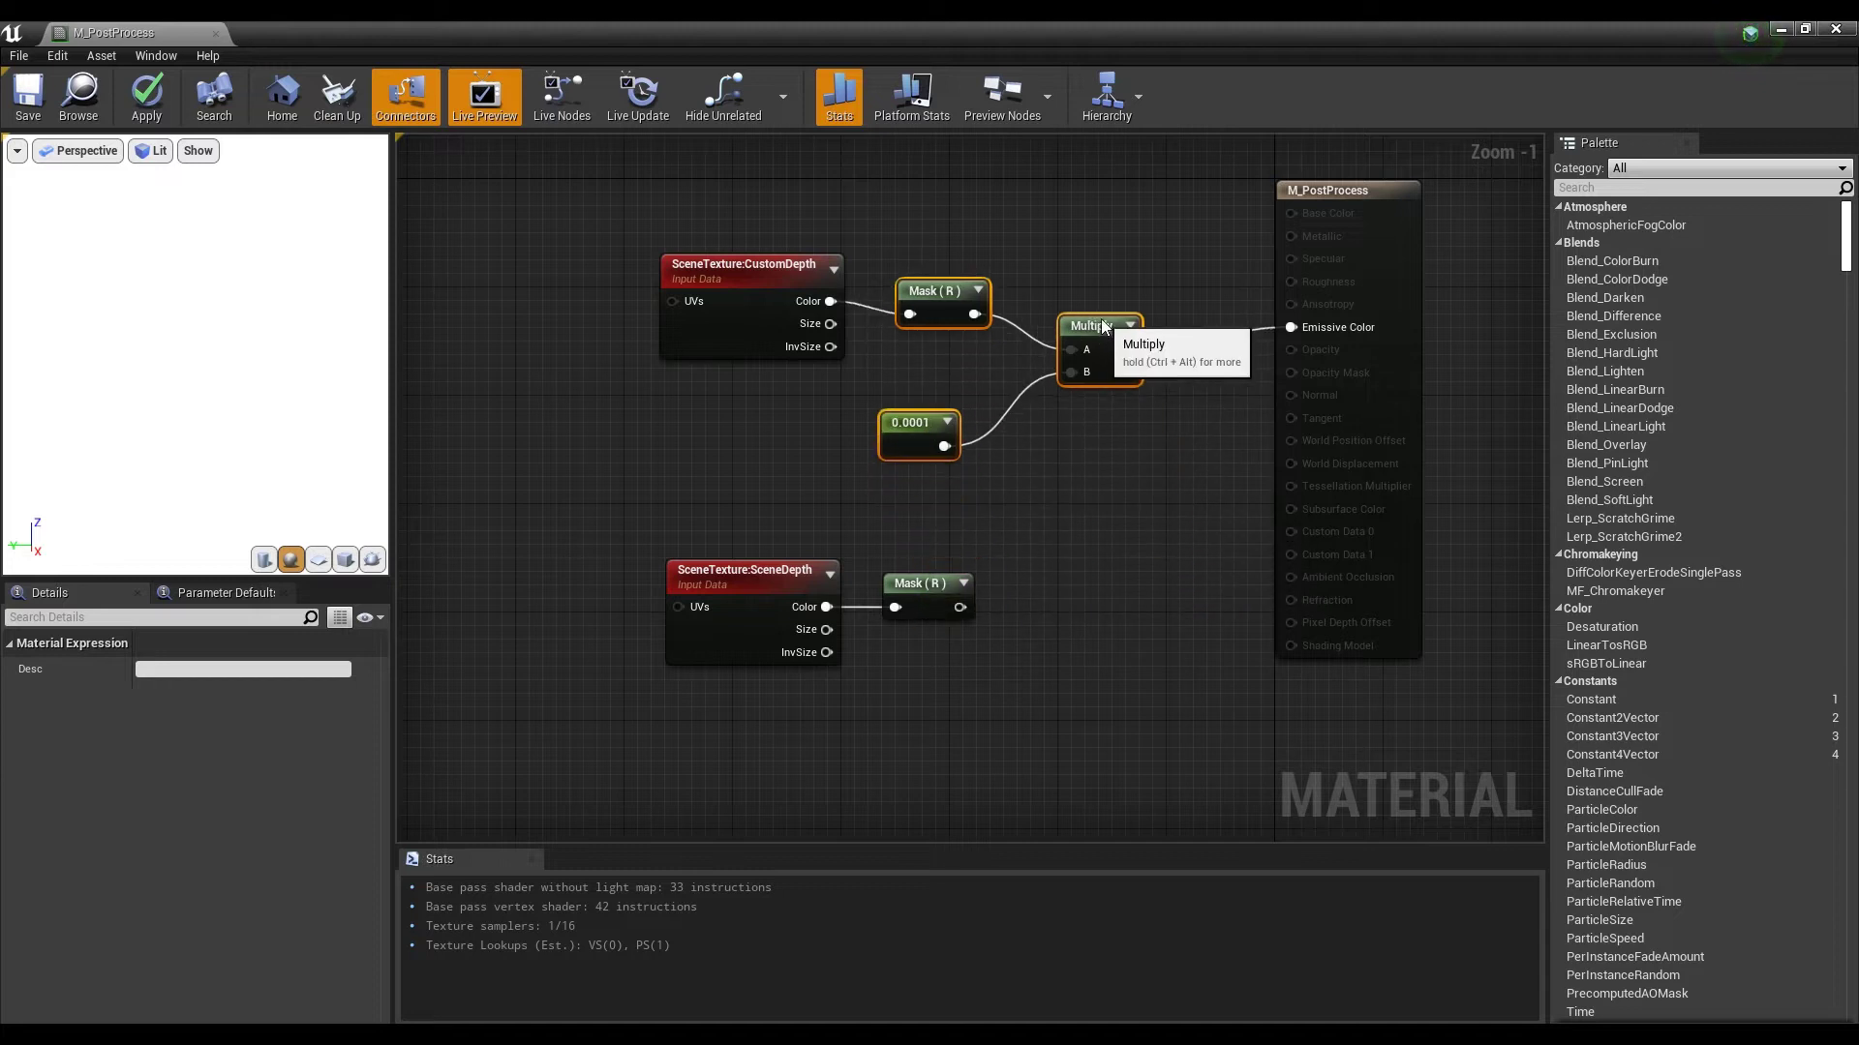
Step: Move the material output node farther from the graph and feed Emissive Color from the SceneDepth mask instead of Multiply
right_click_drag(1357, 354, 1197, 367)
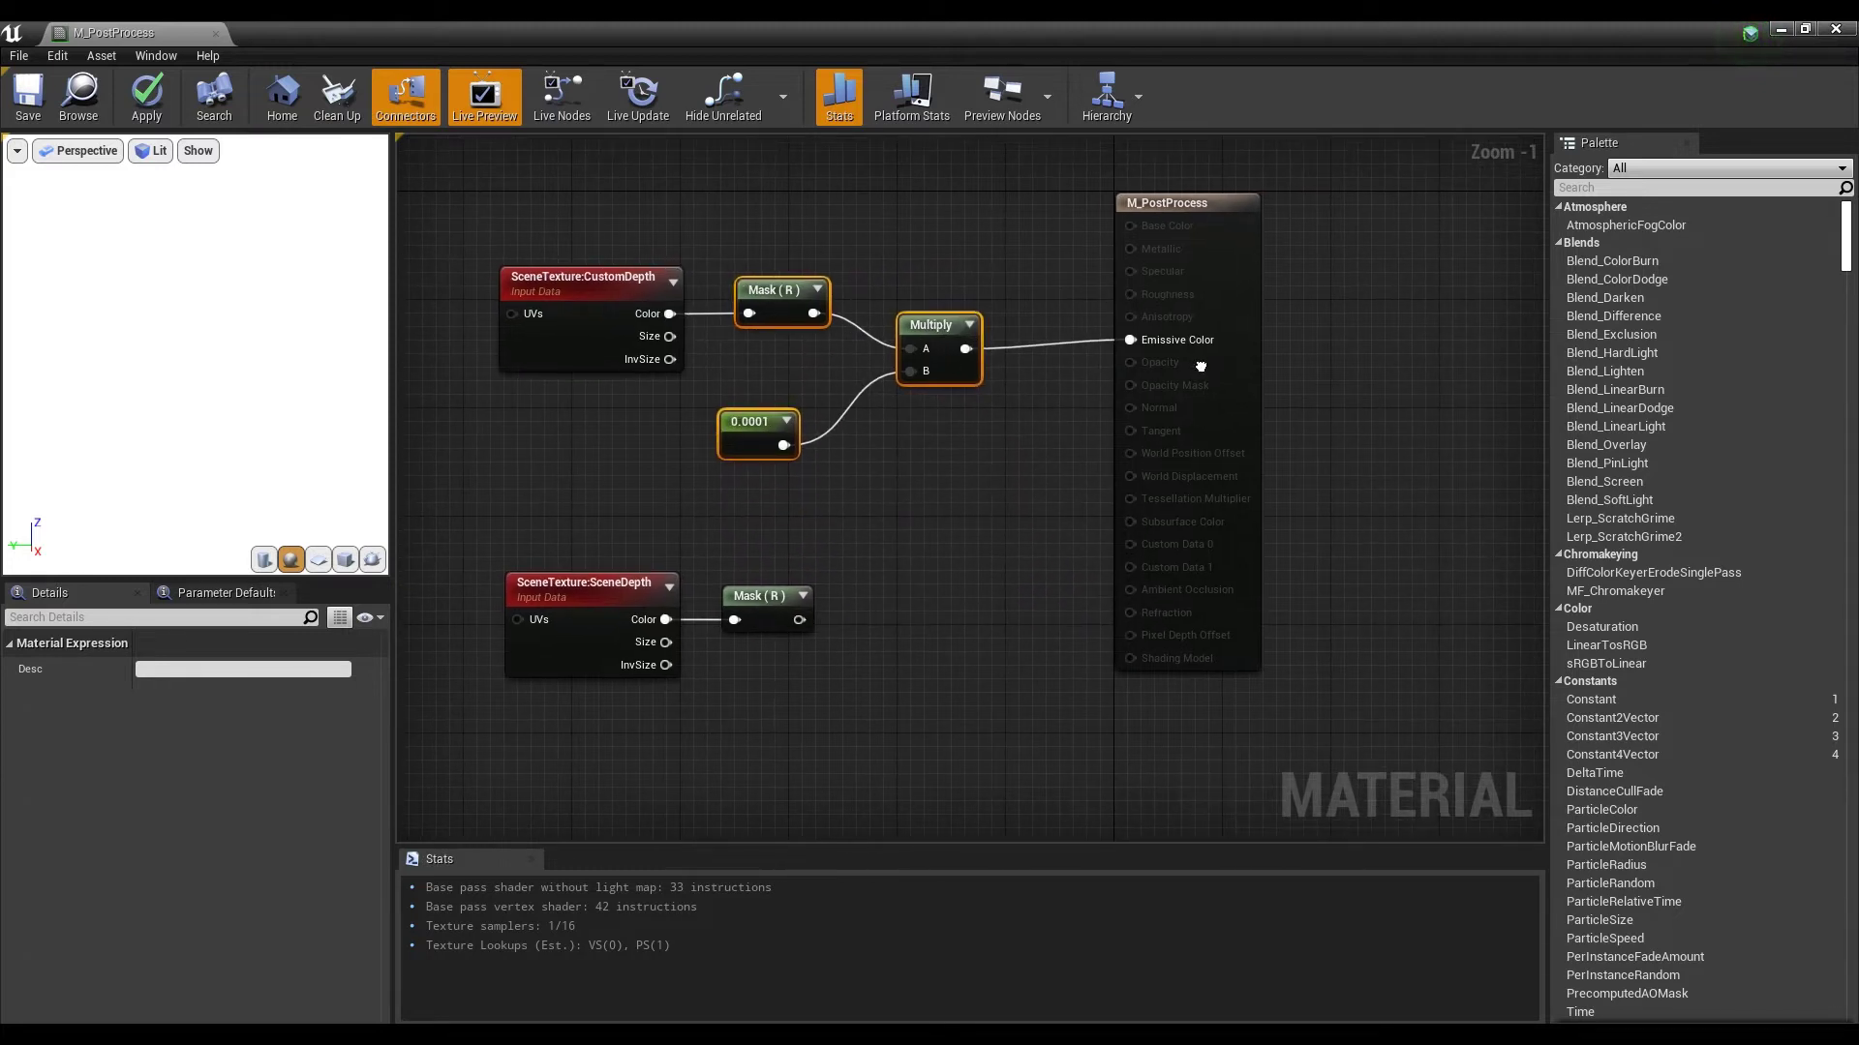
left_click_drag(1193, 340, 1420, 341)
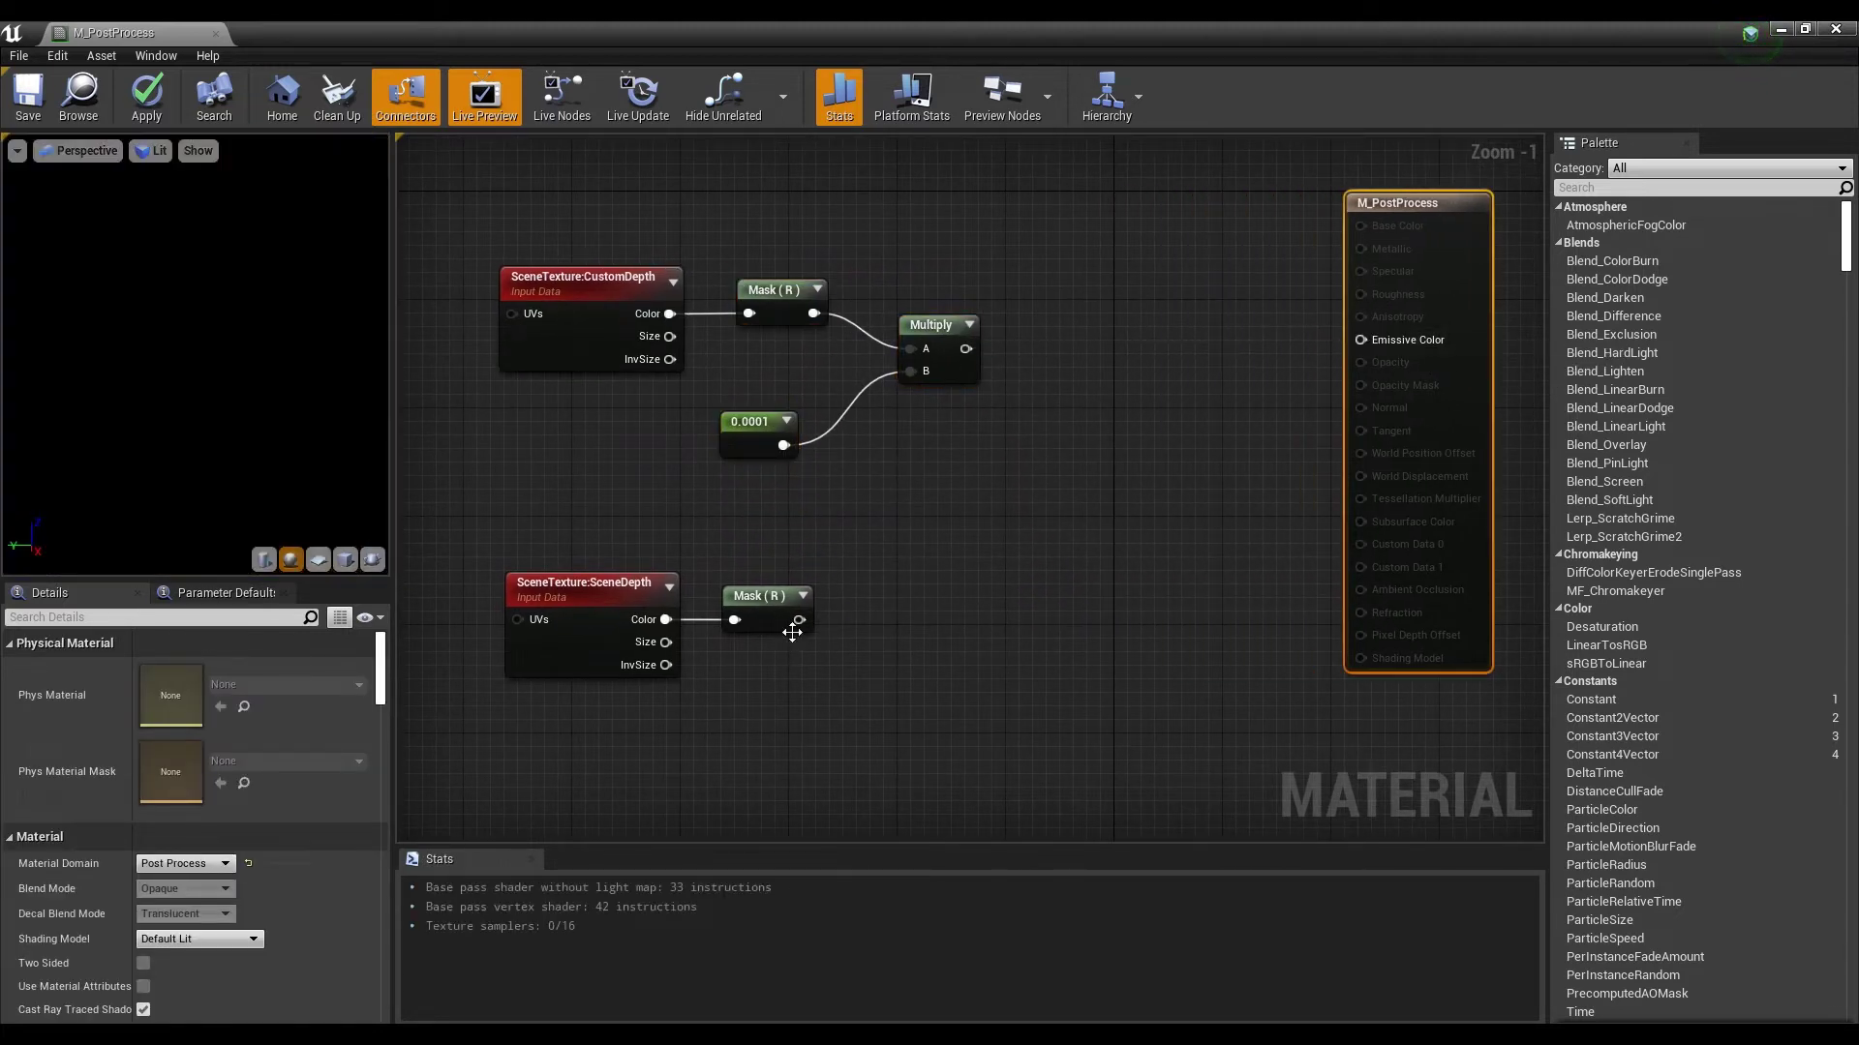
left_click_drag(1032, 549, 1361, 341)
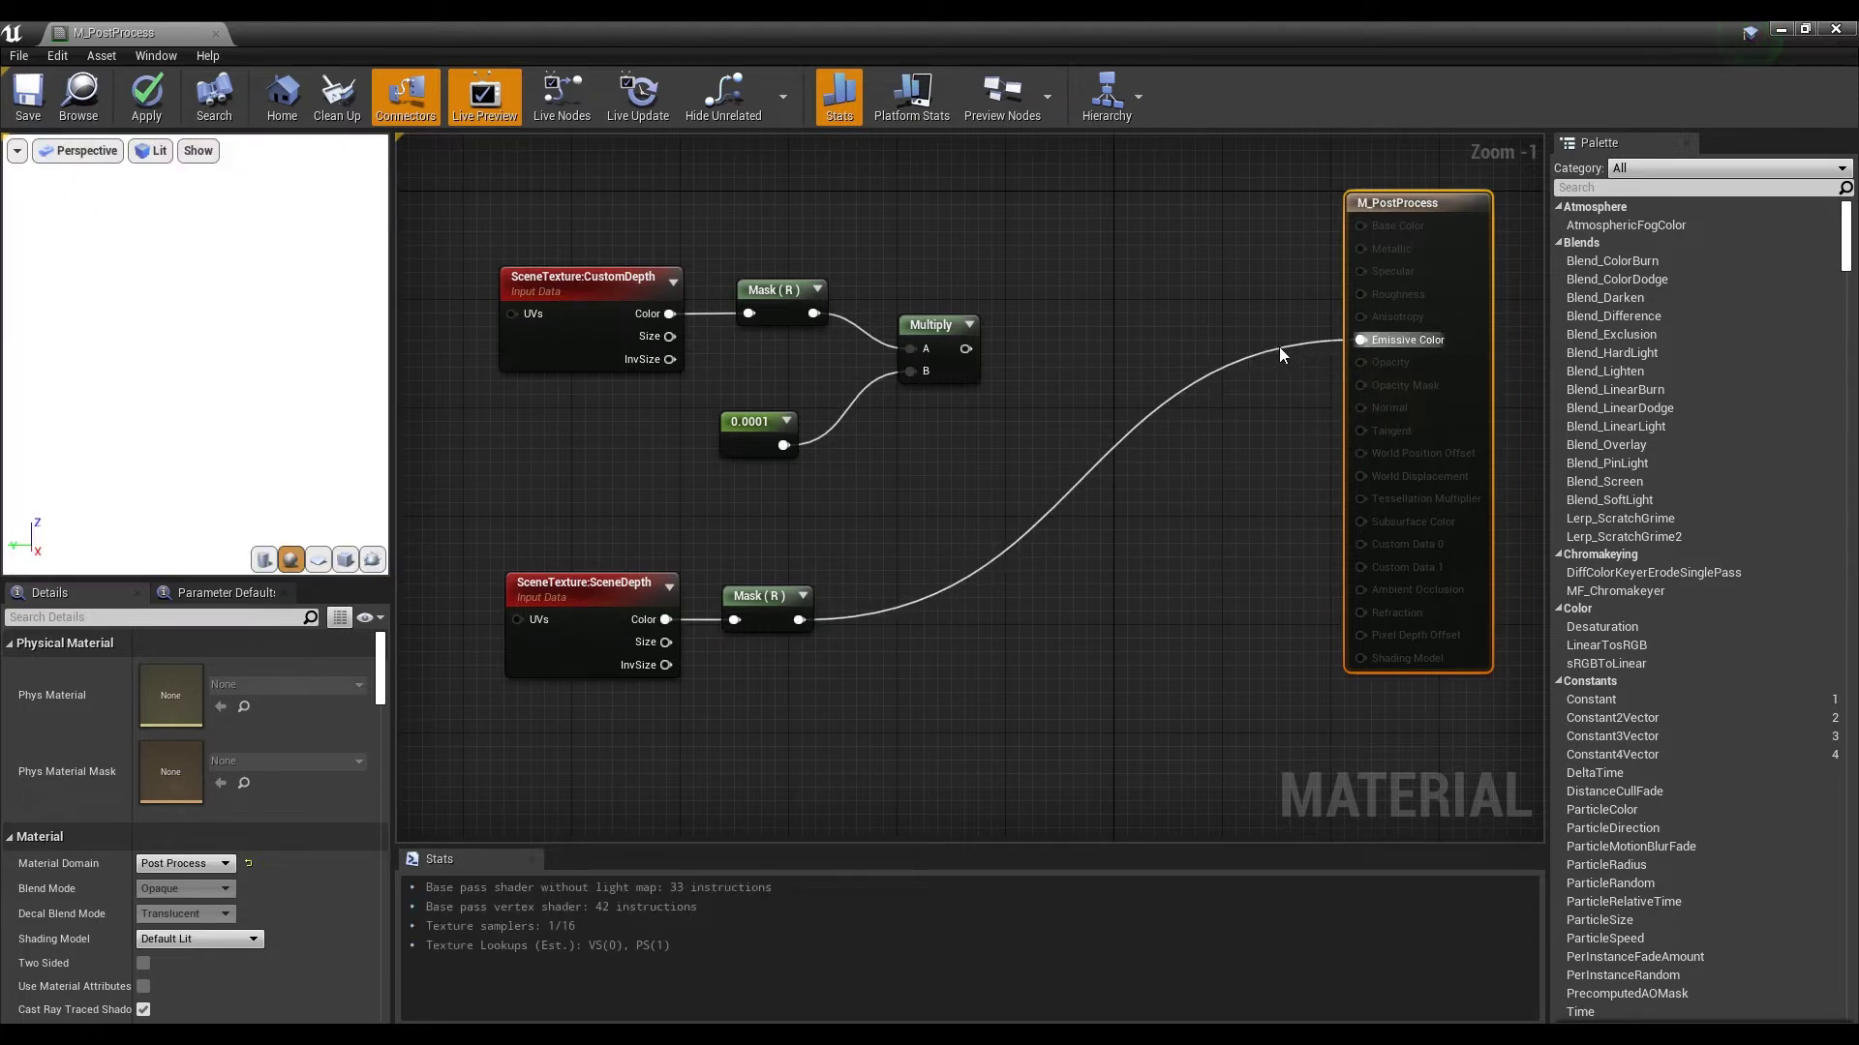
Step: Disconnect the SceneDepth mask from Emissive Color and add a Subtract node to the graph
left_click(1359, 339, "alt")
right_click(1110, 397)
type("su")
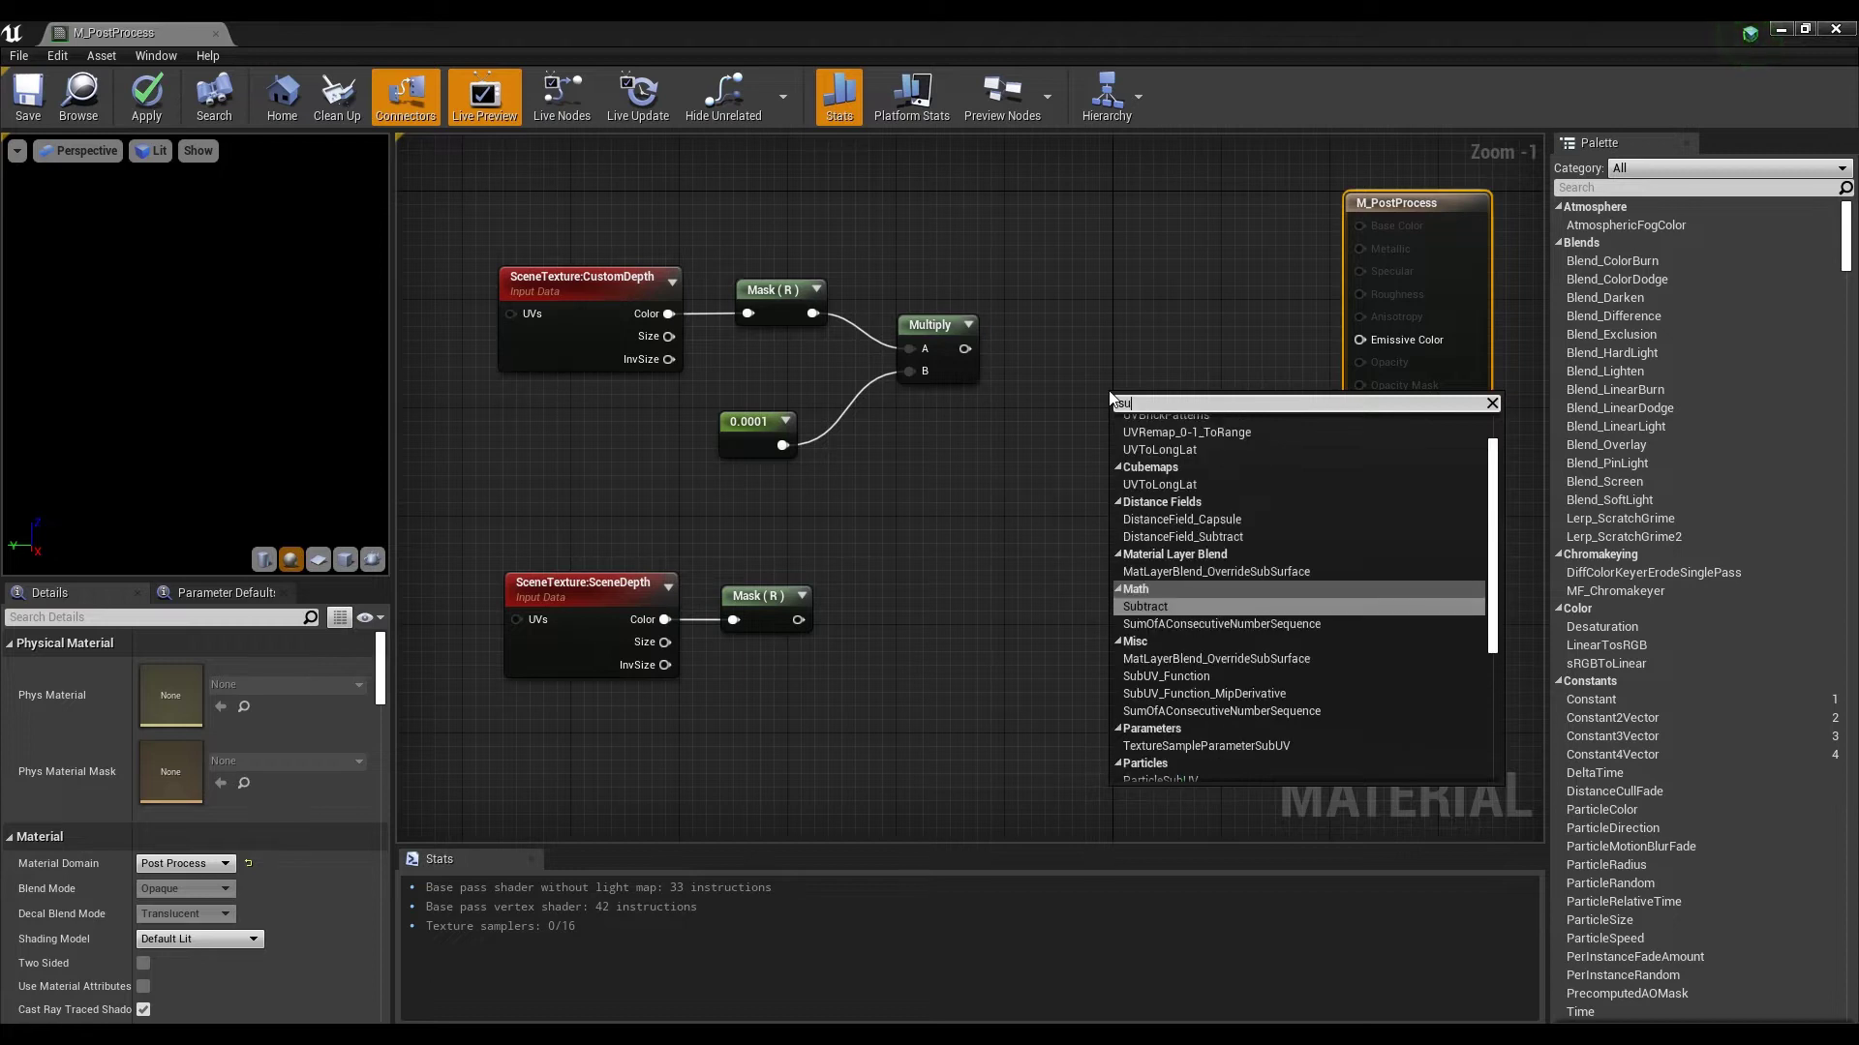
key("Return")
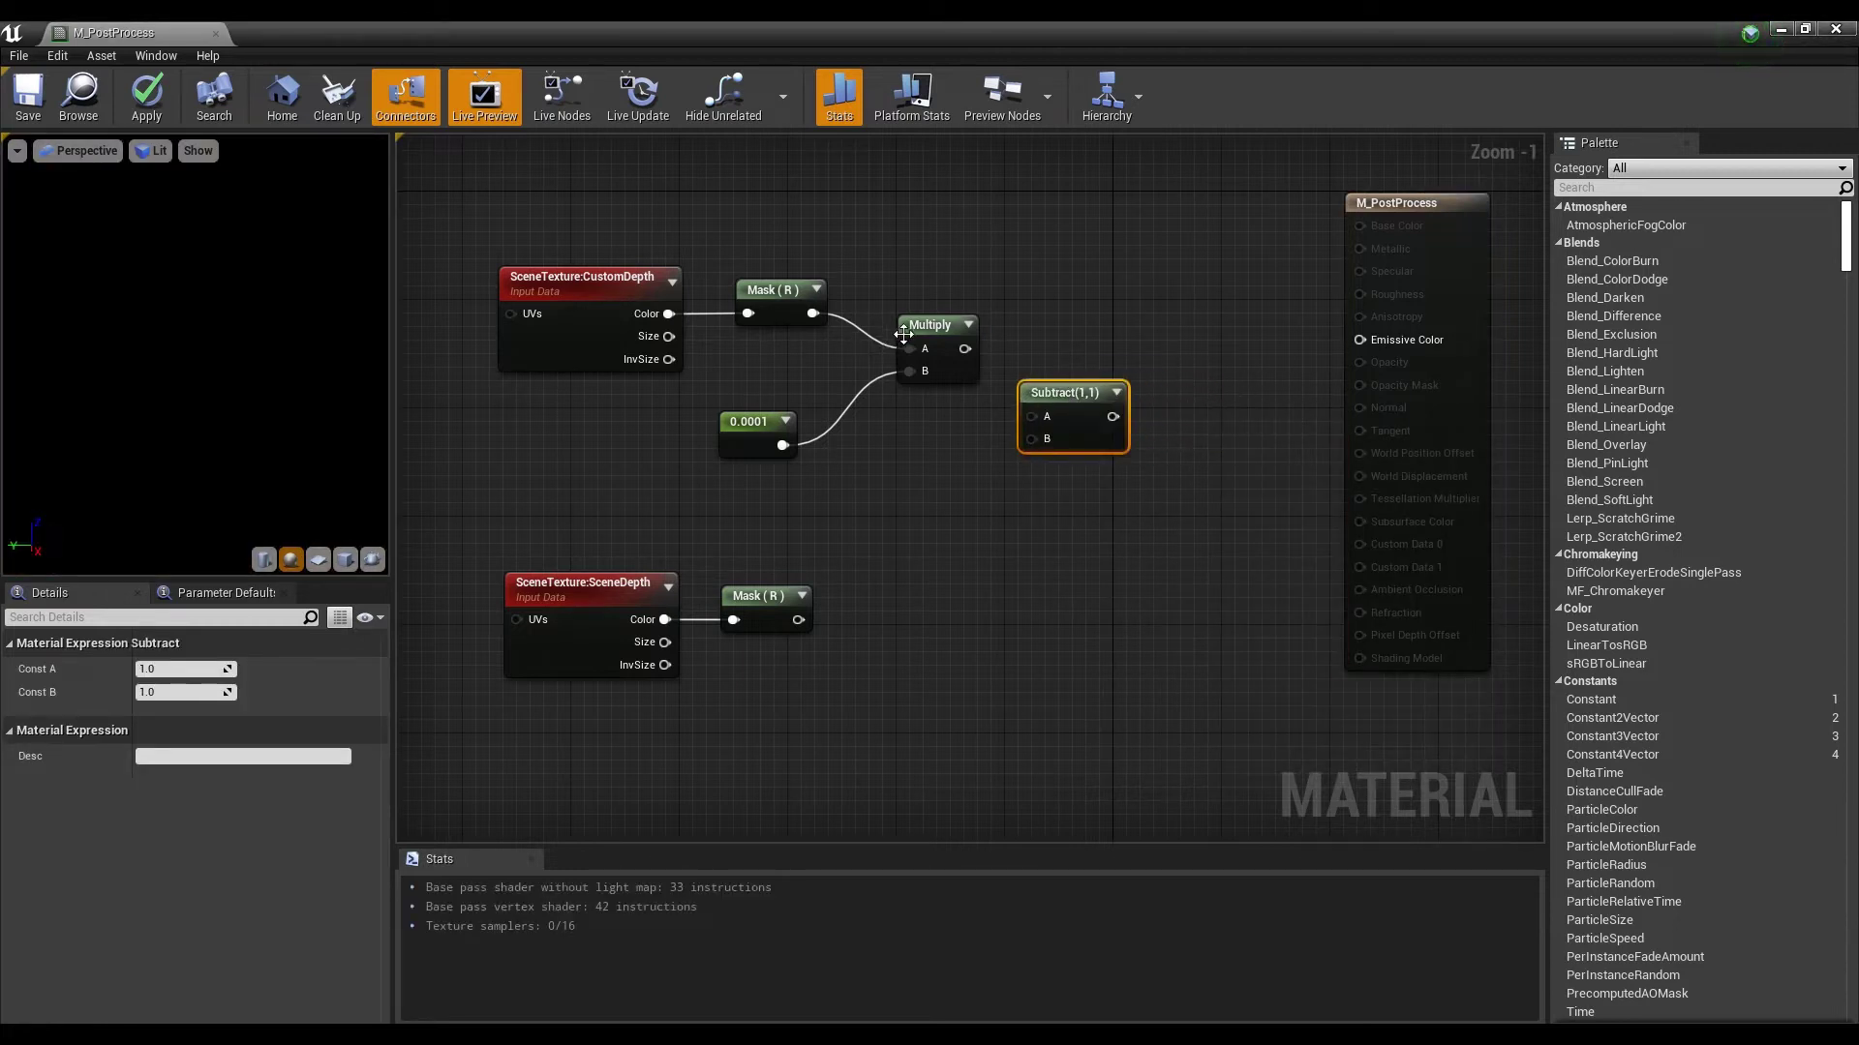
Step: Move the Multiply node and its 0.0001 constant together to below the SceneDepth mask
left_click_drag(973, 303, 966, 316)
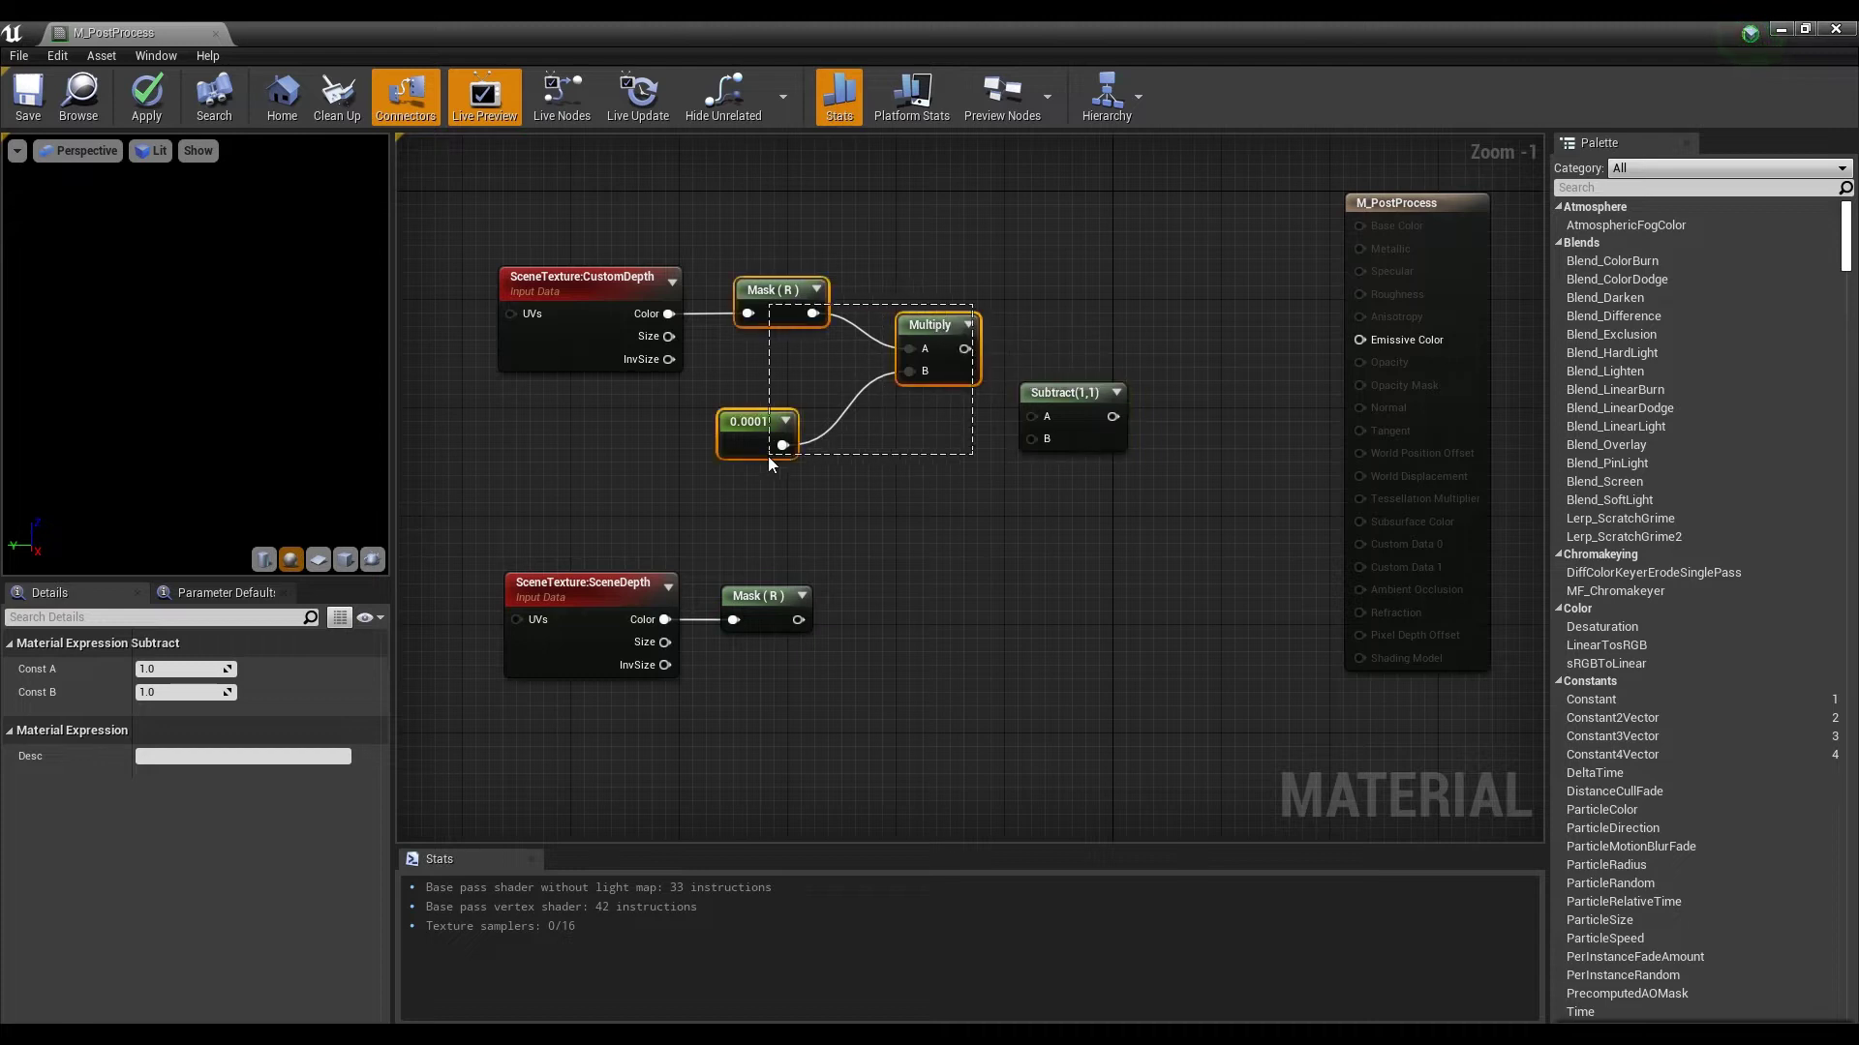
left_click_drag(768, 456, 807, 376)
left_click_drag(925, 461, 928, 455)
left_click_drag(931, 360, 985, 686)
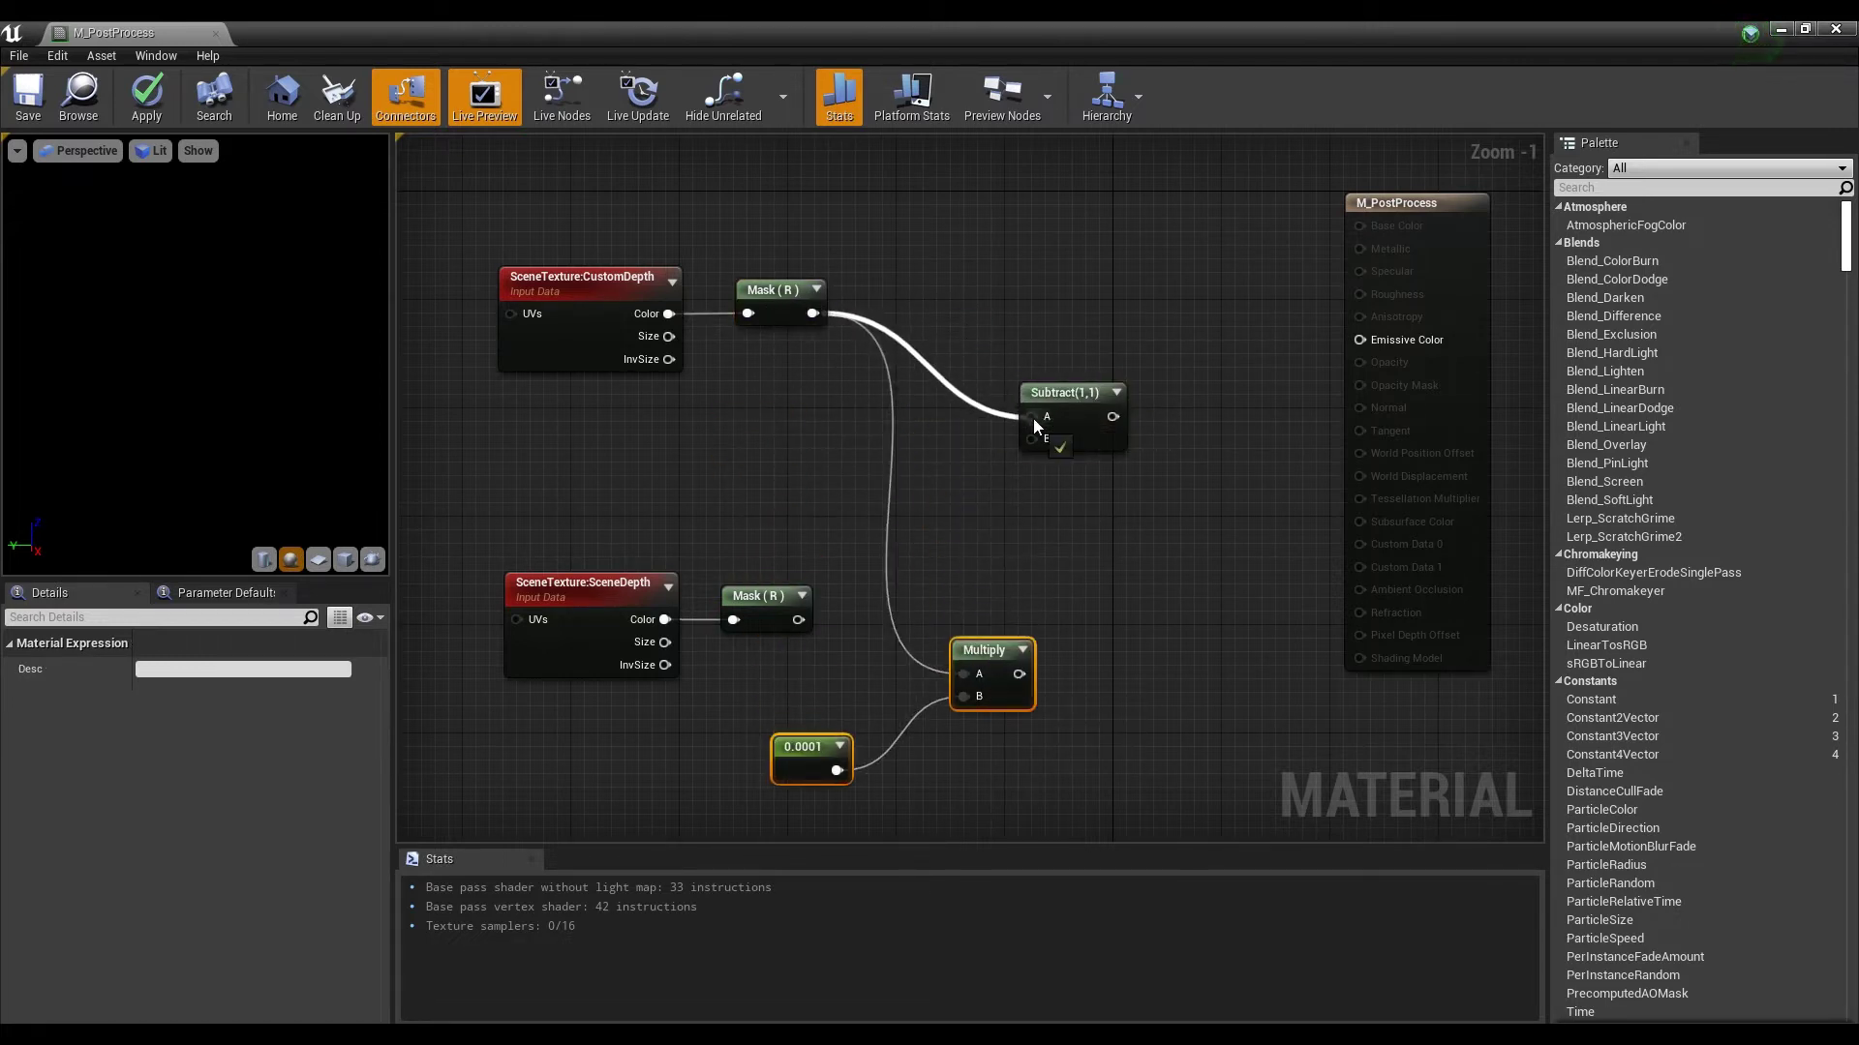
Step: Subtract the SceneDepth mask from the CustomDepth mask, feed the result into Emissive Color, and save to check it in the level
left_click_drag(1032, 418, 1031, 418)
left_click_drag(797, 619, 1373, 345)
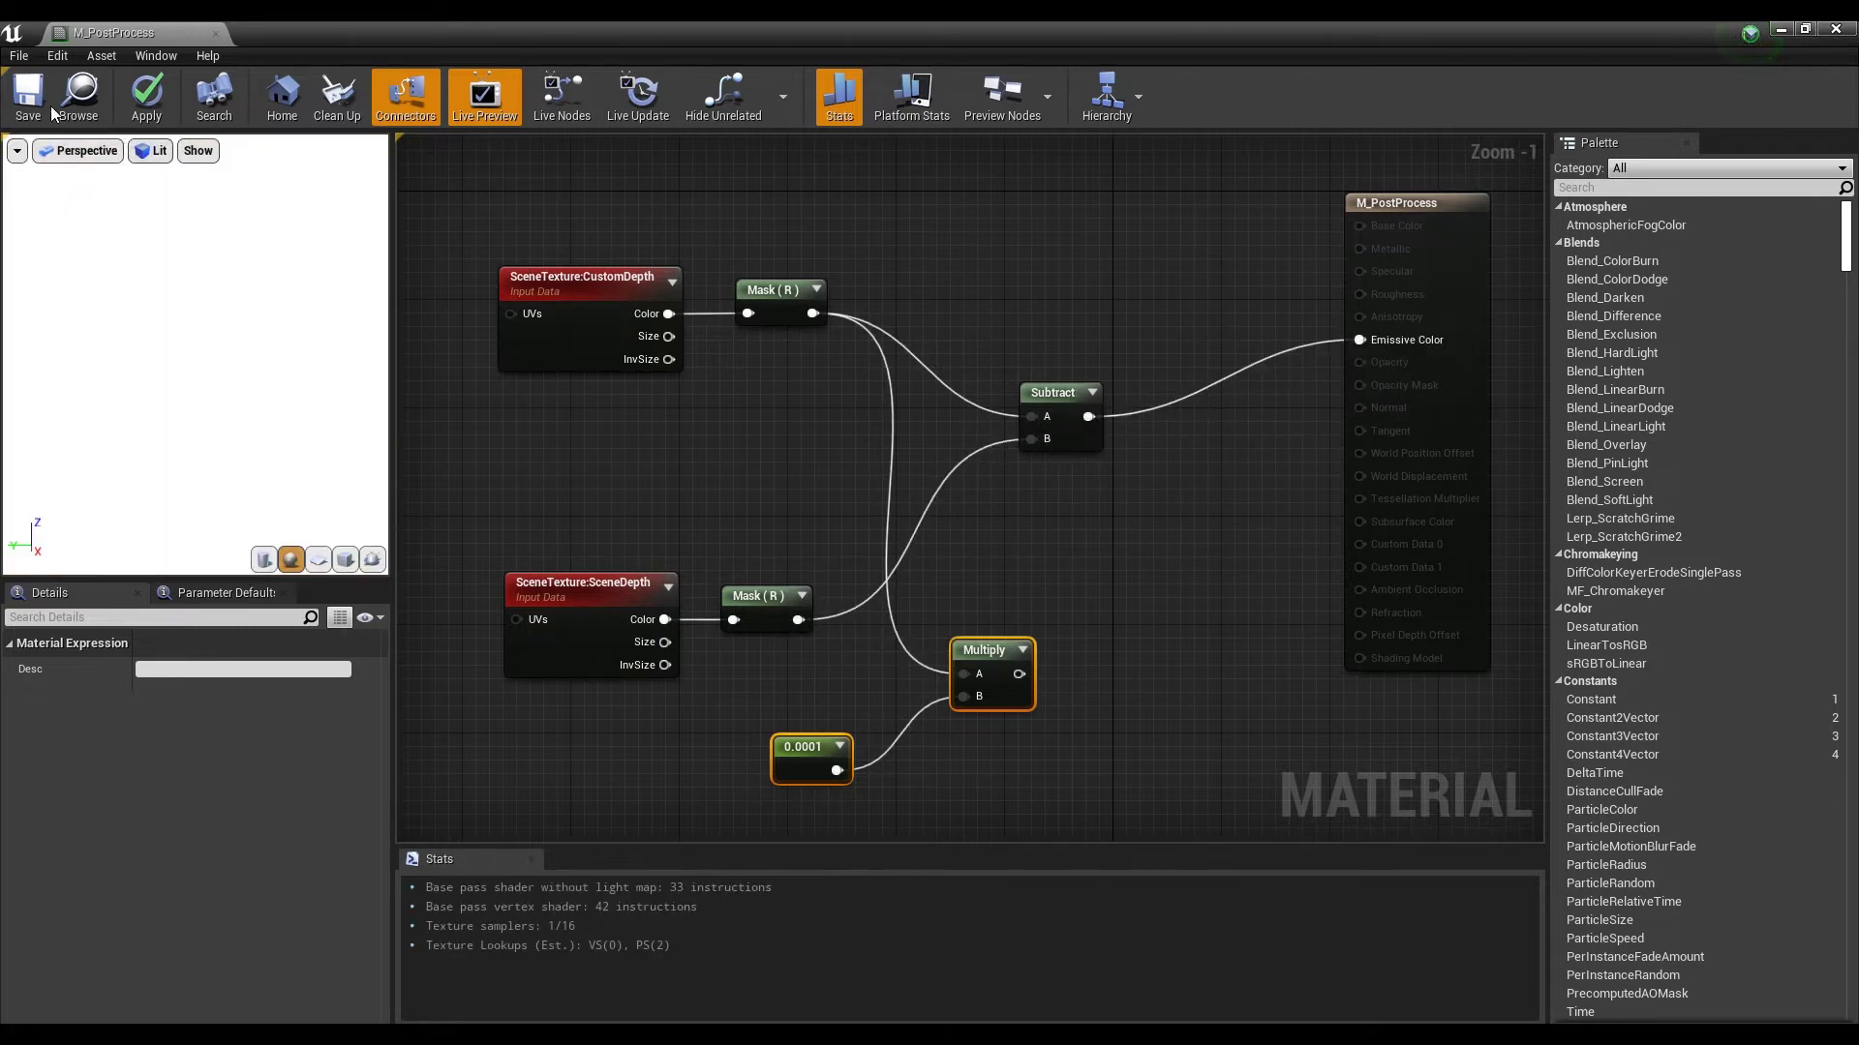
left_click(35, 107)
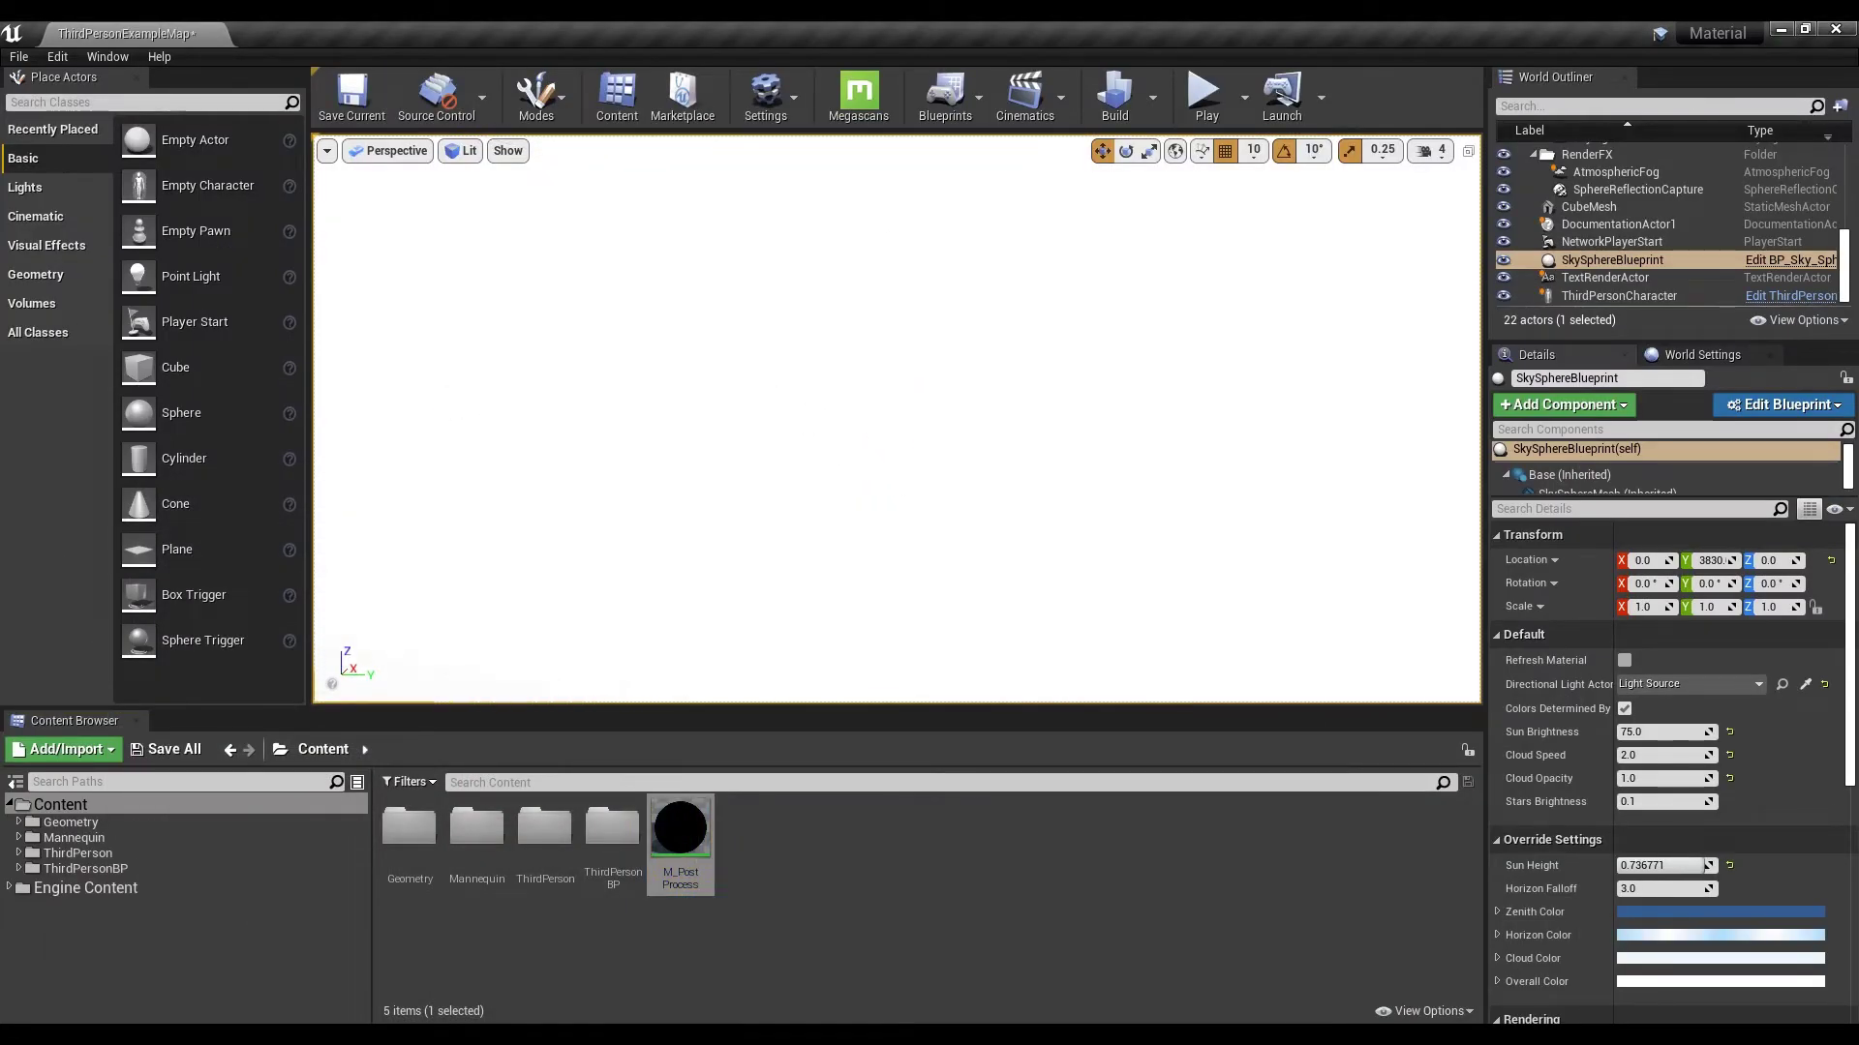
right_click_drag(896, 418, 978, 475)
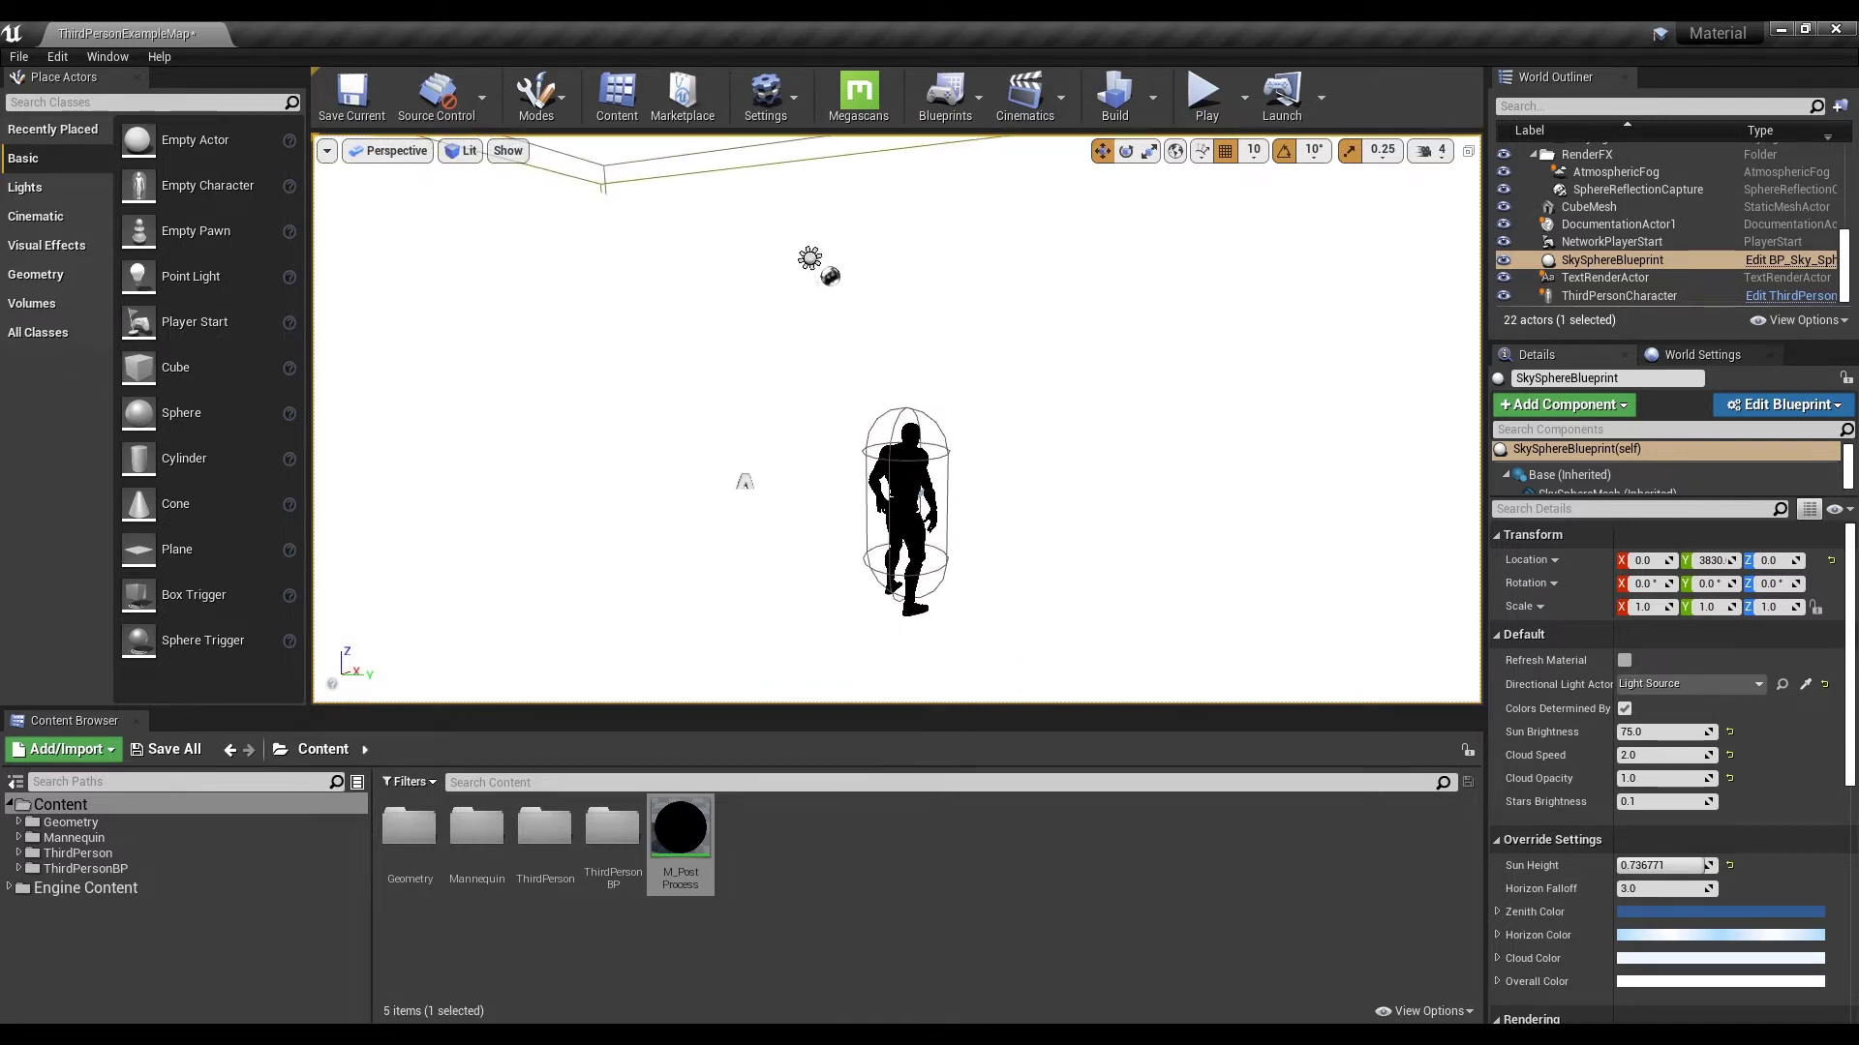
Step: Reopen M_PostProcess, detach Subtract from Emissive Color, and shift the output and Multiply nodes to make room
double_click(695, 821)
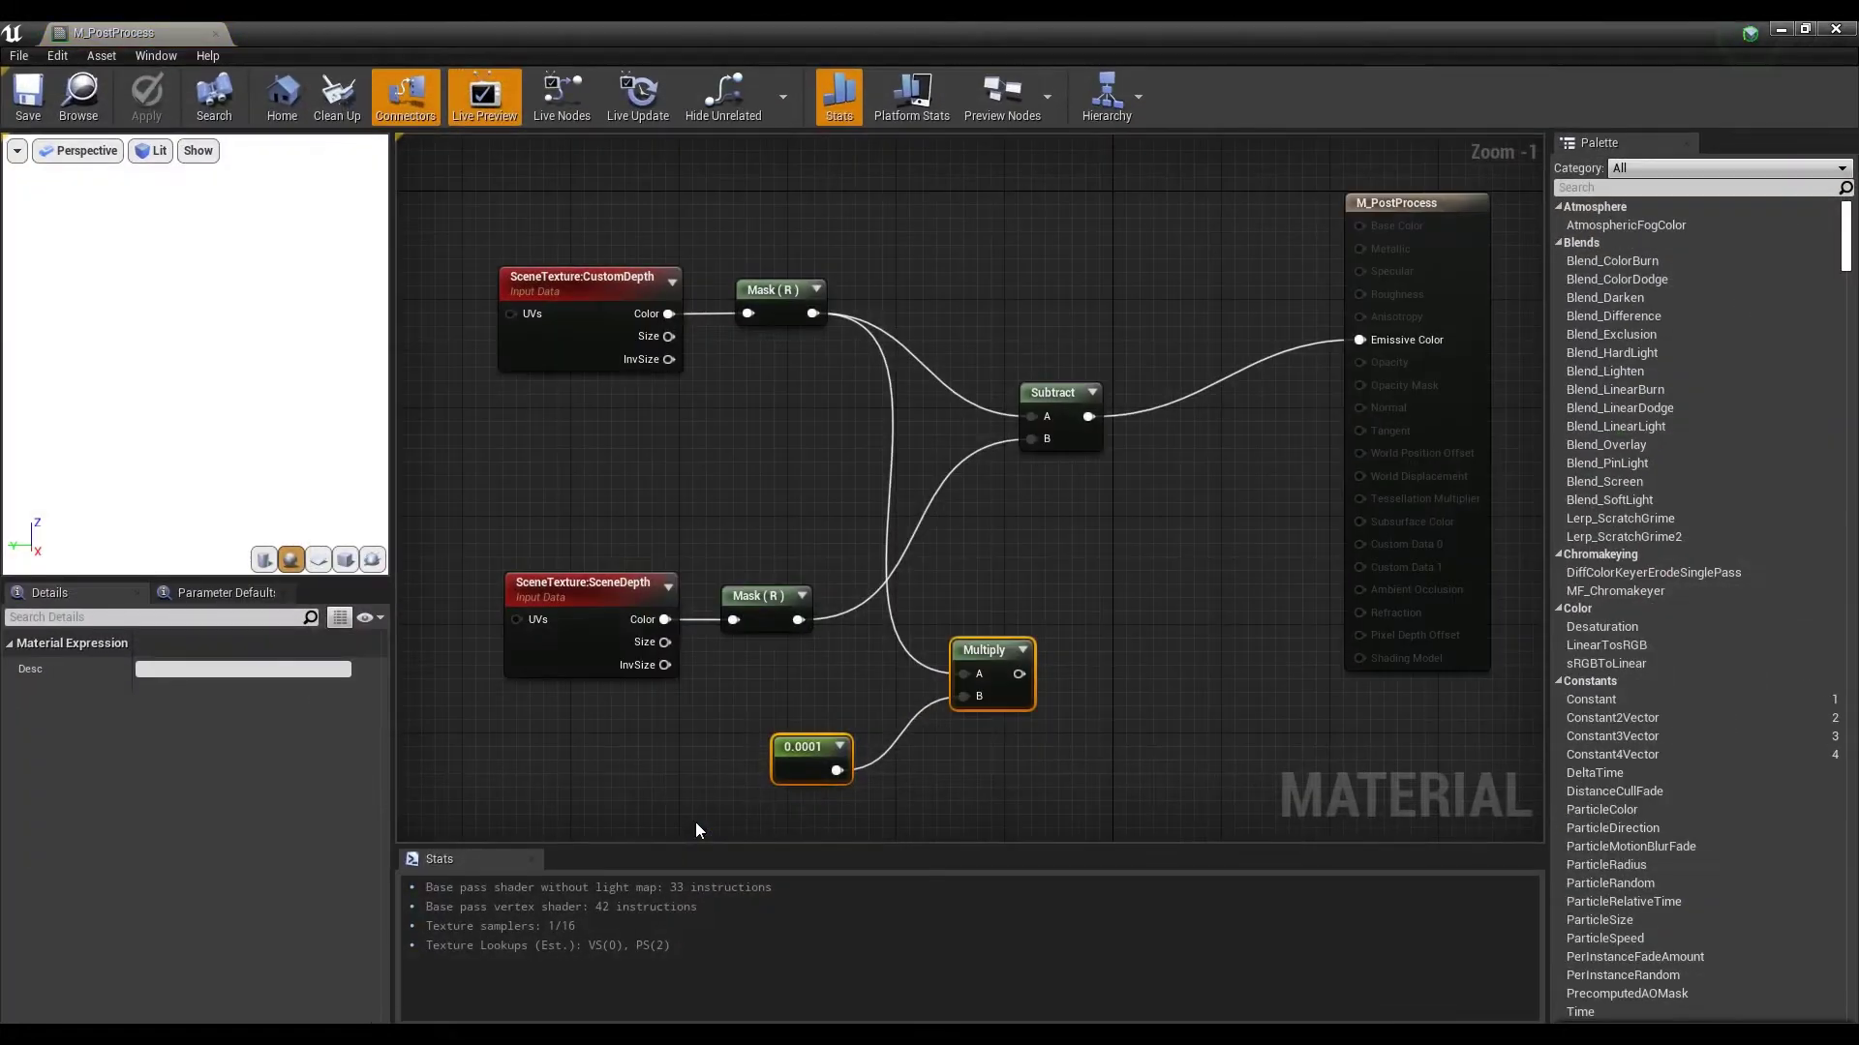
left_click_drag(1343, 335, 1479, 362)
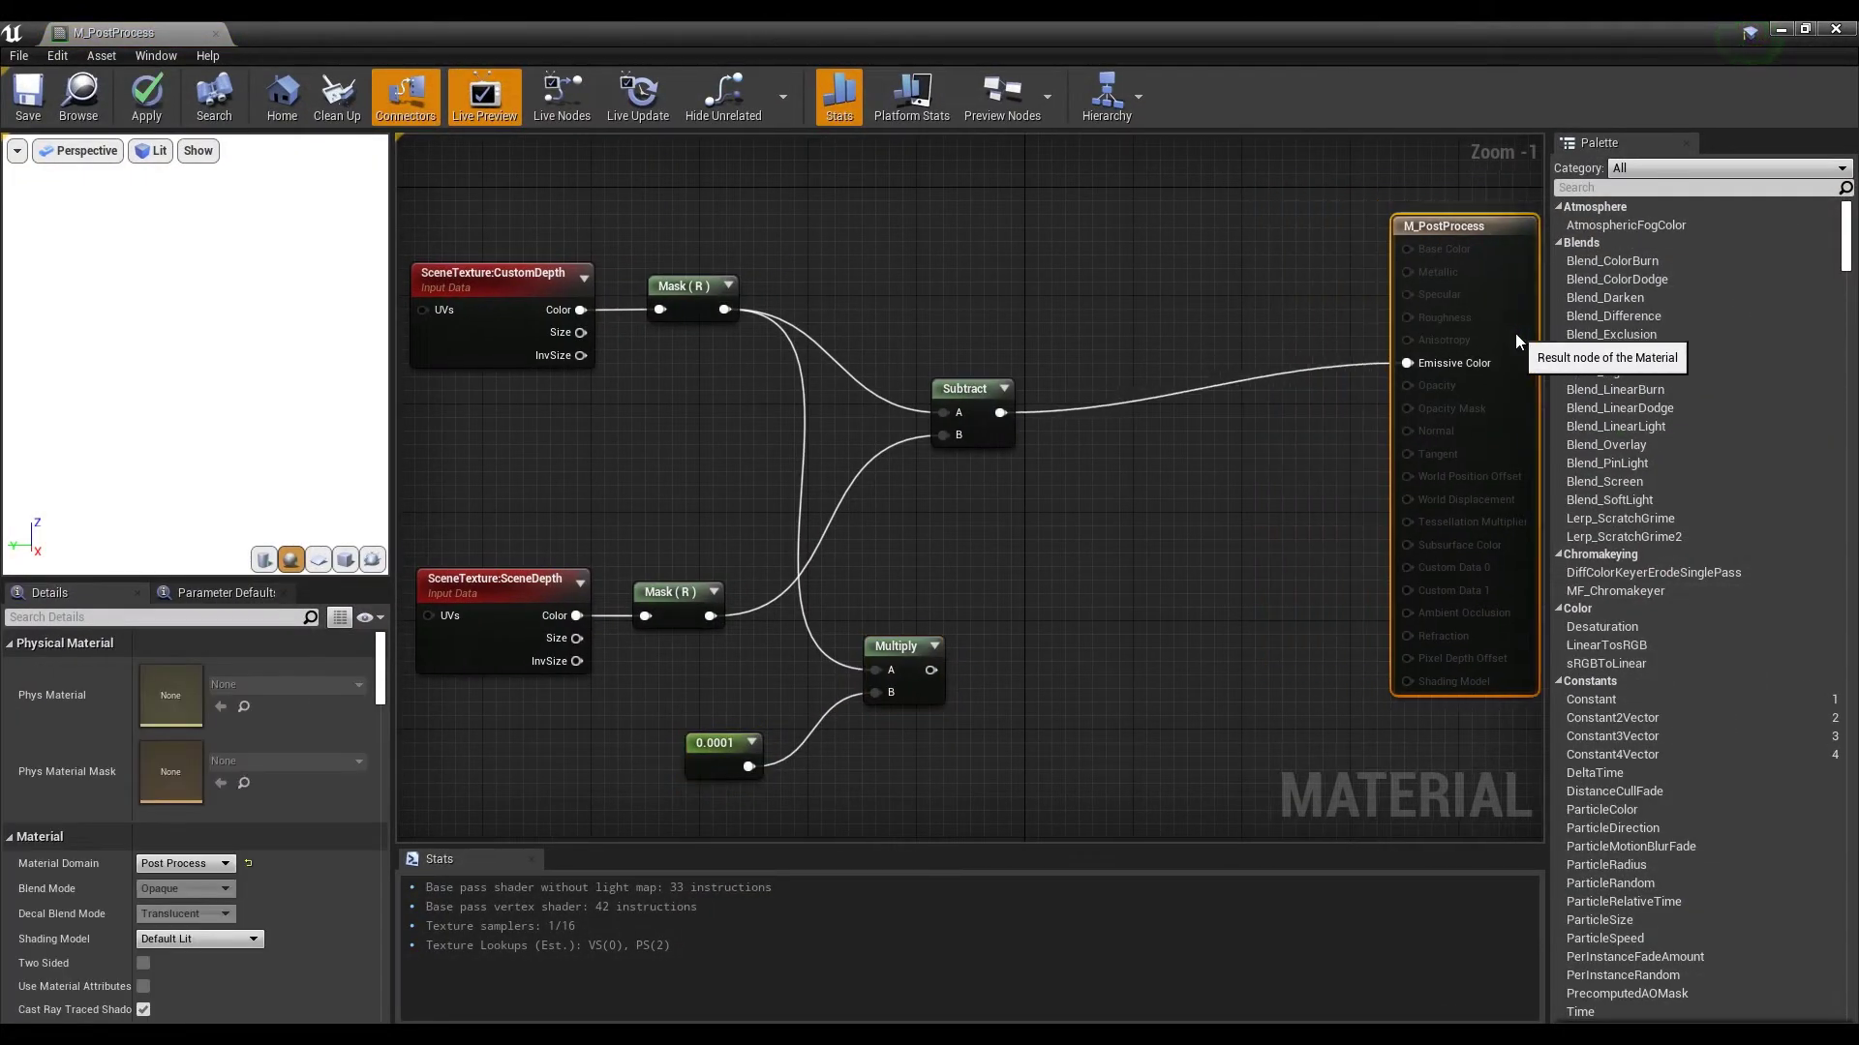
left_click_drag(900, 650, 928, 649)
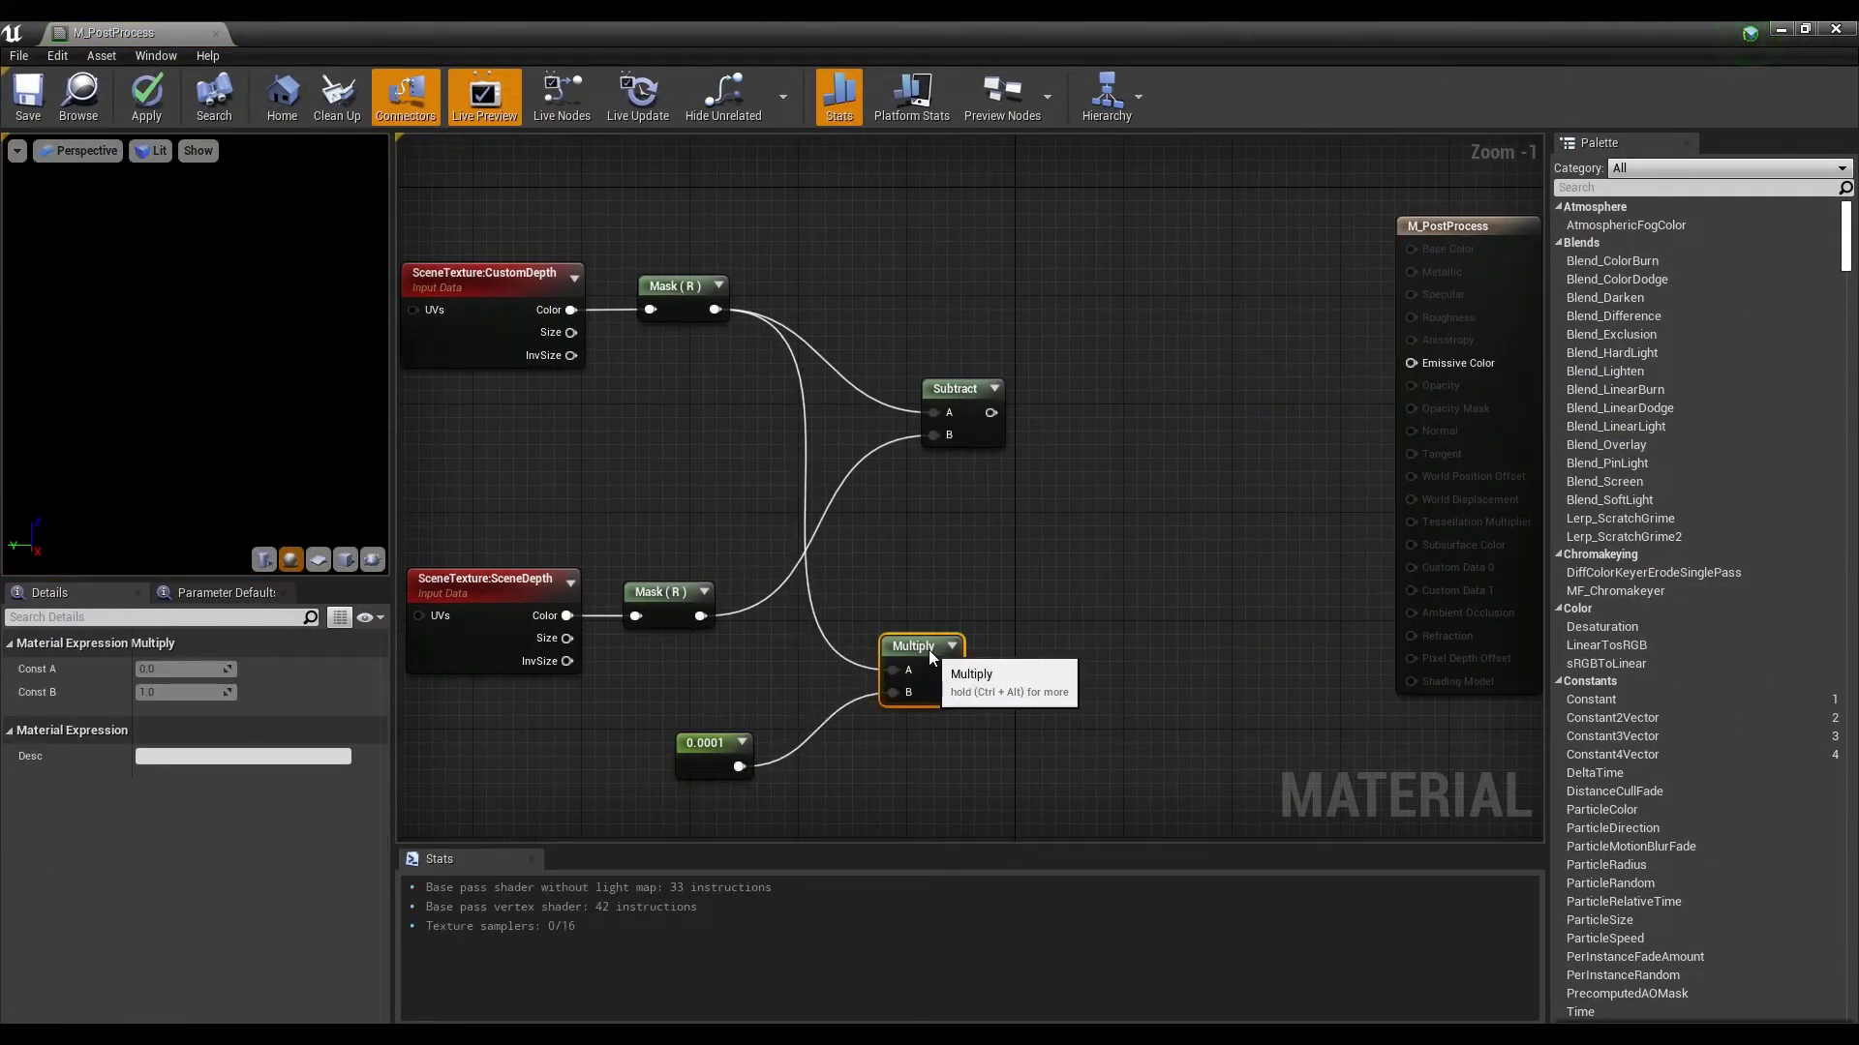
Step: Add a OneMinus node after Multiply and connect the Multiply output to its input
right_click(1062, 627)
type("on")
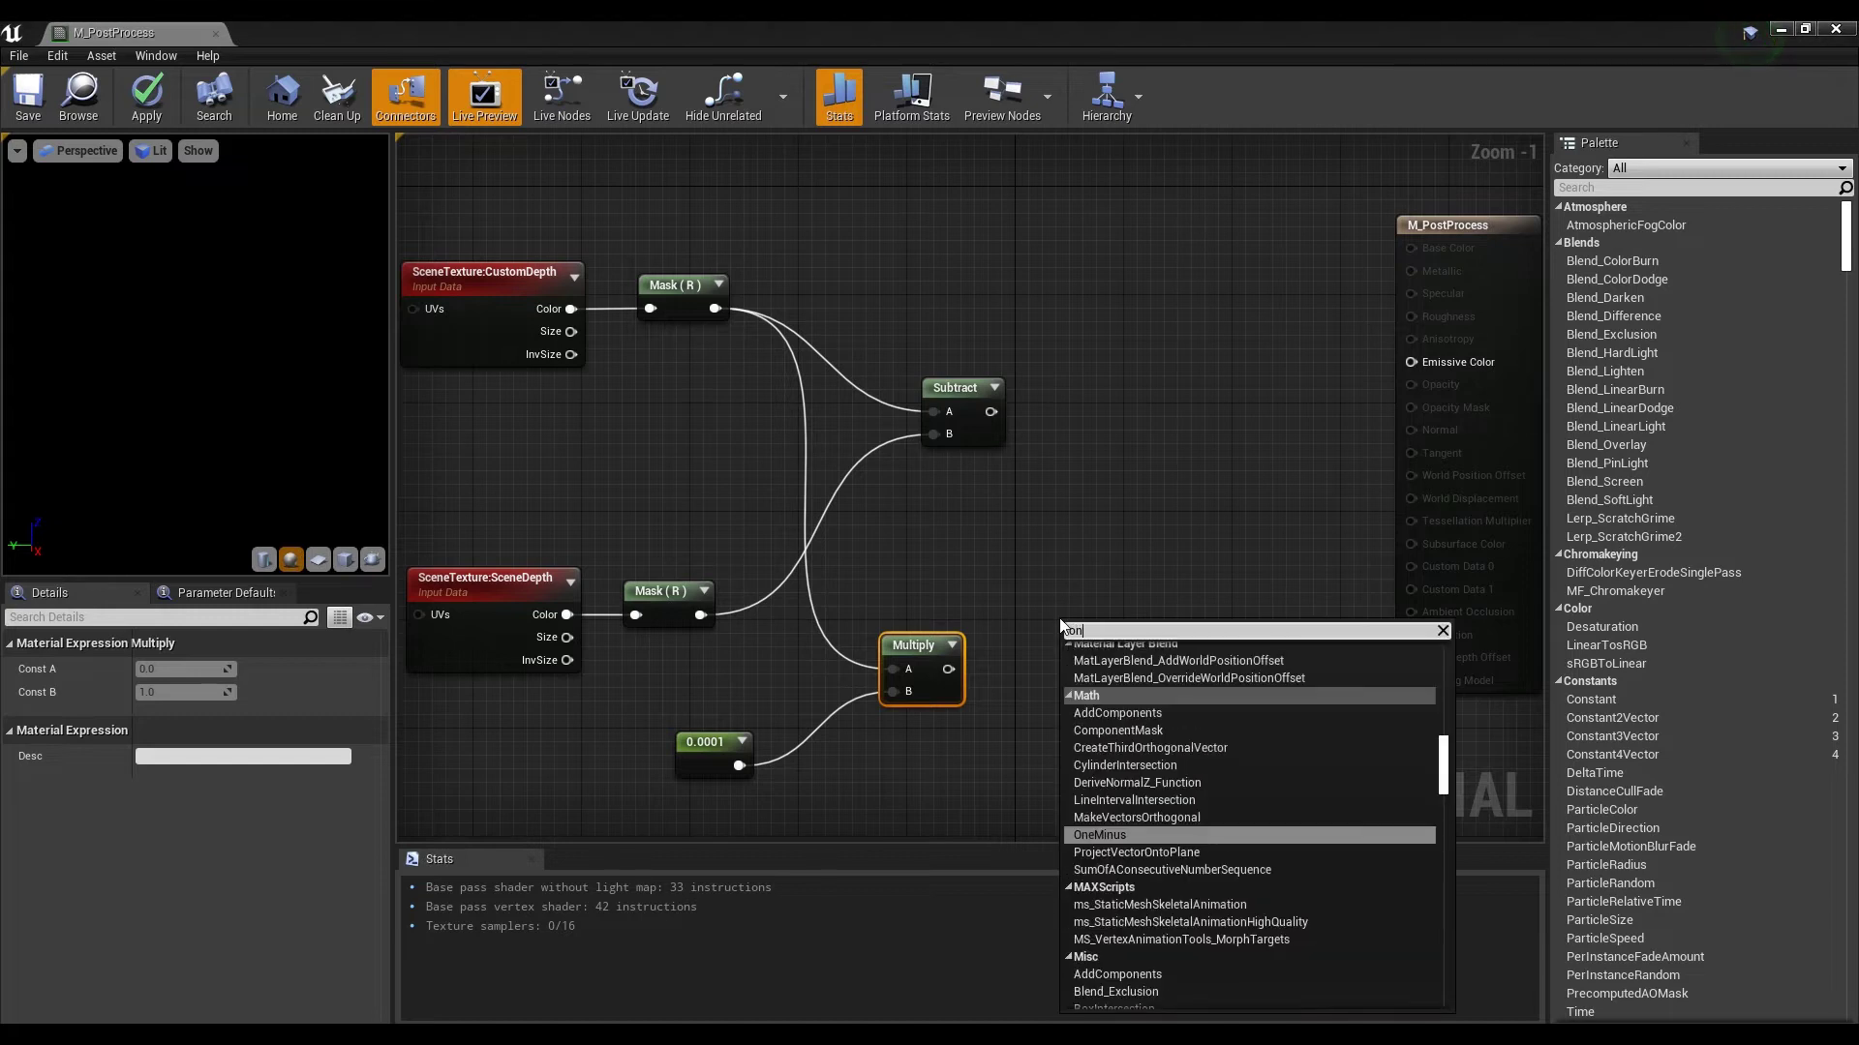
type("e")
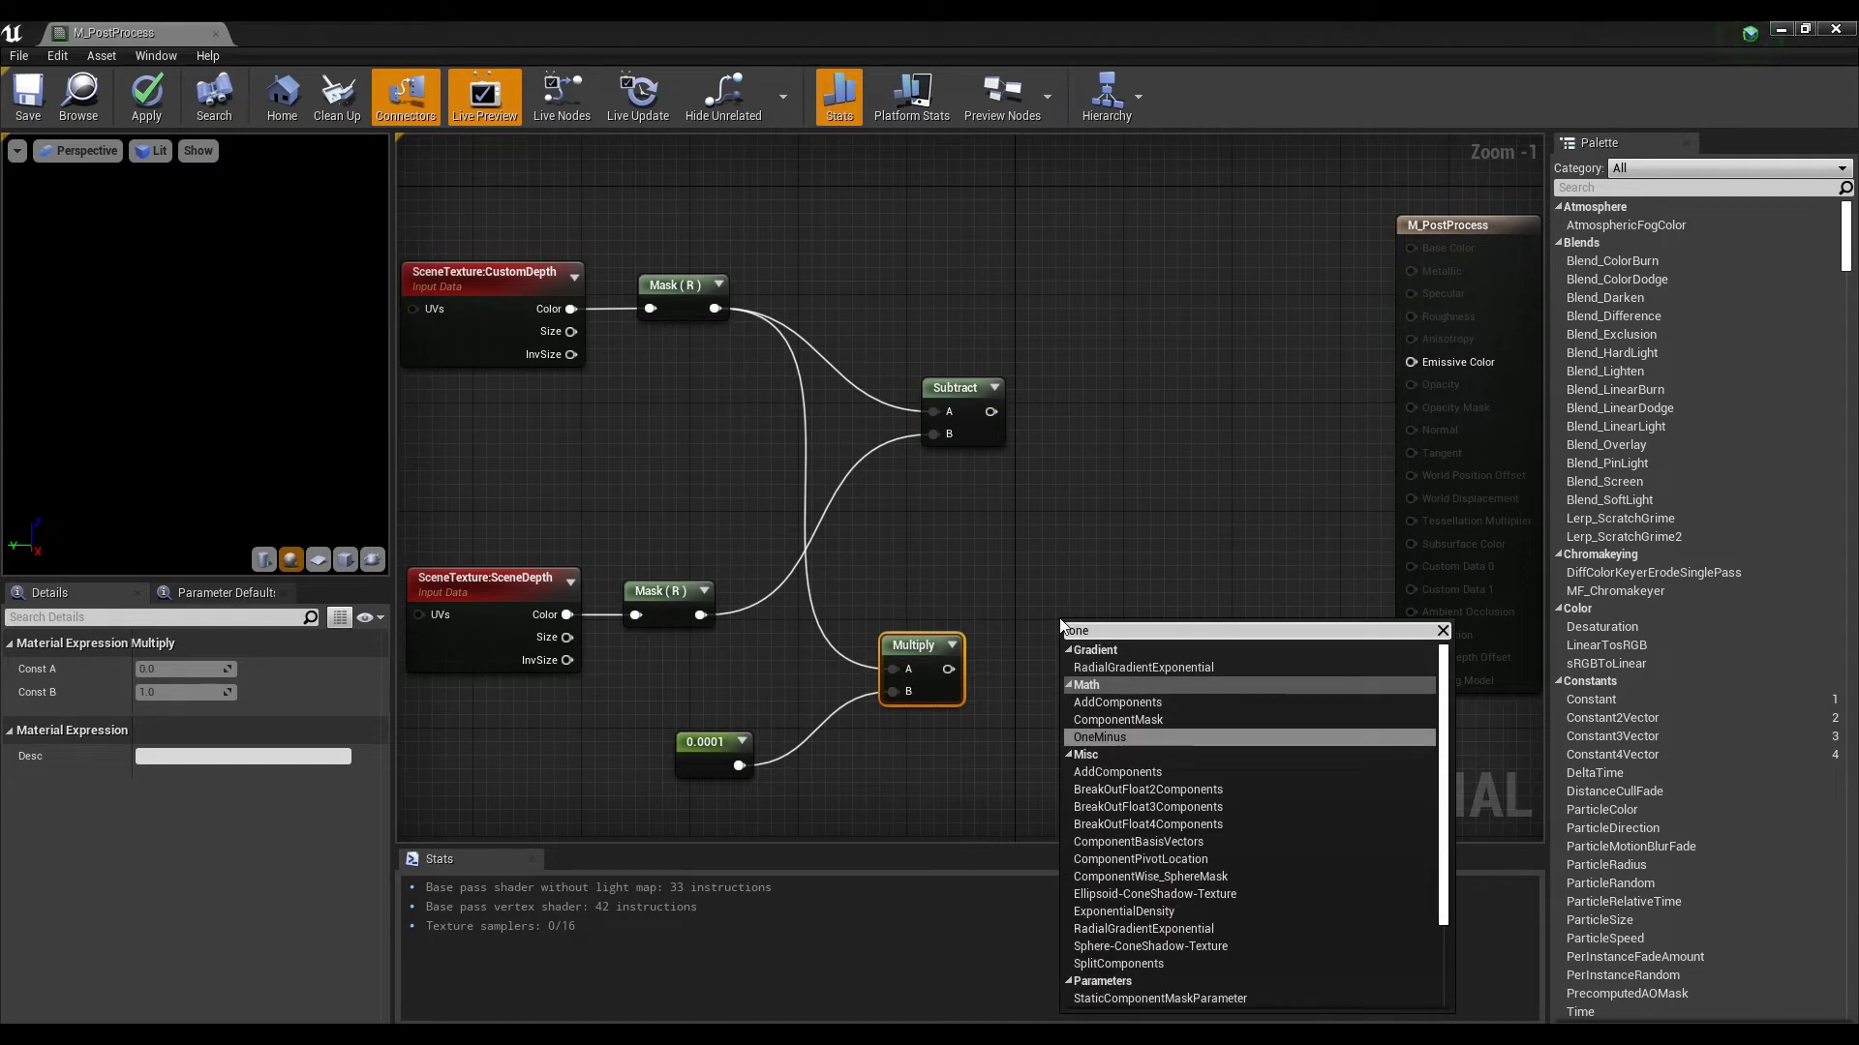
key("Return")
left_click_drag(948, 669, 1098, 653)
right_click_drag(1097, 646, 979, 680)
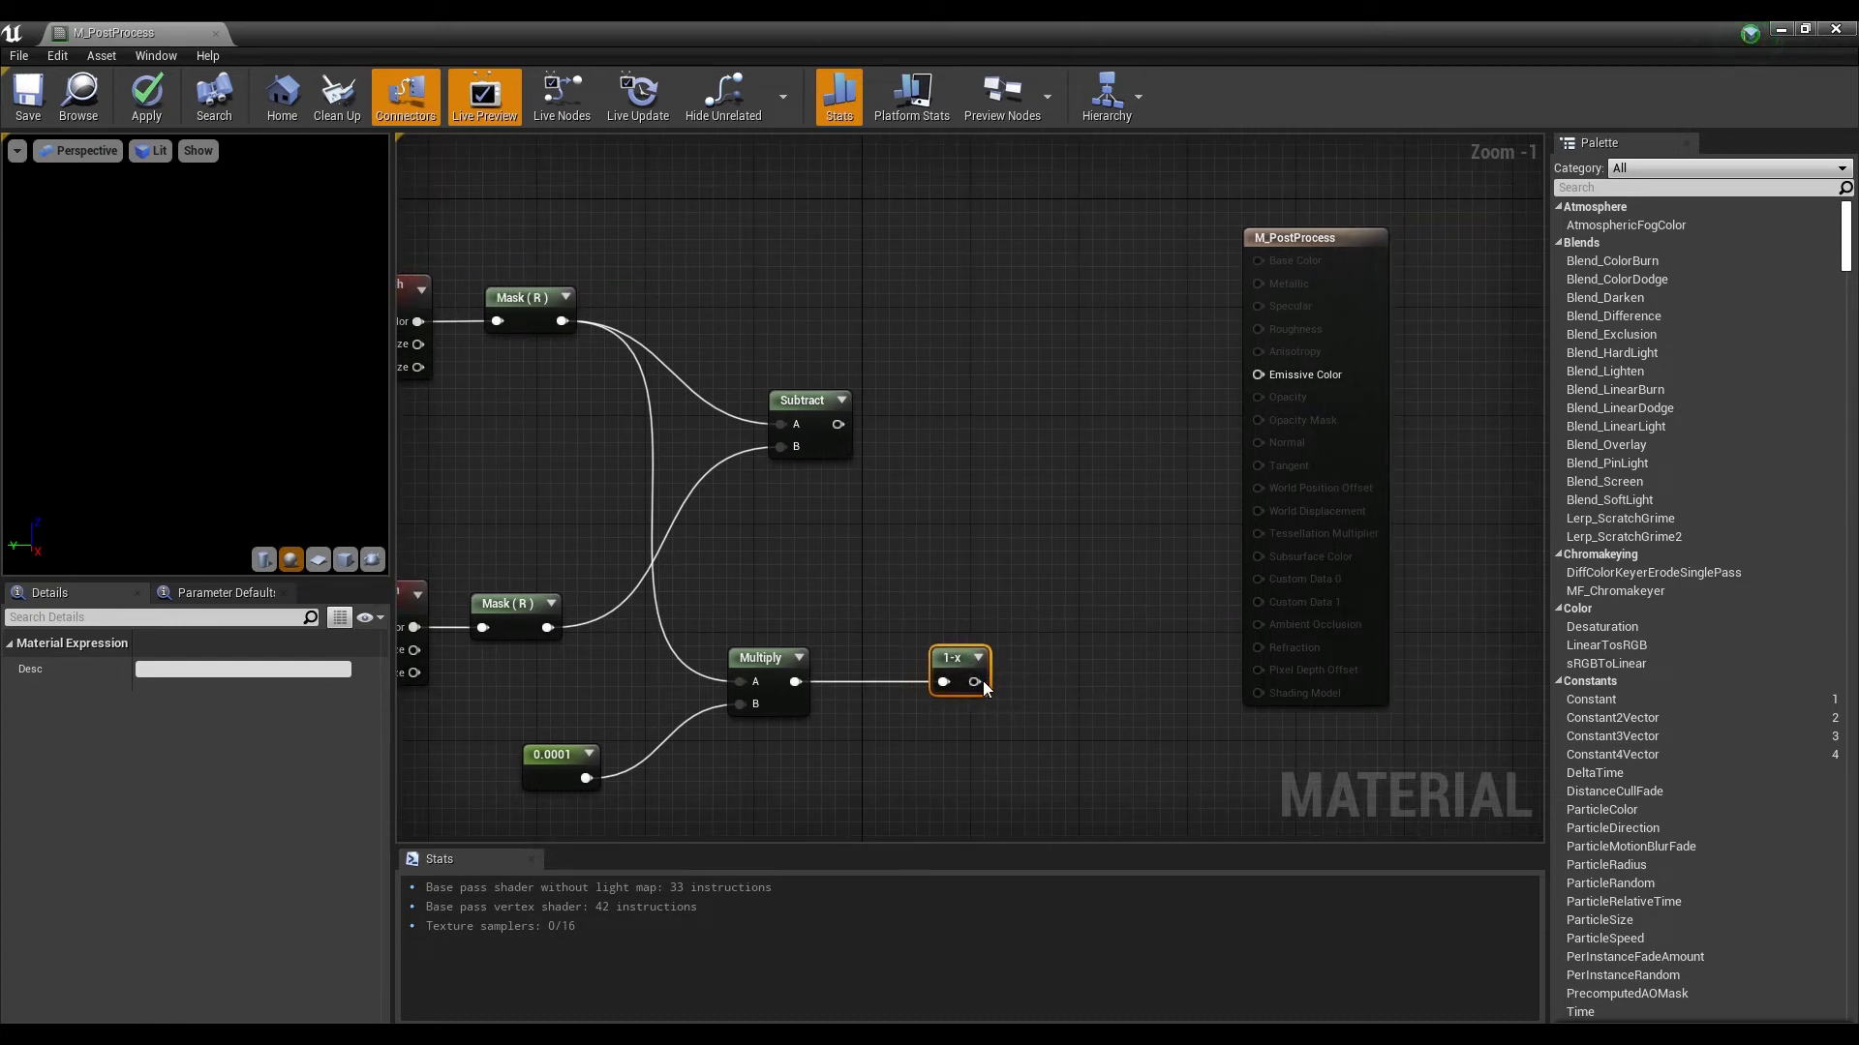
Step: Feed Emissive Color from the 1-x node, apply the material and view the effect on the character in the level
left_click_drag(986, 682, 1270, 380)
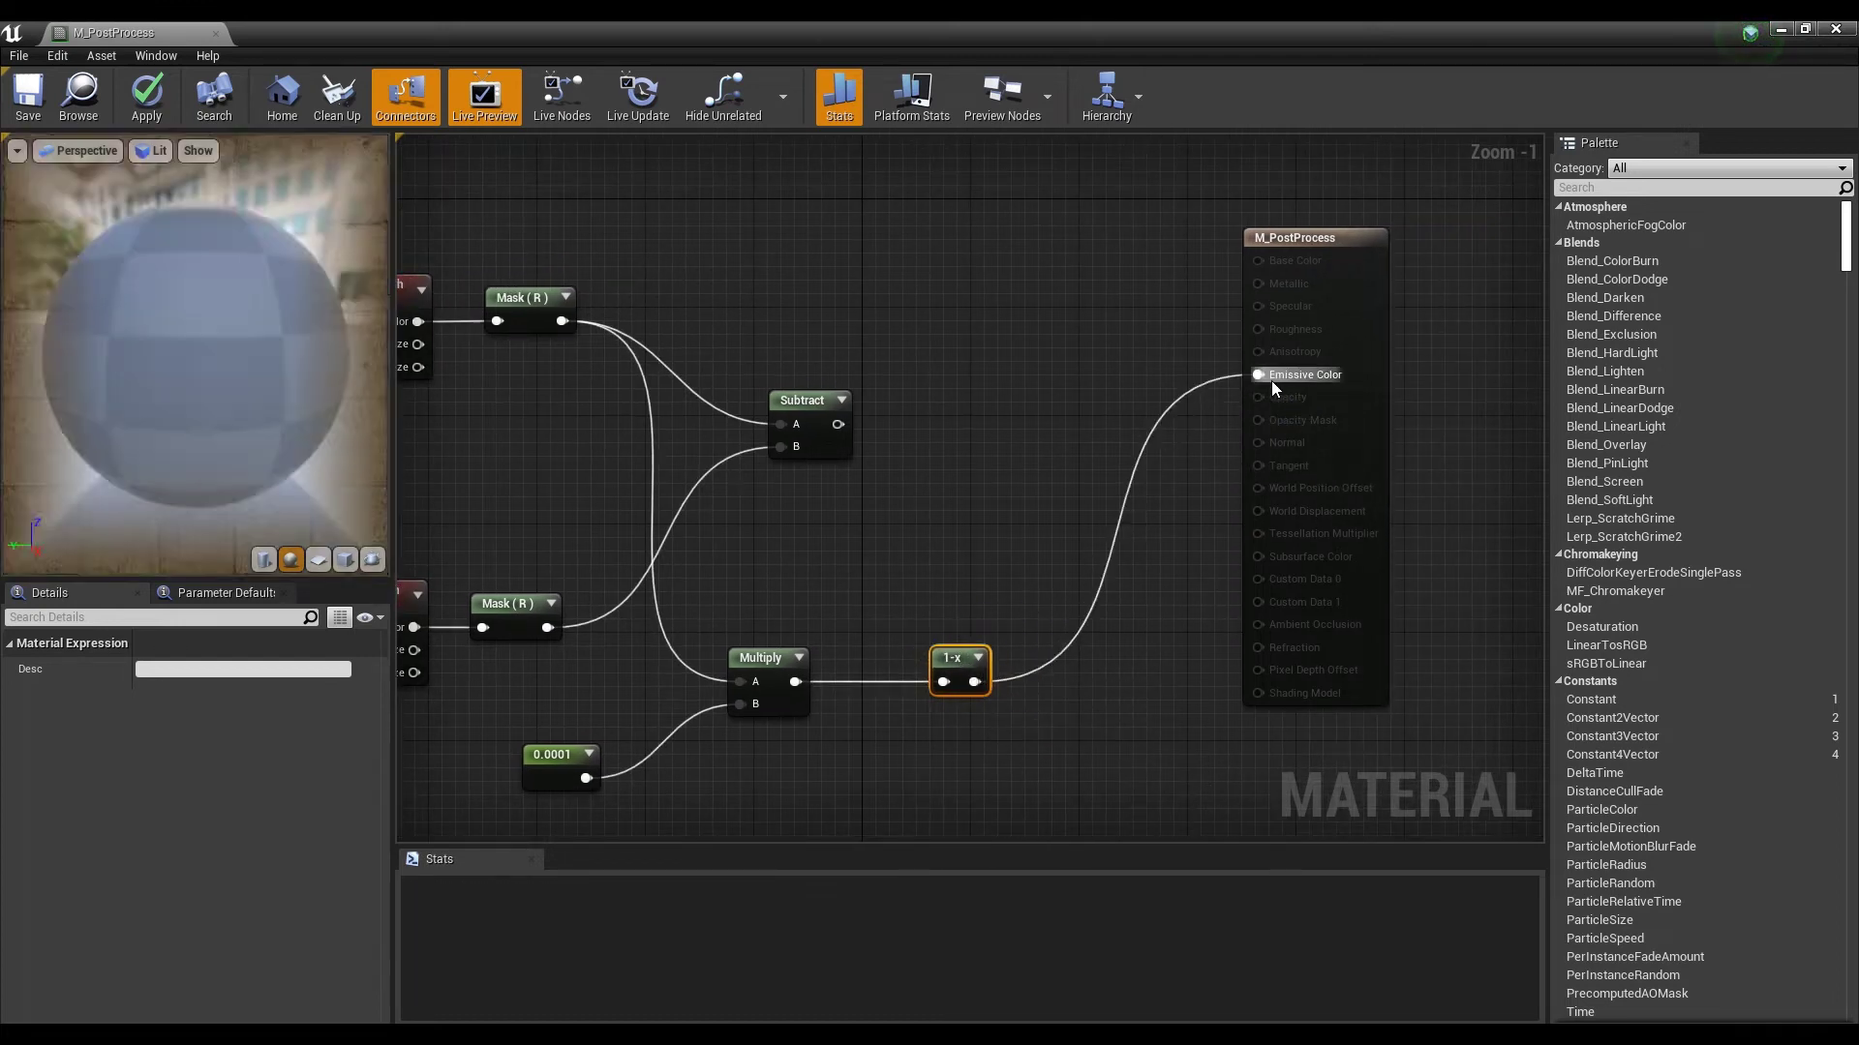
left_click(146, 97)
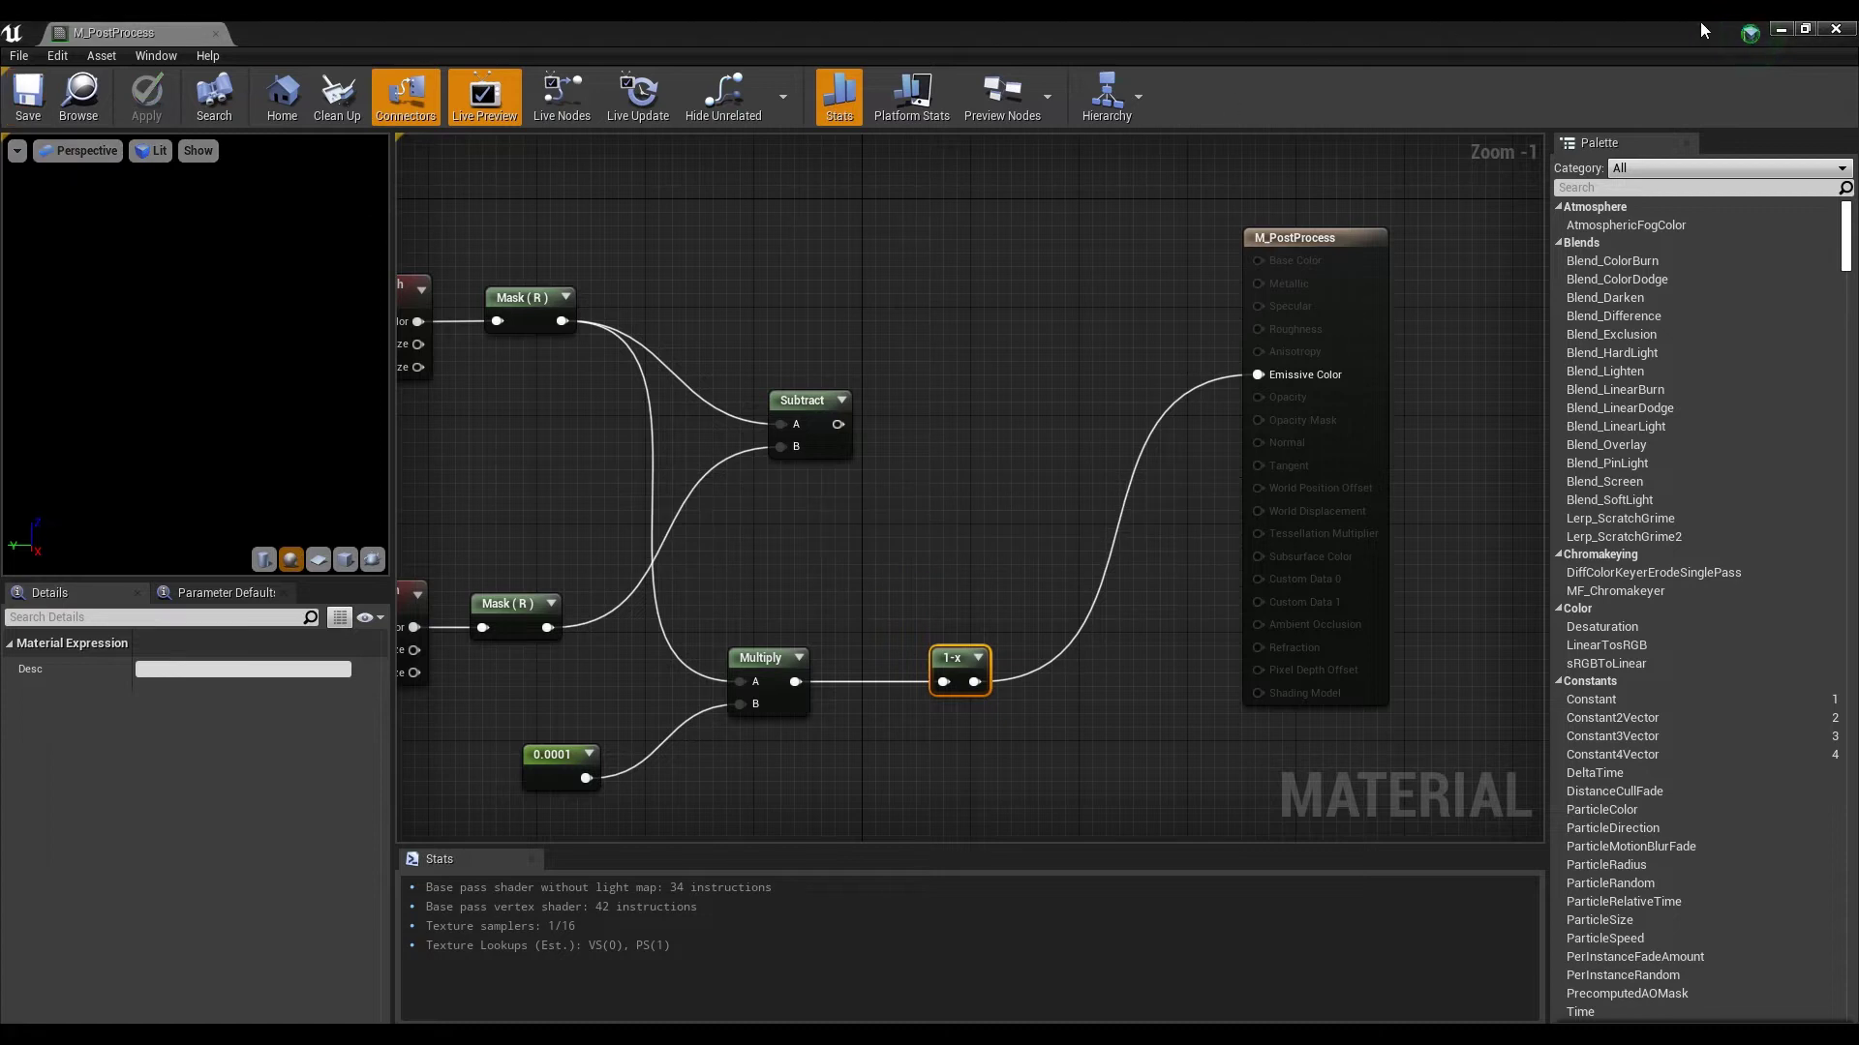
left_click(1779, 29)
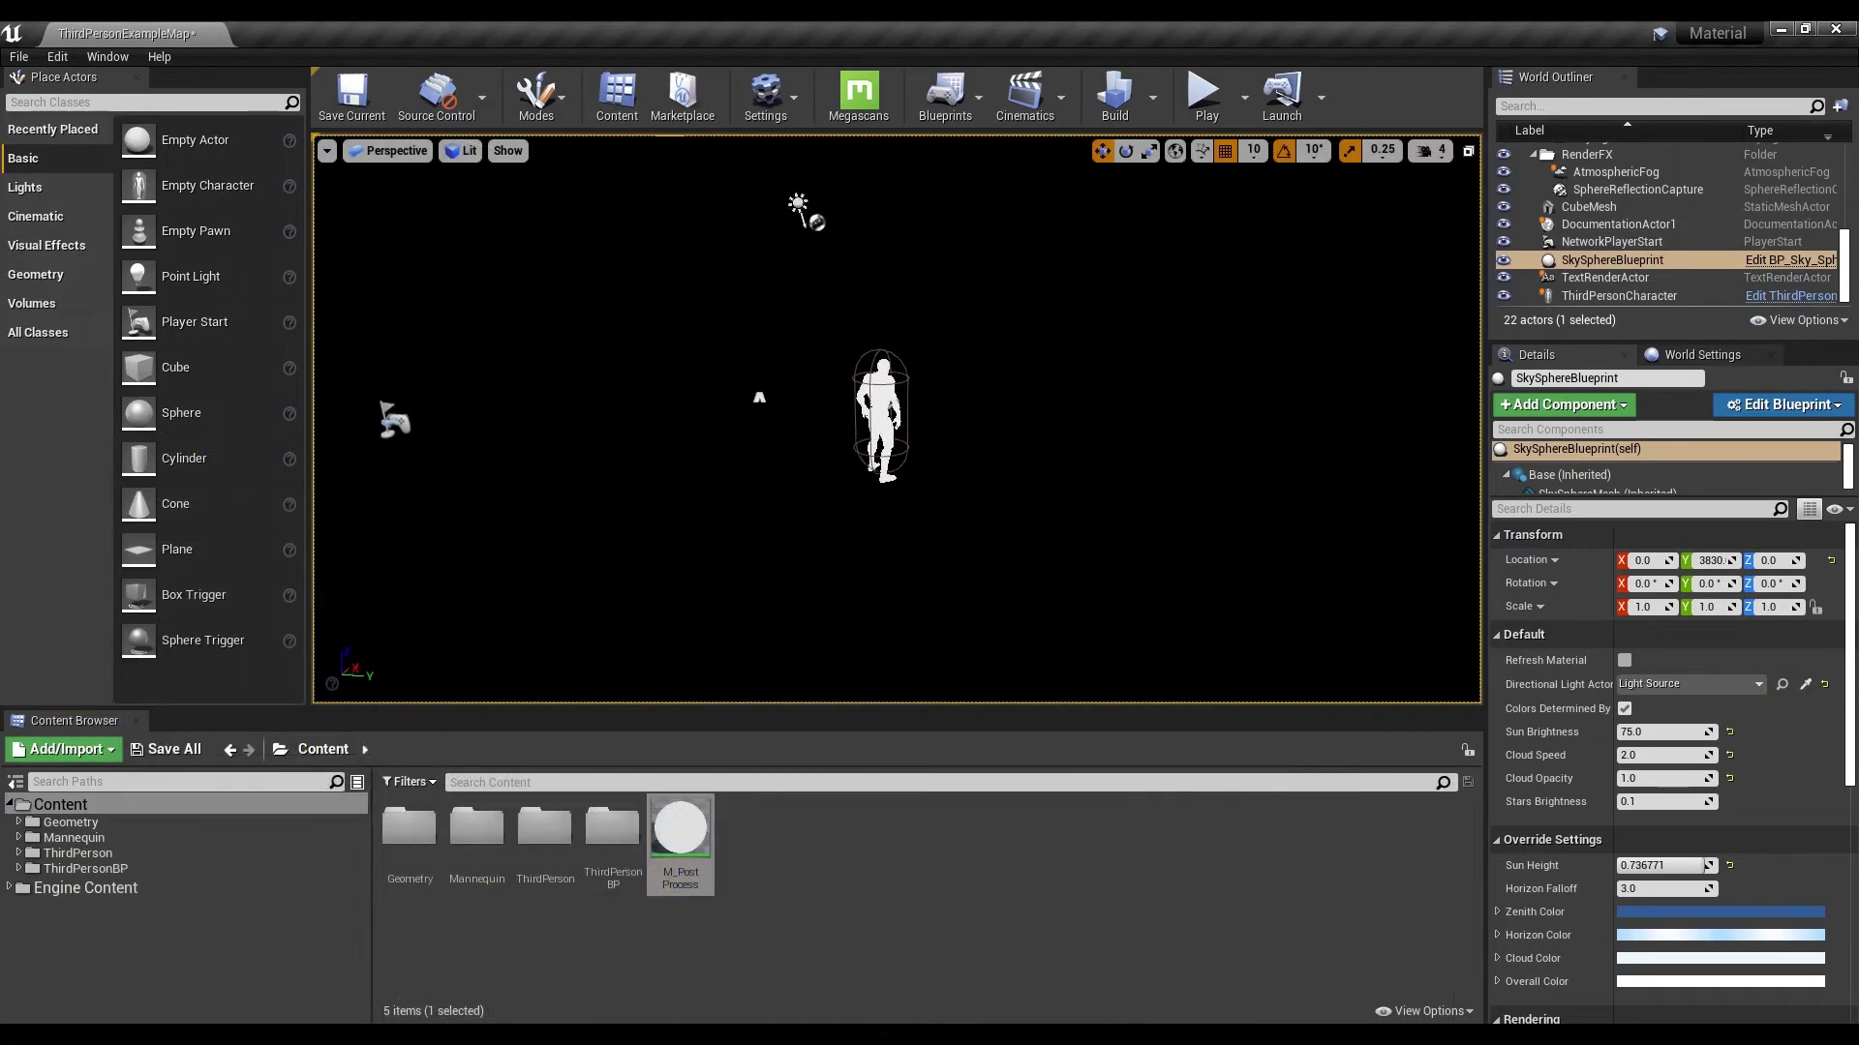
right_click_drag(896, 419, 707, 387)
right_click_drag(1019, 526, 948, 563)
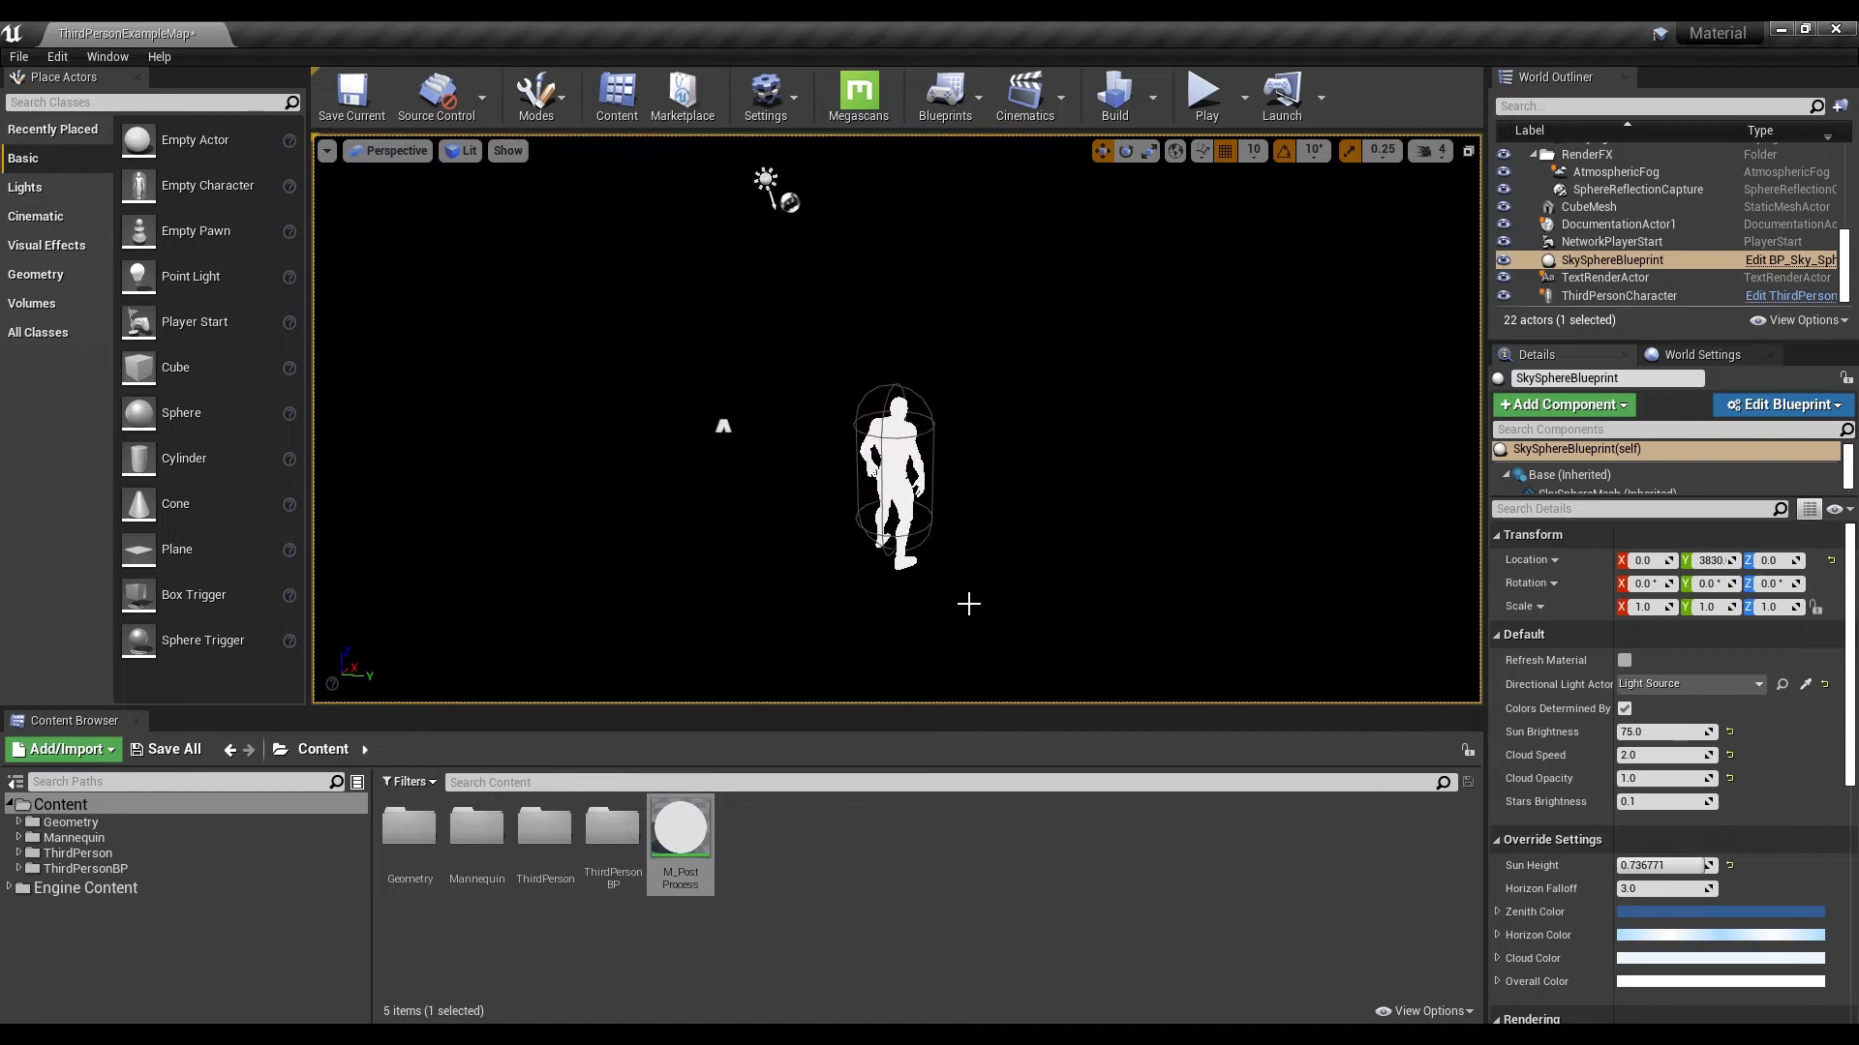
Step: Reopen M_PostProcess and move the material output node farther from the 1-x node
double_click(675, 820)
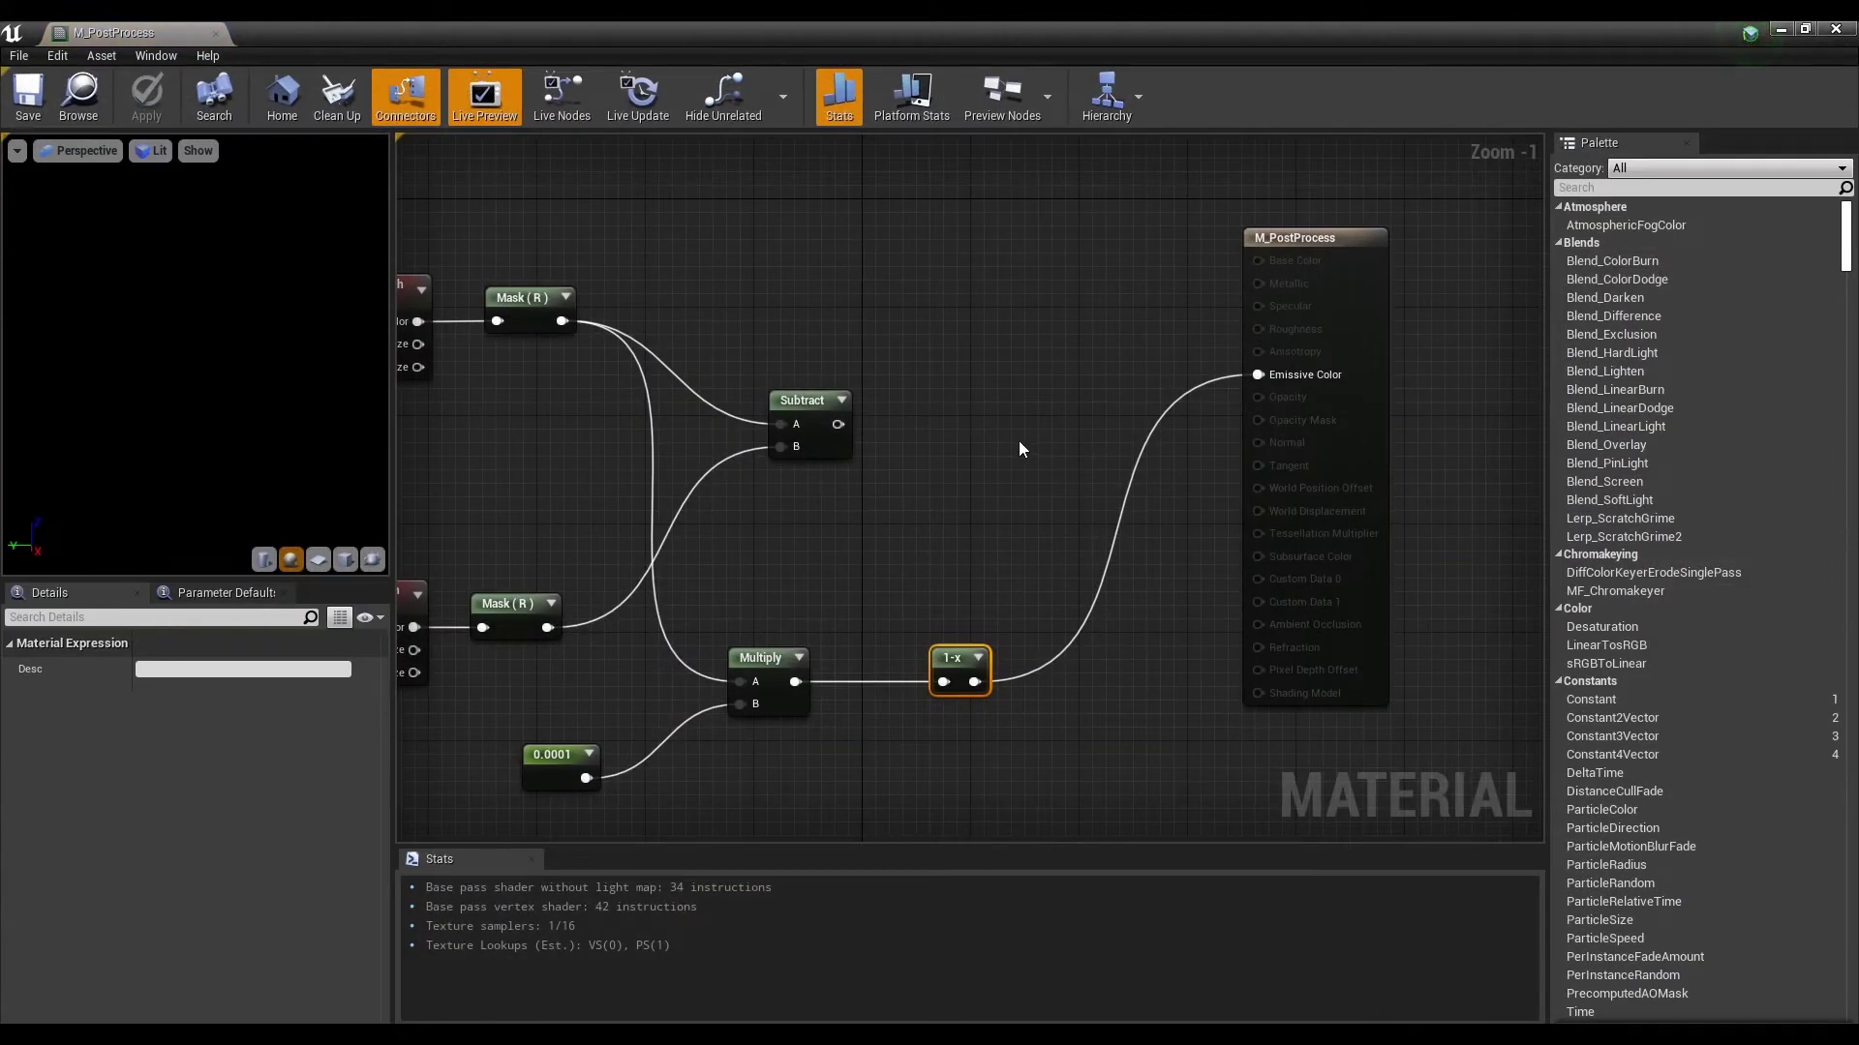
right_click_drag(1018, 439, 1063, 492)
left_click(1082, 379)
right_click_drag(1081, 379, 954, 370)
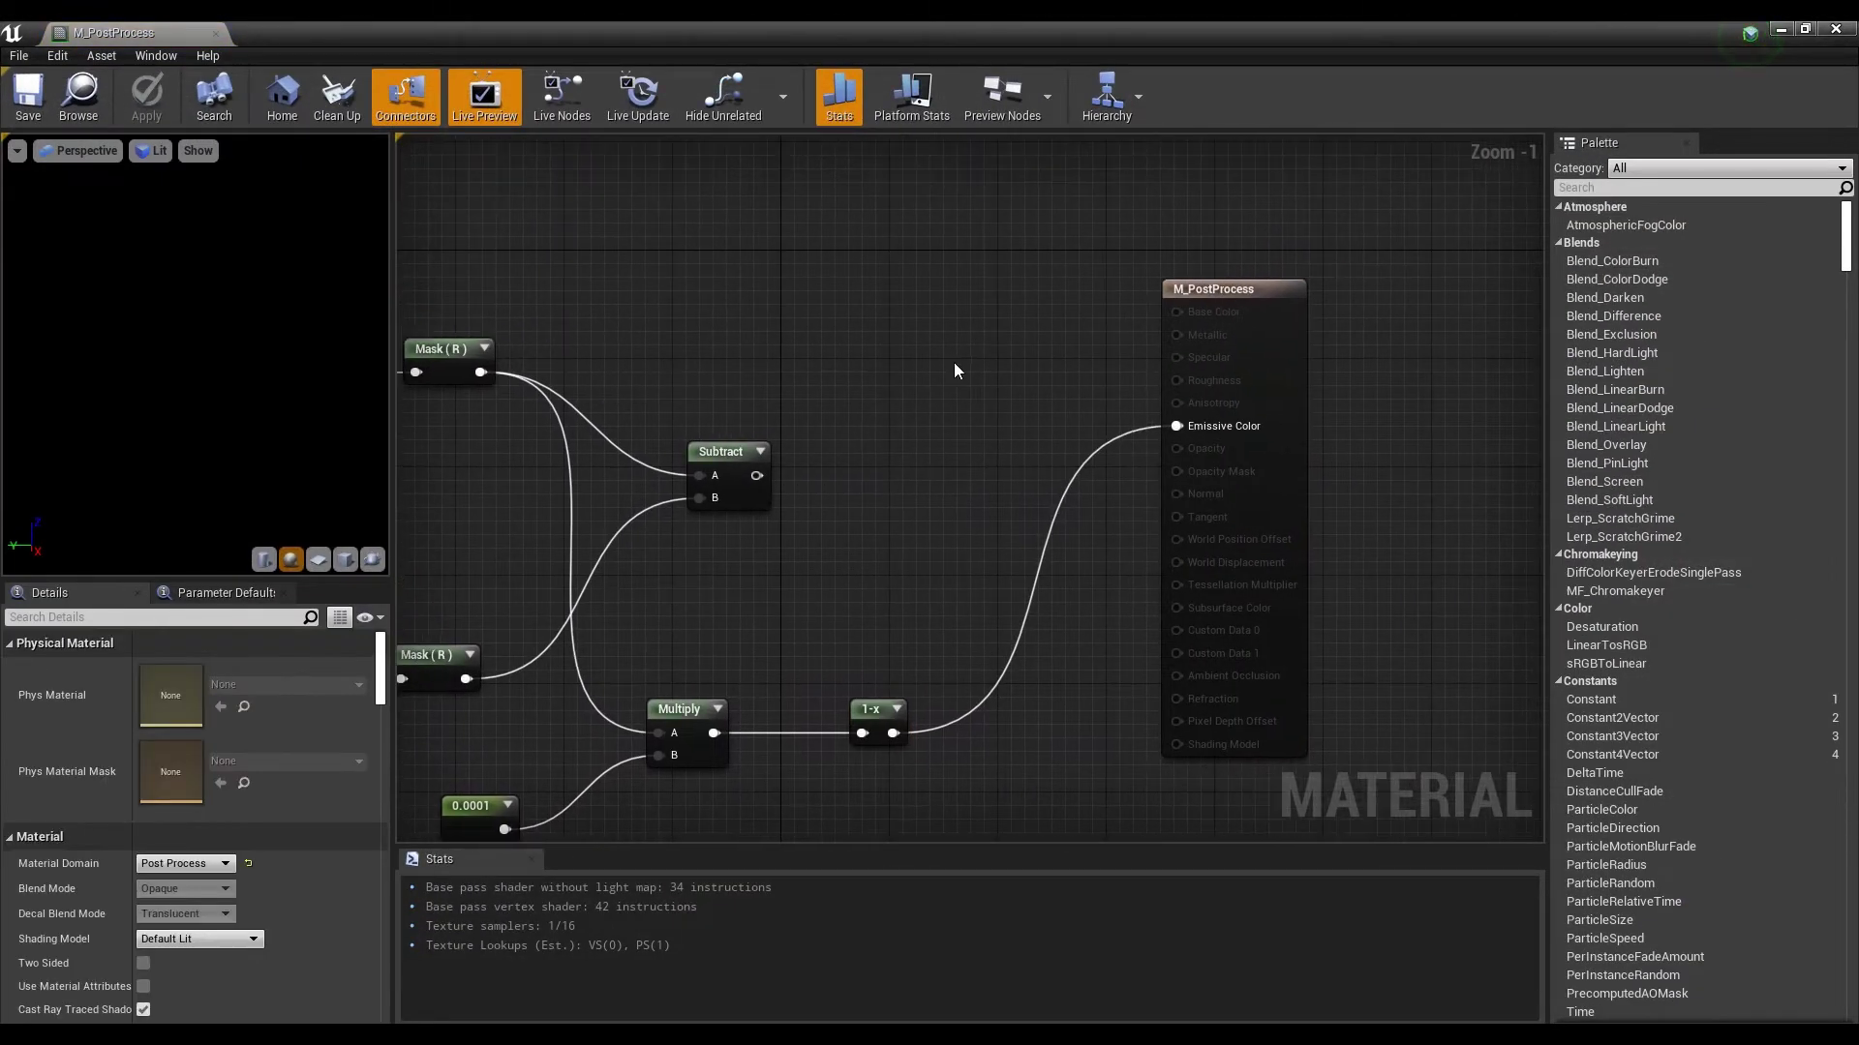
left_click_drag(1272, 307, 1383, 294)
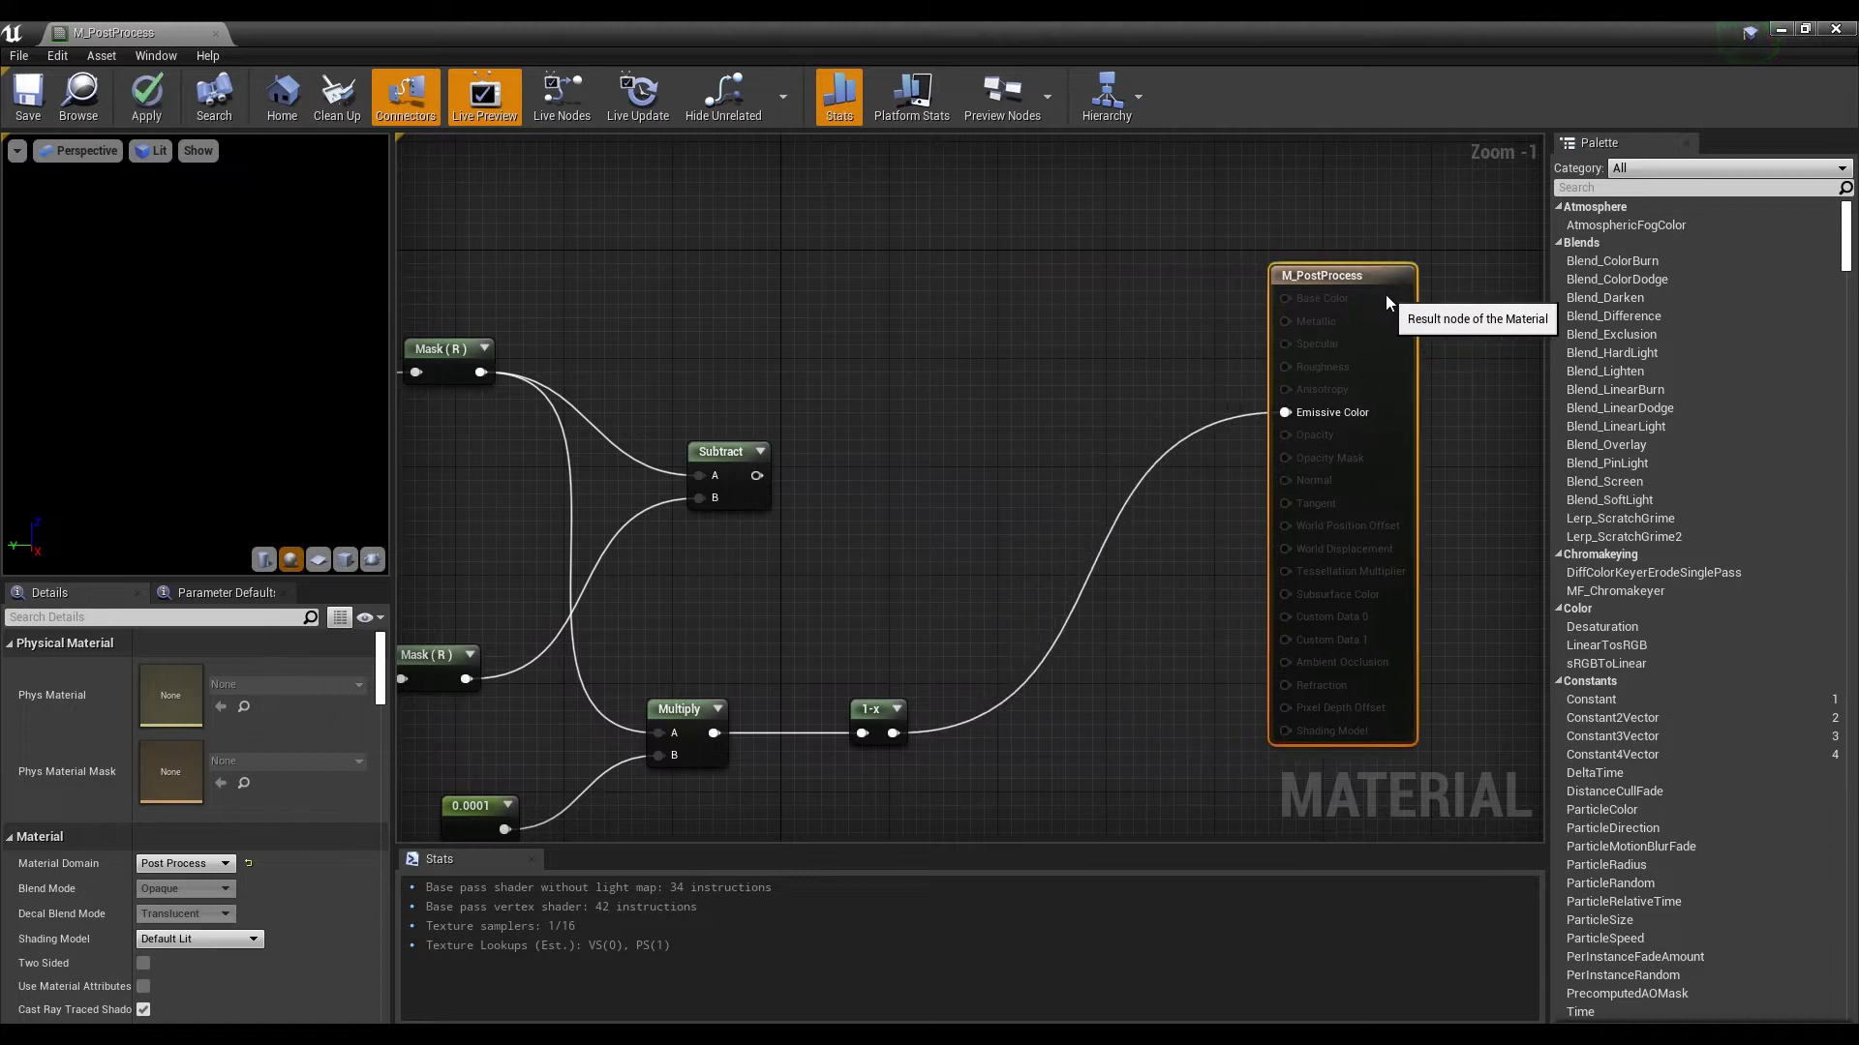
Step: Add a Lerp node in front of the material output and connect the 1-x output to its Alpha
right_click(1010, 408)
left_click(1032, 432)
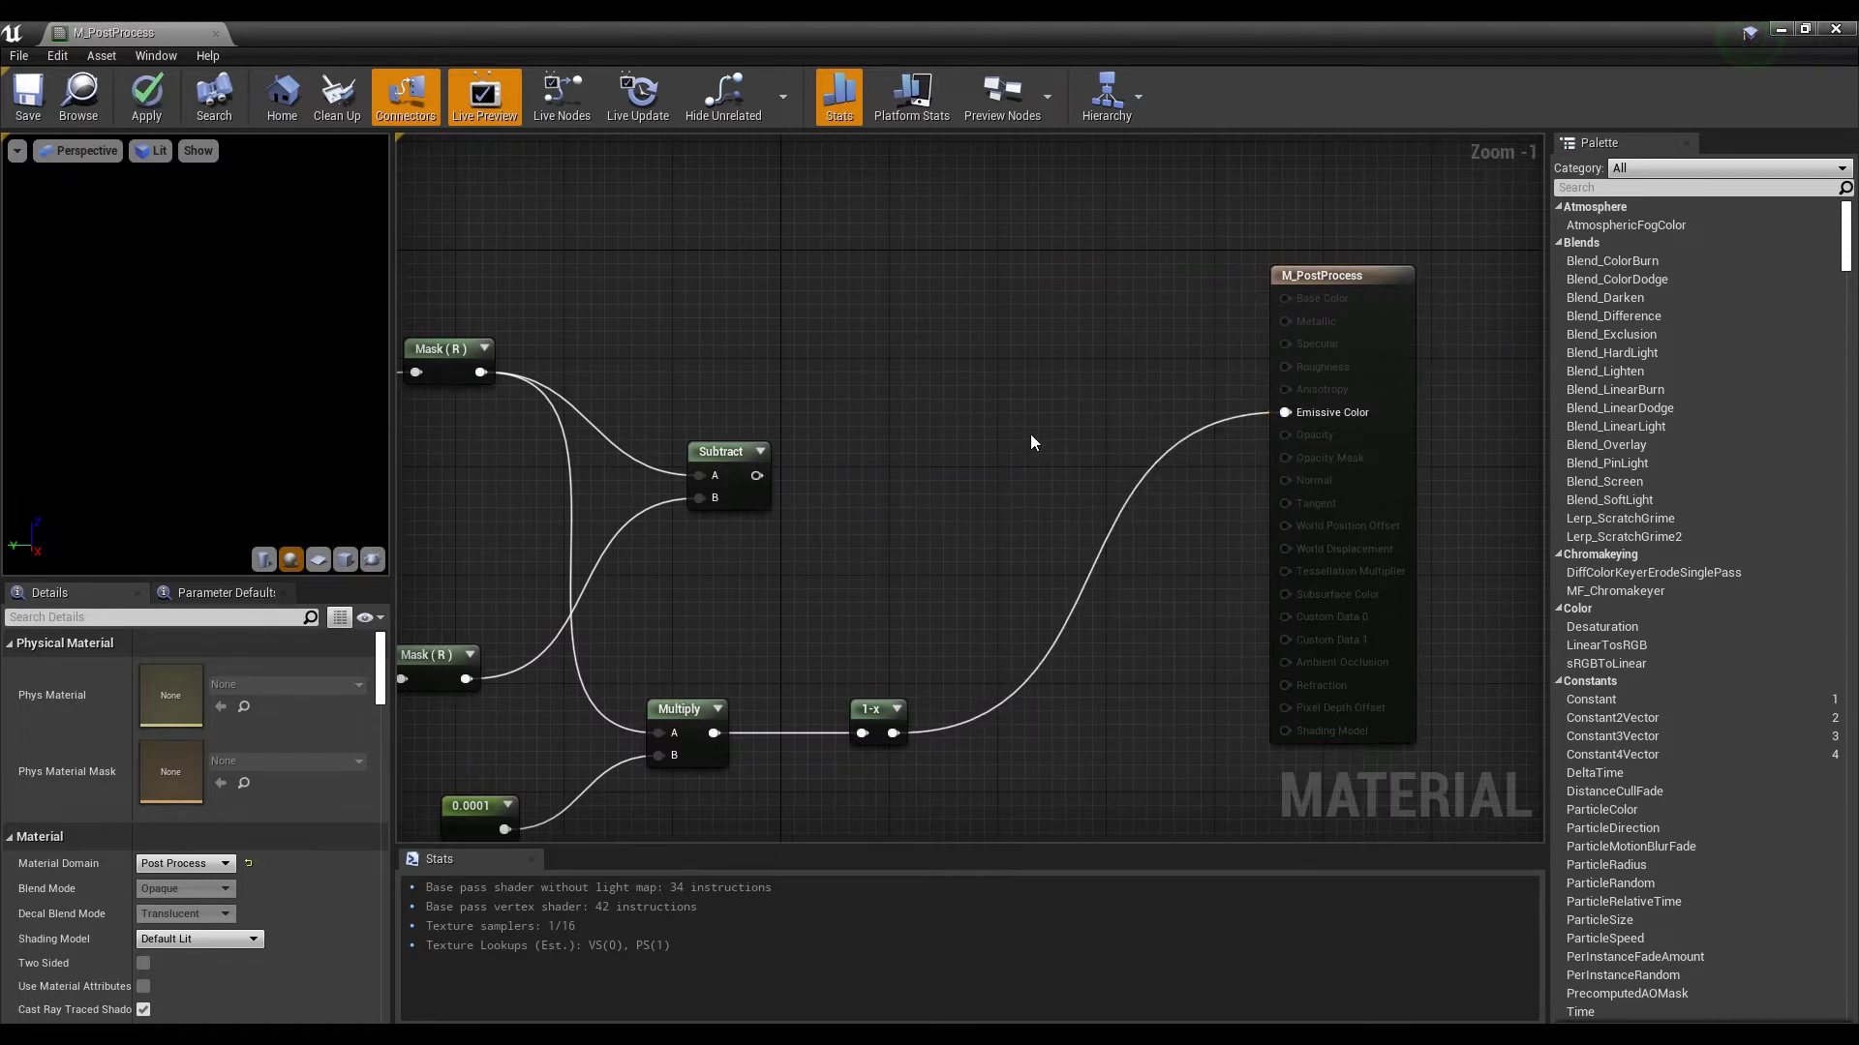
left_click(1030, 433)
left_click(1053, 359)
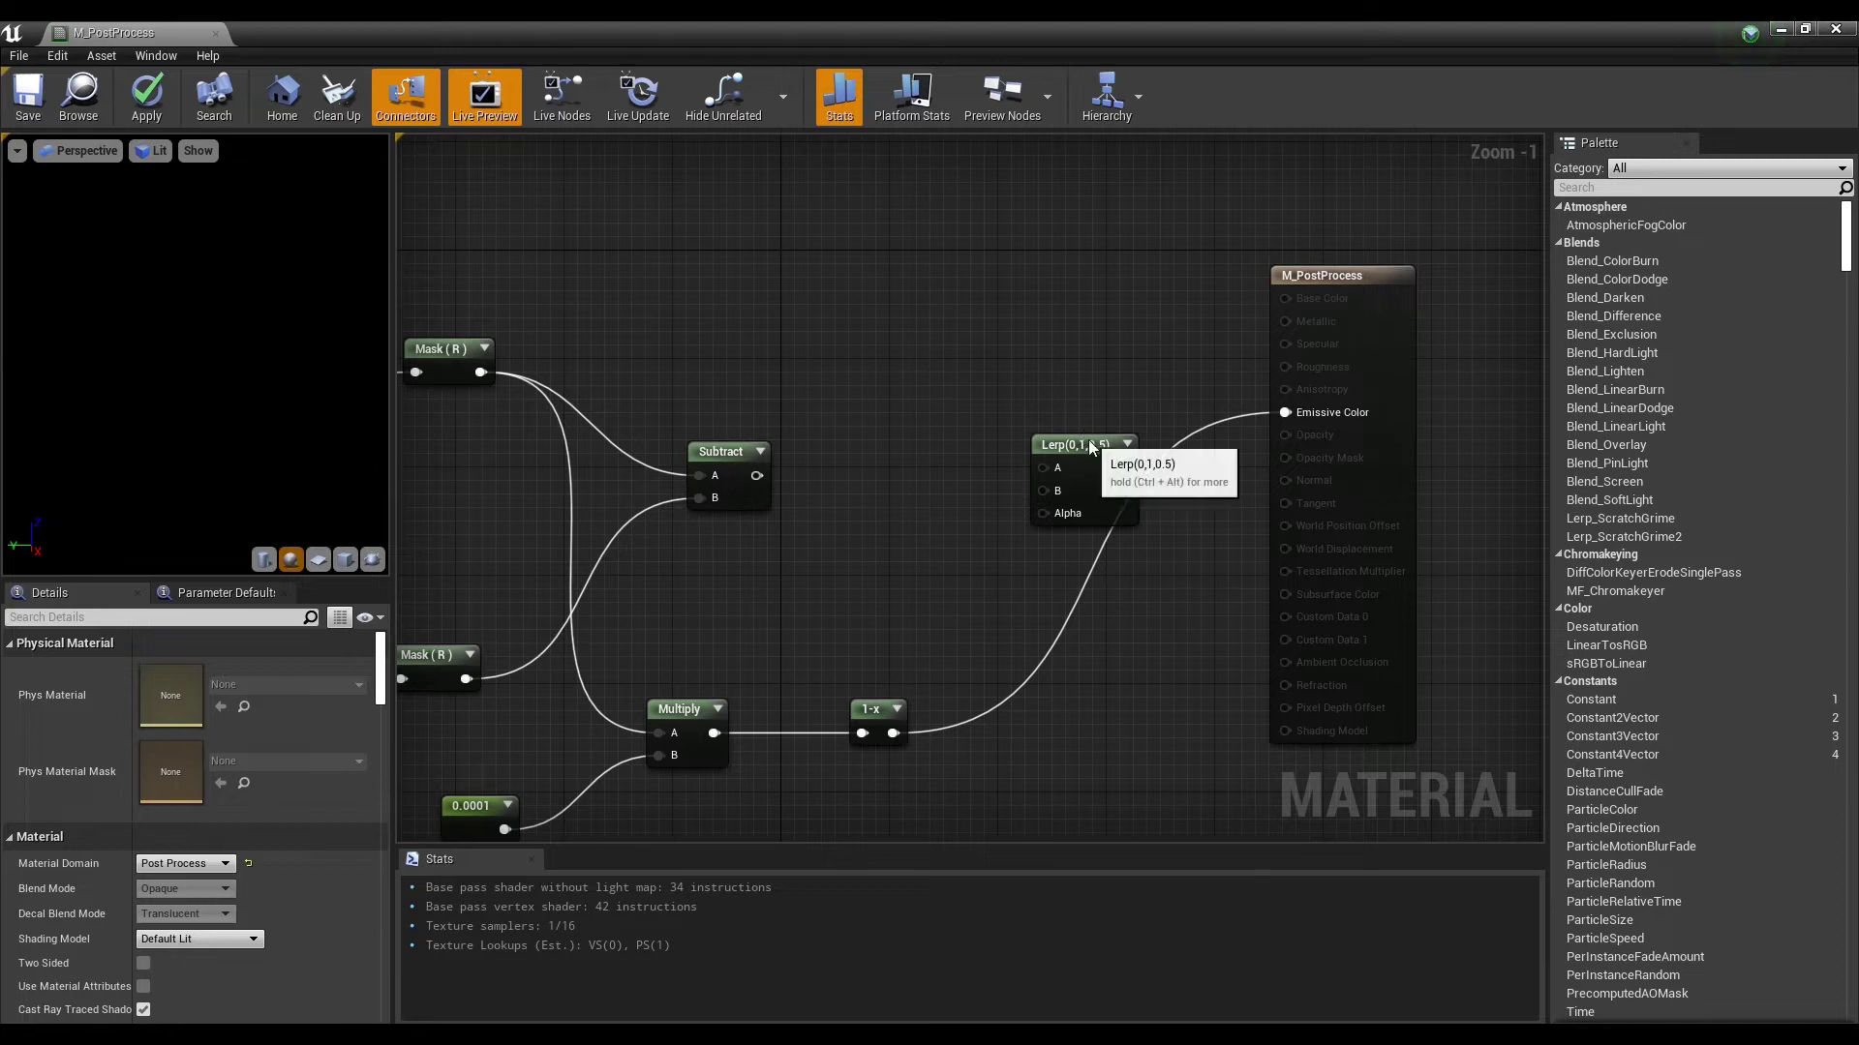
left_click_drag(1091, 446, 1101, 426)
left_click_drag(892, 733, 986, 631)
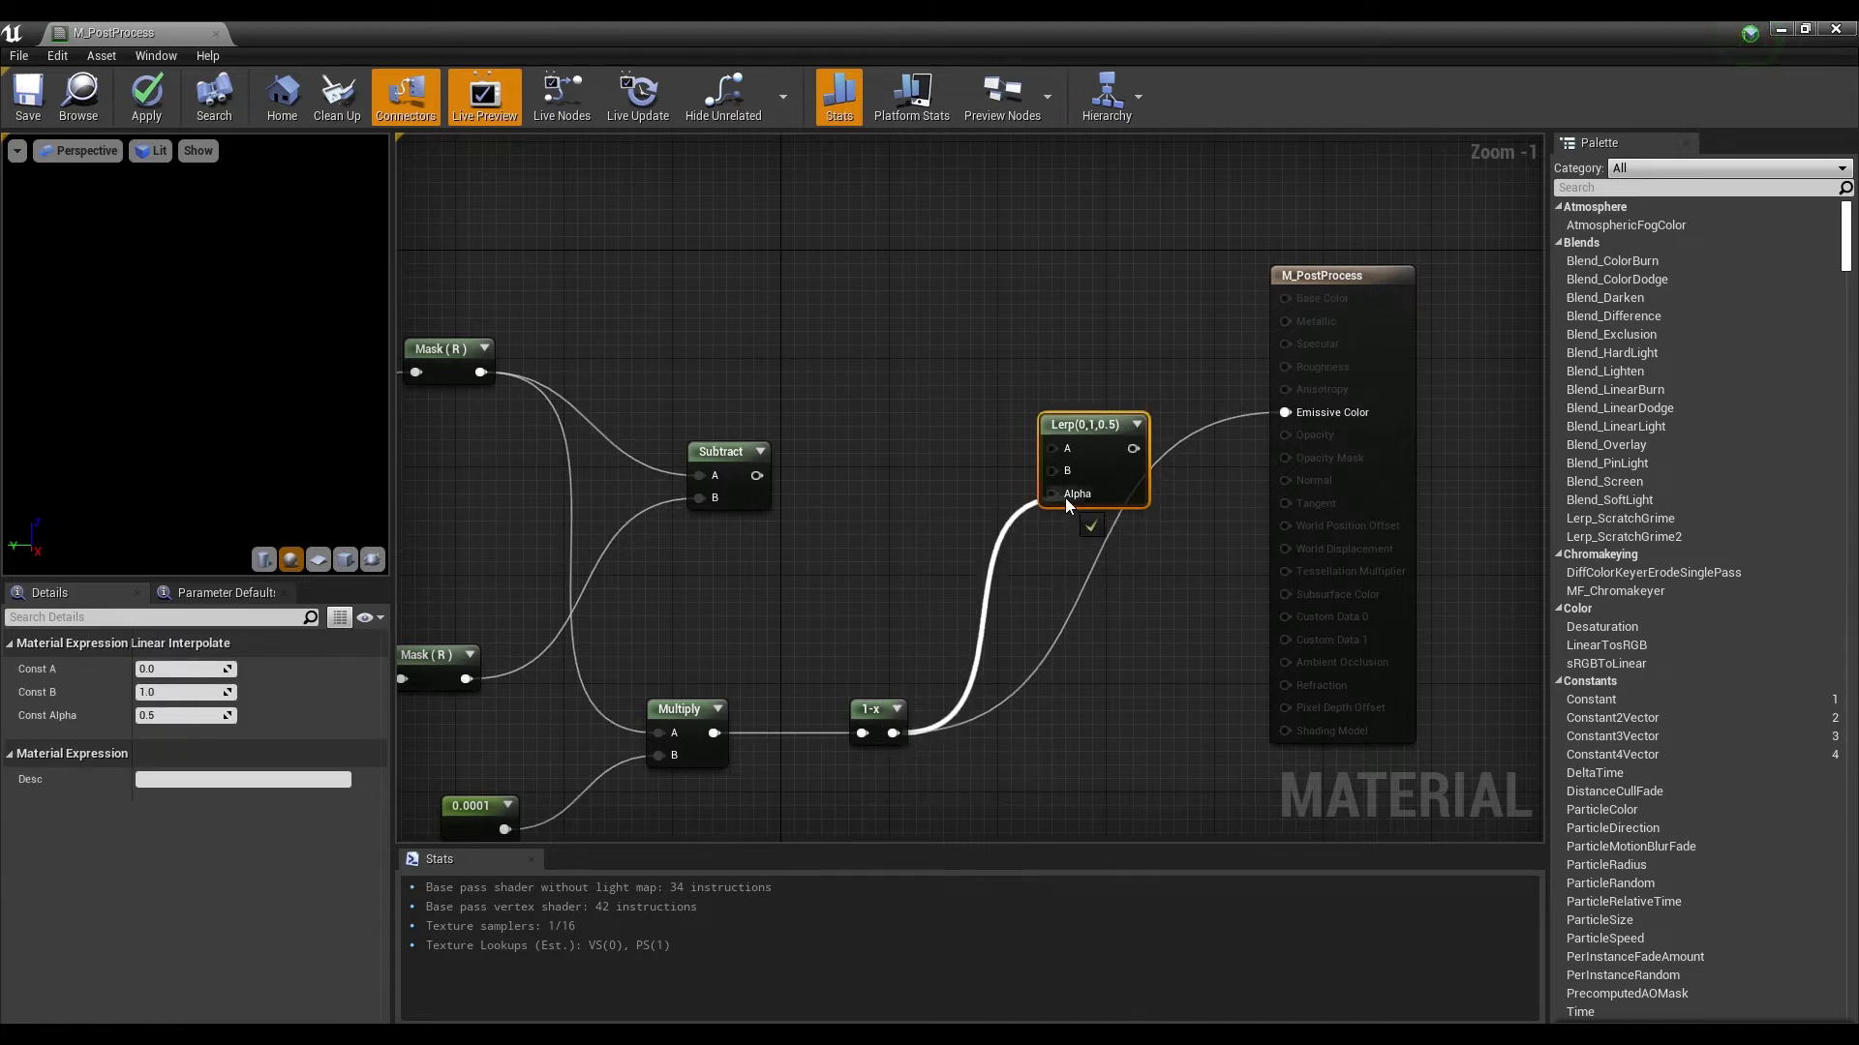
left_click_drag(1062, 496, 1062, 496)
left_click_drag(1095, 423, 1107, 370)
Step: Add a second Multiply node between the Subtract and Lerp nodes
right_click_drag(896, 357, 988, 339)
left_click(962, 356)
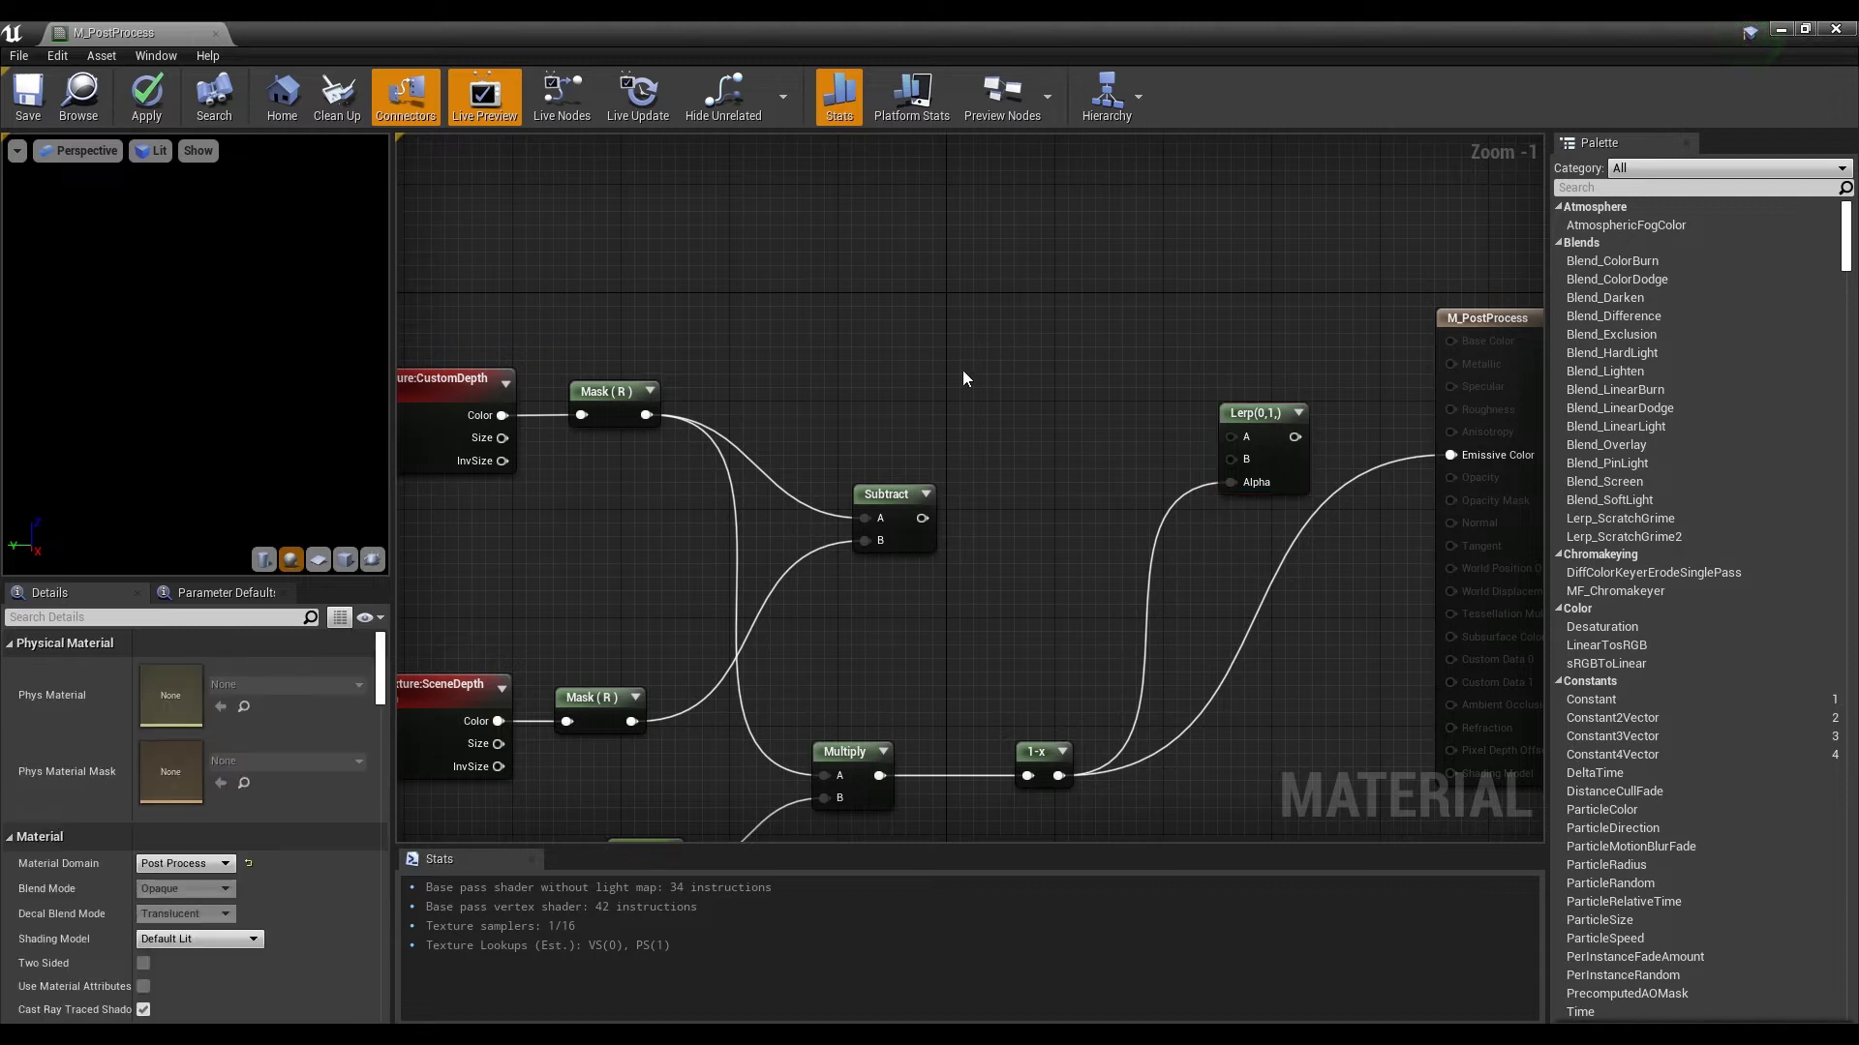
left_click(1009, 372)
left_click(886, 336)
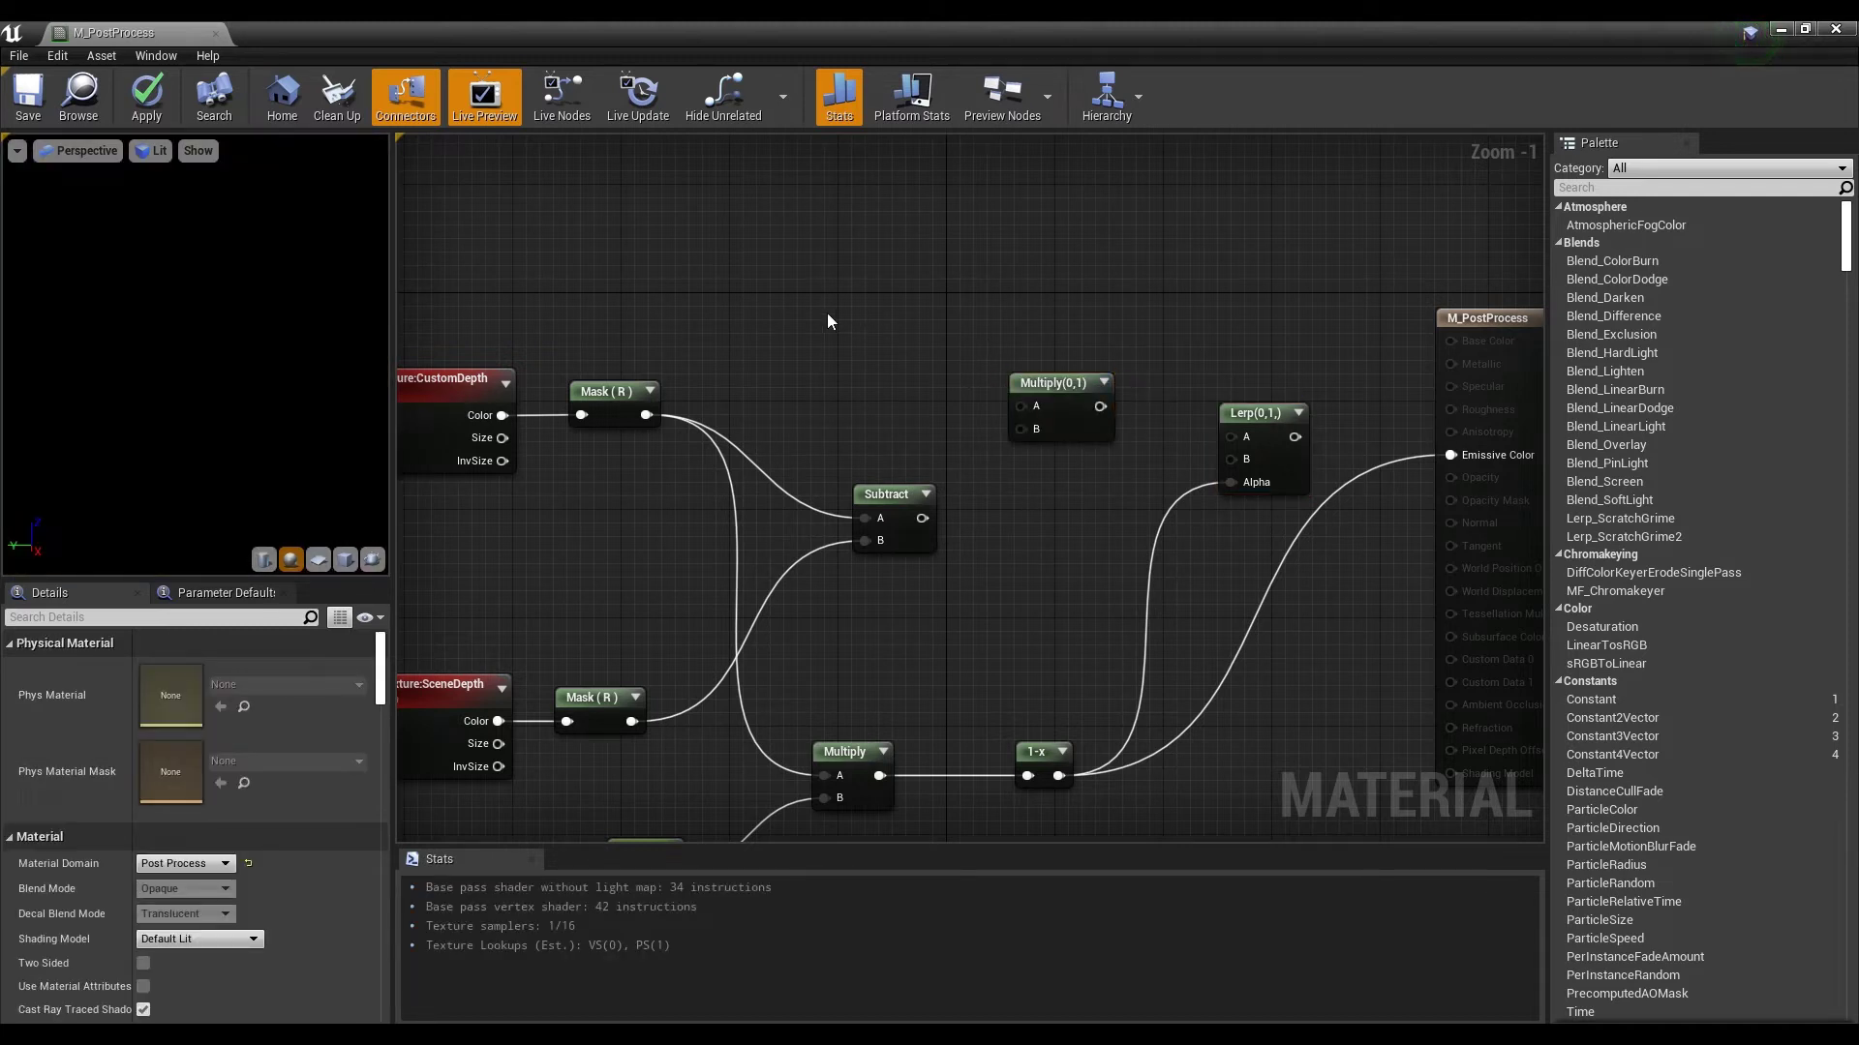
Step: Add a scalar parameter named Opacity above the Subtract node with a default value of 0.5
left_click(846, 311)
scroll(891, 308, "up", 1)
type("ss")
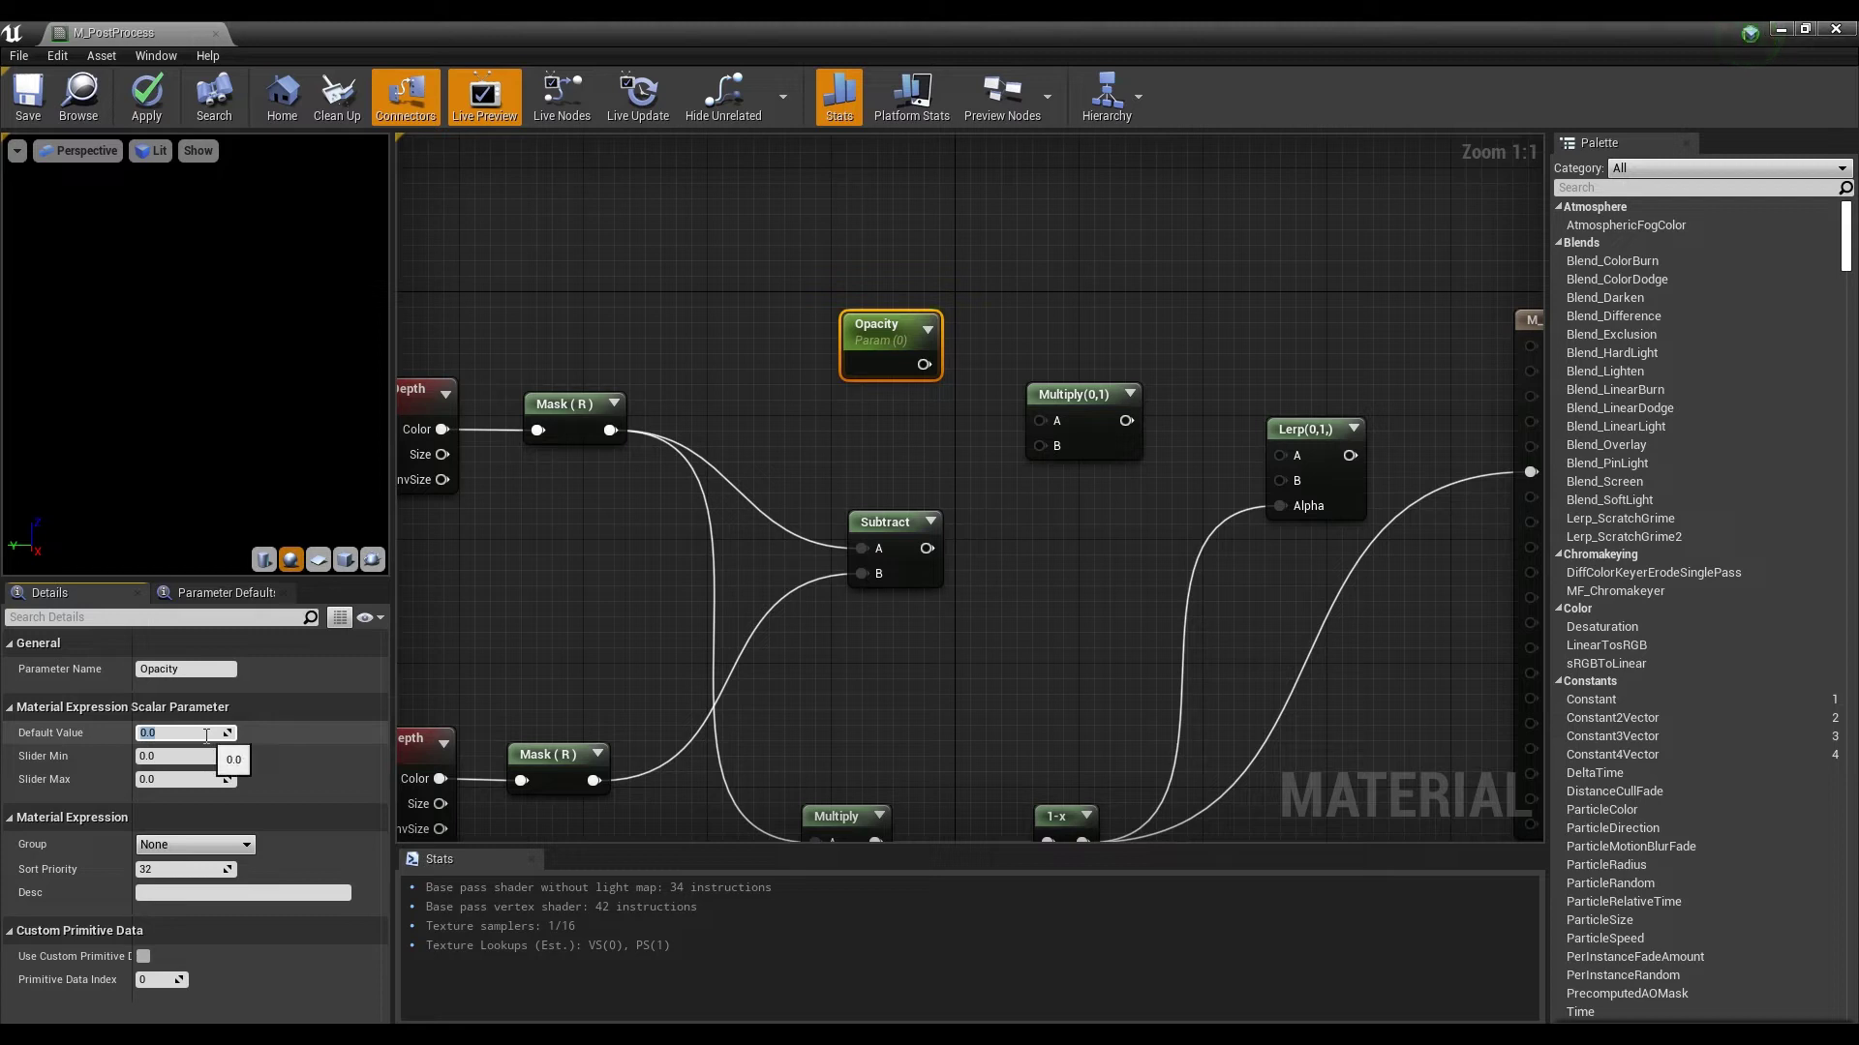
key("Return")
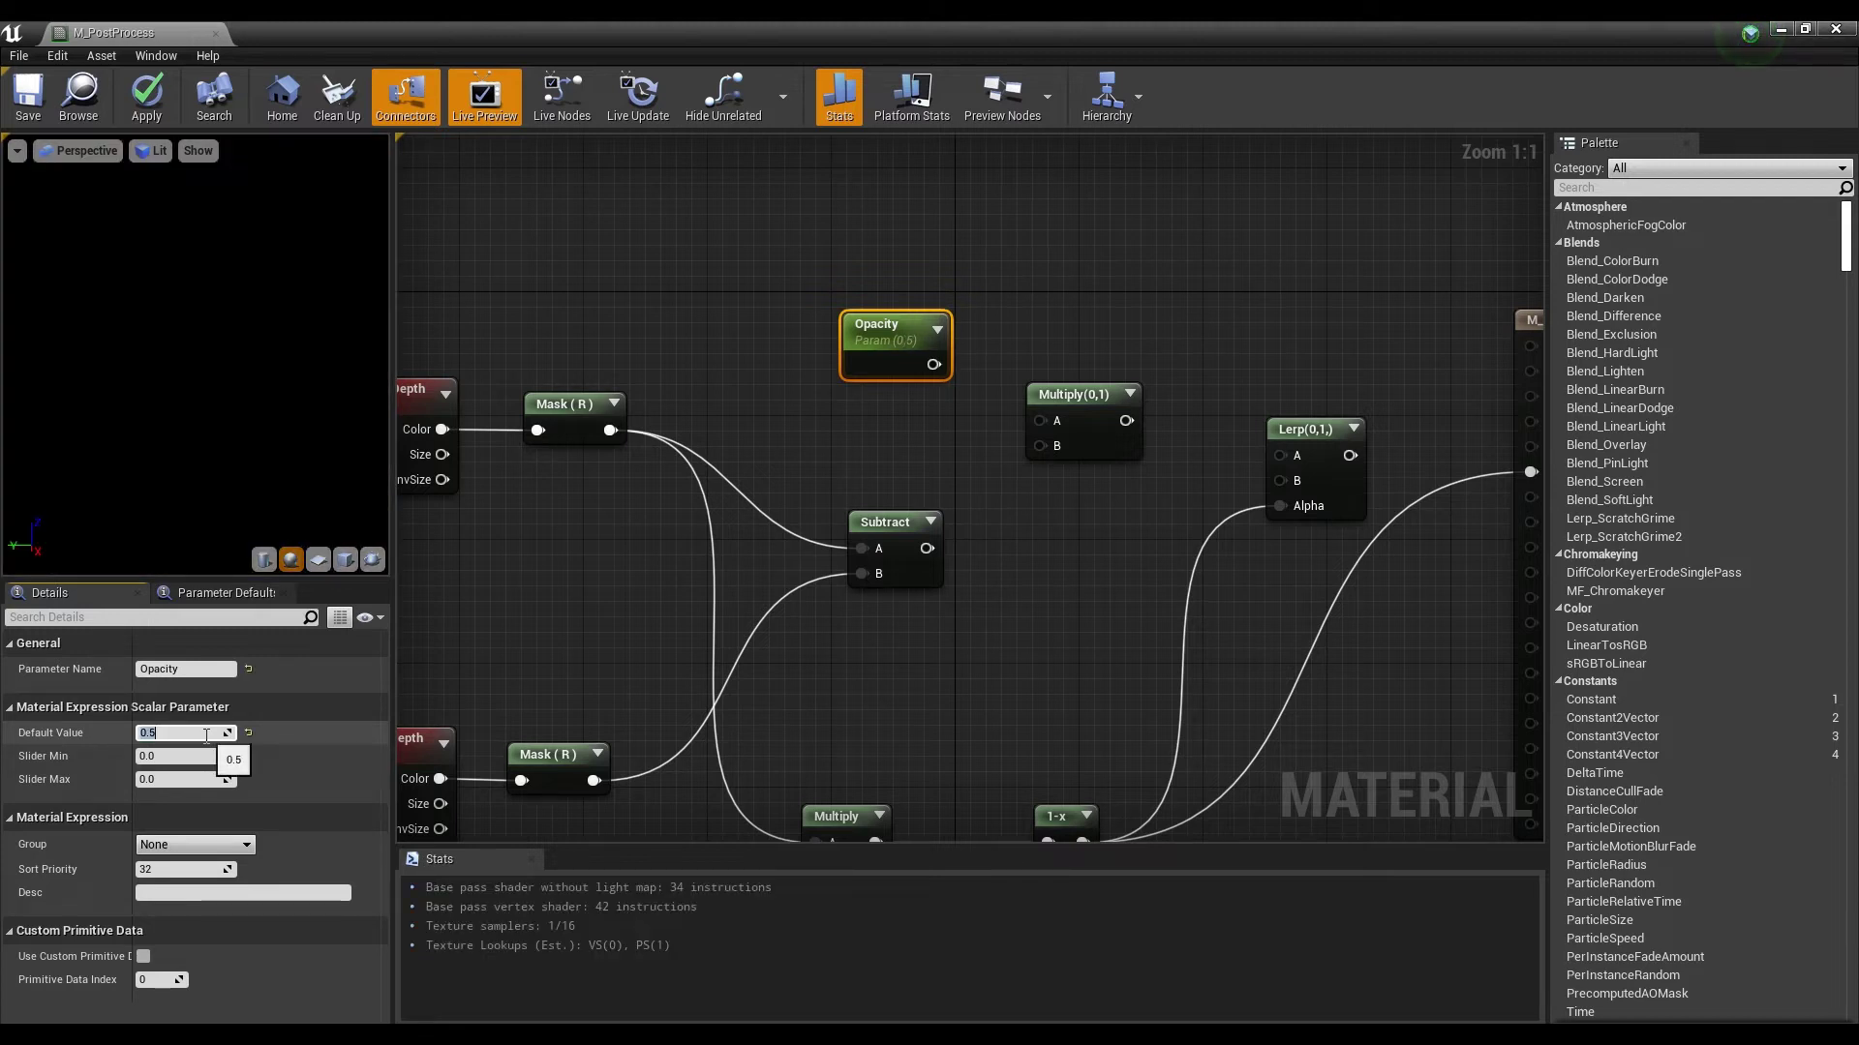
left_click(1070, 374)
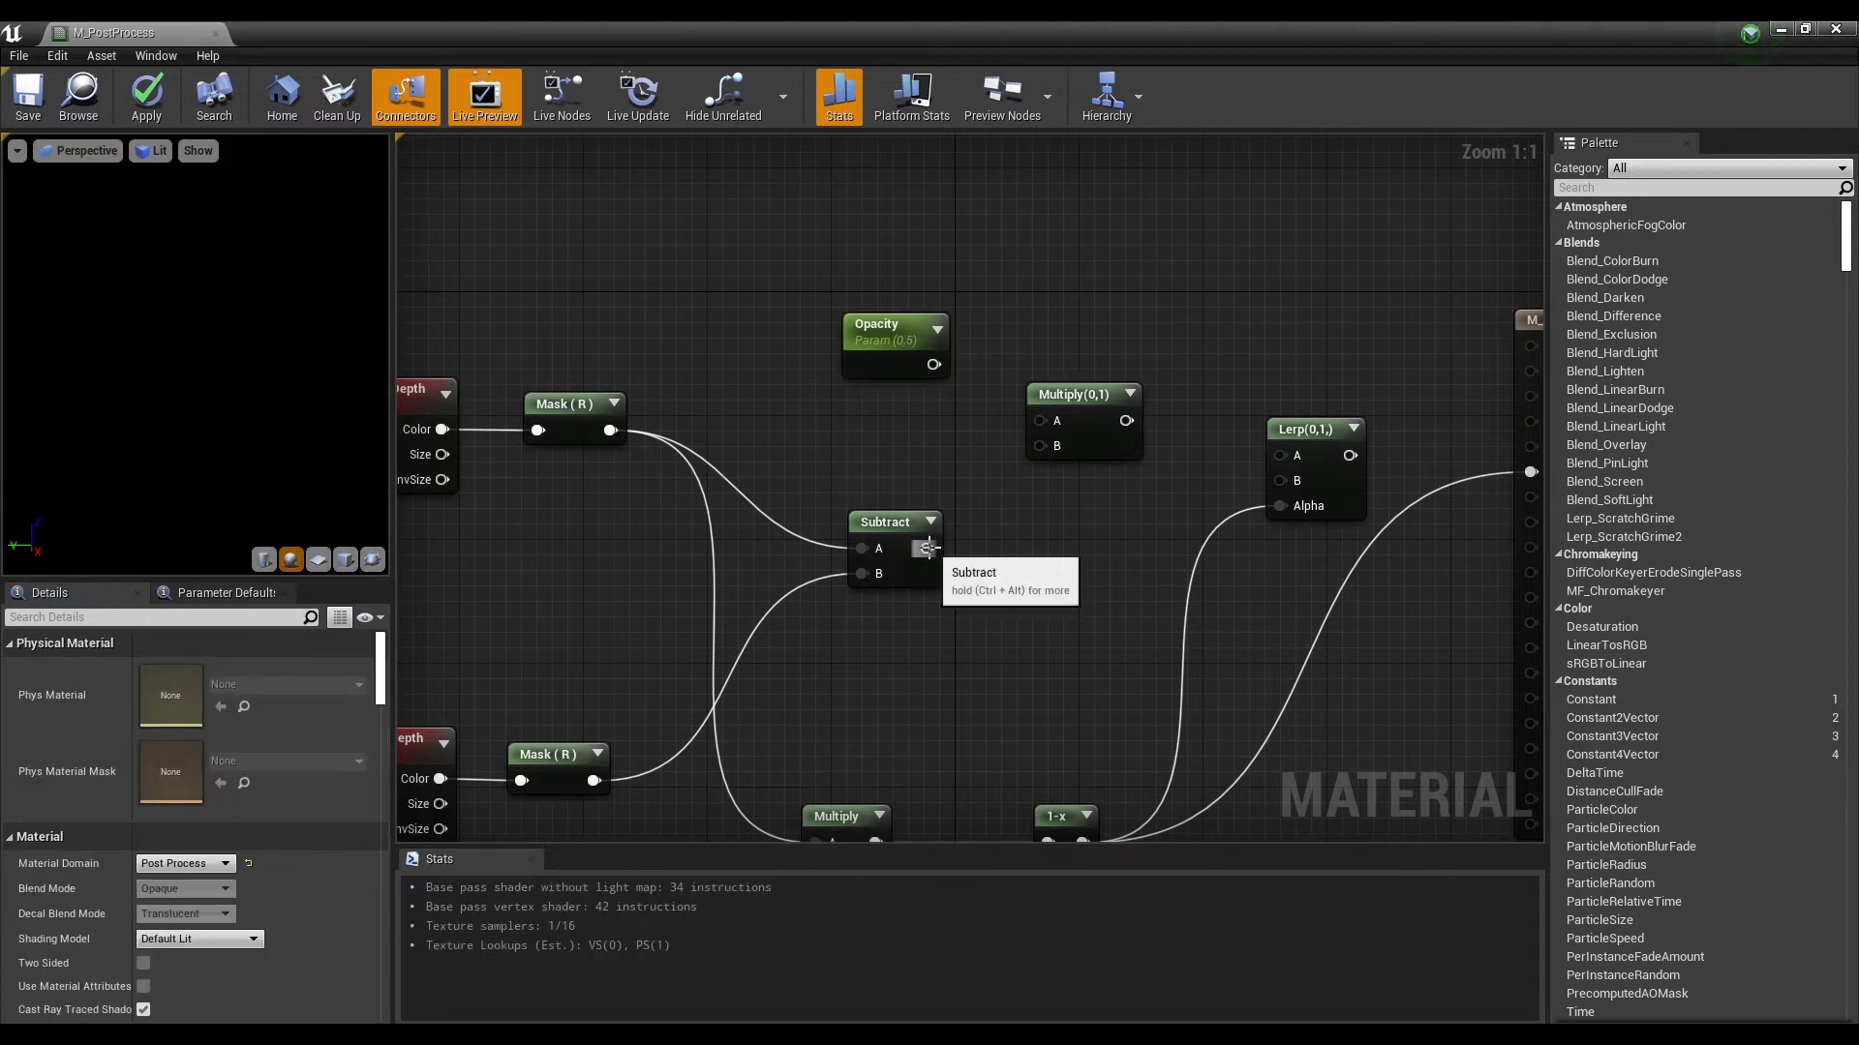
Step: Connect Opacity to A and Subtract to B of the new Multiply, and its output to Lerp B
left_click_drag(927, 548, 1039, 445)
left_click_drag(933, 364, 1047, 421)
right_click_drag(1152, 318, 1117, 307)
left_click_drag(1066, 409, 1067, 408)
left_click_drag(1240, 461, 1246, 469)
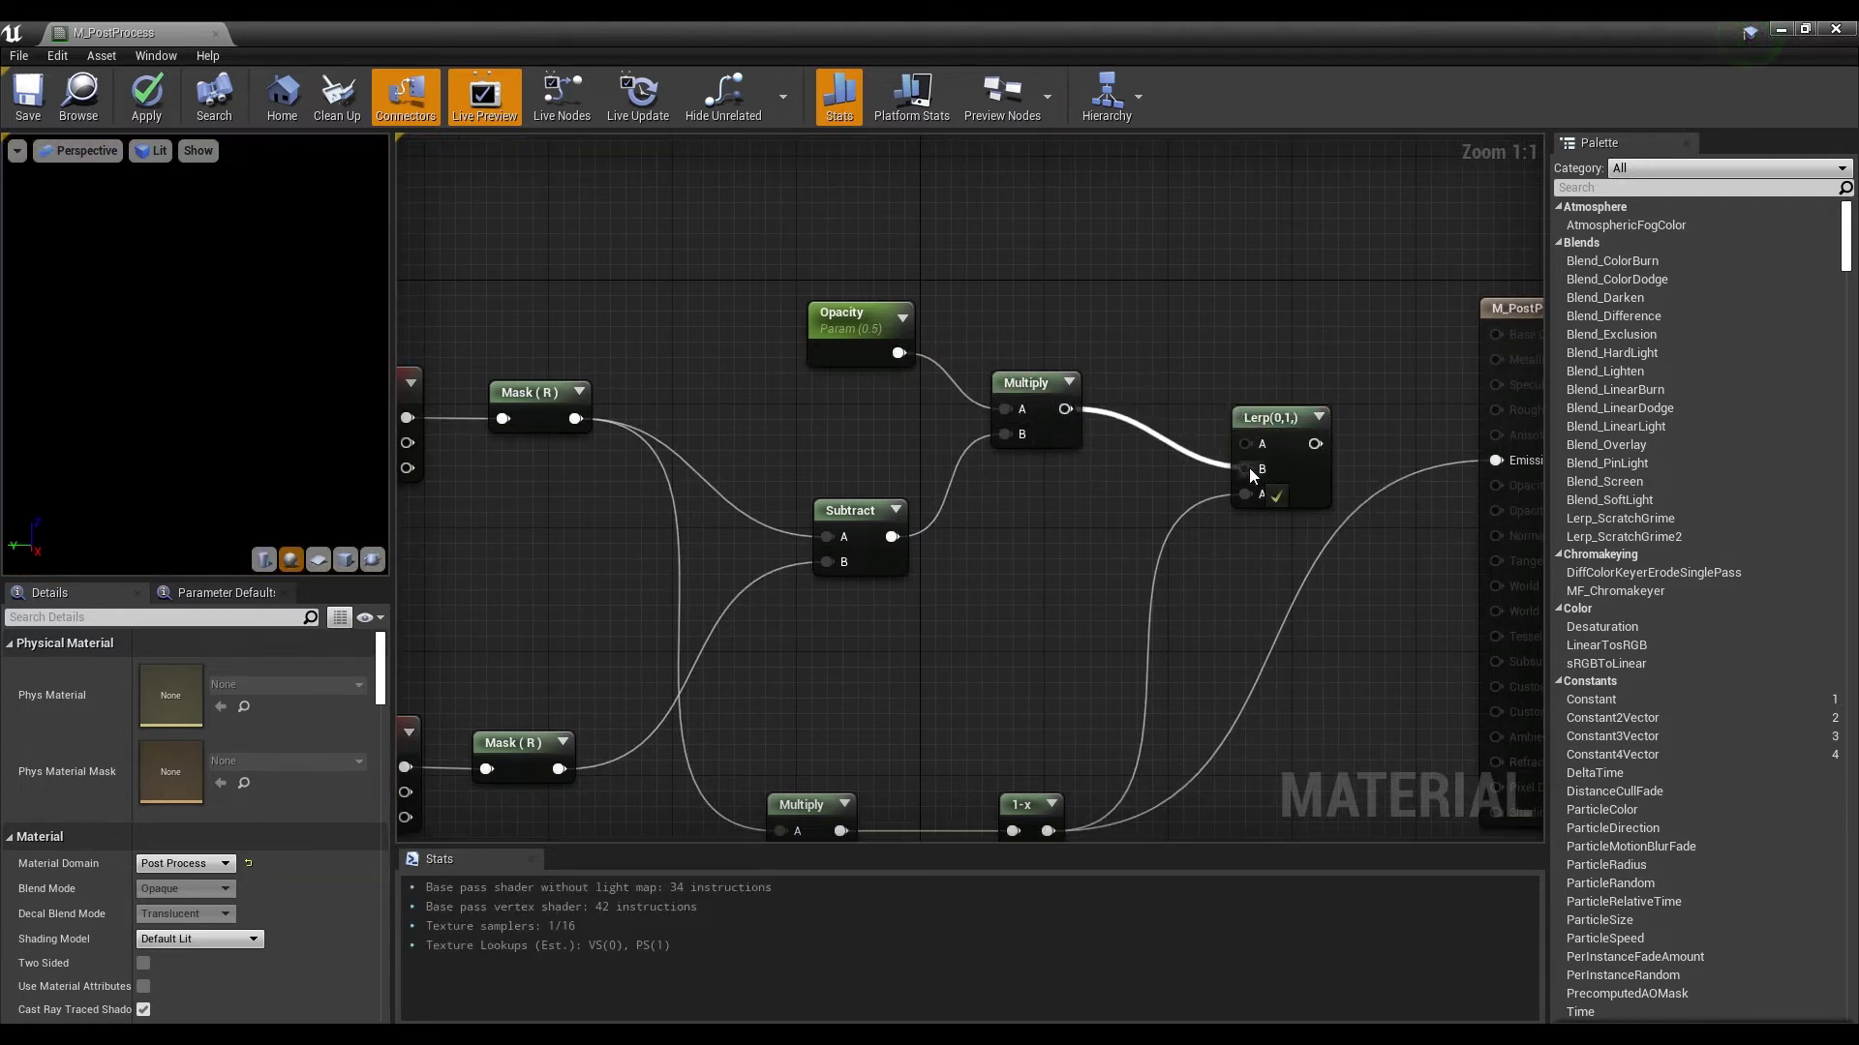
Step: Feed Emissive Color from the Lerp output, save the material and return to the level
right_click_drag(1248, 467, 1082, 435)
left_click_drag(1145, 411, 1330, 432)
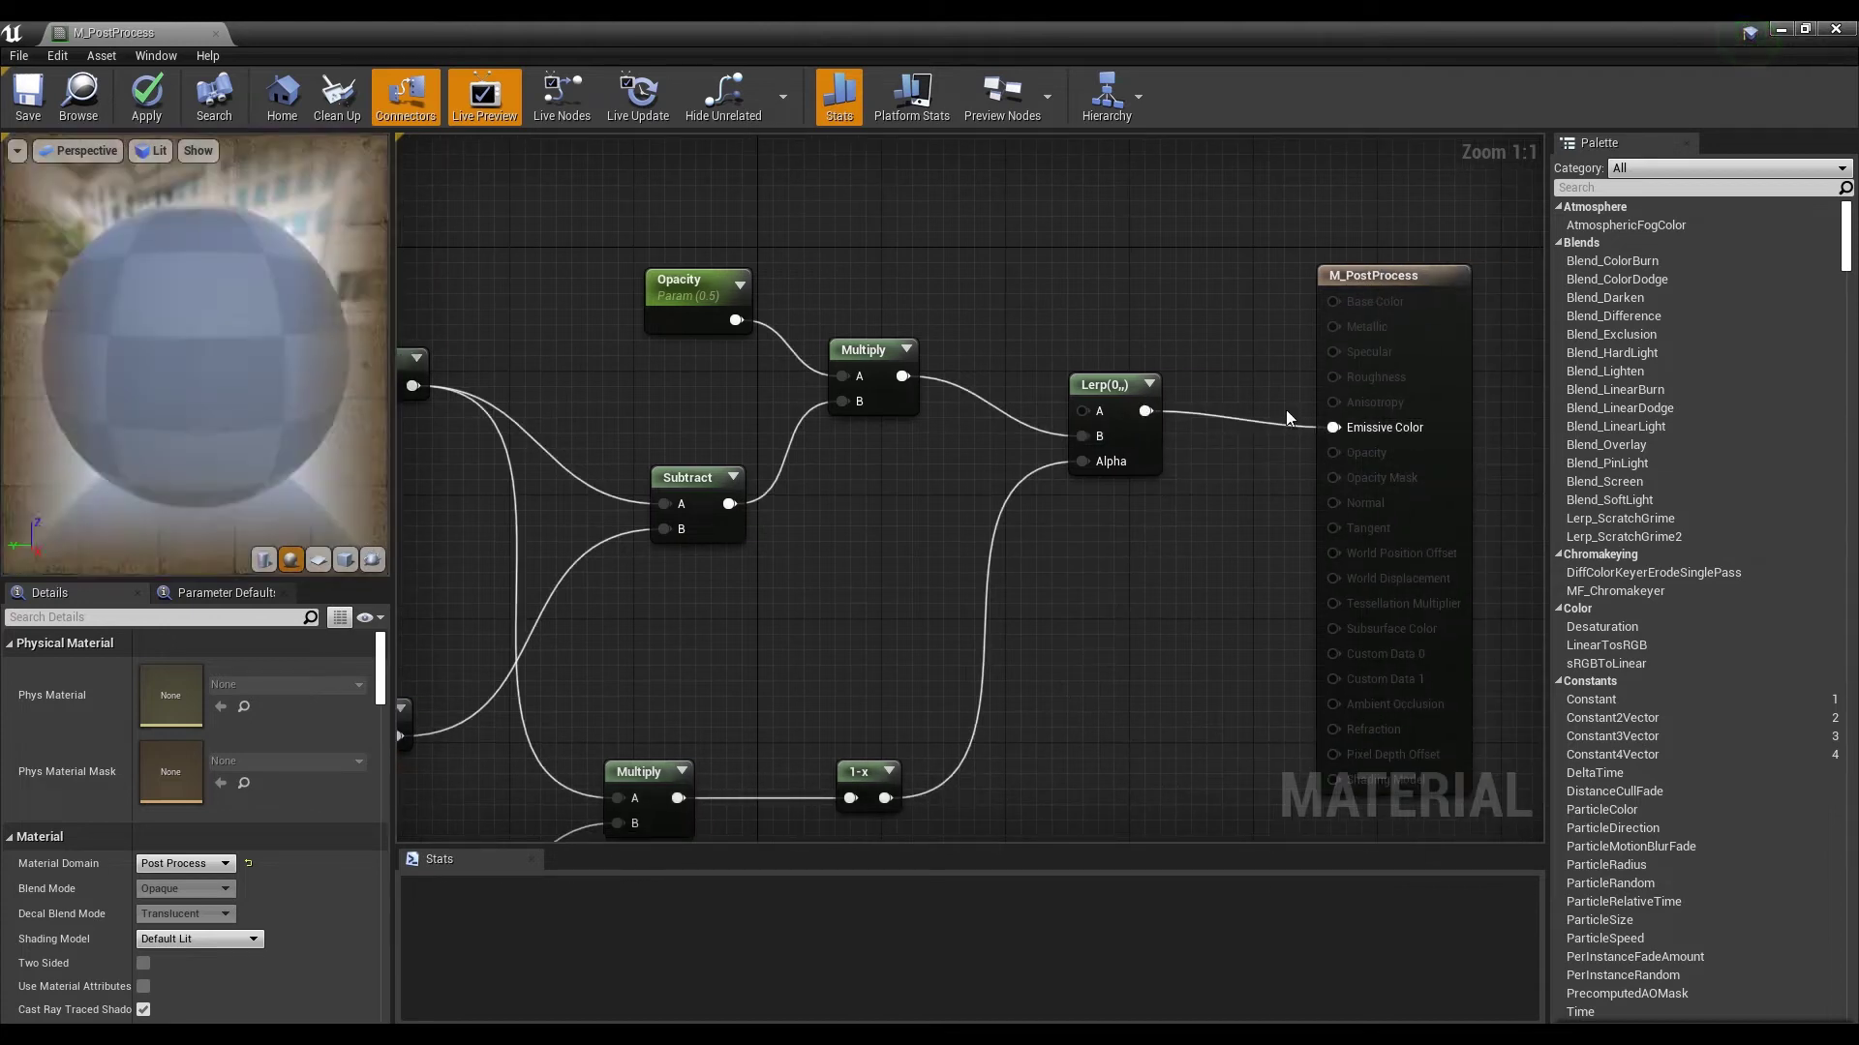
left_click(43, 105)
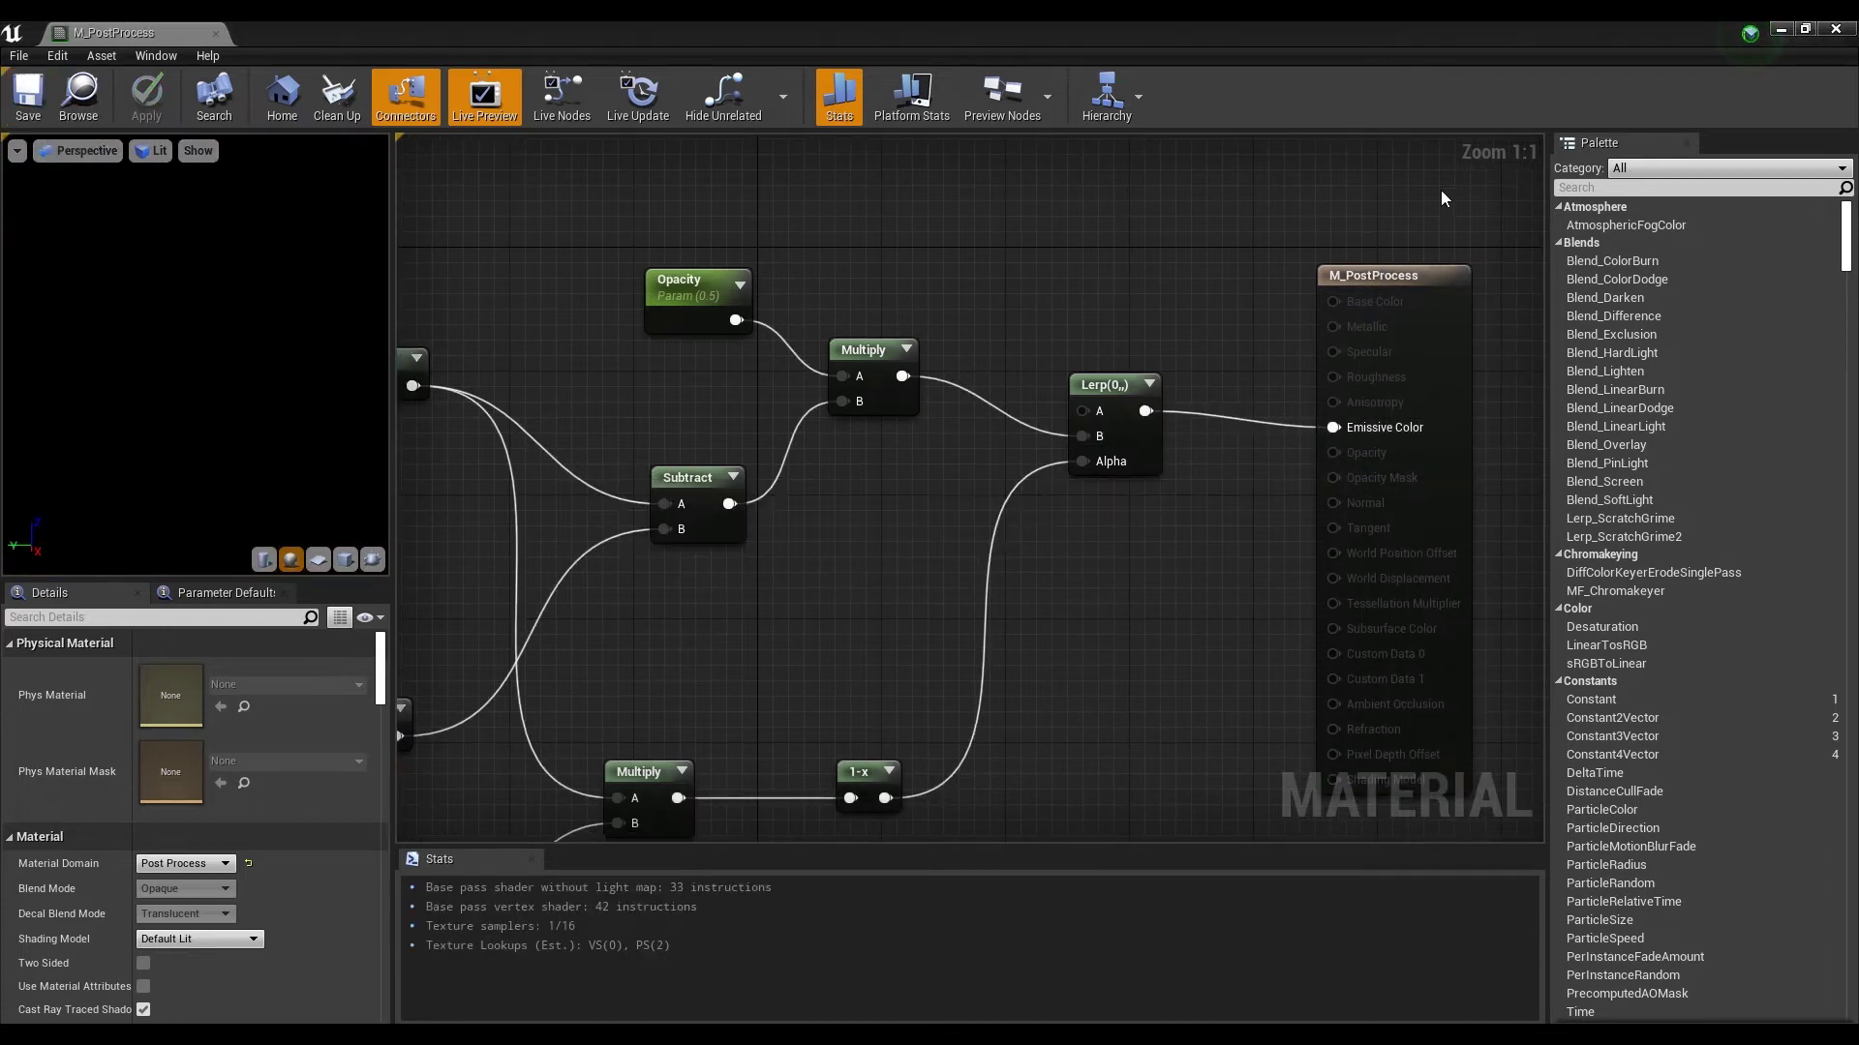
left_click(1779, 32)
Step: Inspect the updated post-process effect around the character from several distances and angles
key("s")
mouse_move(1088, 386)
right_mouse_down()
mouse_move(1088, 360)
mouse_move(1079, 404)
right_mouse_up()
key("s")
key("w")
key("w")
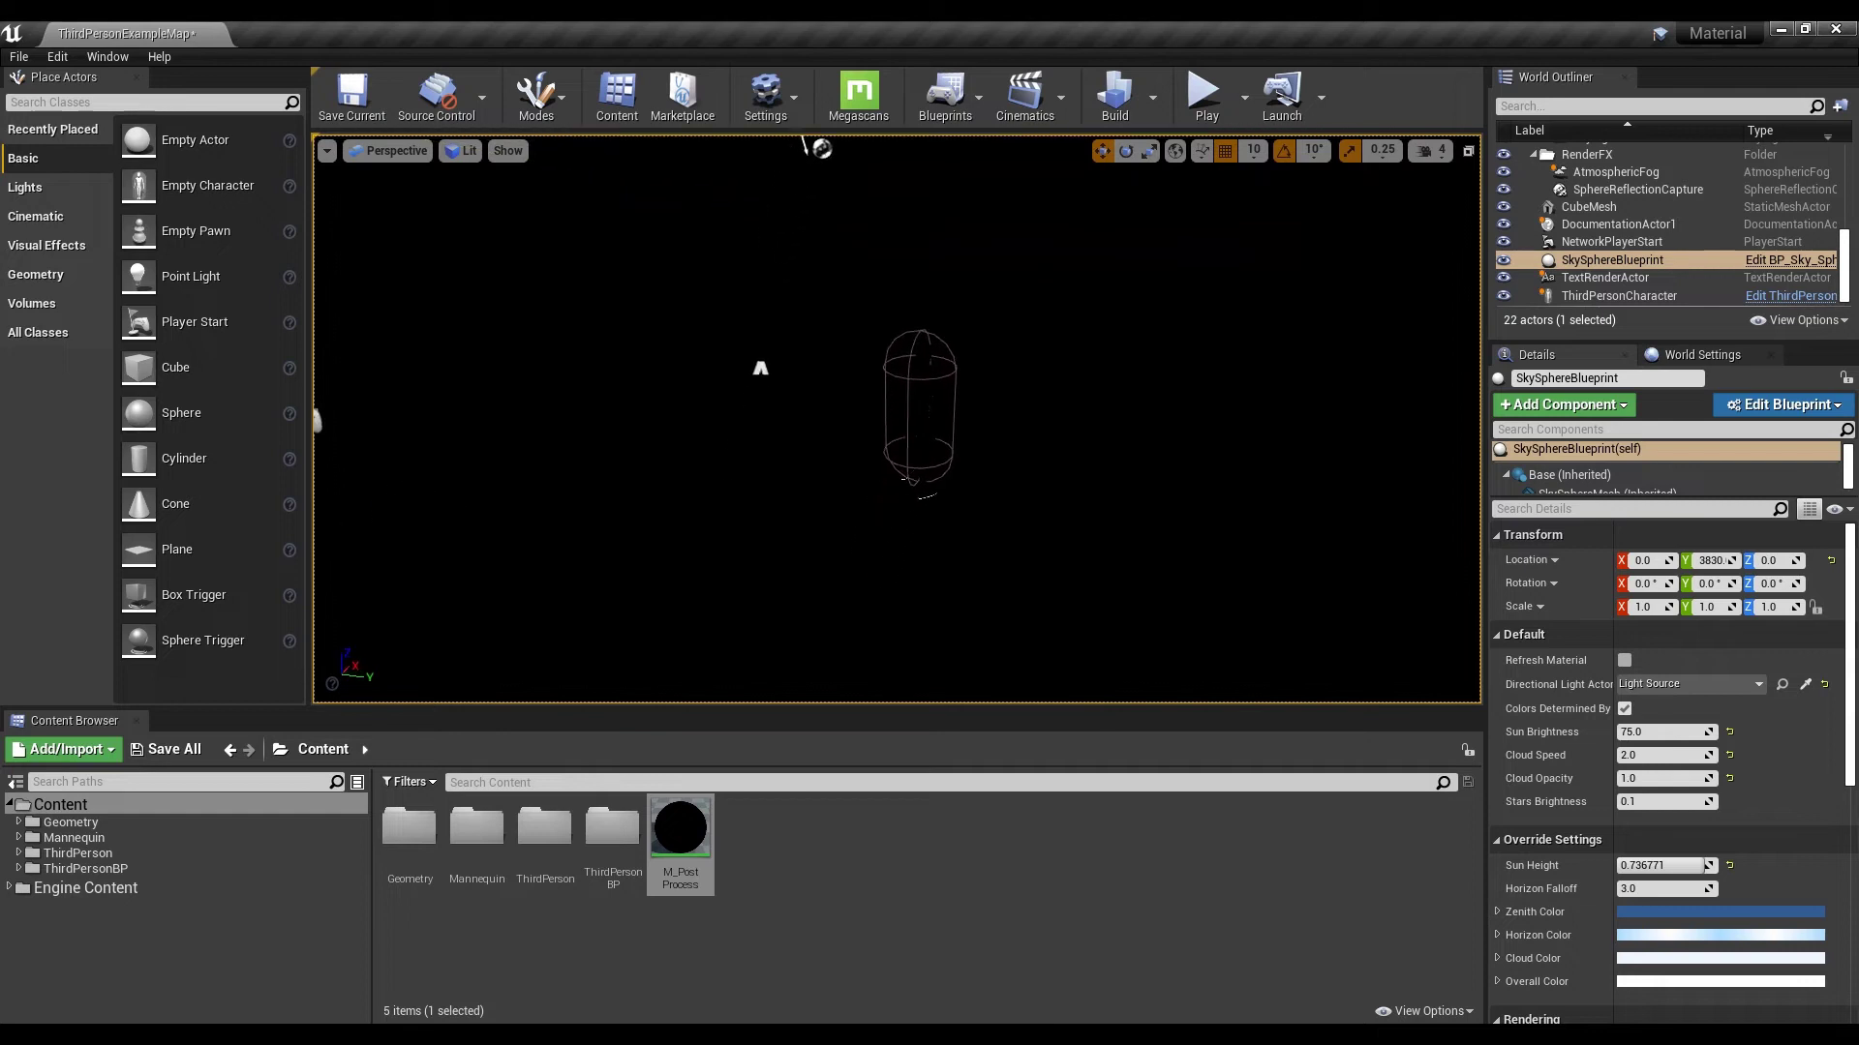
right_click_drag(1091, 491, 1215, 510)
key("a")
key("w")
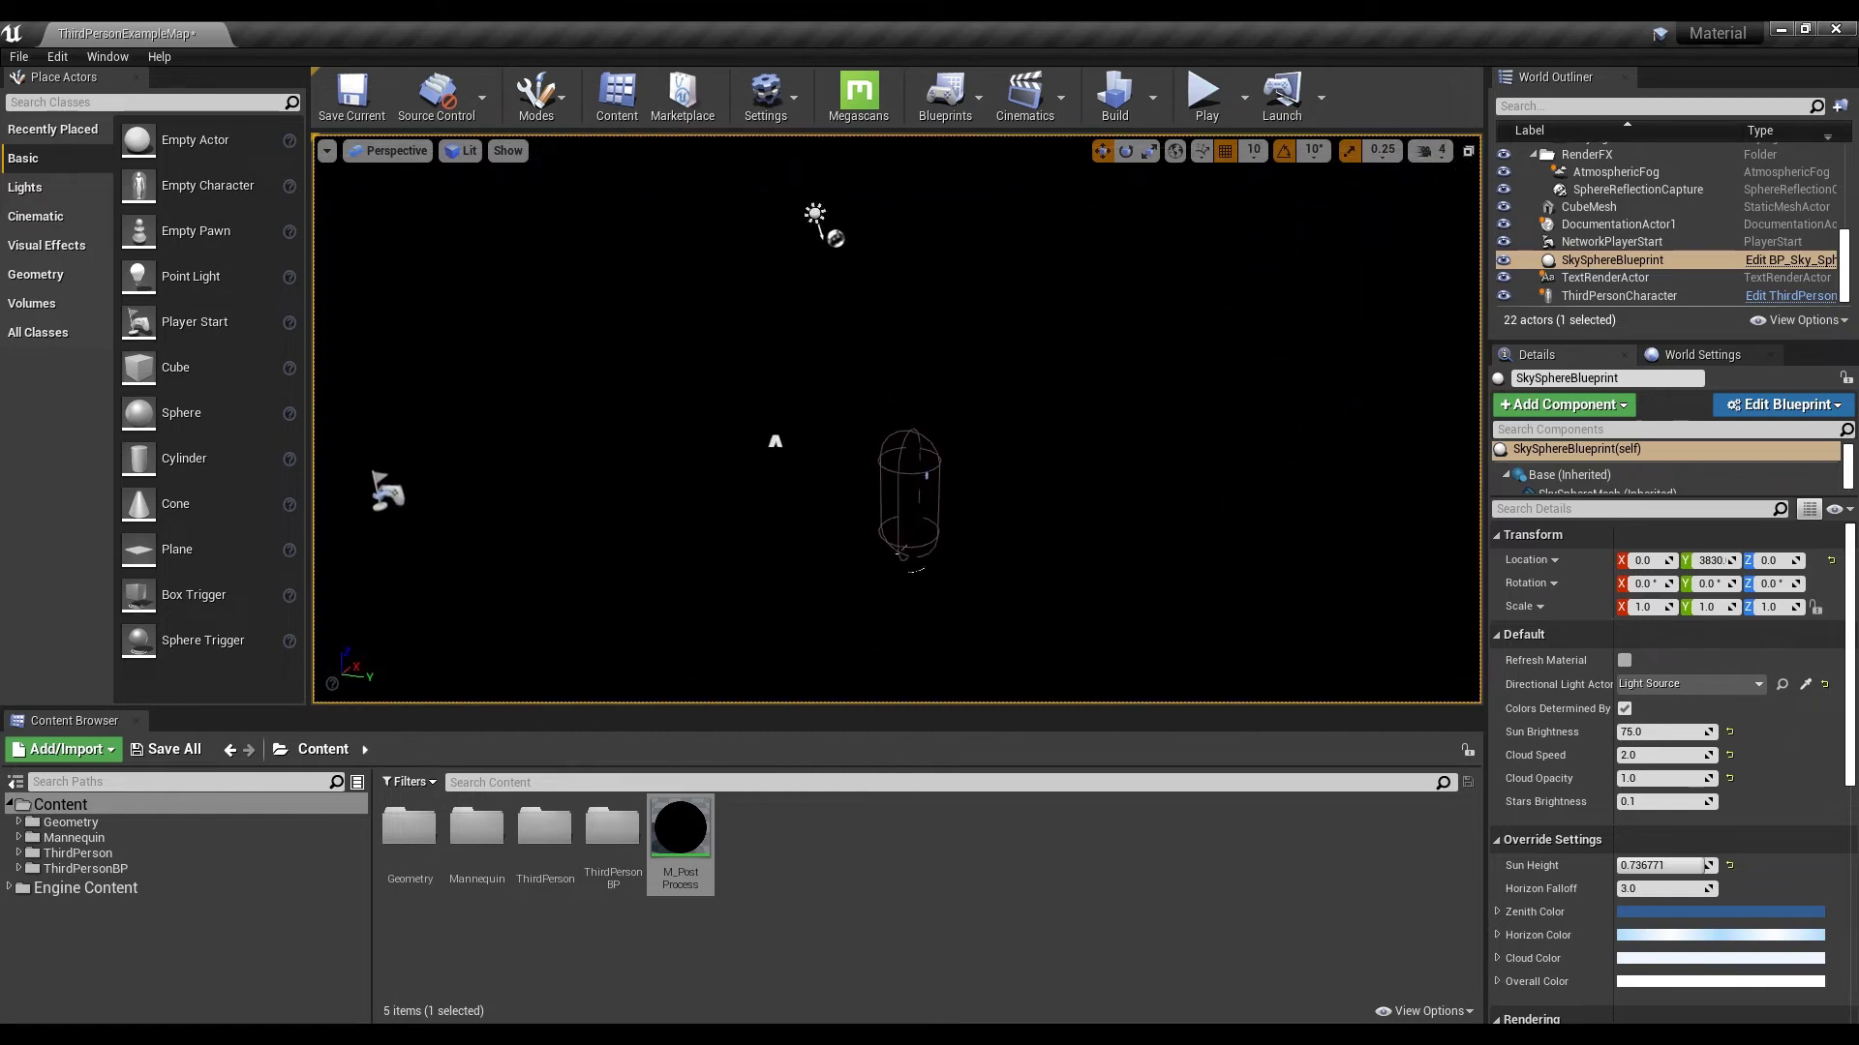
Step: Reopen M_PostProcess and move the material output node farther from the Lerp node
double_click(685, 816)
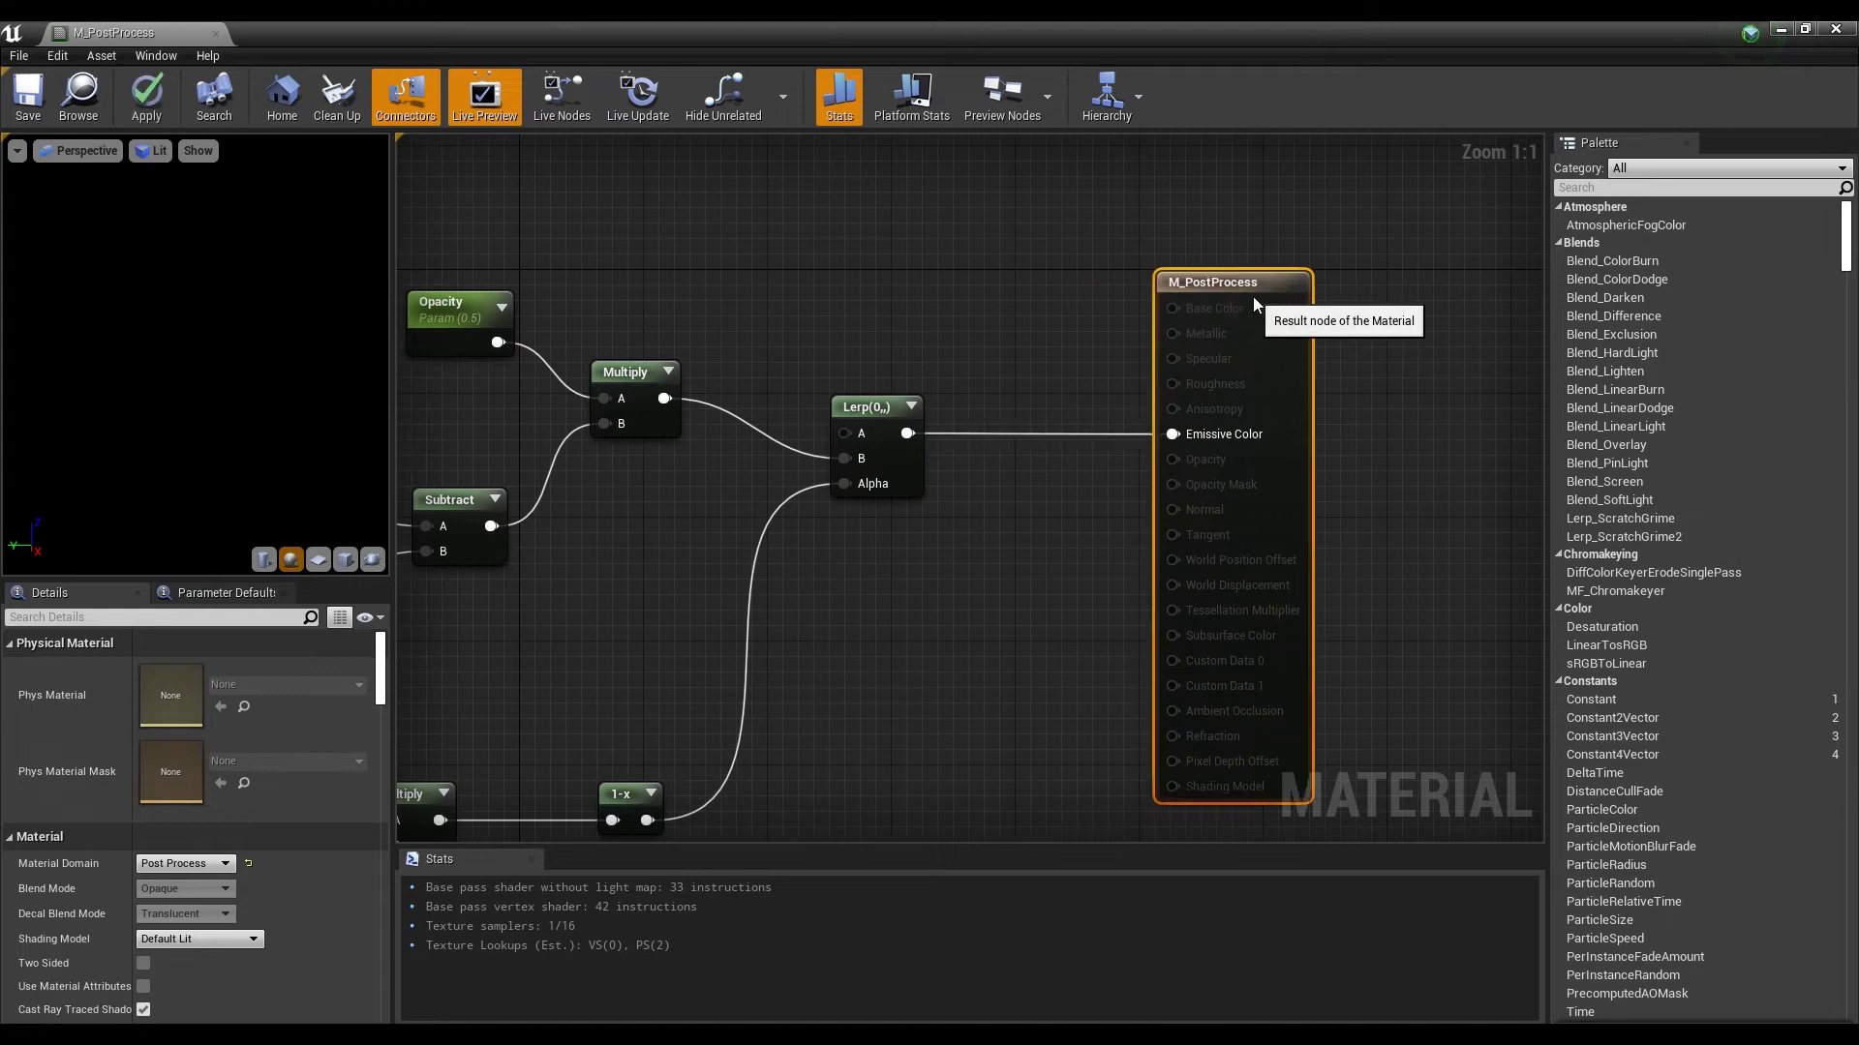
left_click_drag(1253, 297, 1408, 293)
right_click_drag(1030, 256, 1307, 438)
scroll(1107, 348, "down", 3)
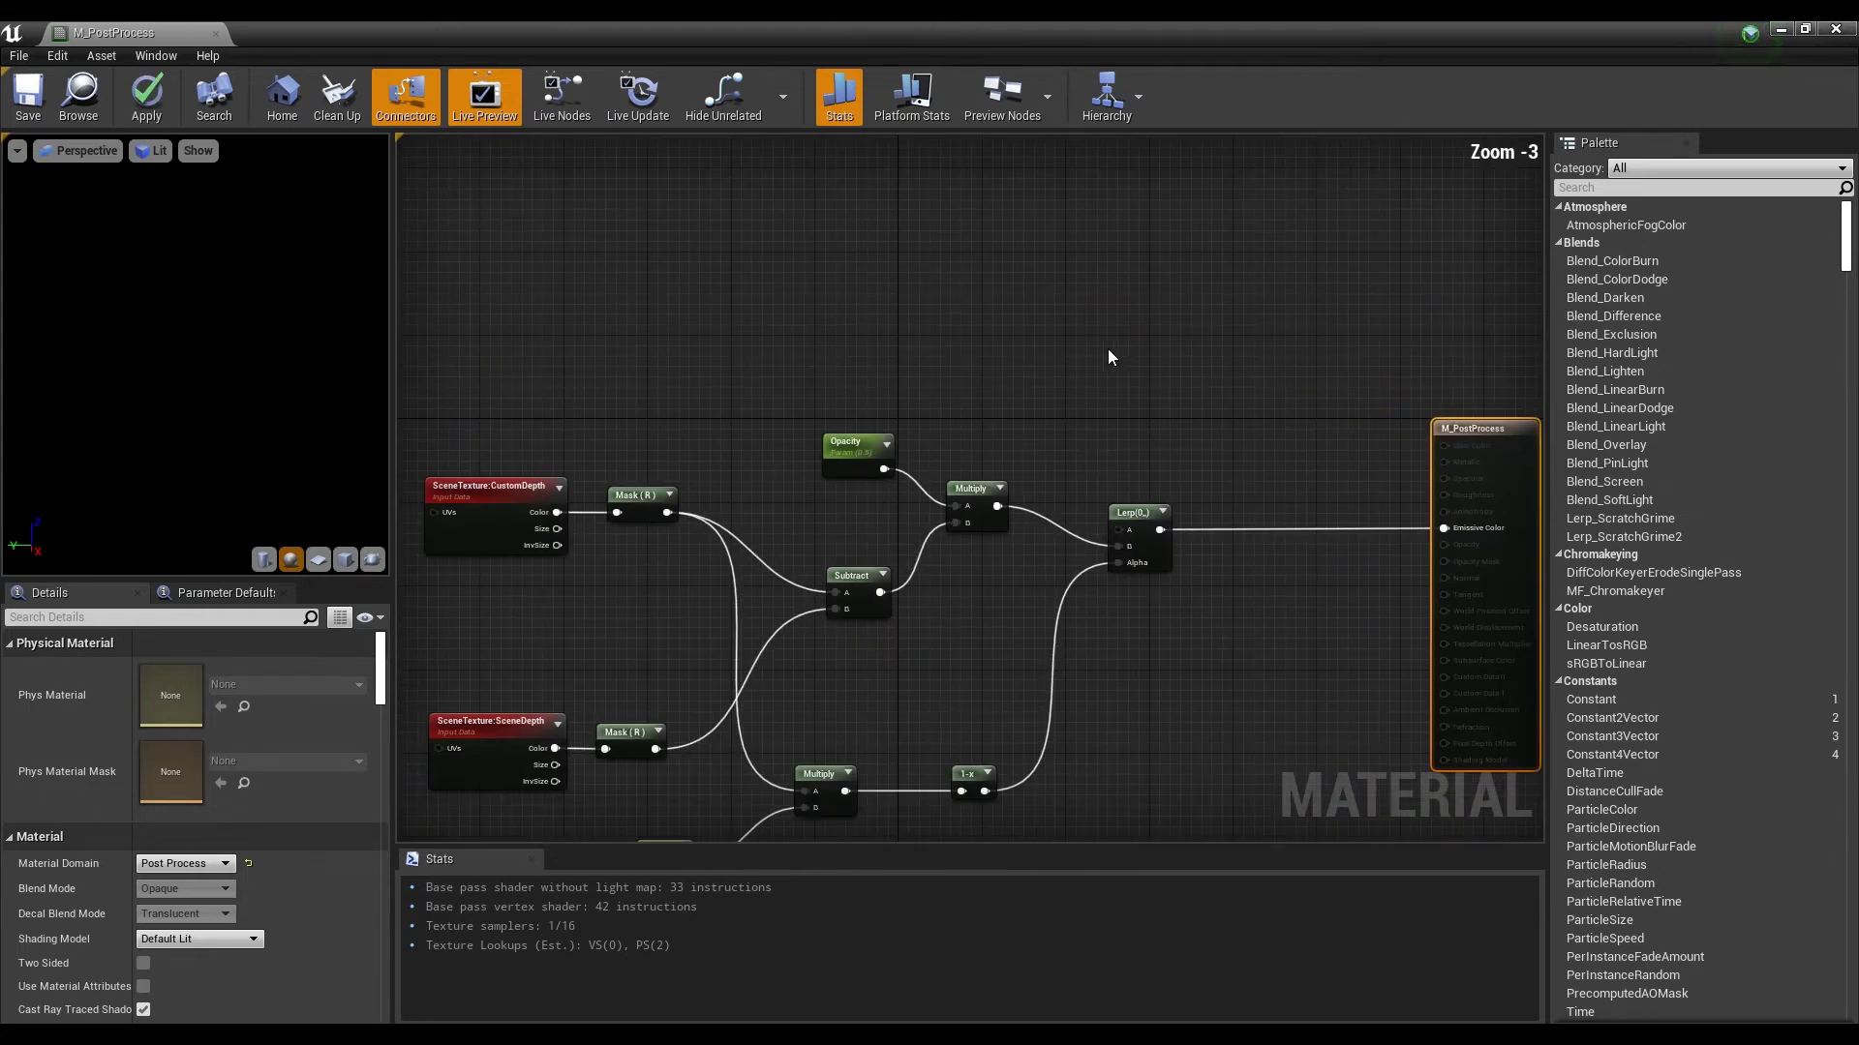
Step: Place a copy of the CustomDepth SceneTexture node above the graph and set its Scene Texture Id to PostProcessInput0
right_click_drag(1109, 356, 1117, 390)
left_click(601, 608)
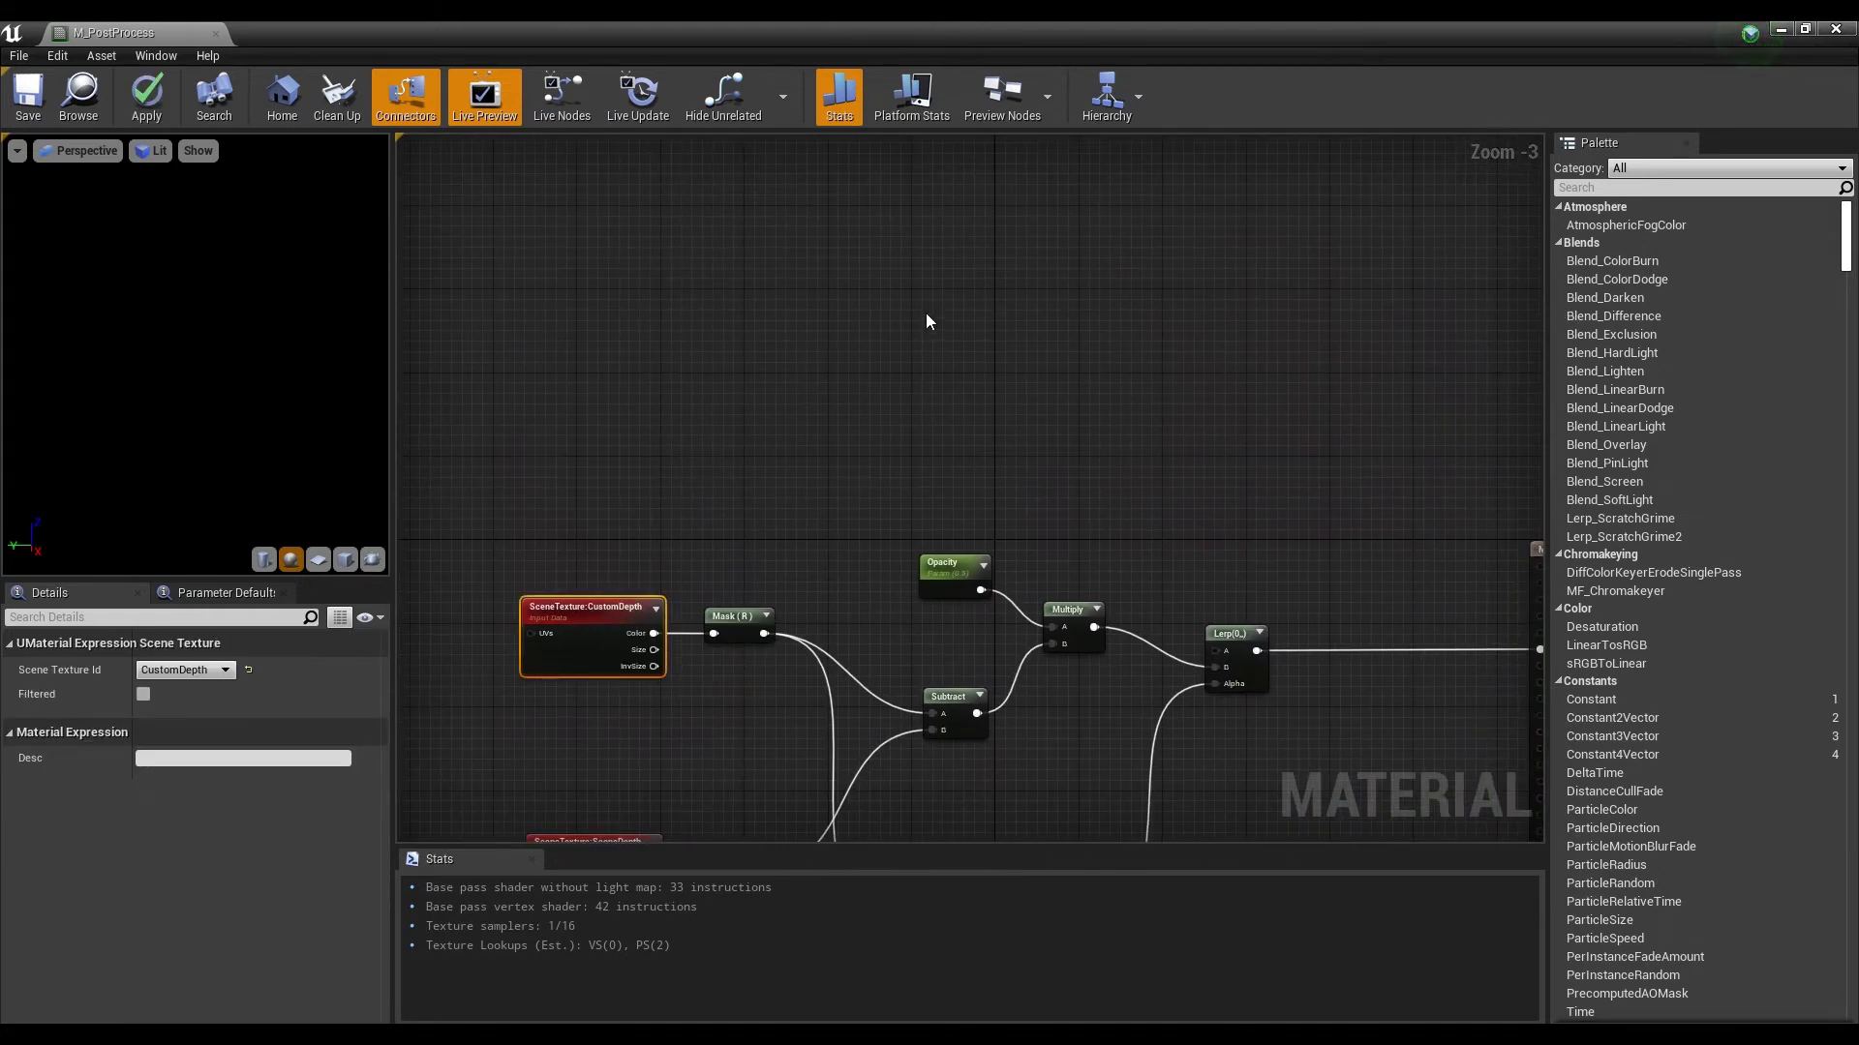
key("ctrl+v")
scroll(1016, 279, "up", 3)
left_click_drag(1018, 279, 970, 297)
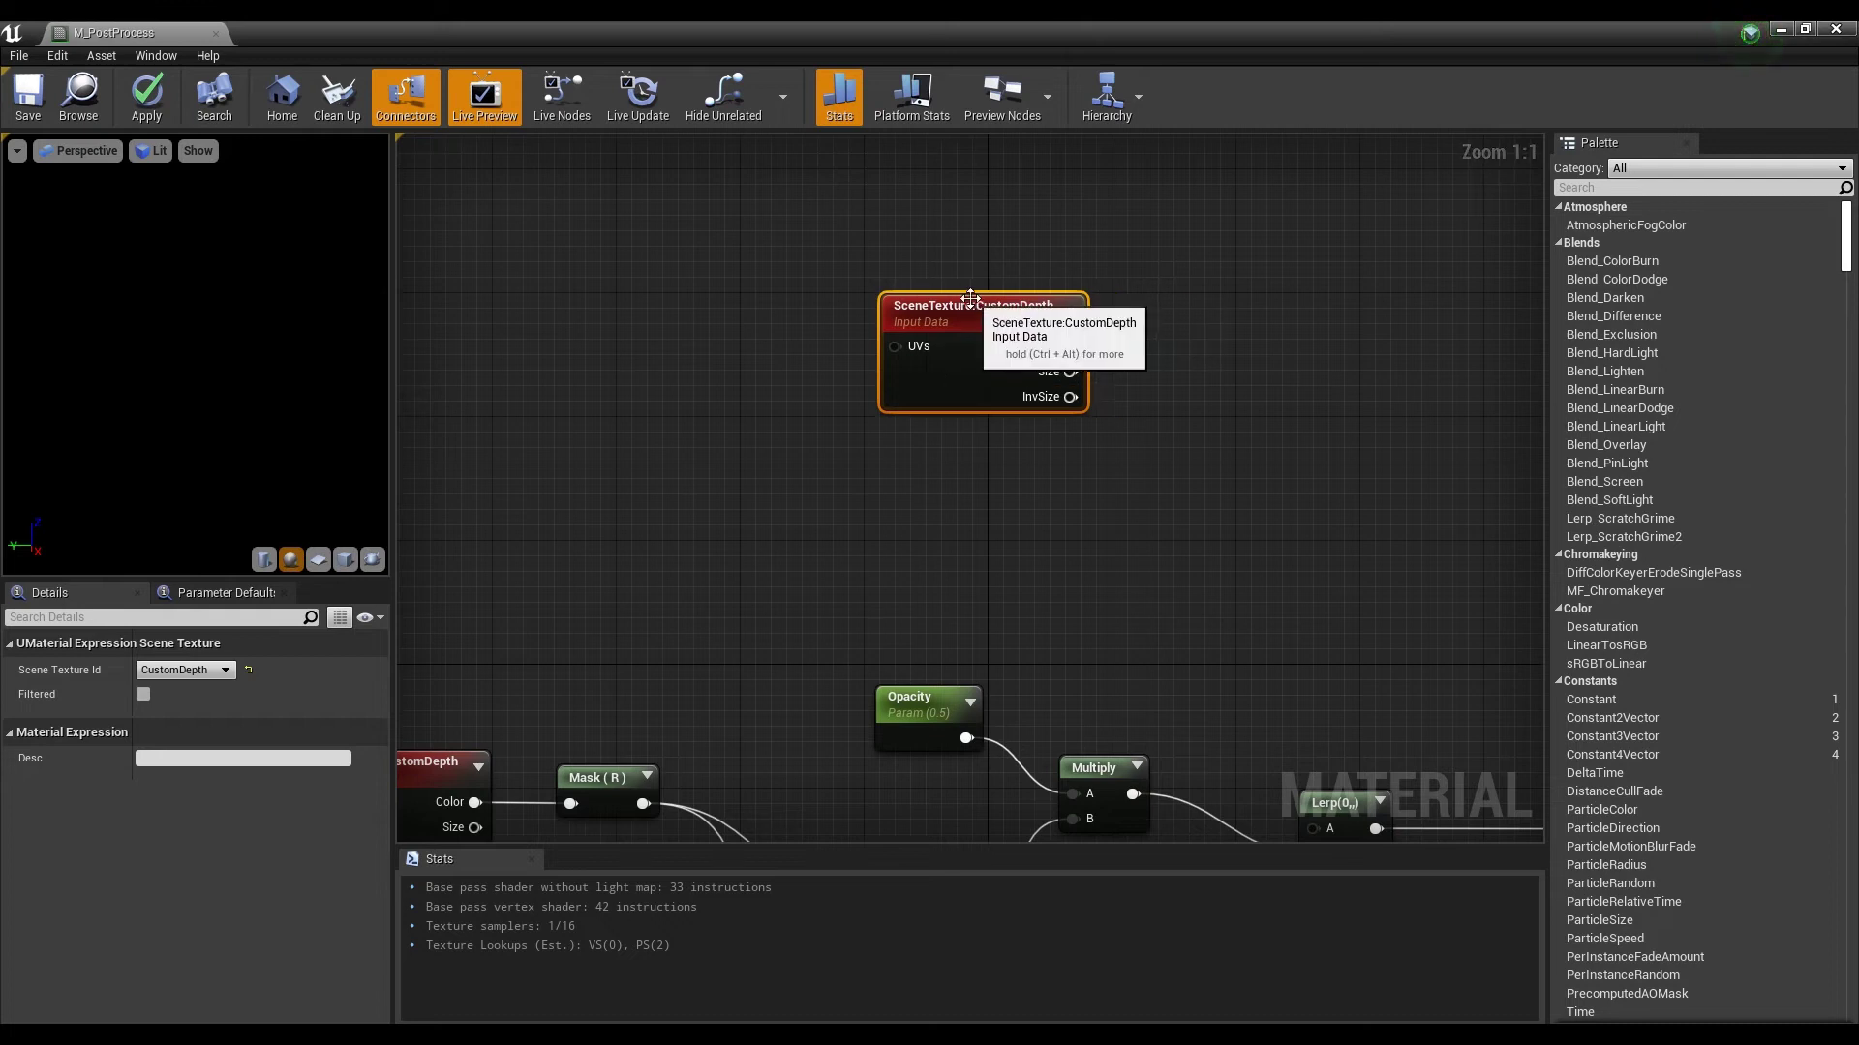
left_click(207, 669)
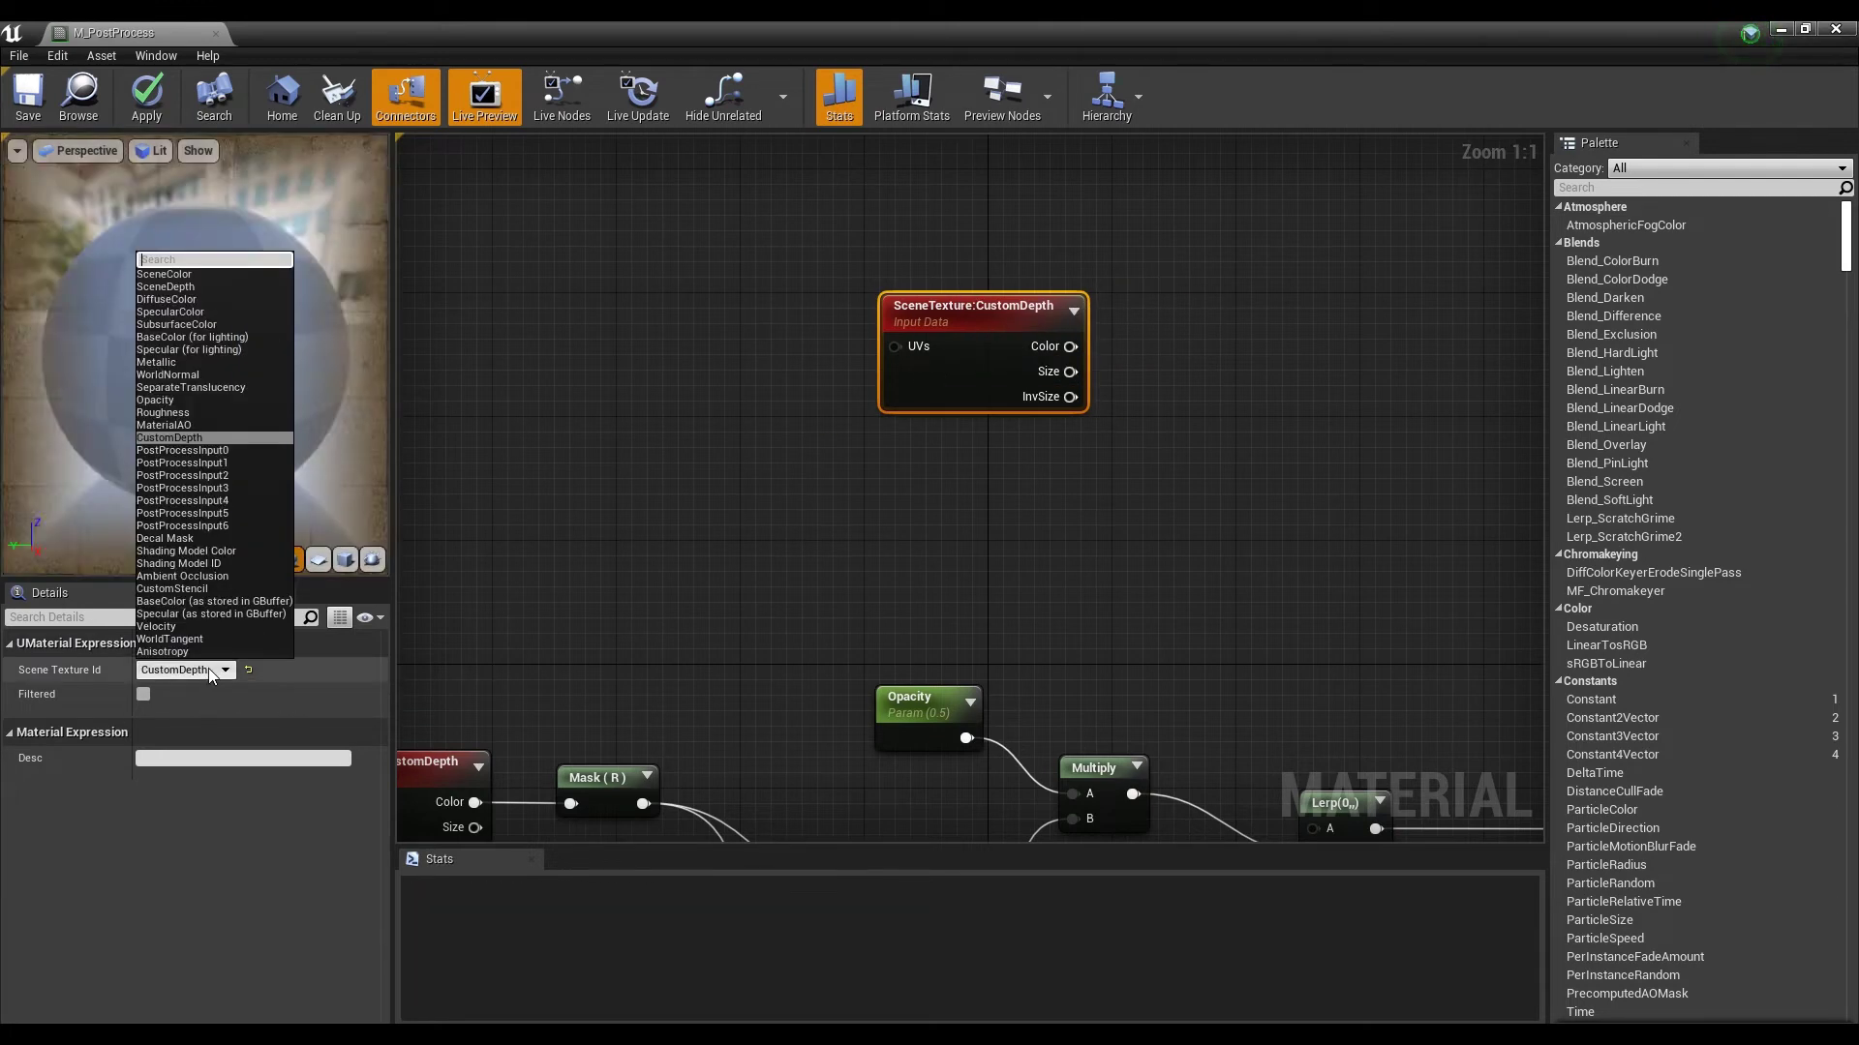
left_click(240, 451)
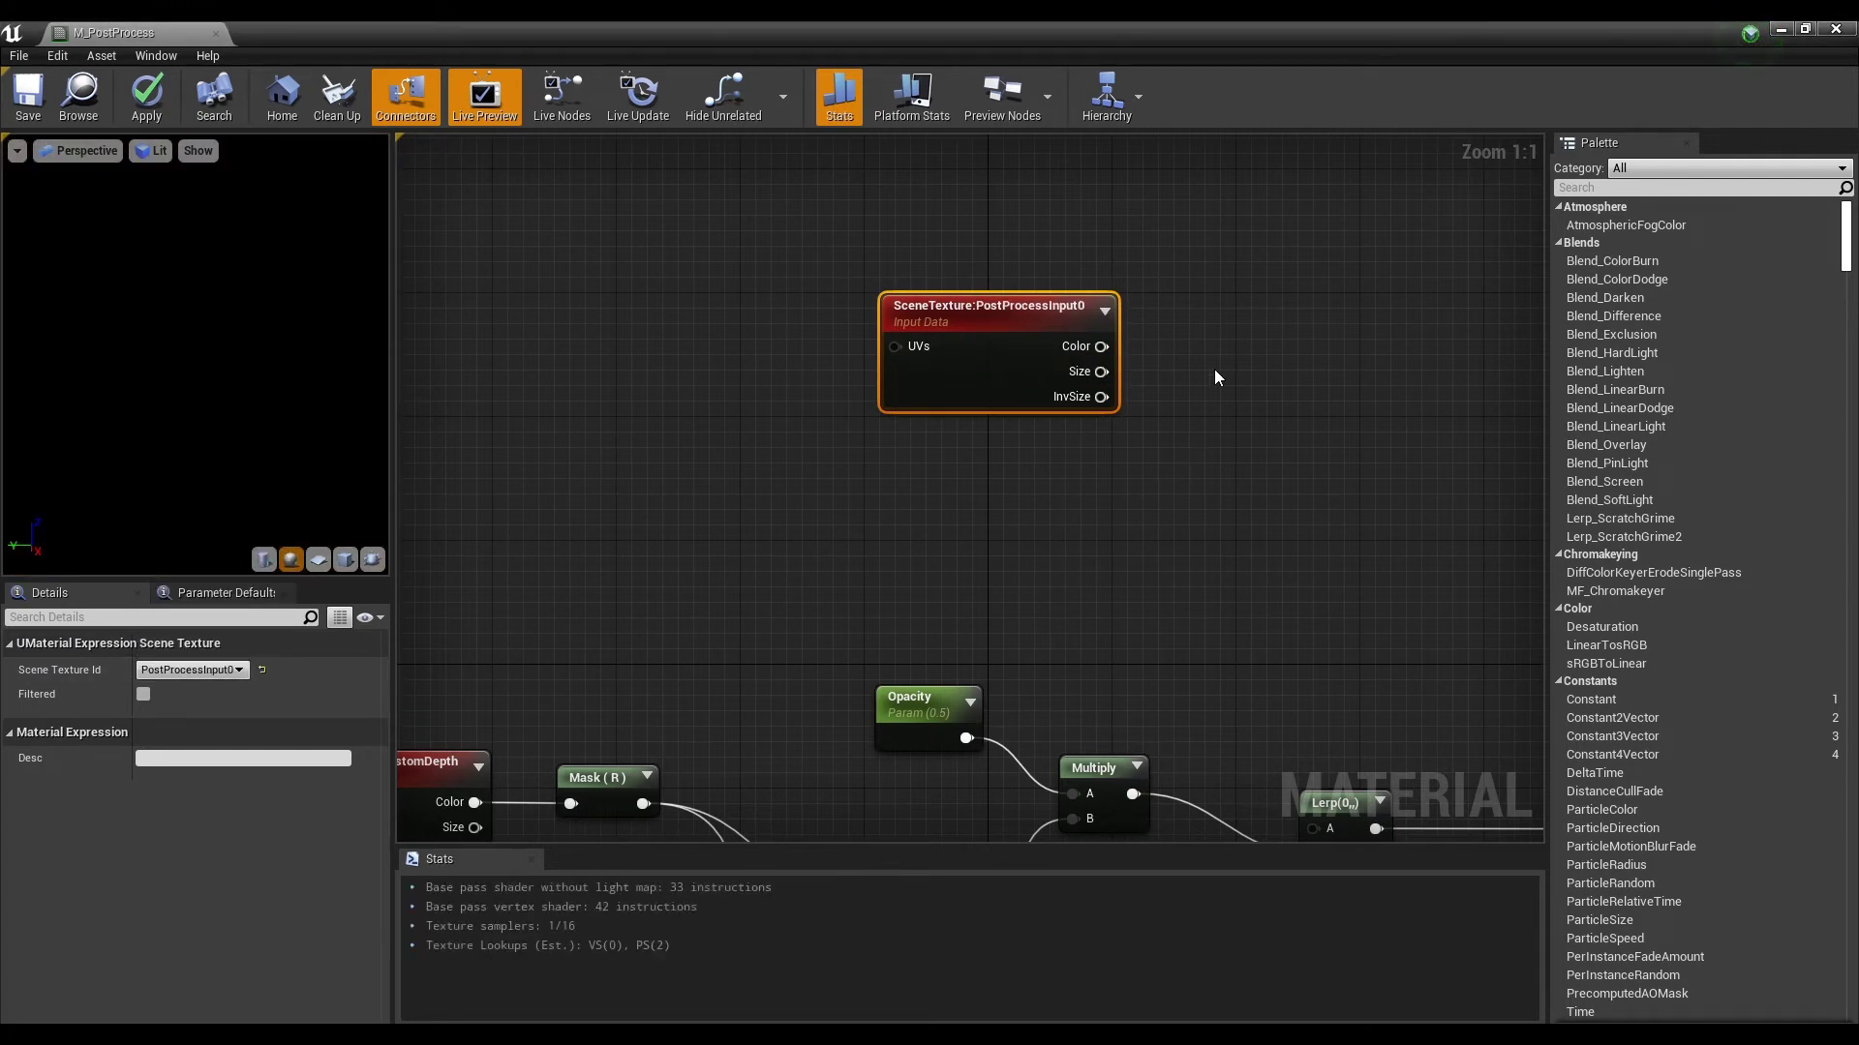
Step: Duplicate the Mask (R) node, enable its G and B channels, and feed it from the PostProcessInput0 Color output
left_click(609, 777)
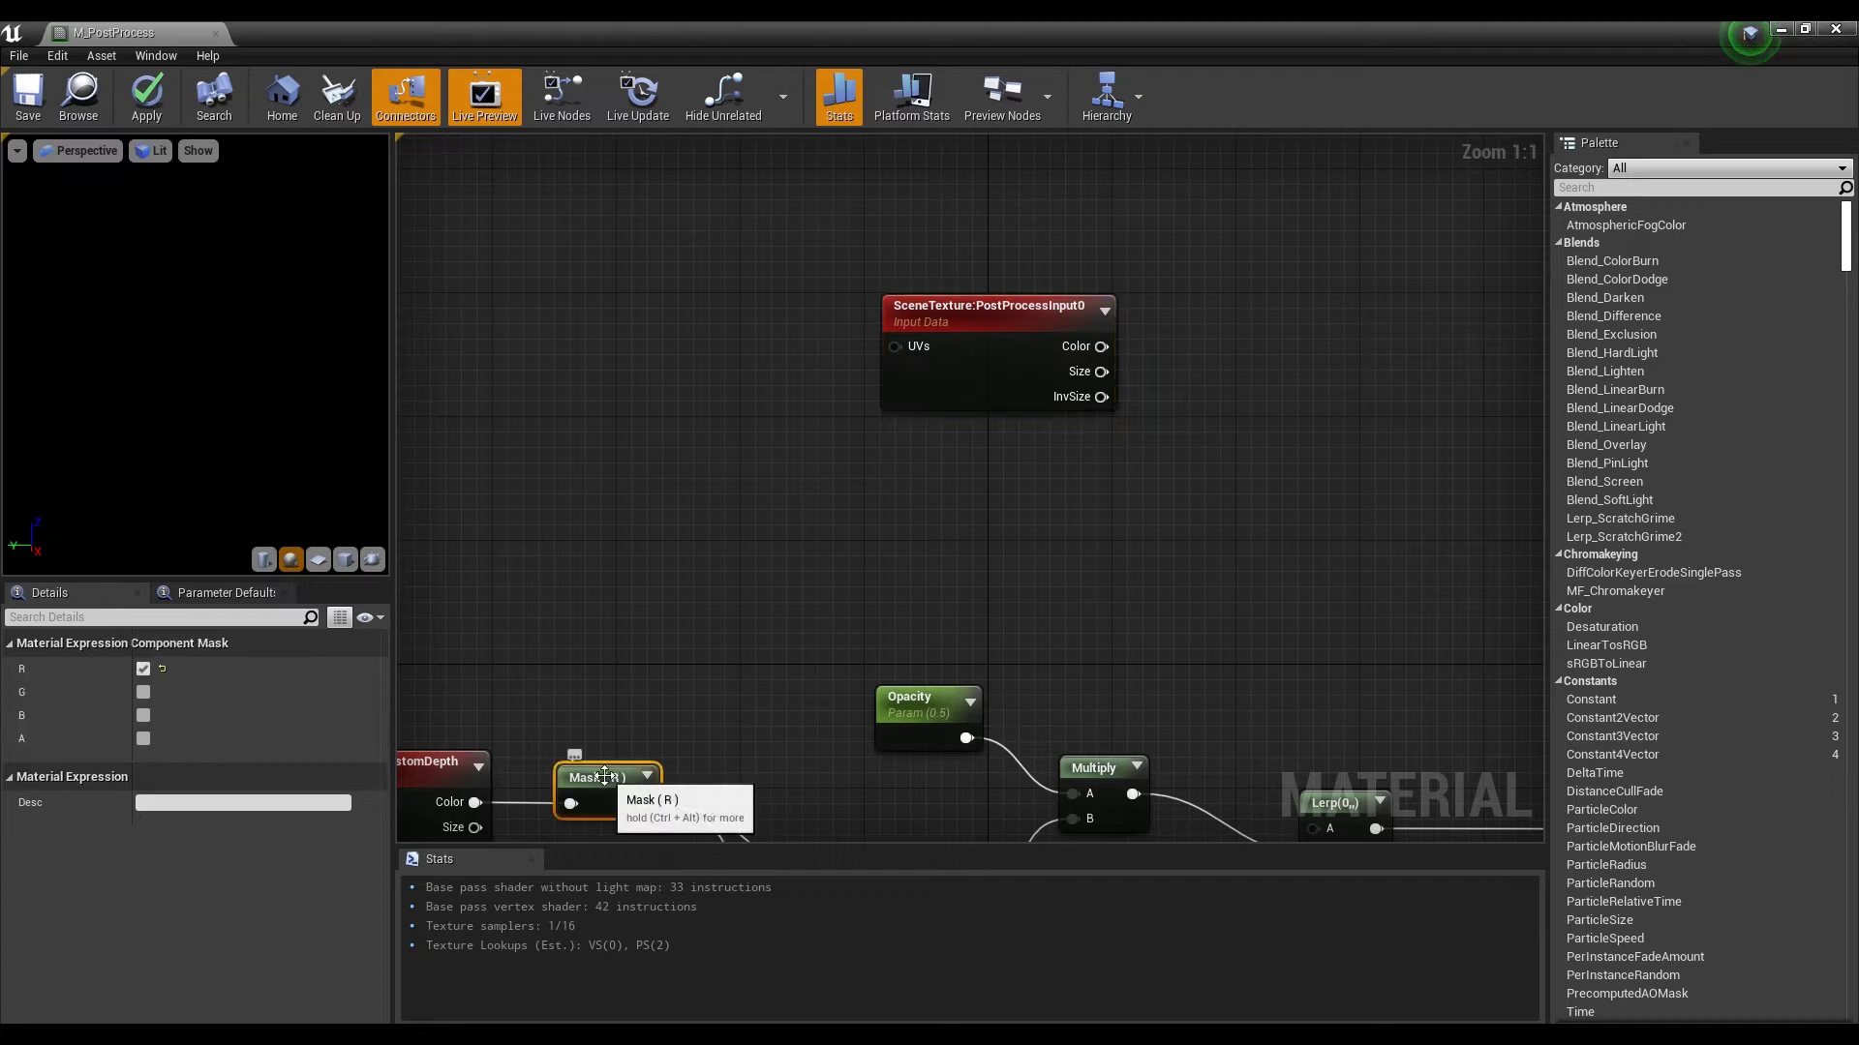
left_click(1179, 331)
key("ctrl+v")
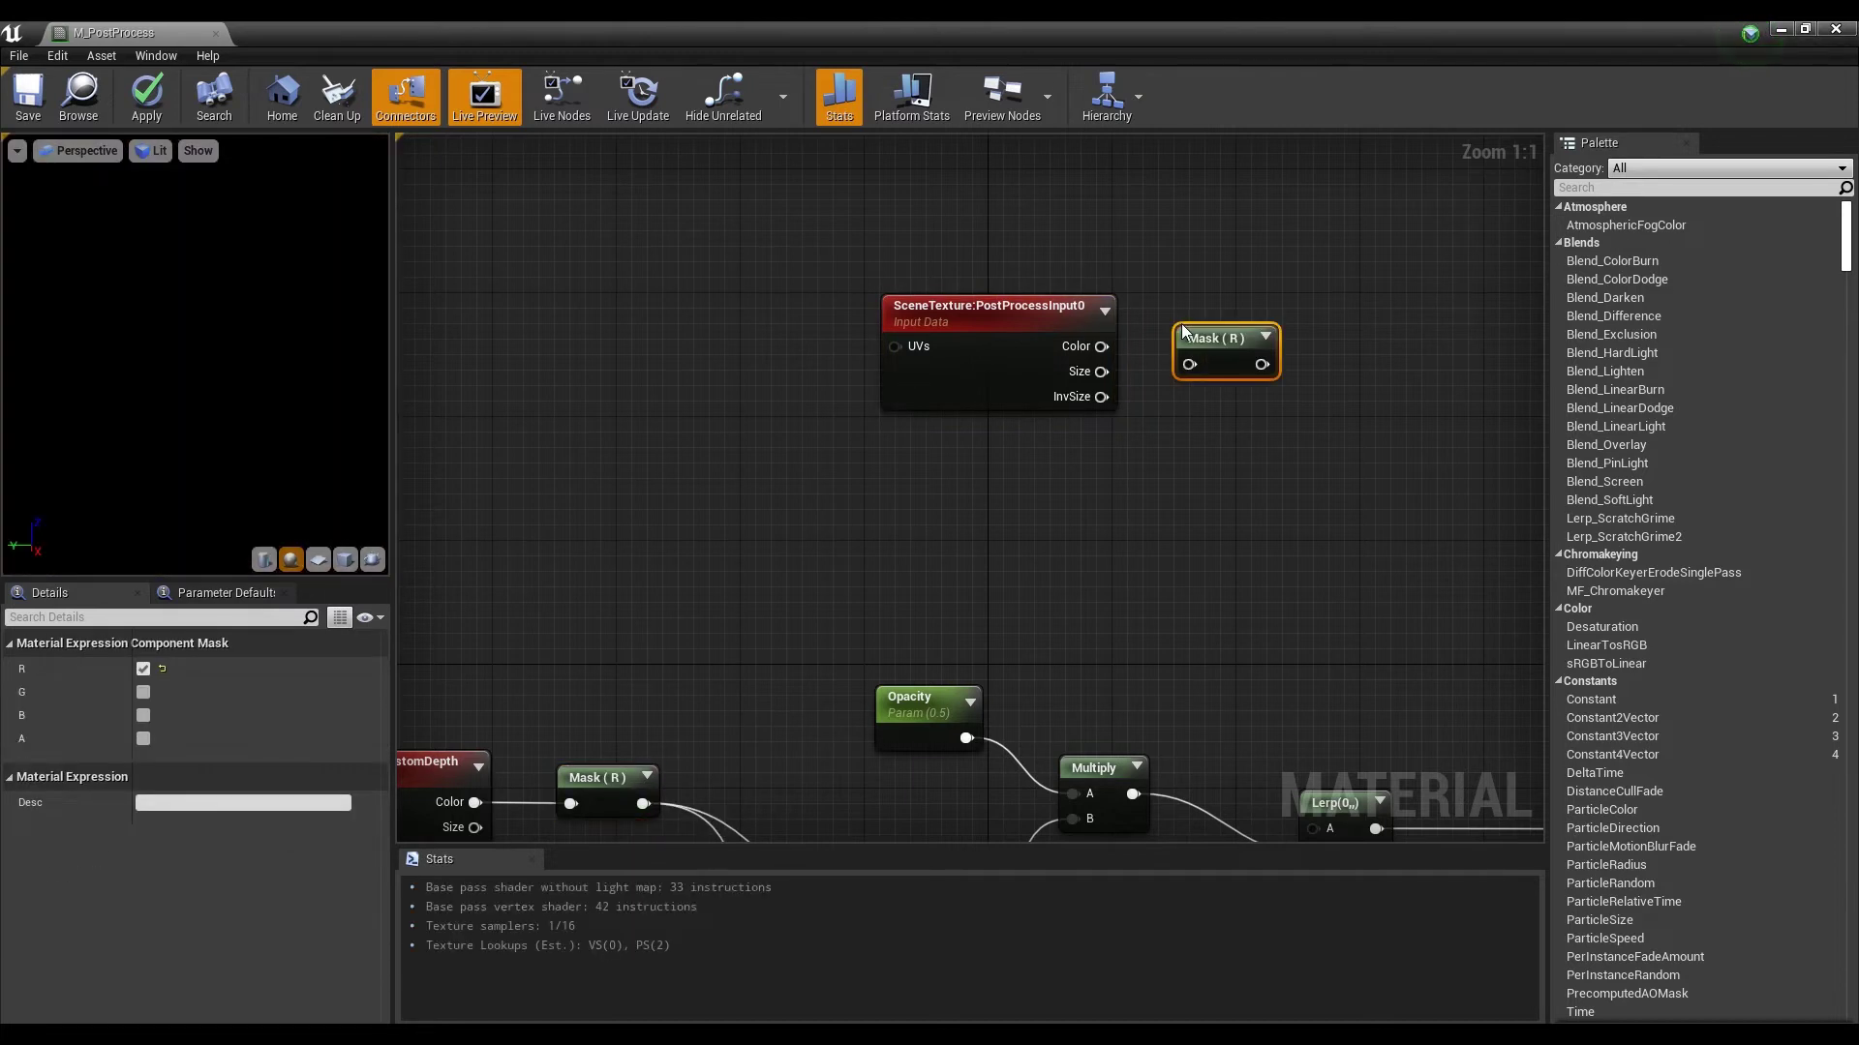
left_click(143, 693)
left_click(143, 716)
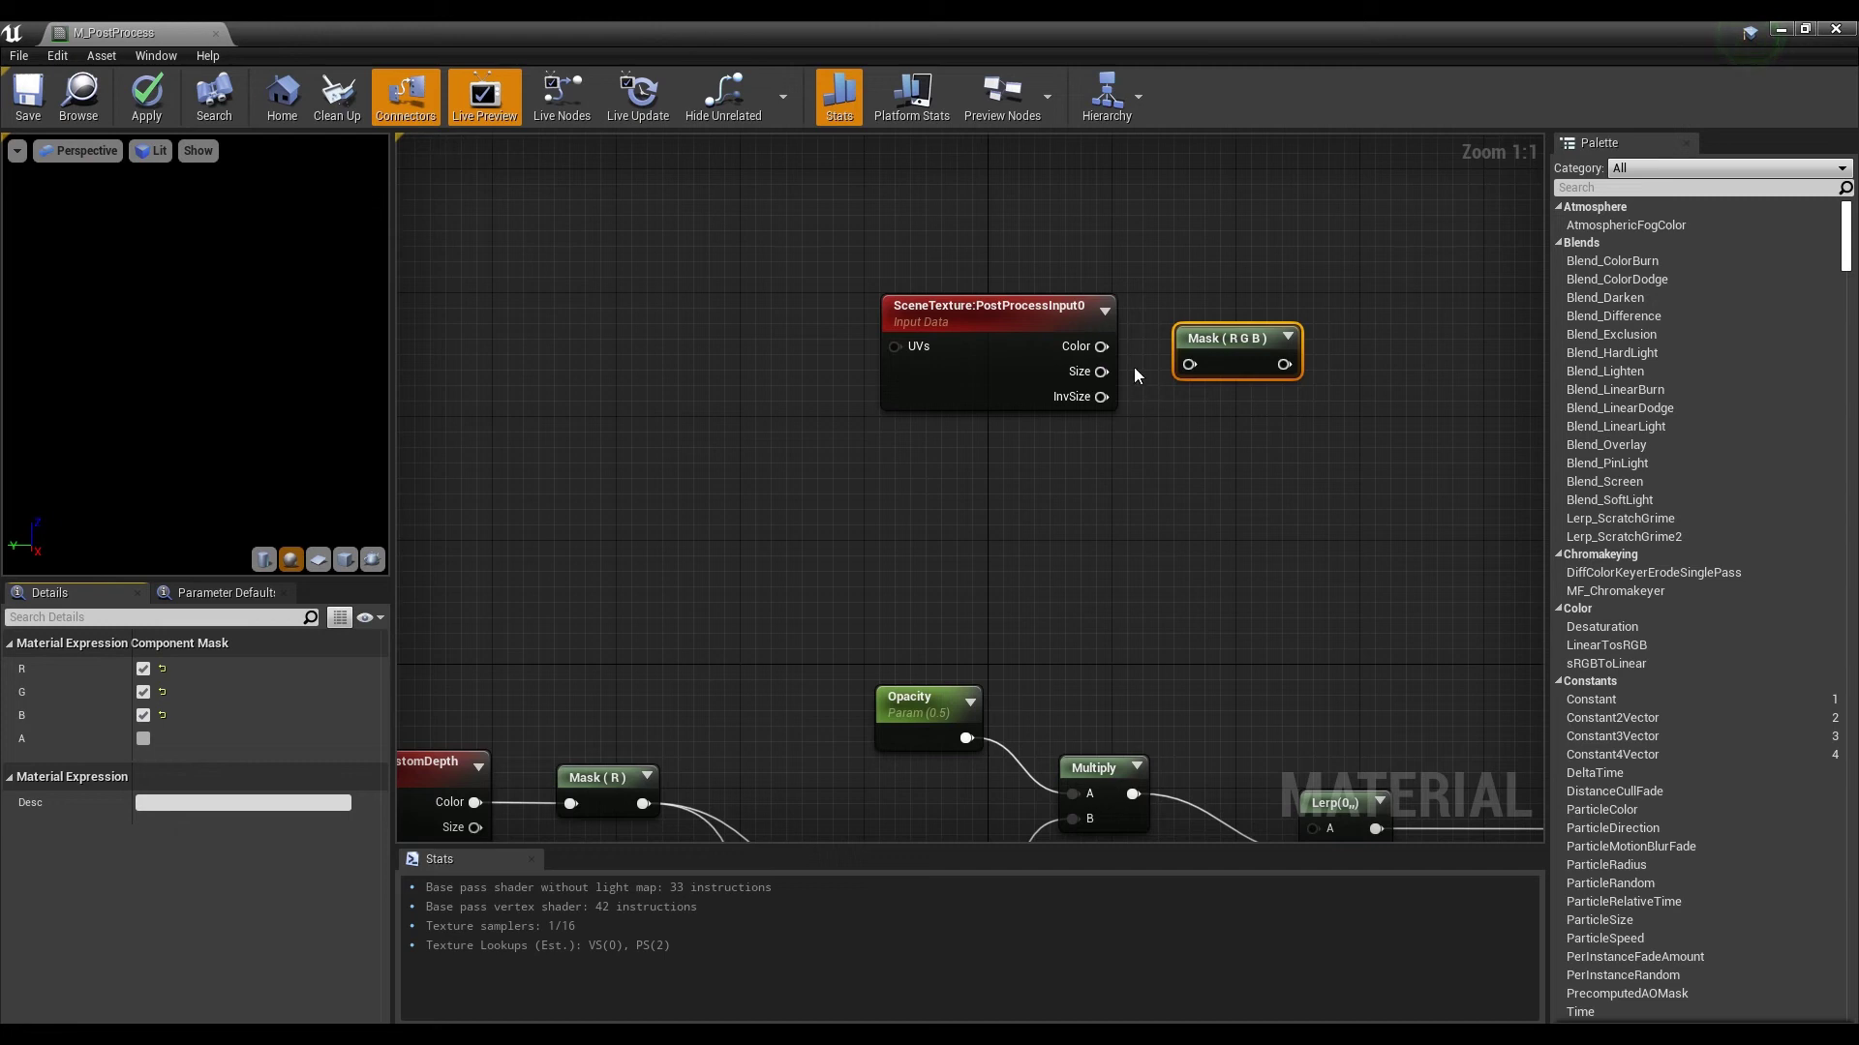
left_click_drag(1101, 347, 1191, 371)
Step: Feed Emissive Color directly from the RGB mask, save the material and check the result in the level
right_click_drag(1310, 470, 926, 386)
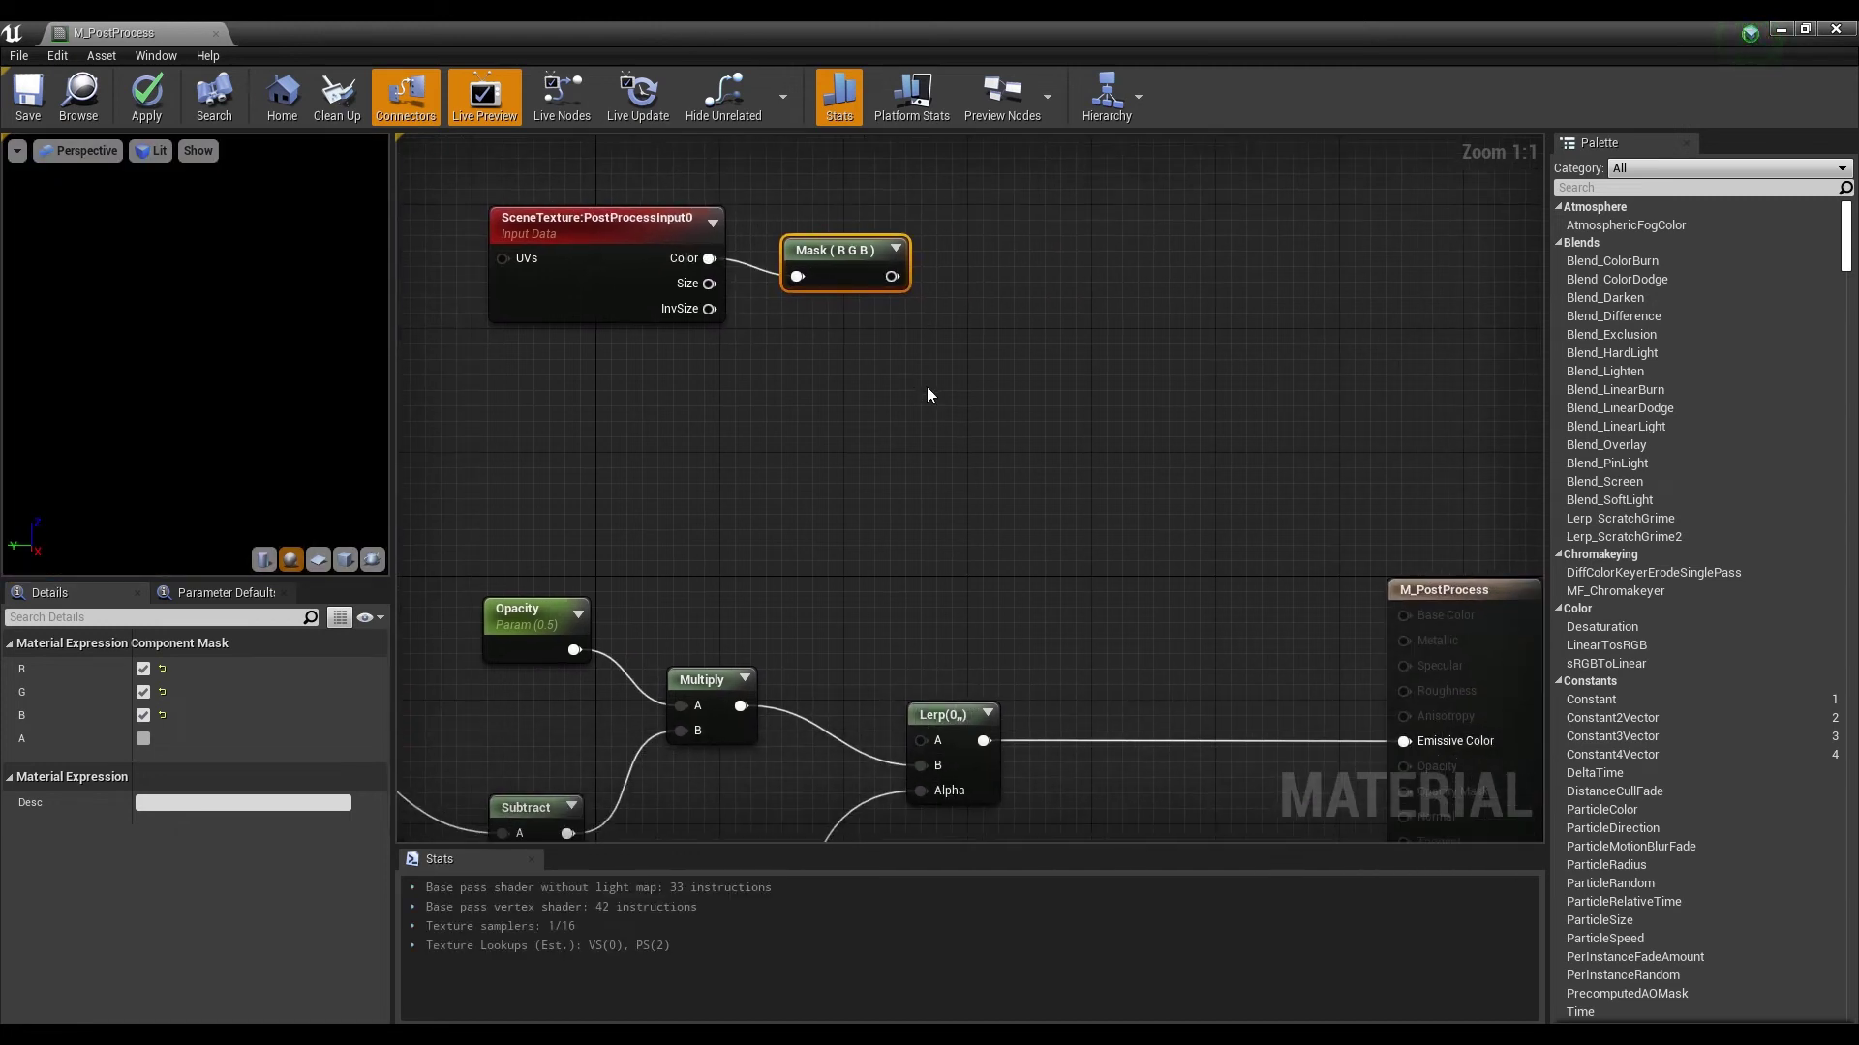
scroll(927, 386, "down", 1)
left_click_drag(874, 288, 1356, 704)
left_click(28, 95)
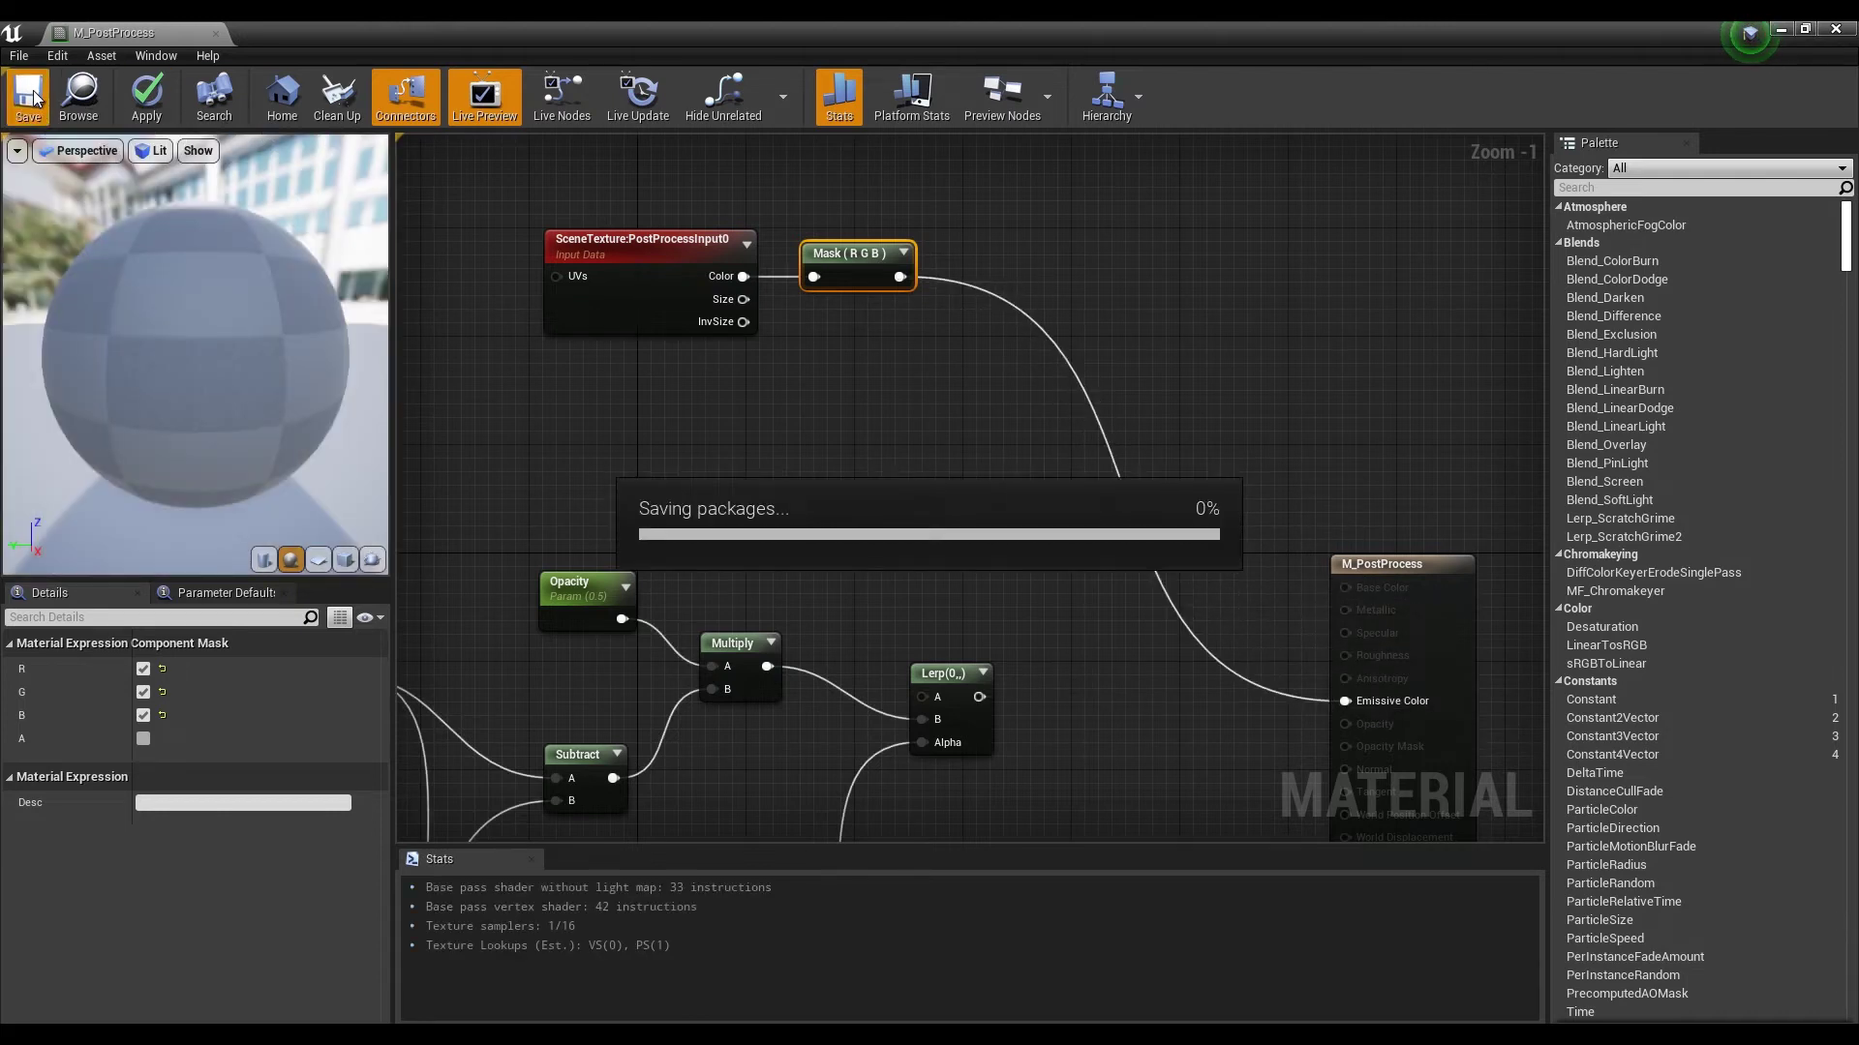
key("alt+Tab")
right_click_drag(1217, 358, 1248, 292)
key("s")
right_click_drag(649, 487, 623, 494)
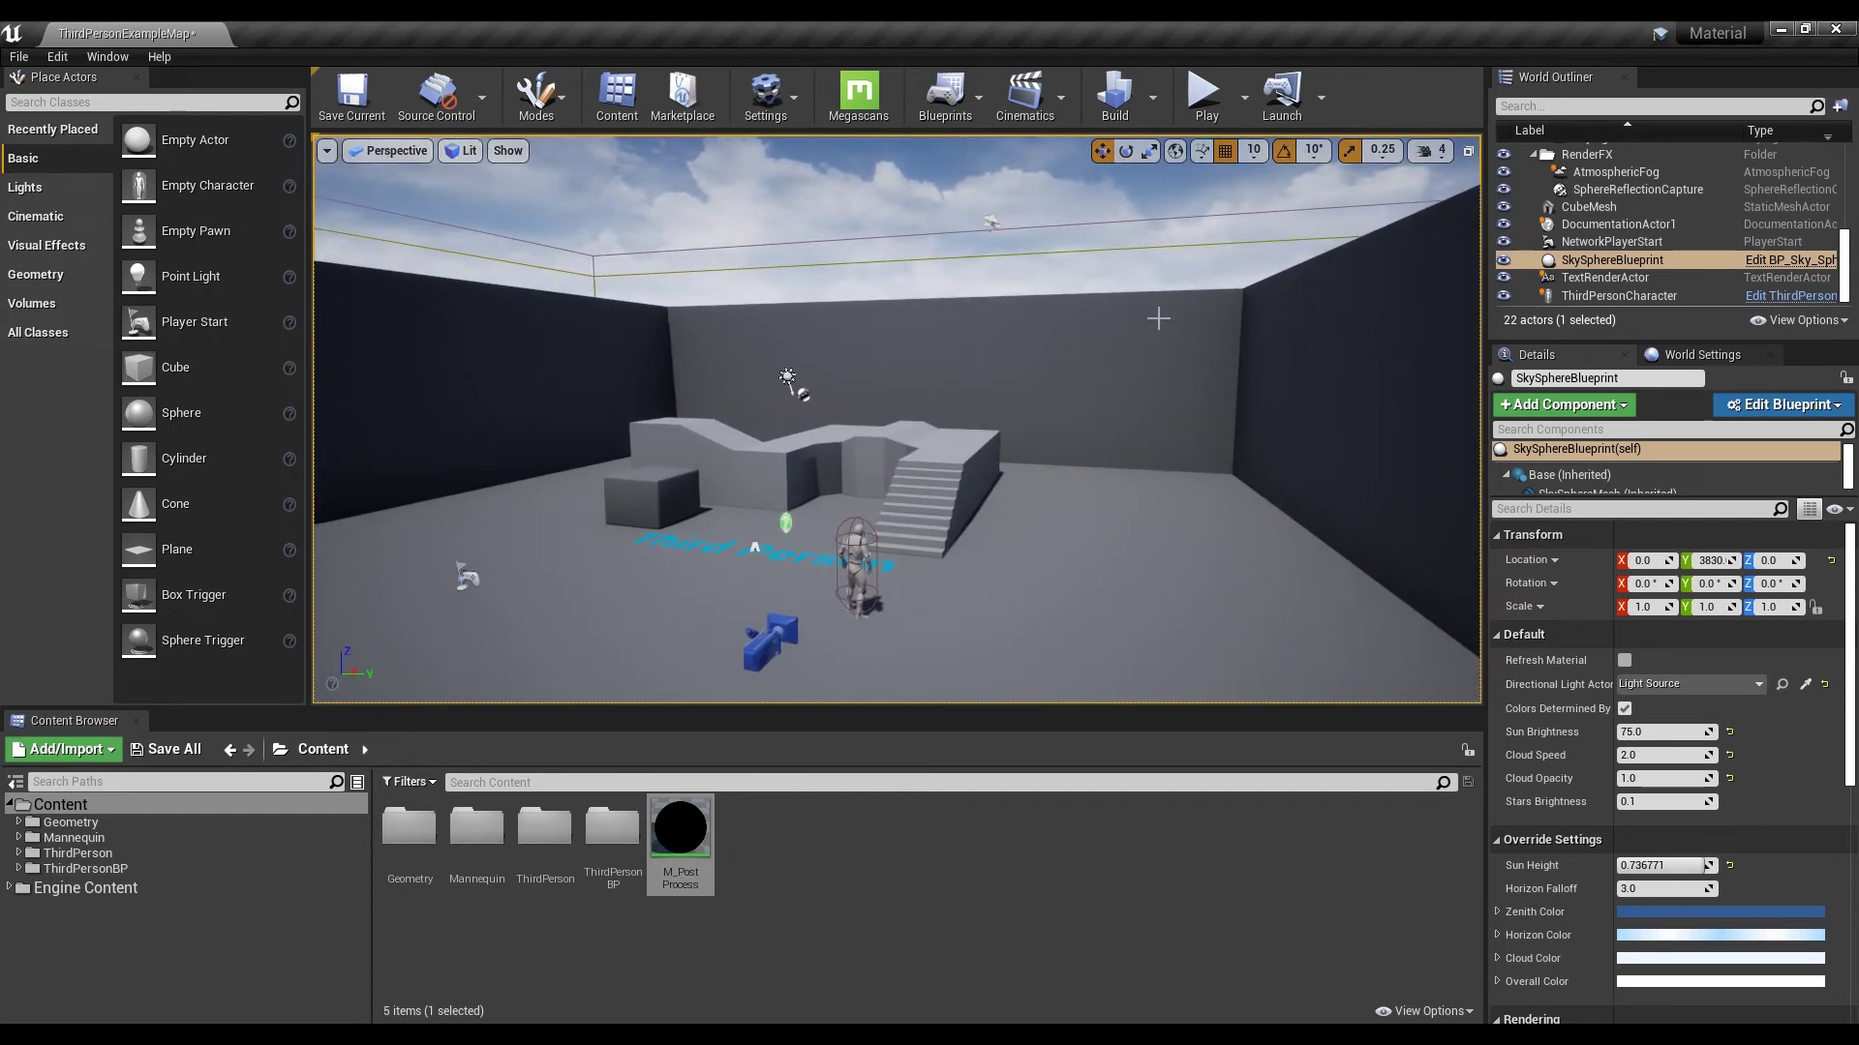
Step: In M_PostProcess, add a Lerp with the RGB mask into A and the existing Lerp into Alpha, and output it to Emissive Color
double_click(683, 829)
left_click(1040, 647)
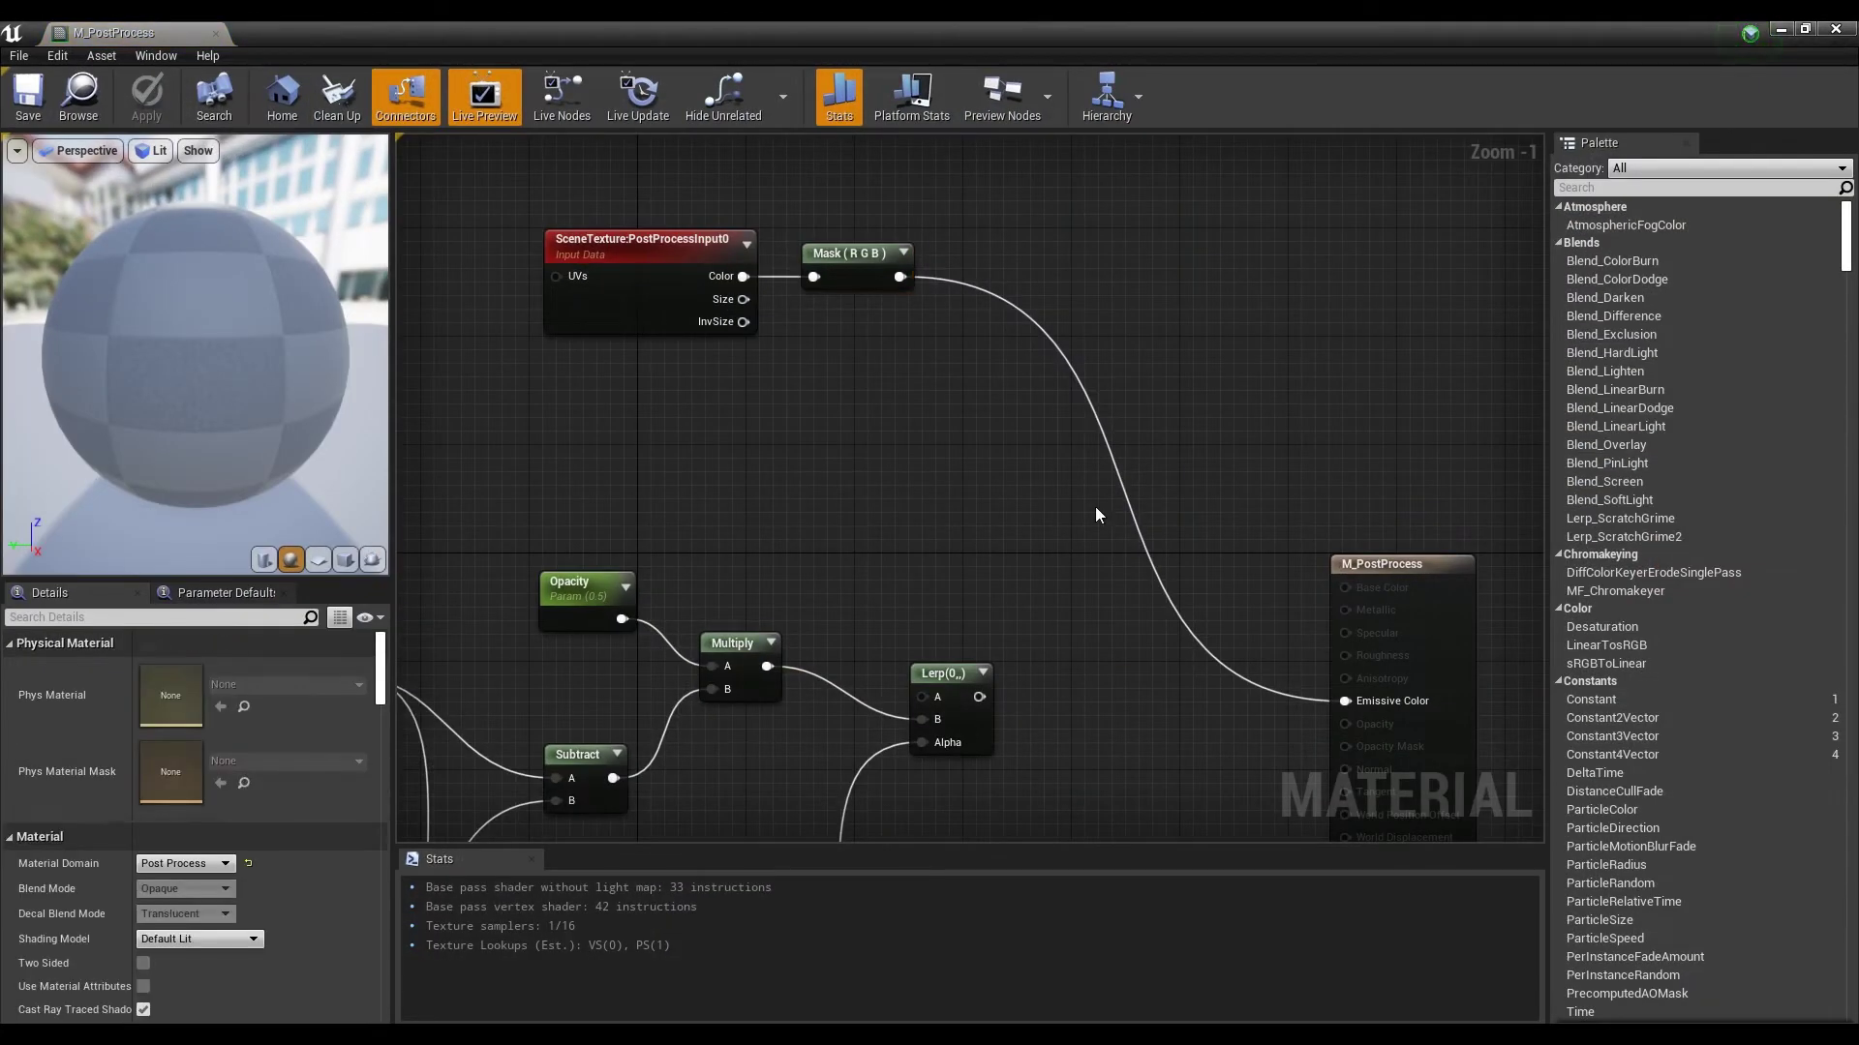
left_click(1130, 449)
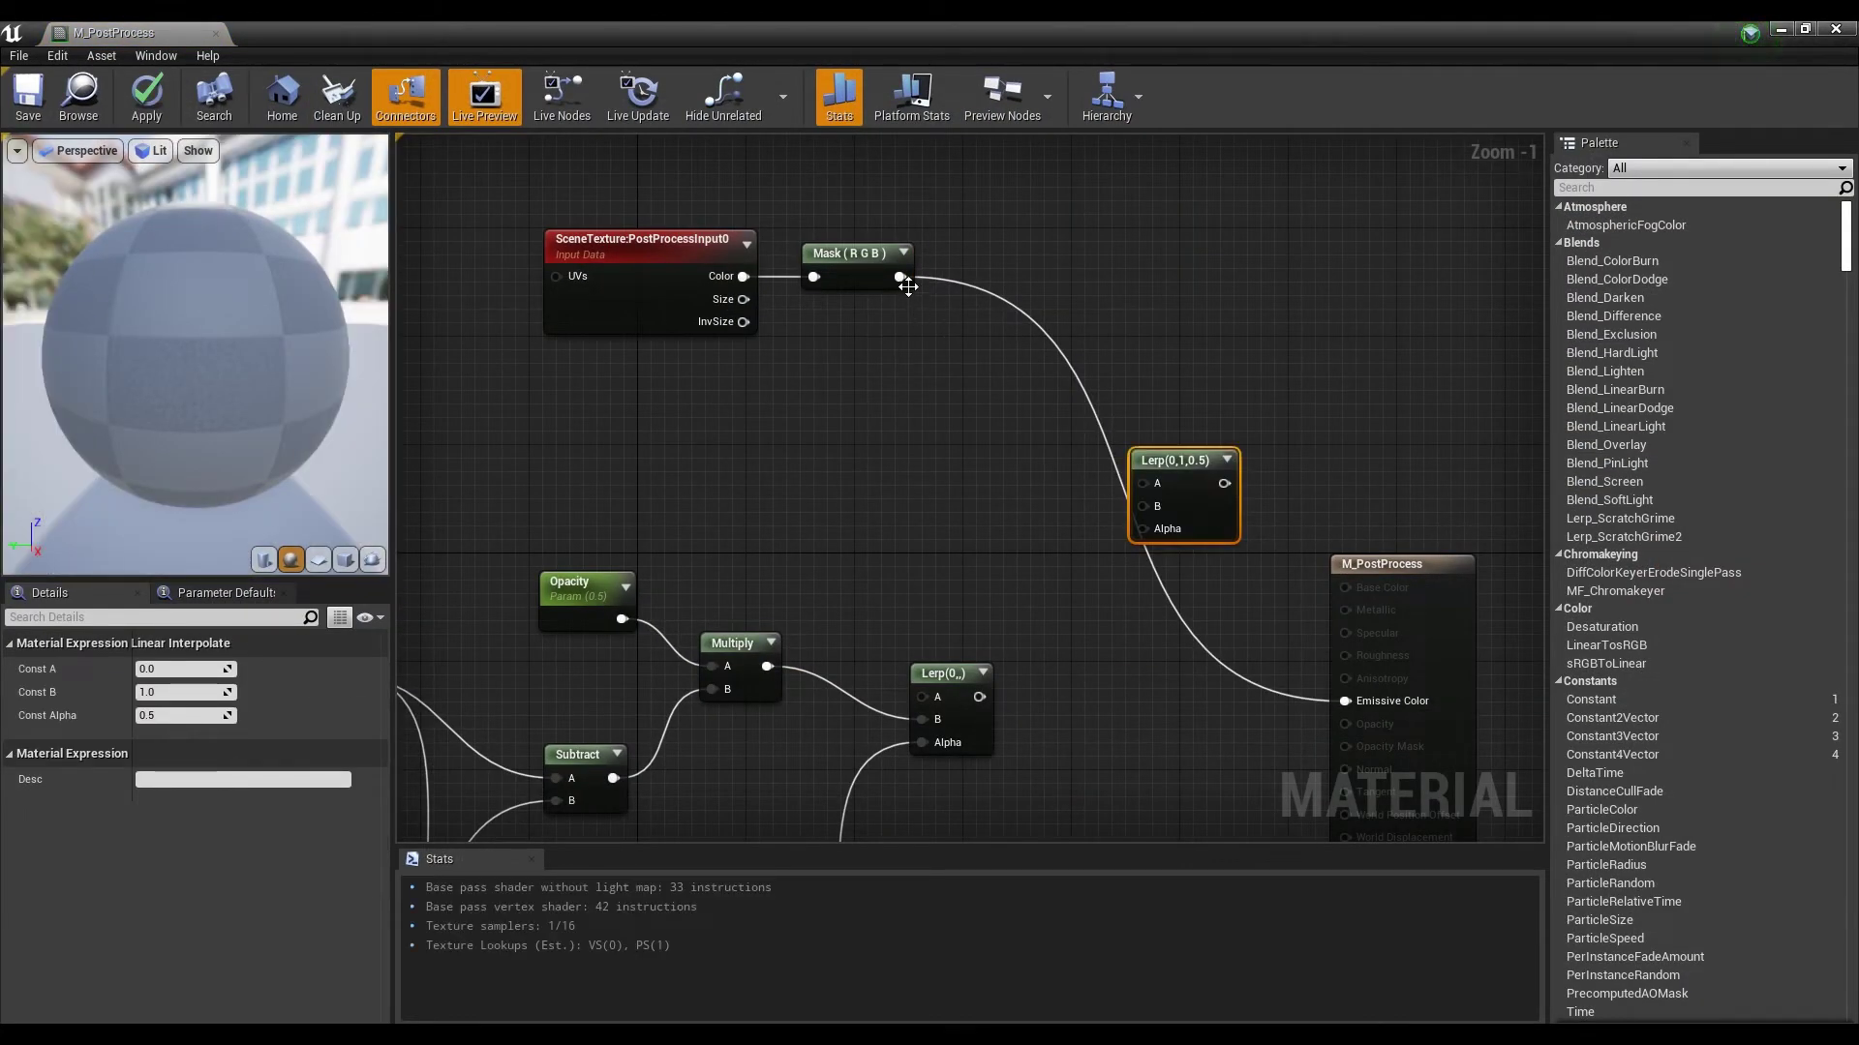
left_click_drag(1146, 478, 1147, 478)
left_click_drag(979, 697, 1061, 592)
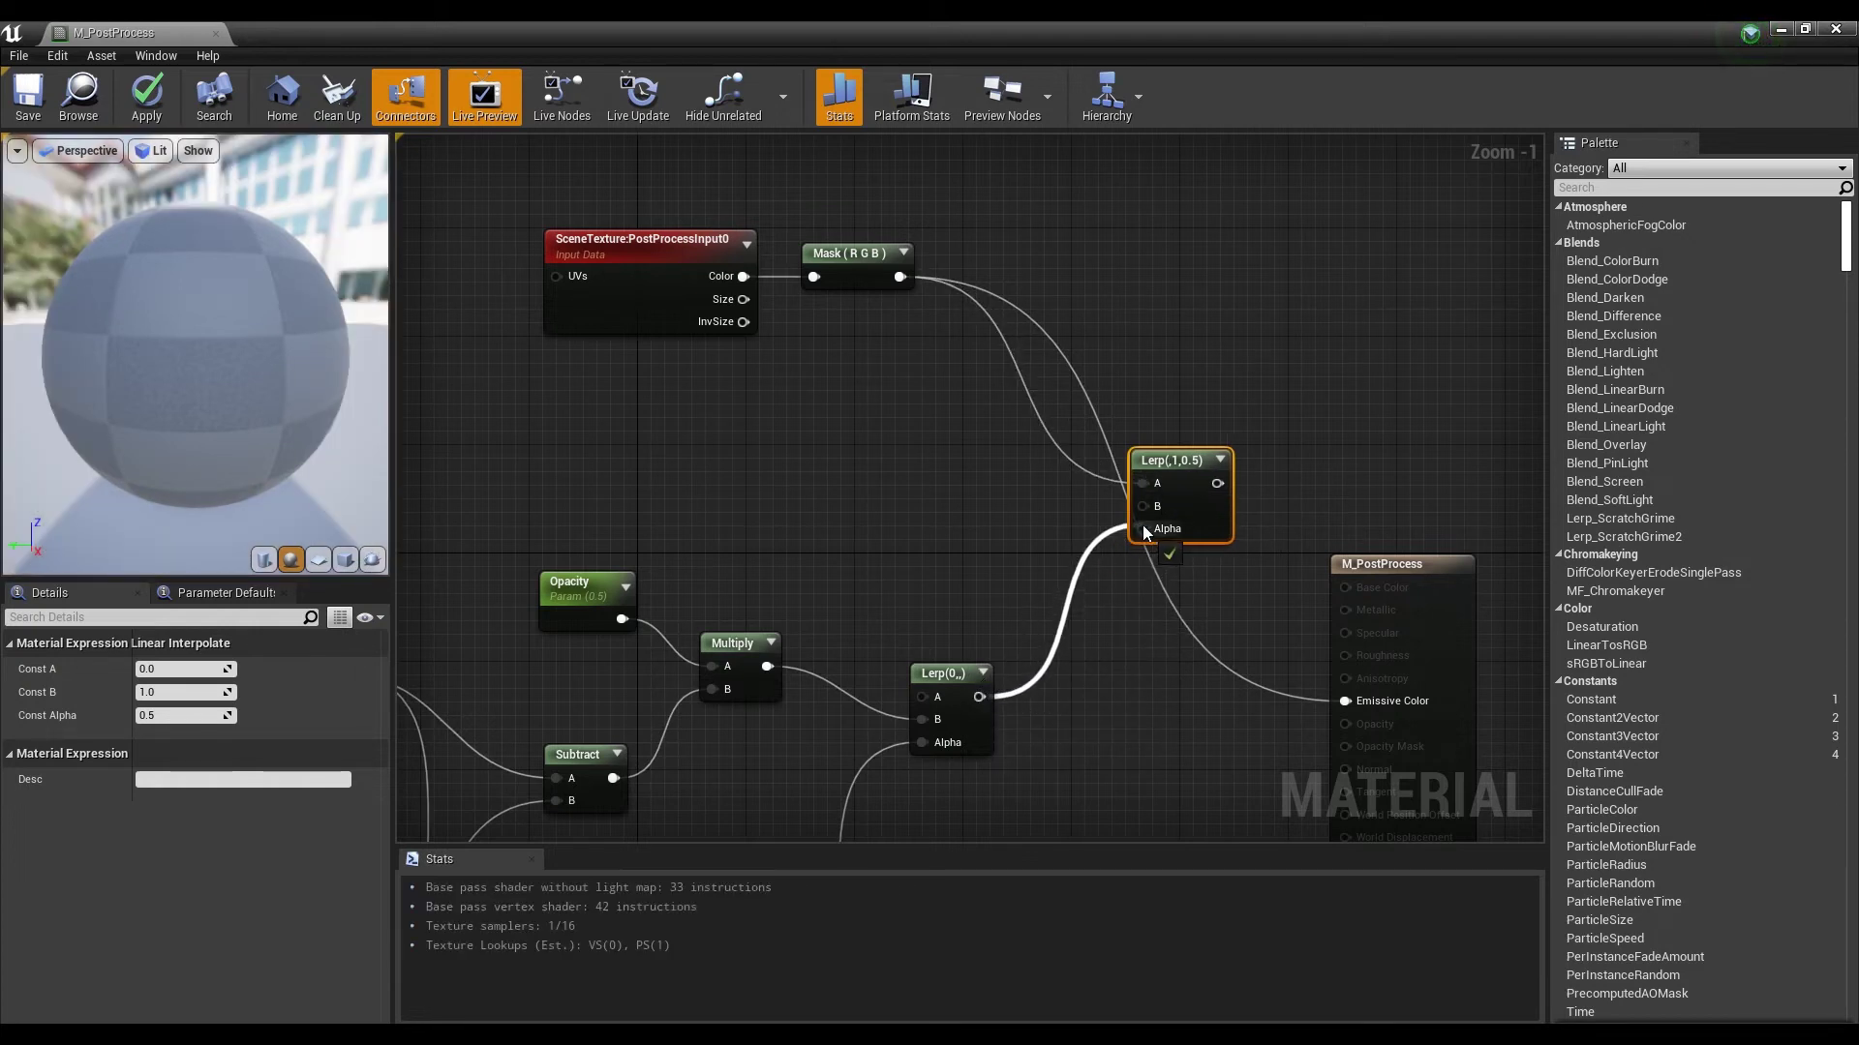
left_click_drag(1144, 531, 1206, 492)
left_click_drag(1320, 682, 1346, 701)
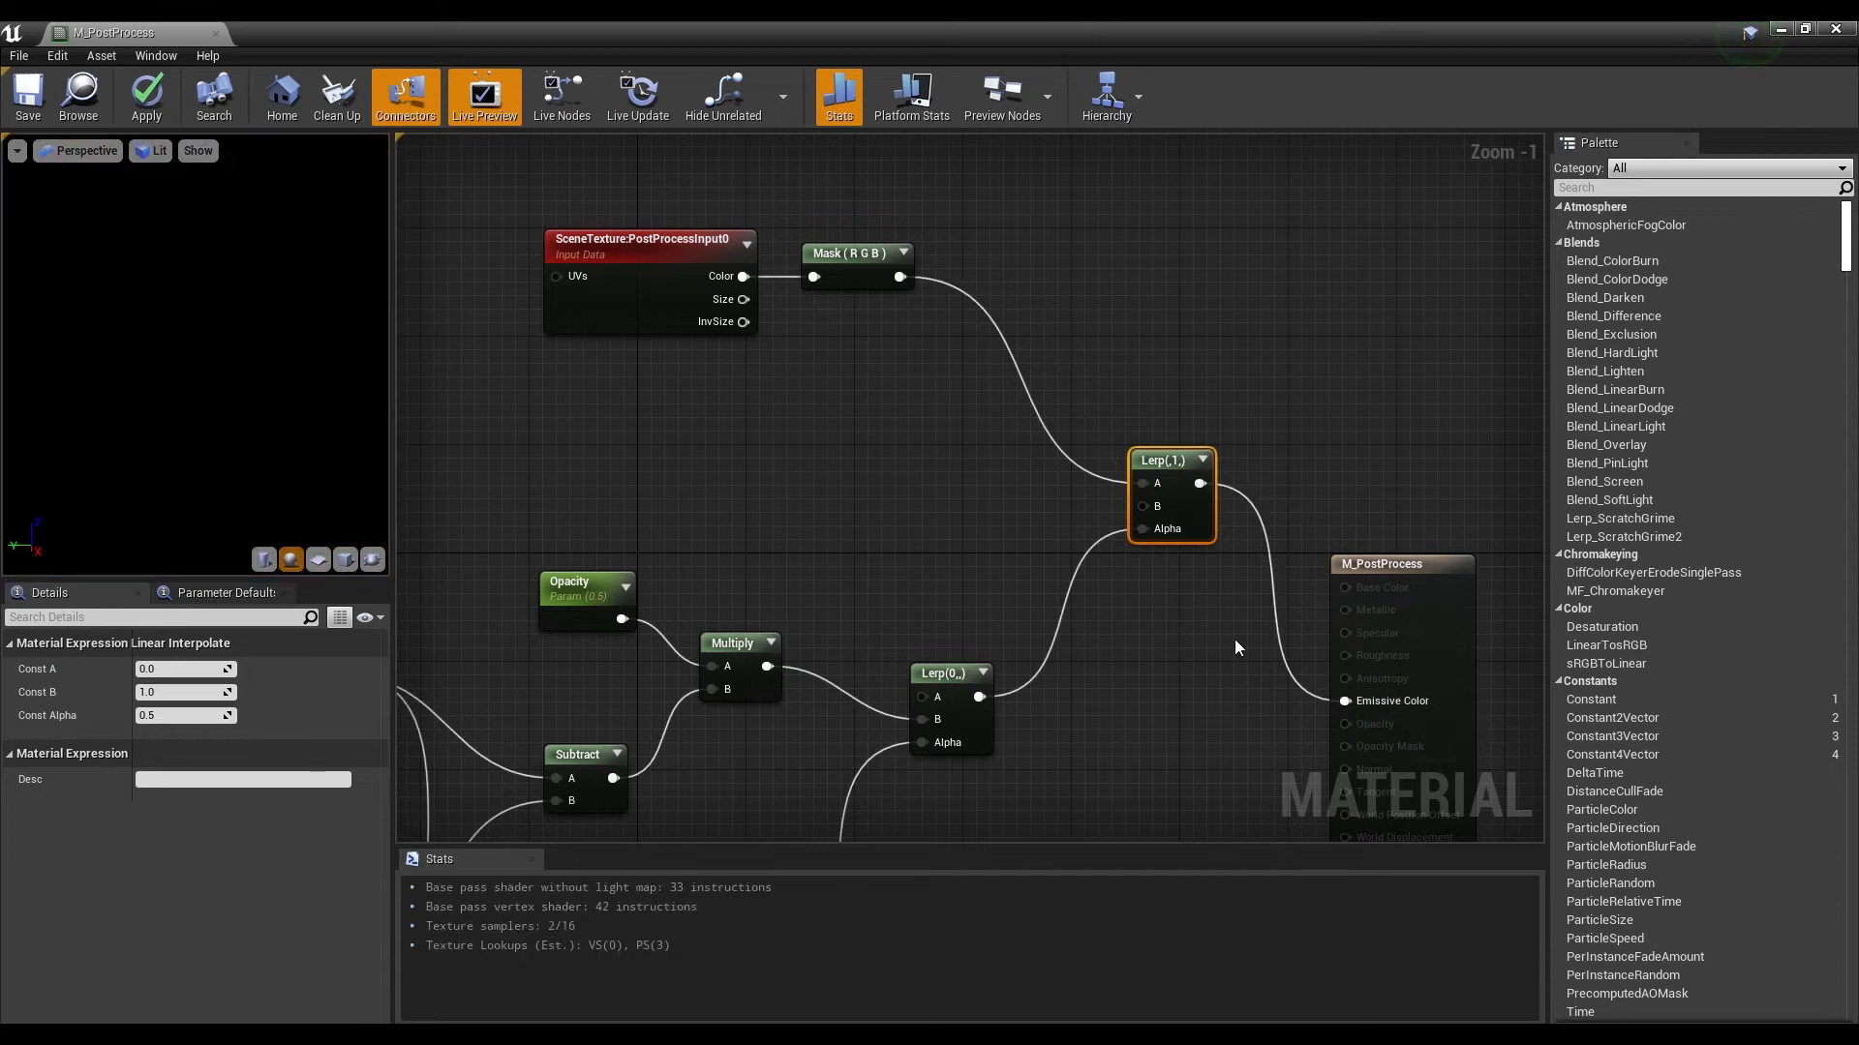
Step: Add a Constant3Vector below the RGB mask and convert it to a parameter named Color
left_click(792, 429)
left_click(788, 415)
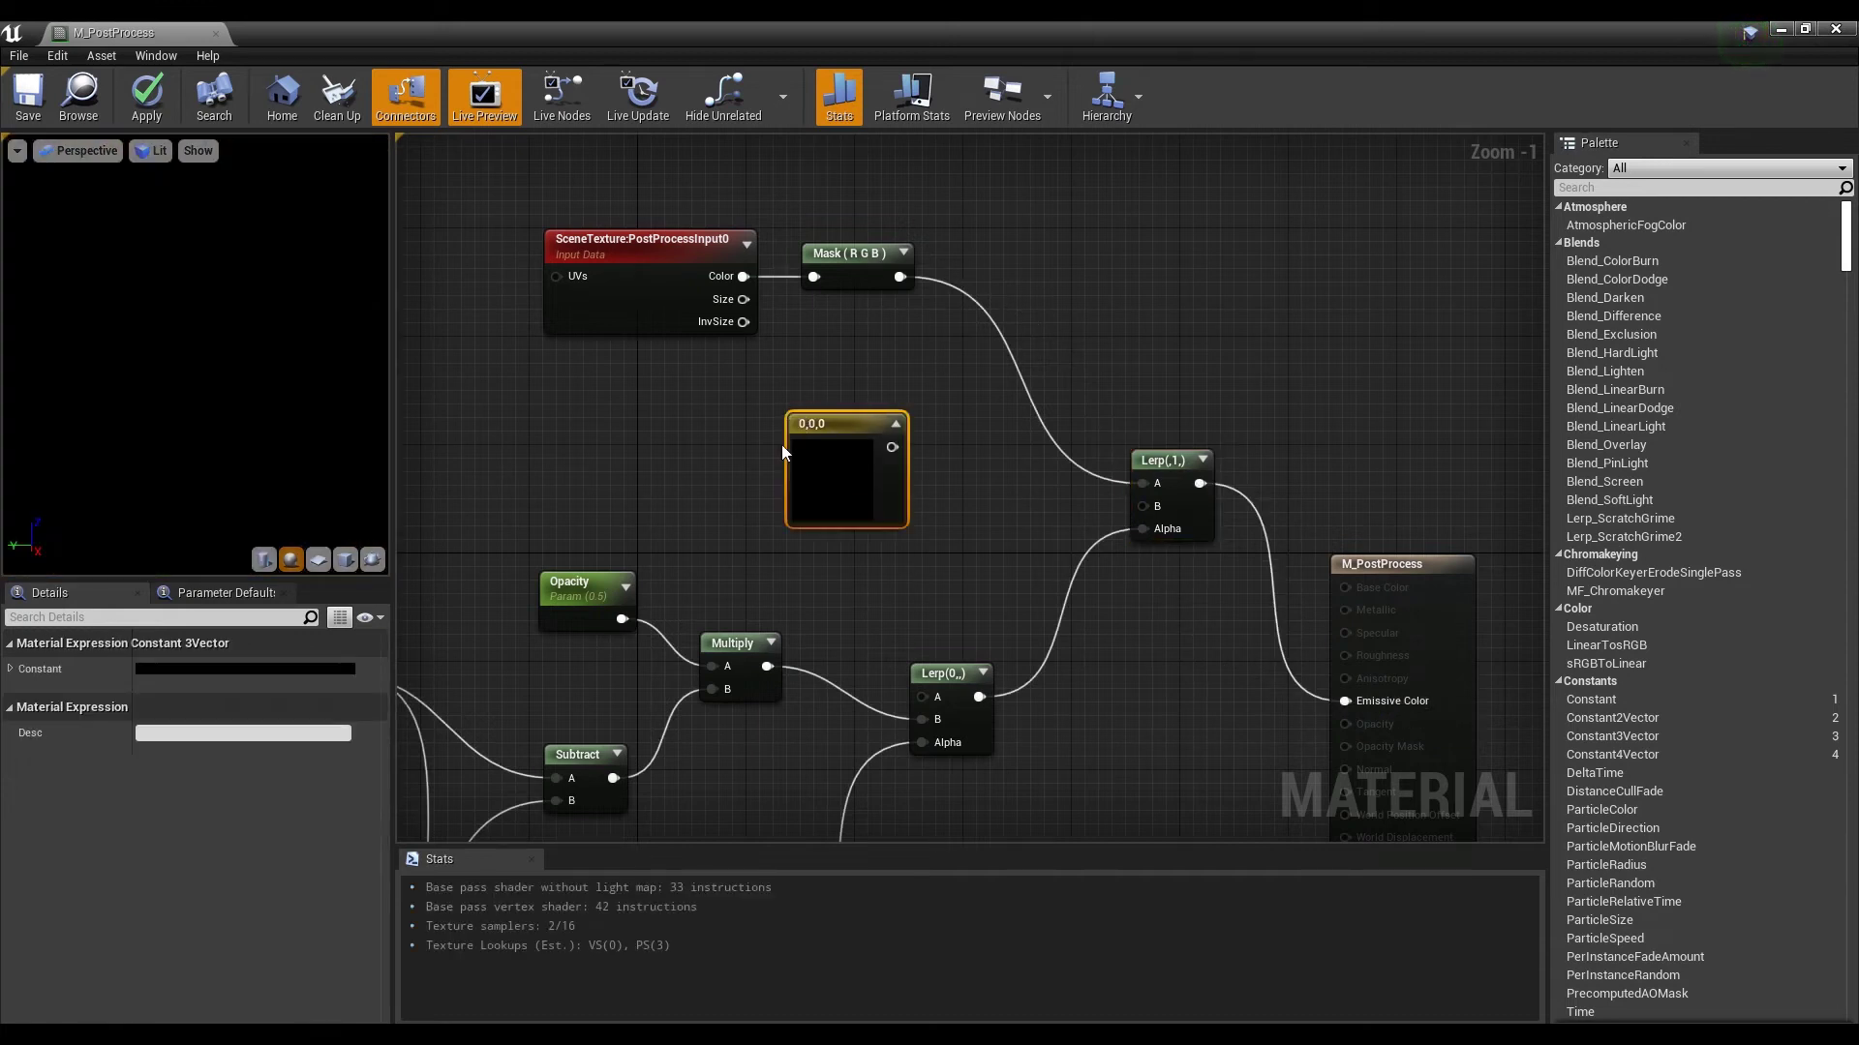
right_click(840, 432)
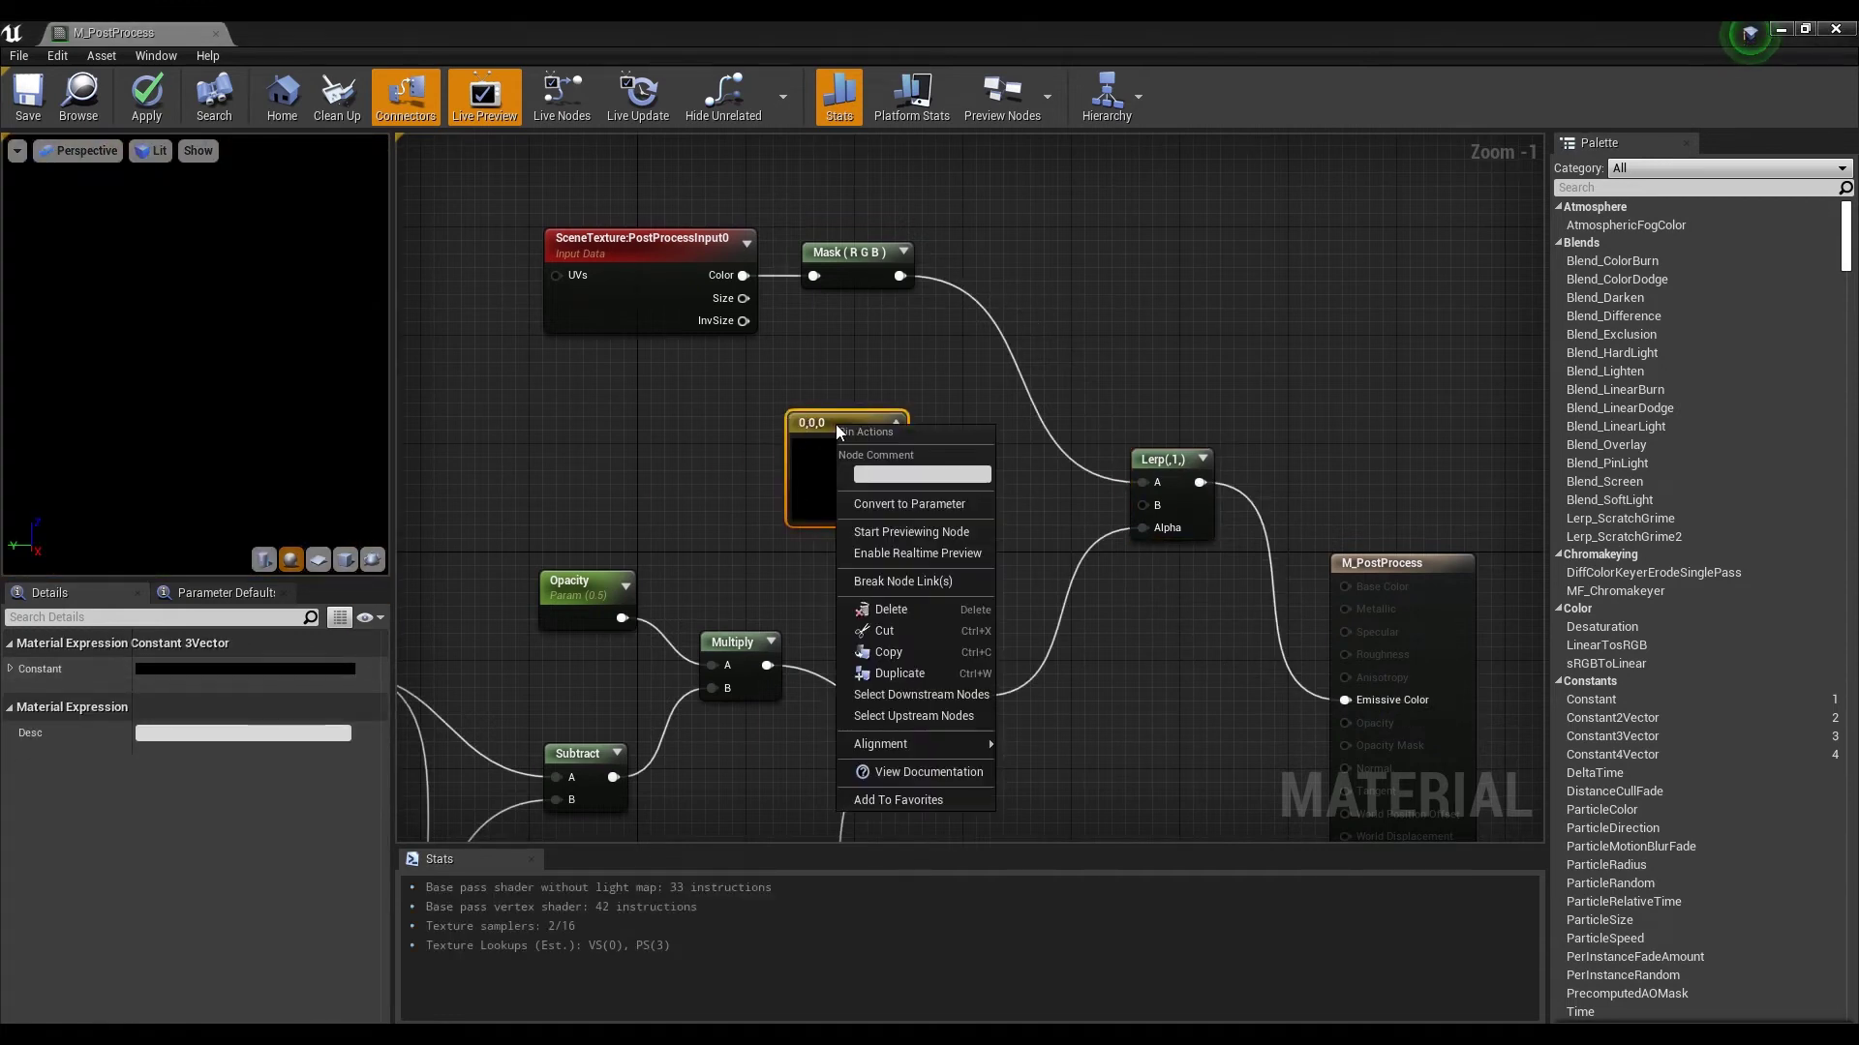
left_click(897, 505)
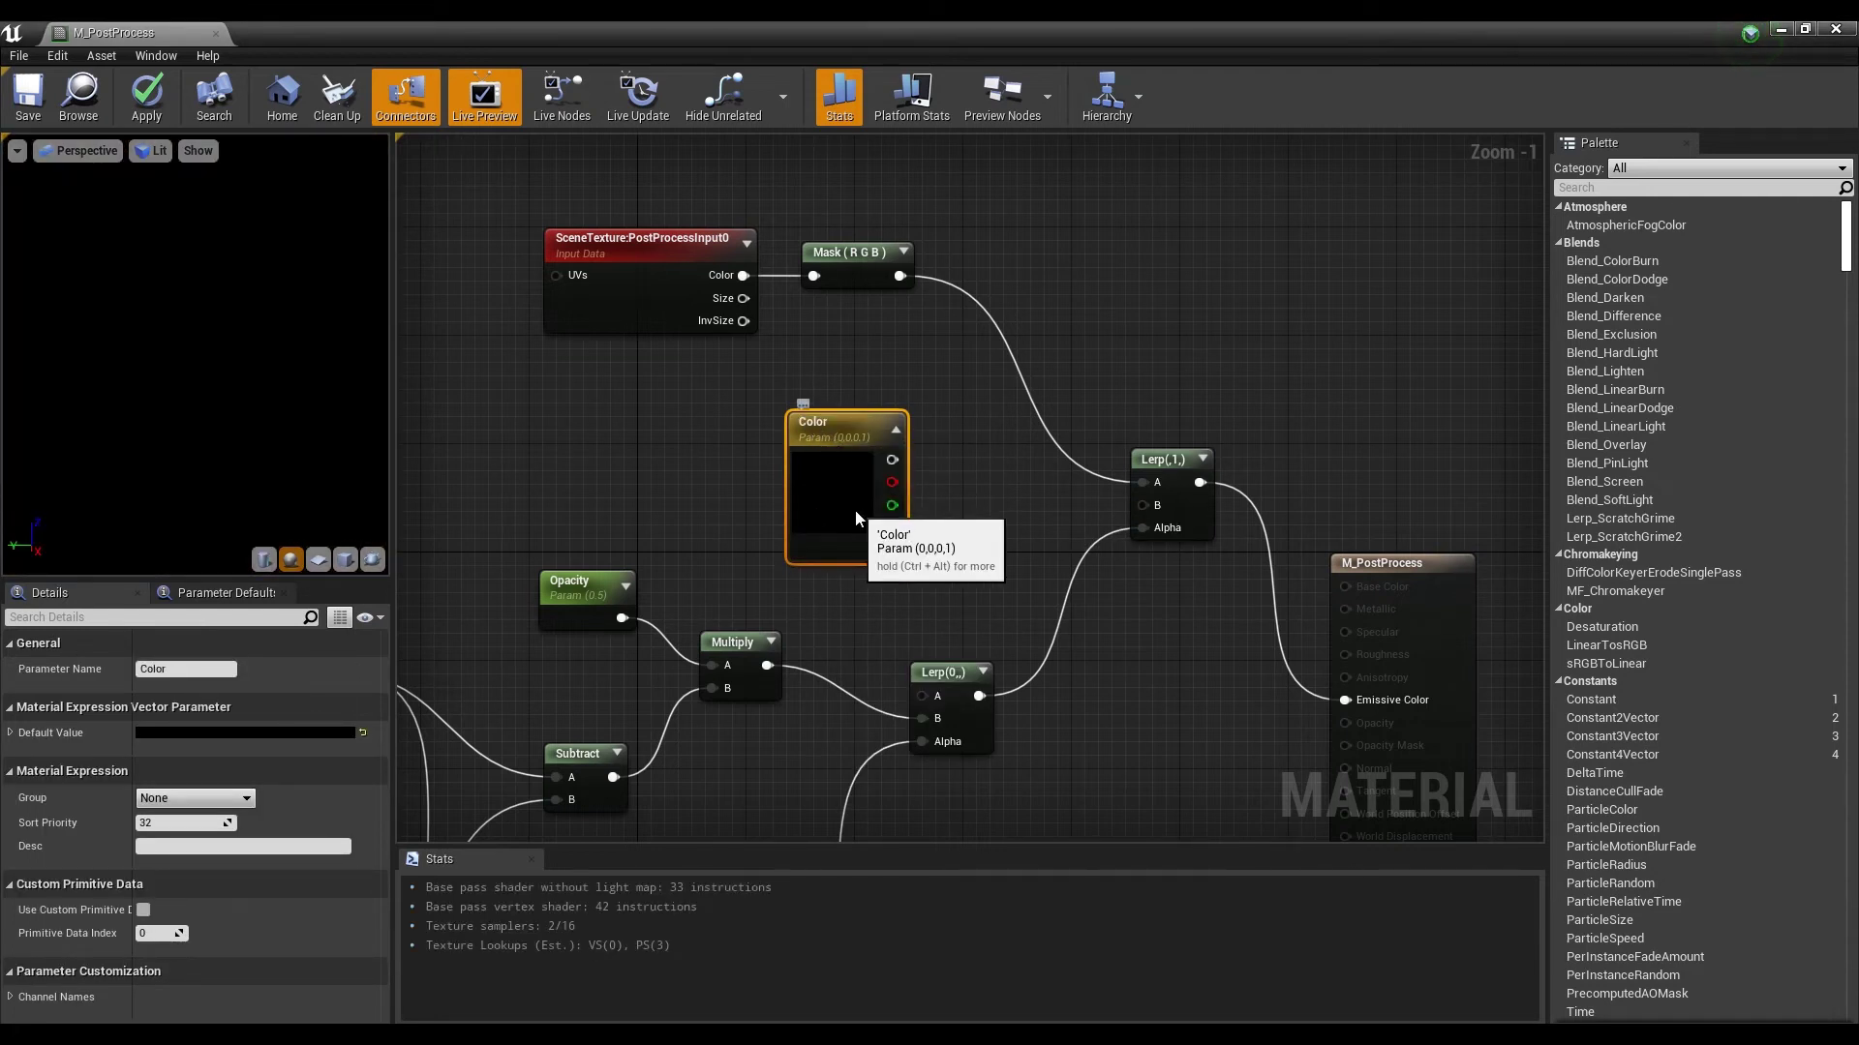
Step: Set the Color parameter to a green of about 0.16, 0.703, 0.194 and connect it to B of the new Lerp
double_click(821, 438)
left_click_drag(974, 672, 949, 718)
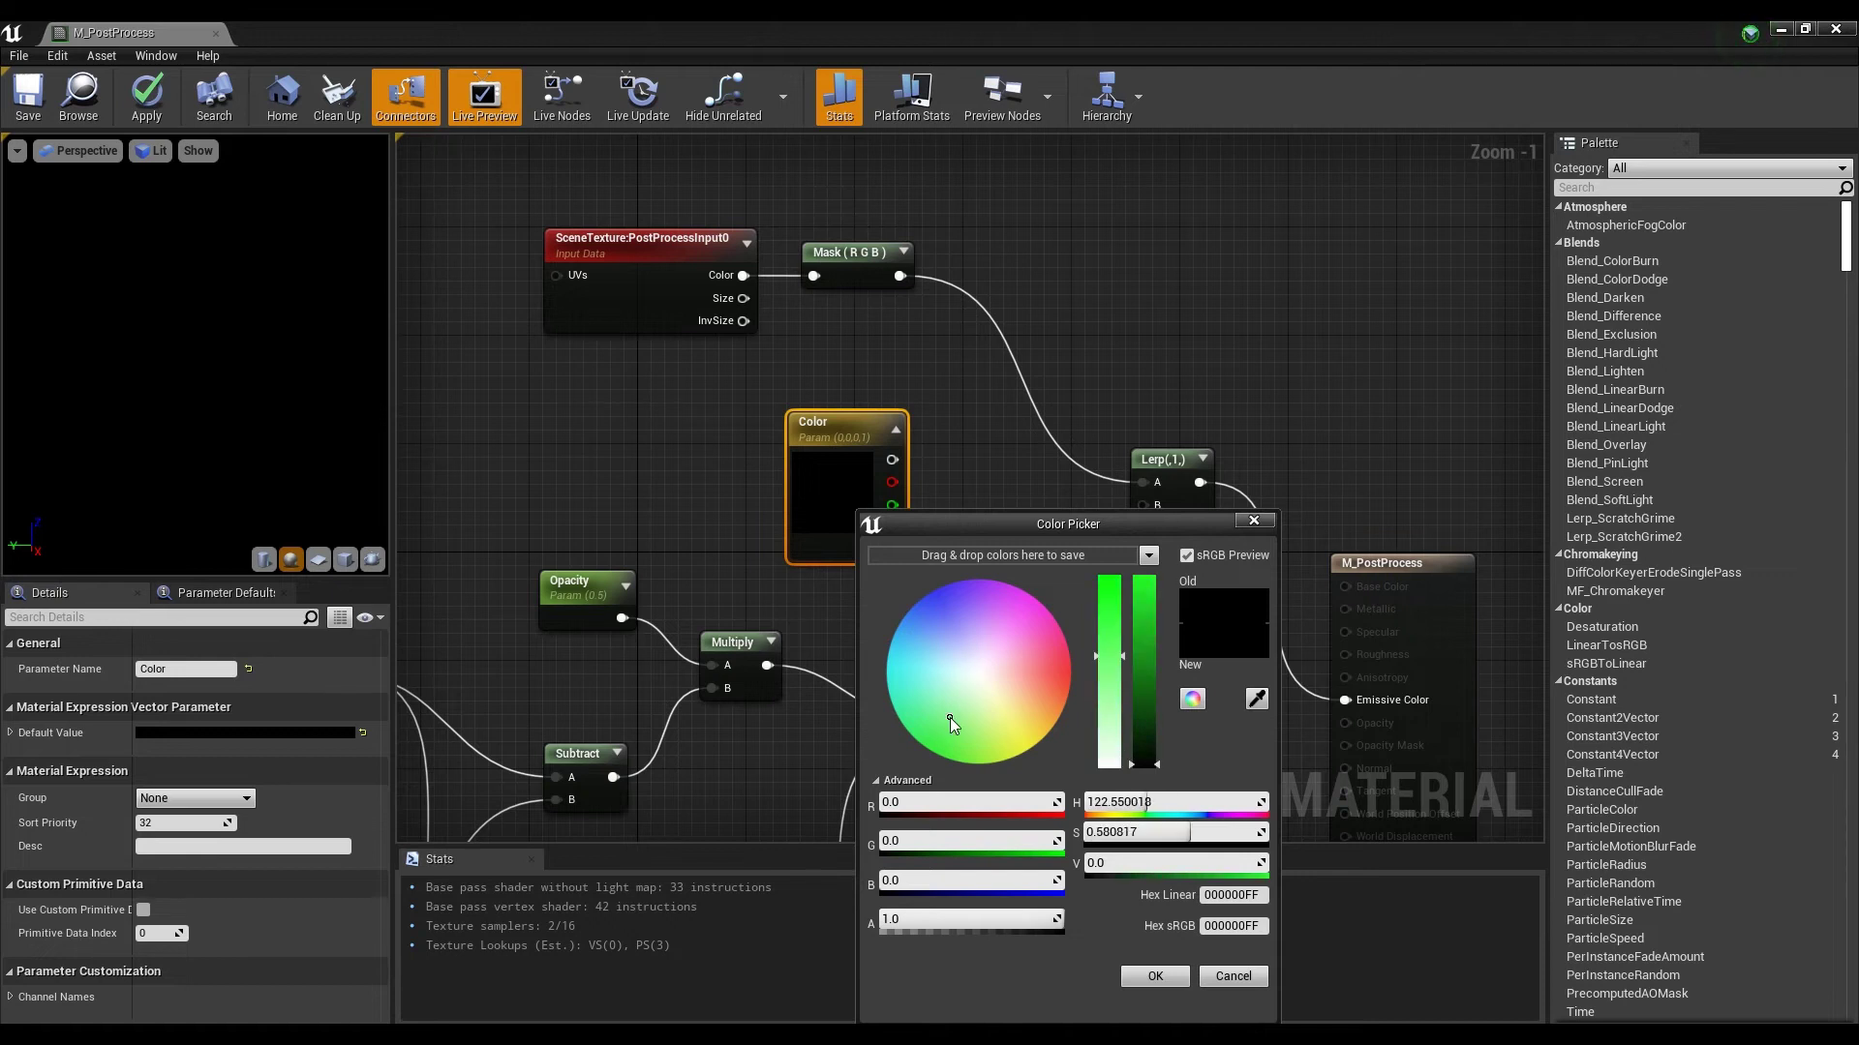
left_click_drag(1144, 736, 1141, 633)
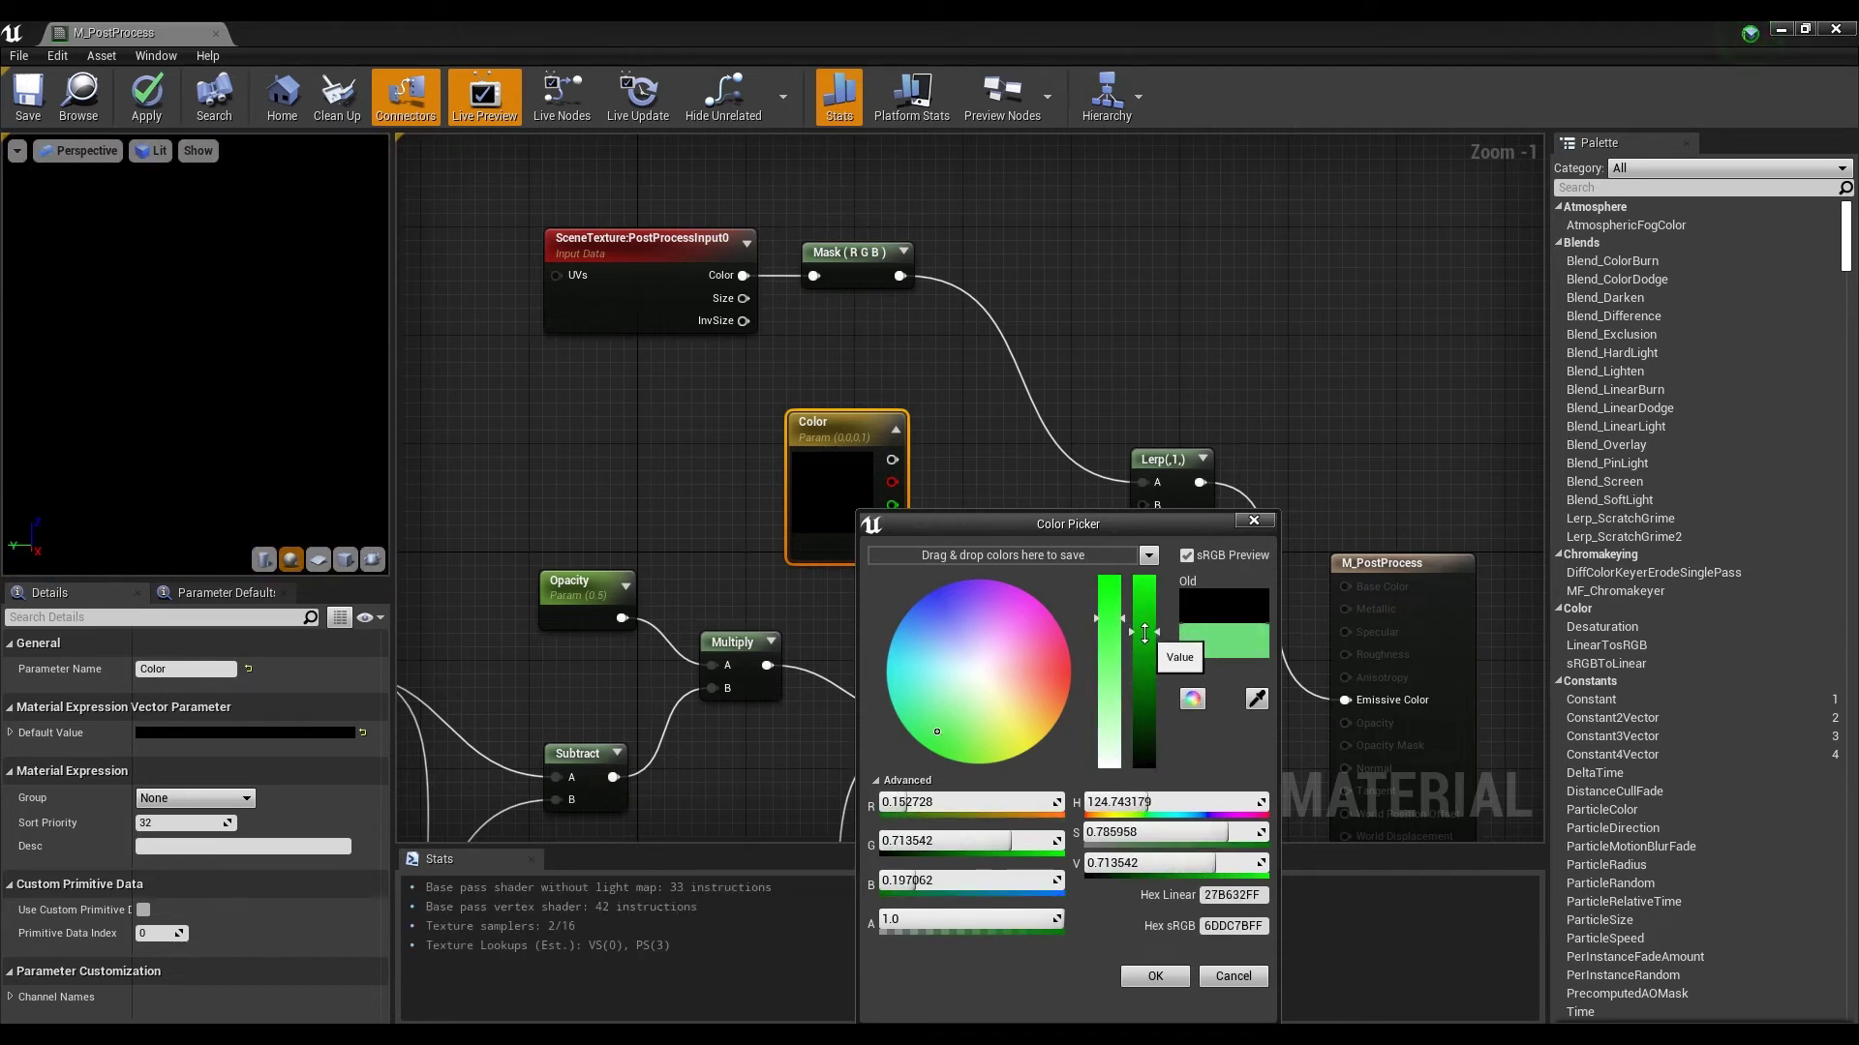
left_click(1155, 976)
left_click_drag(939, 460, 1143, 504)
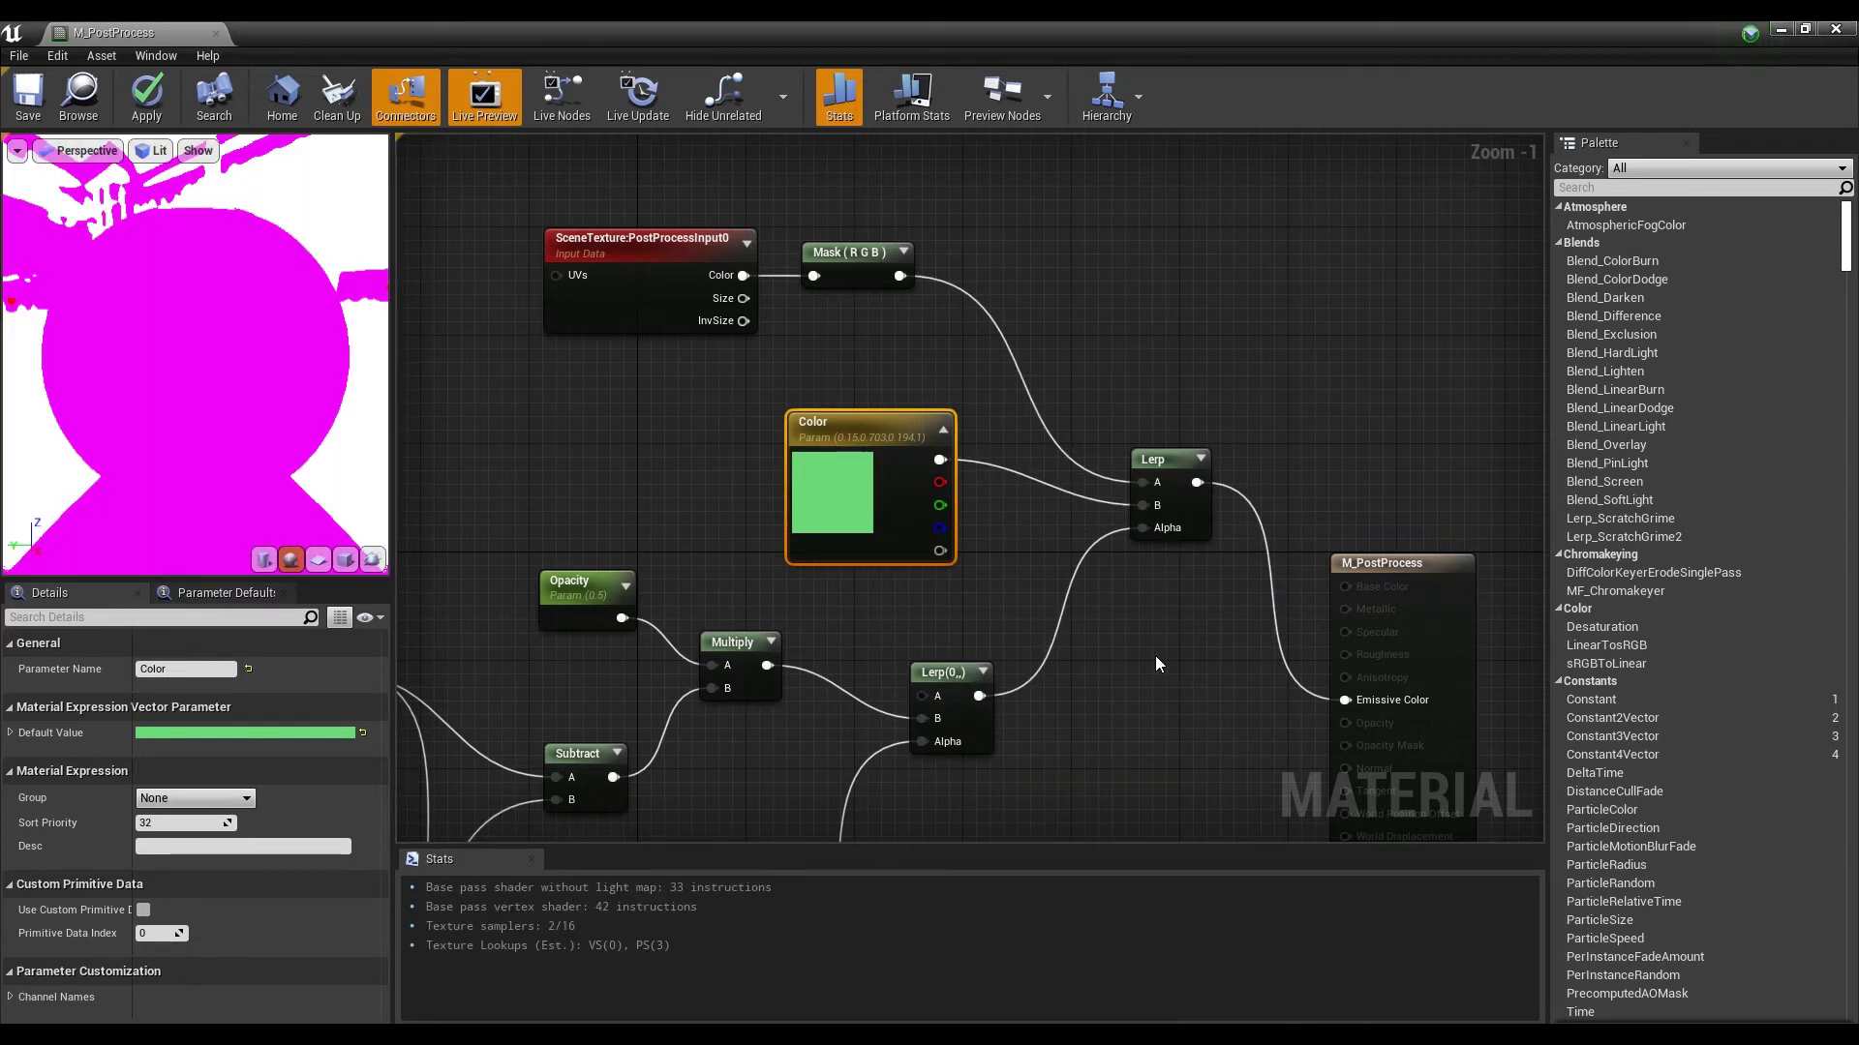
Step: Apply the material changes, close the material editor and inspect the effect on the character in the level
left_click(145, 97)
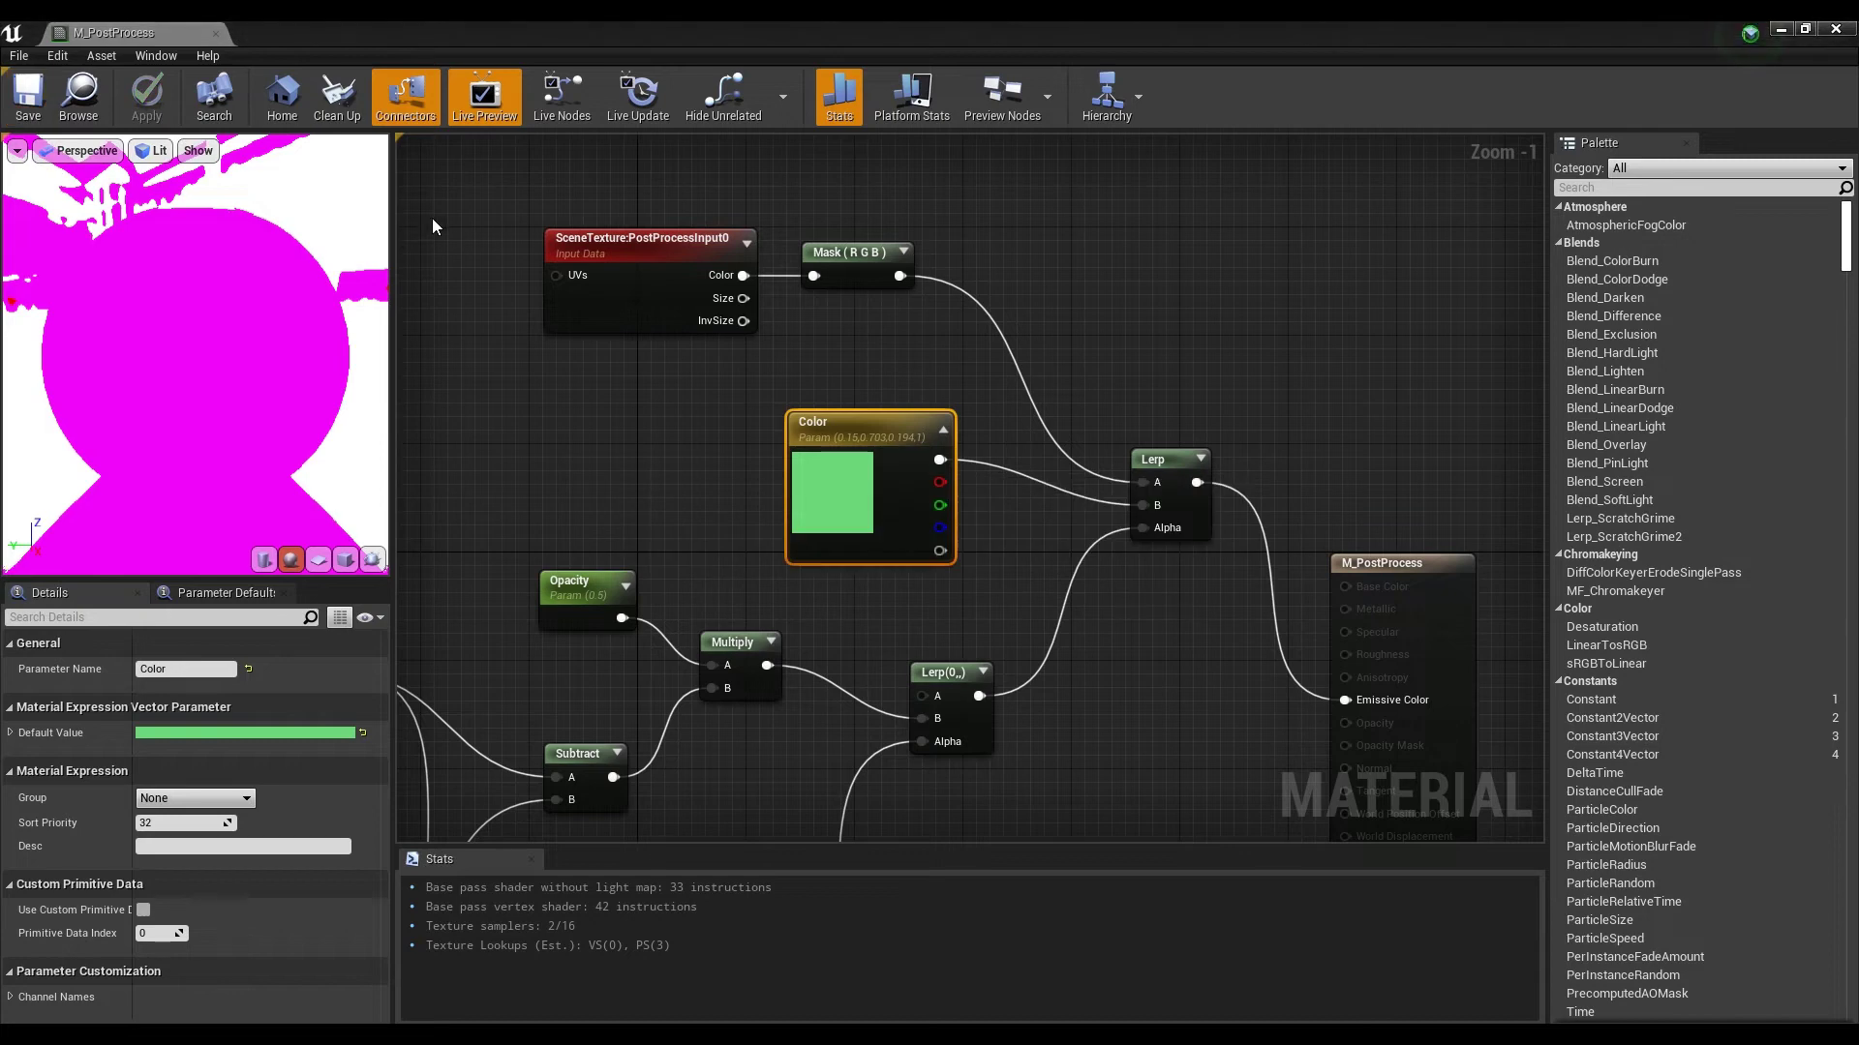
left_click(1836, 30)
right_click_drag(1423, 295, 1354, 292)
right_click_drag(813, 418, 856, 446)
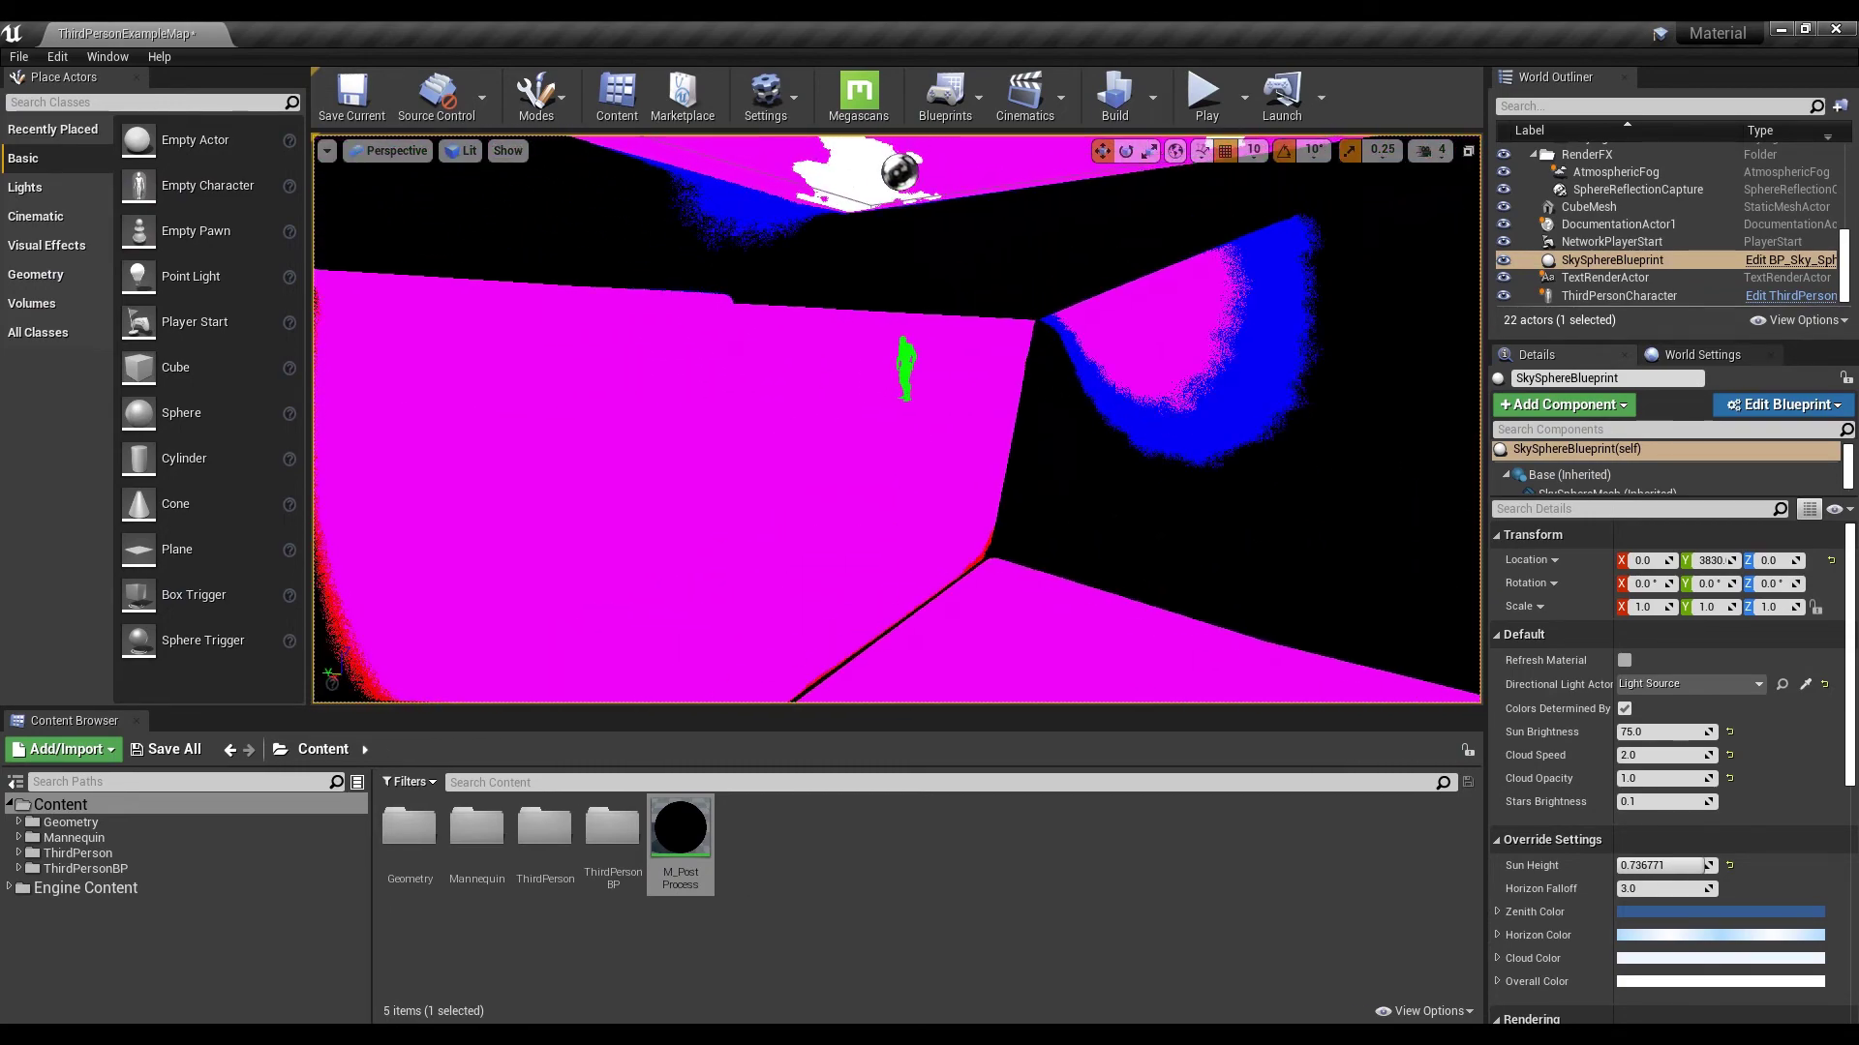
right_click_drag(1201, 397, 1201, 397)
key("a")
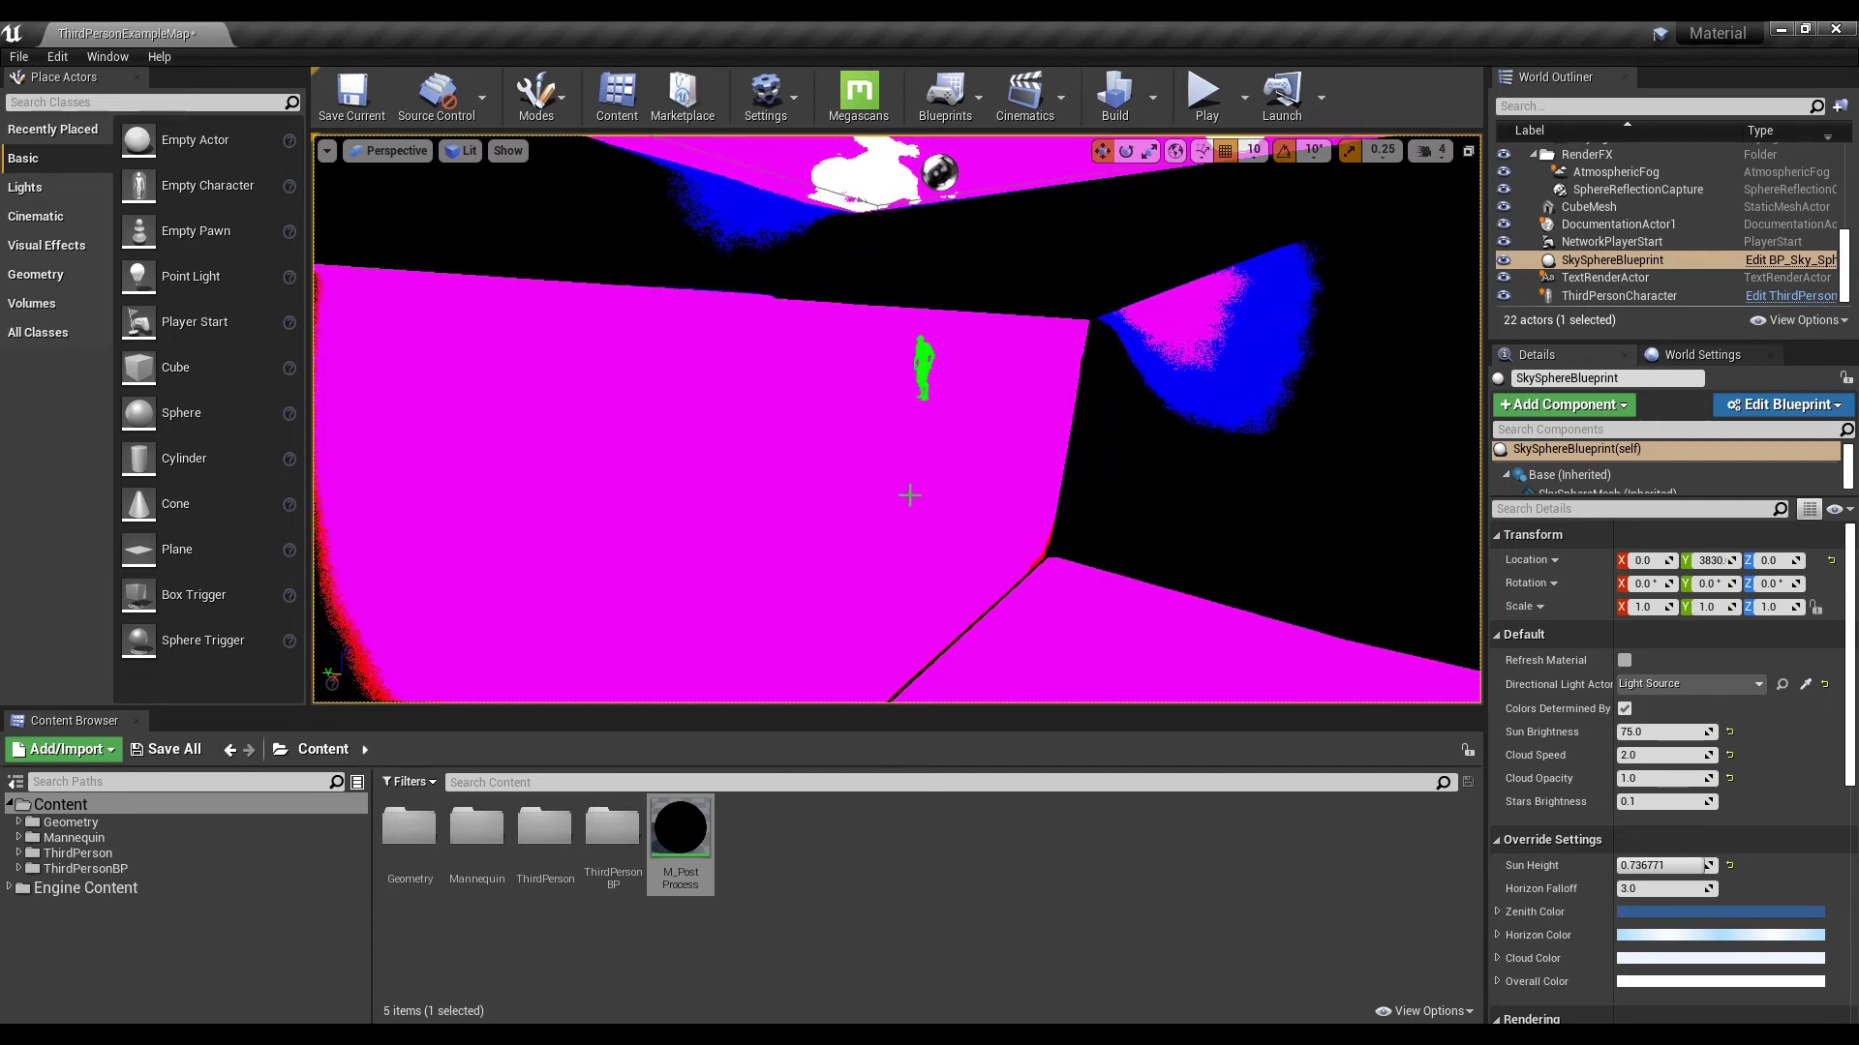
Step: Reopen M_PostProcess, move the Subtract node closer to the masks and add a Clamp node beside it
double_click(701, 849)
right_click_drag(796, 573, 1362, 614)
scroll(1361, 616, "down", 1)
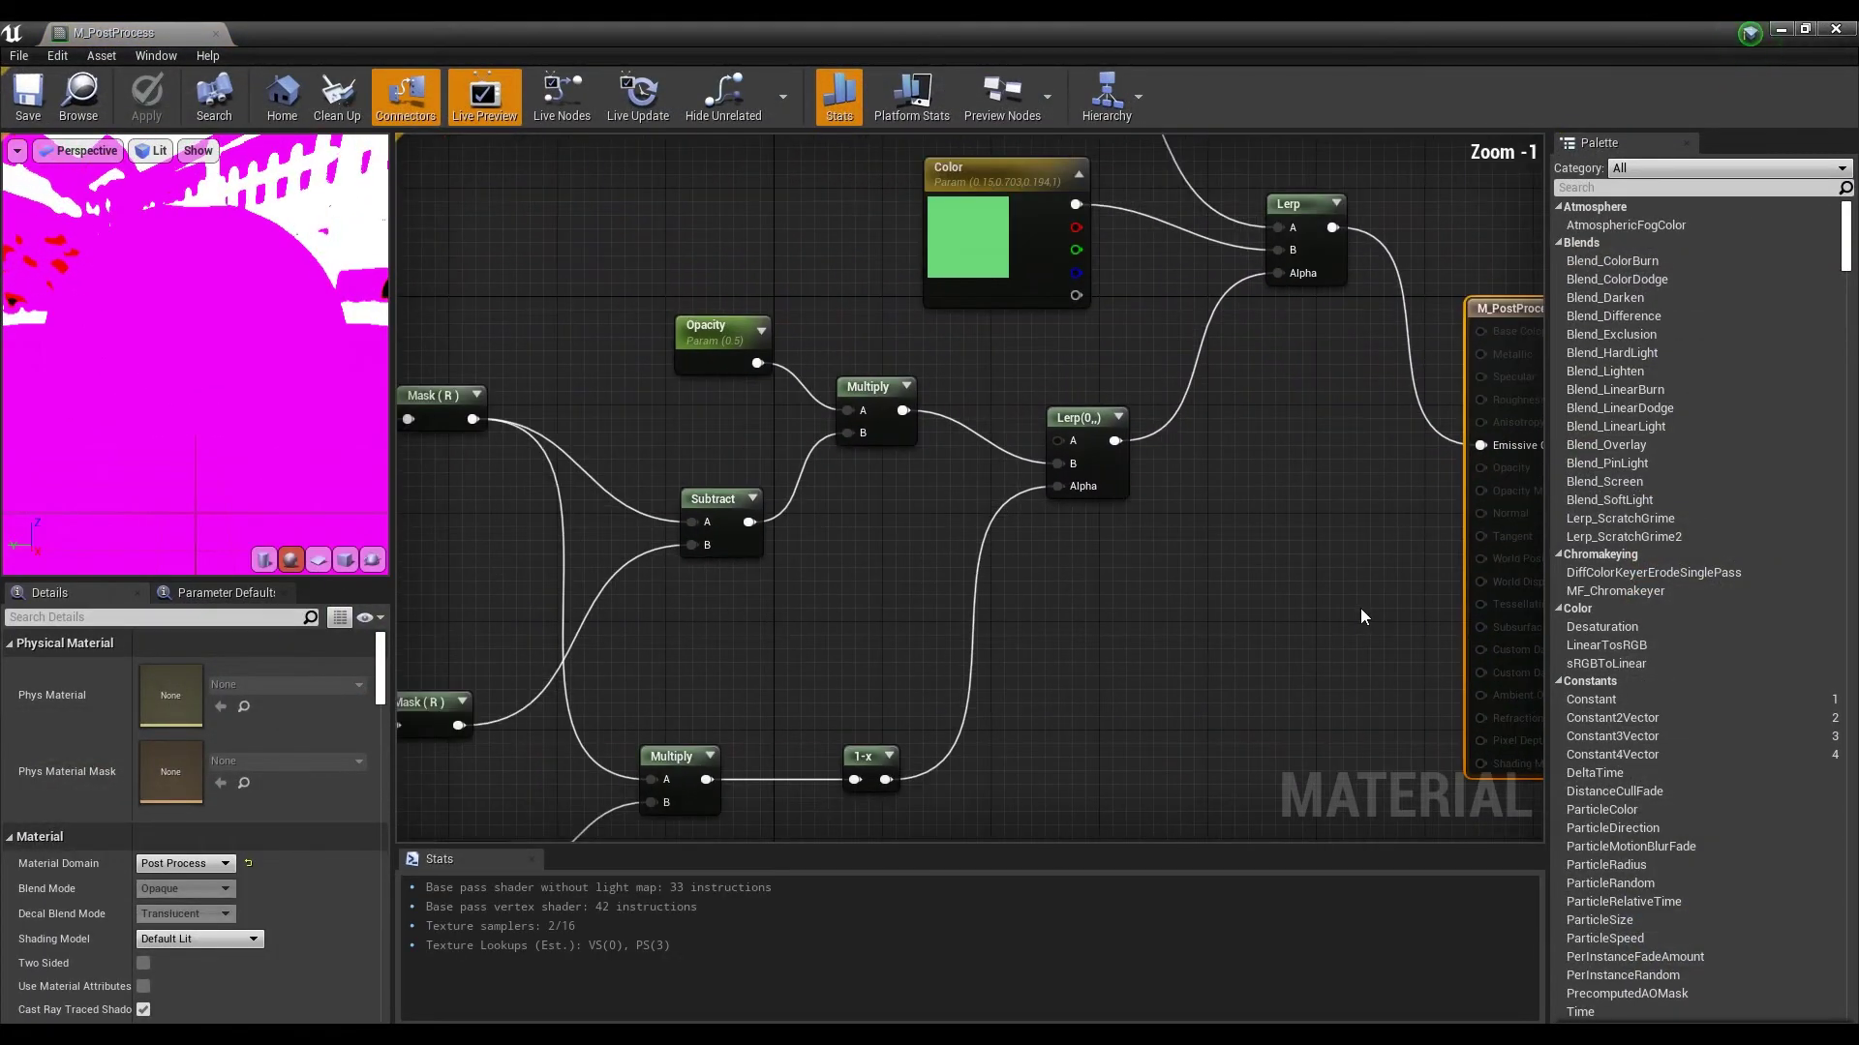
right_click_drag(665, 571, 946, 496)
left_click_drag(990, 423, 892, 452)
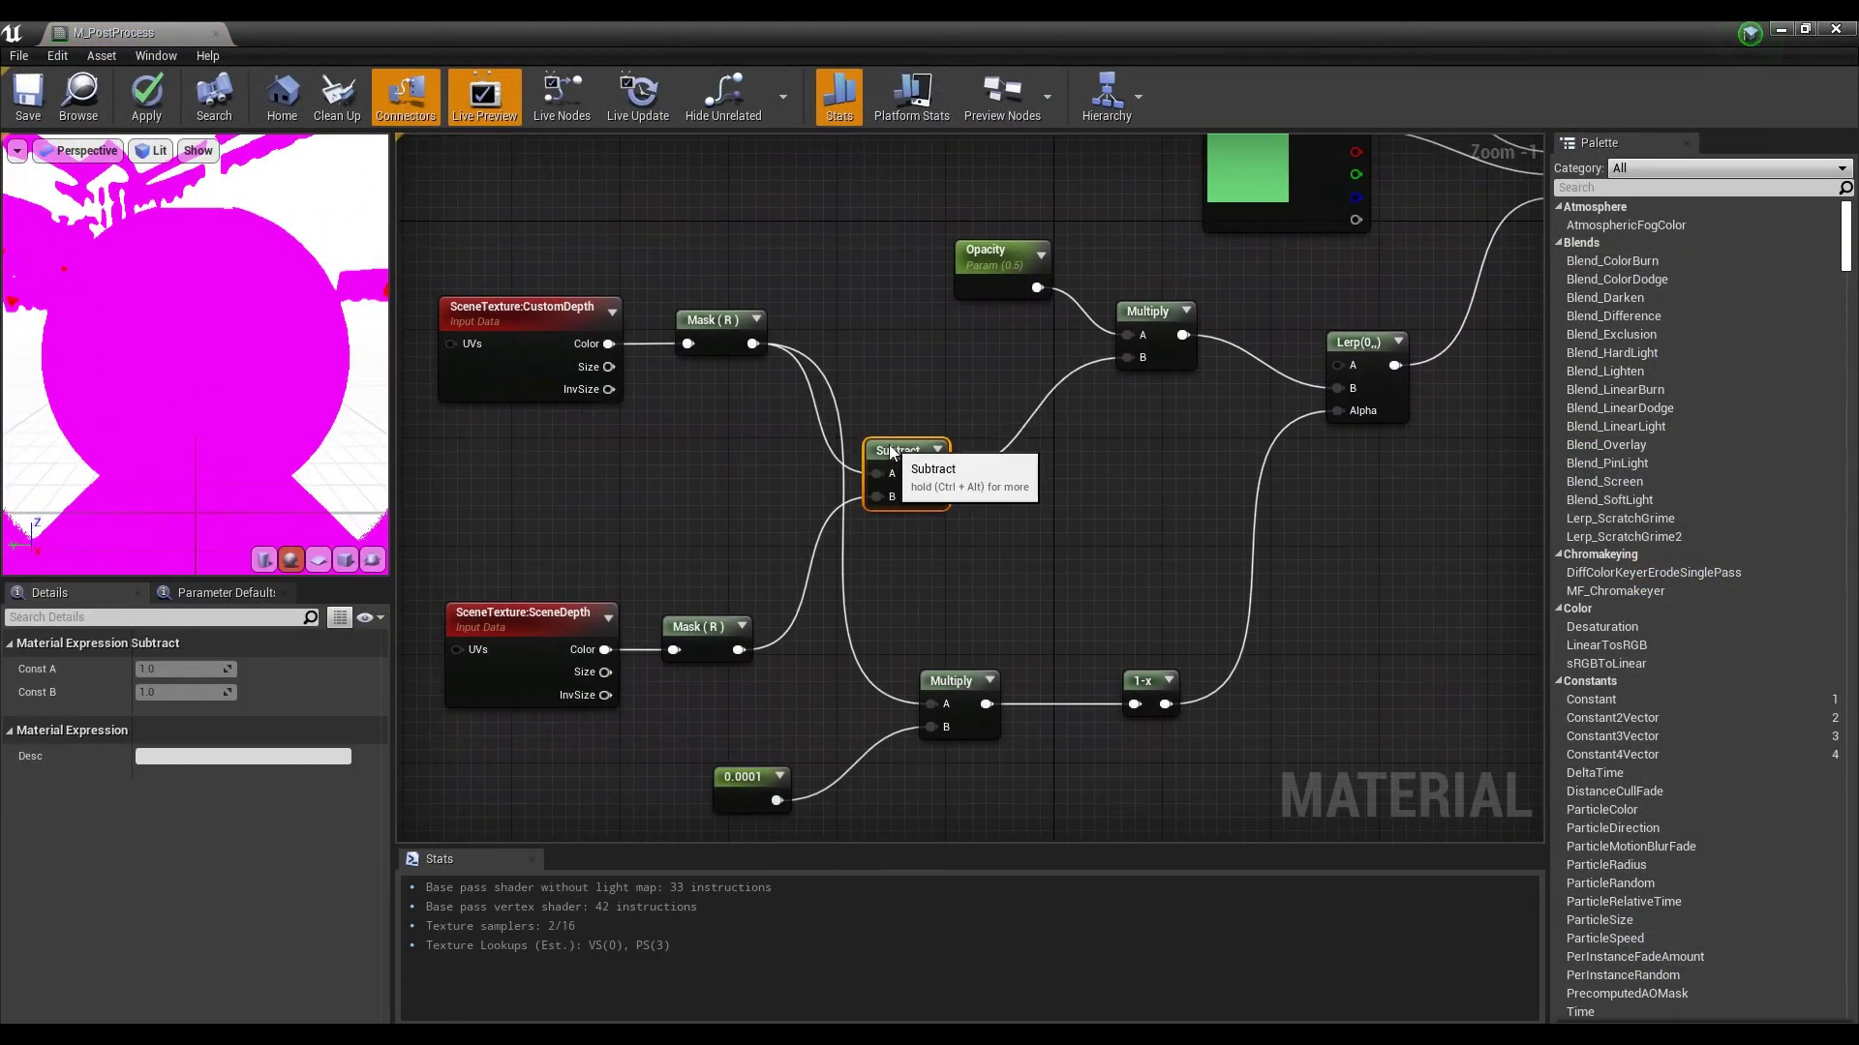
right_click(1095, 444)
type("clam")
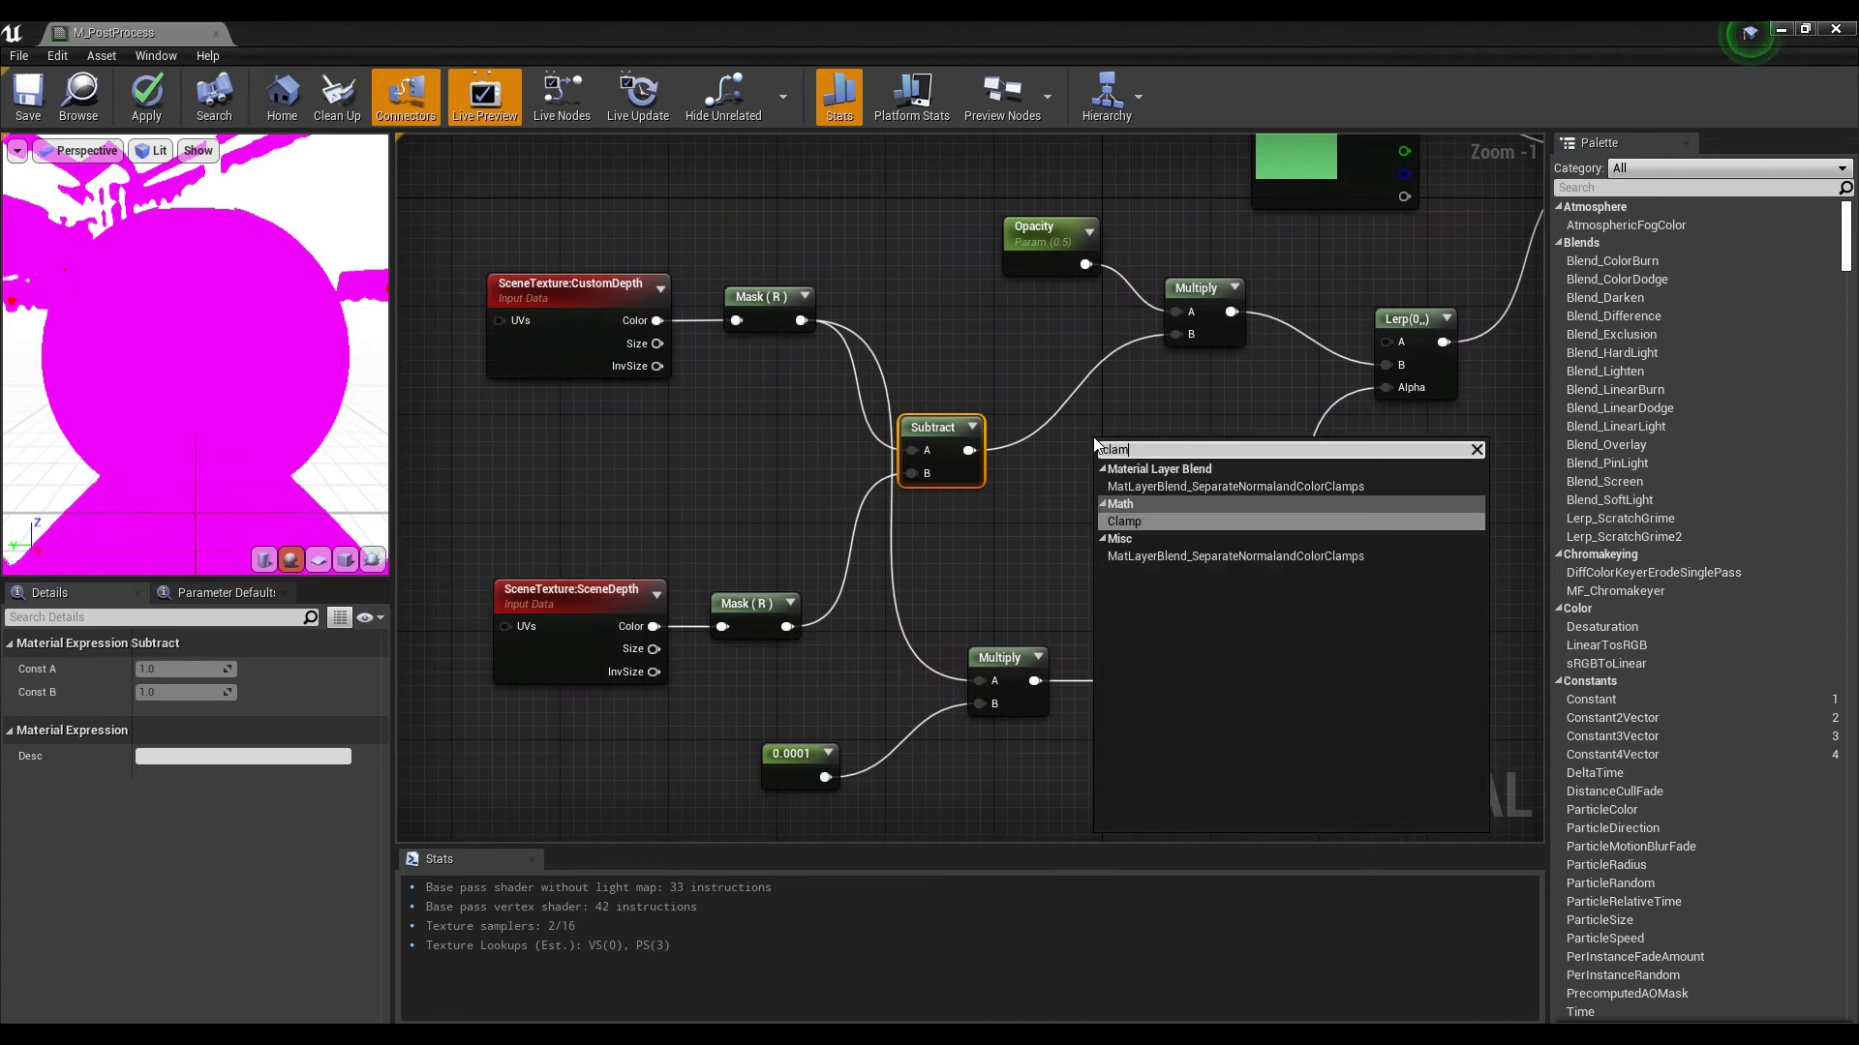
key("Return")
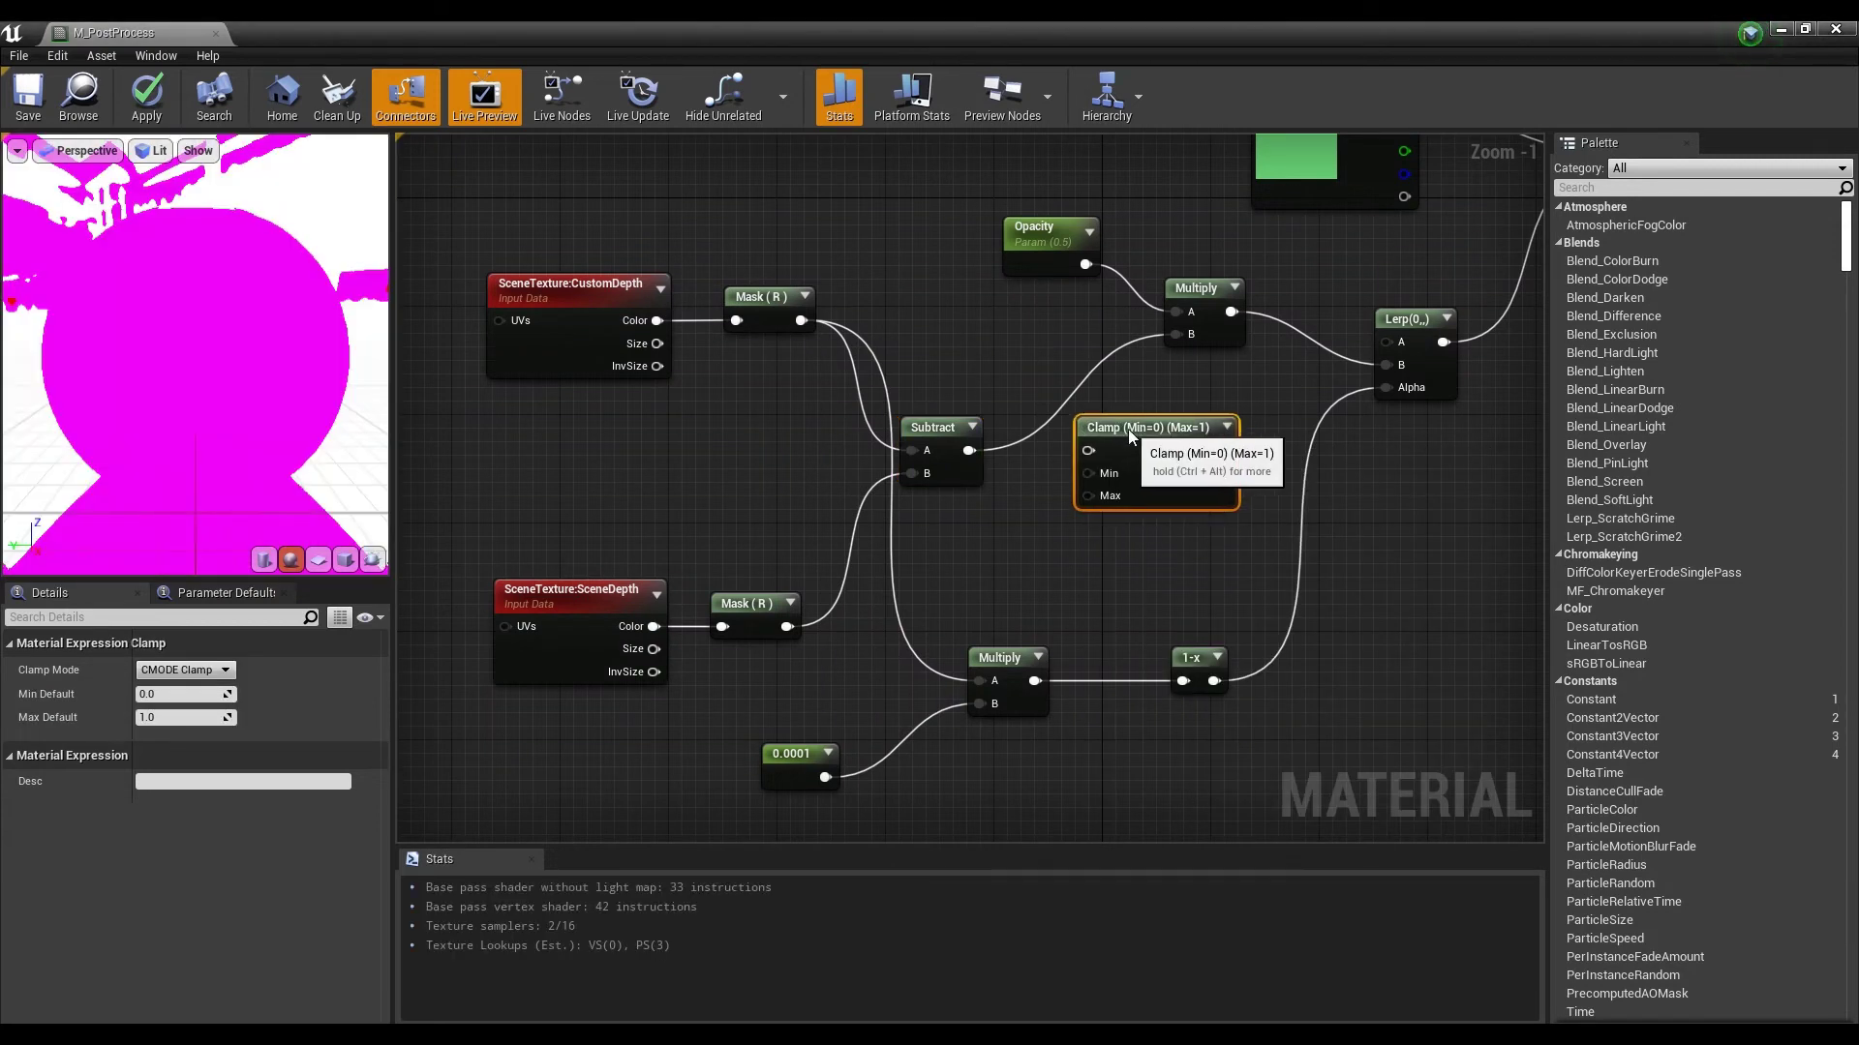
Step: Duplicate the Clamp node, move 1-x aside, and insert the copy between the lower Multiply and 1-x
key("ctrl+v")
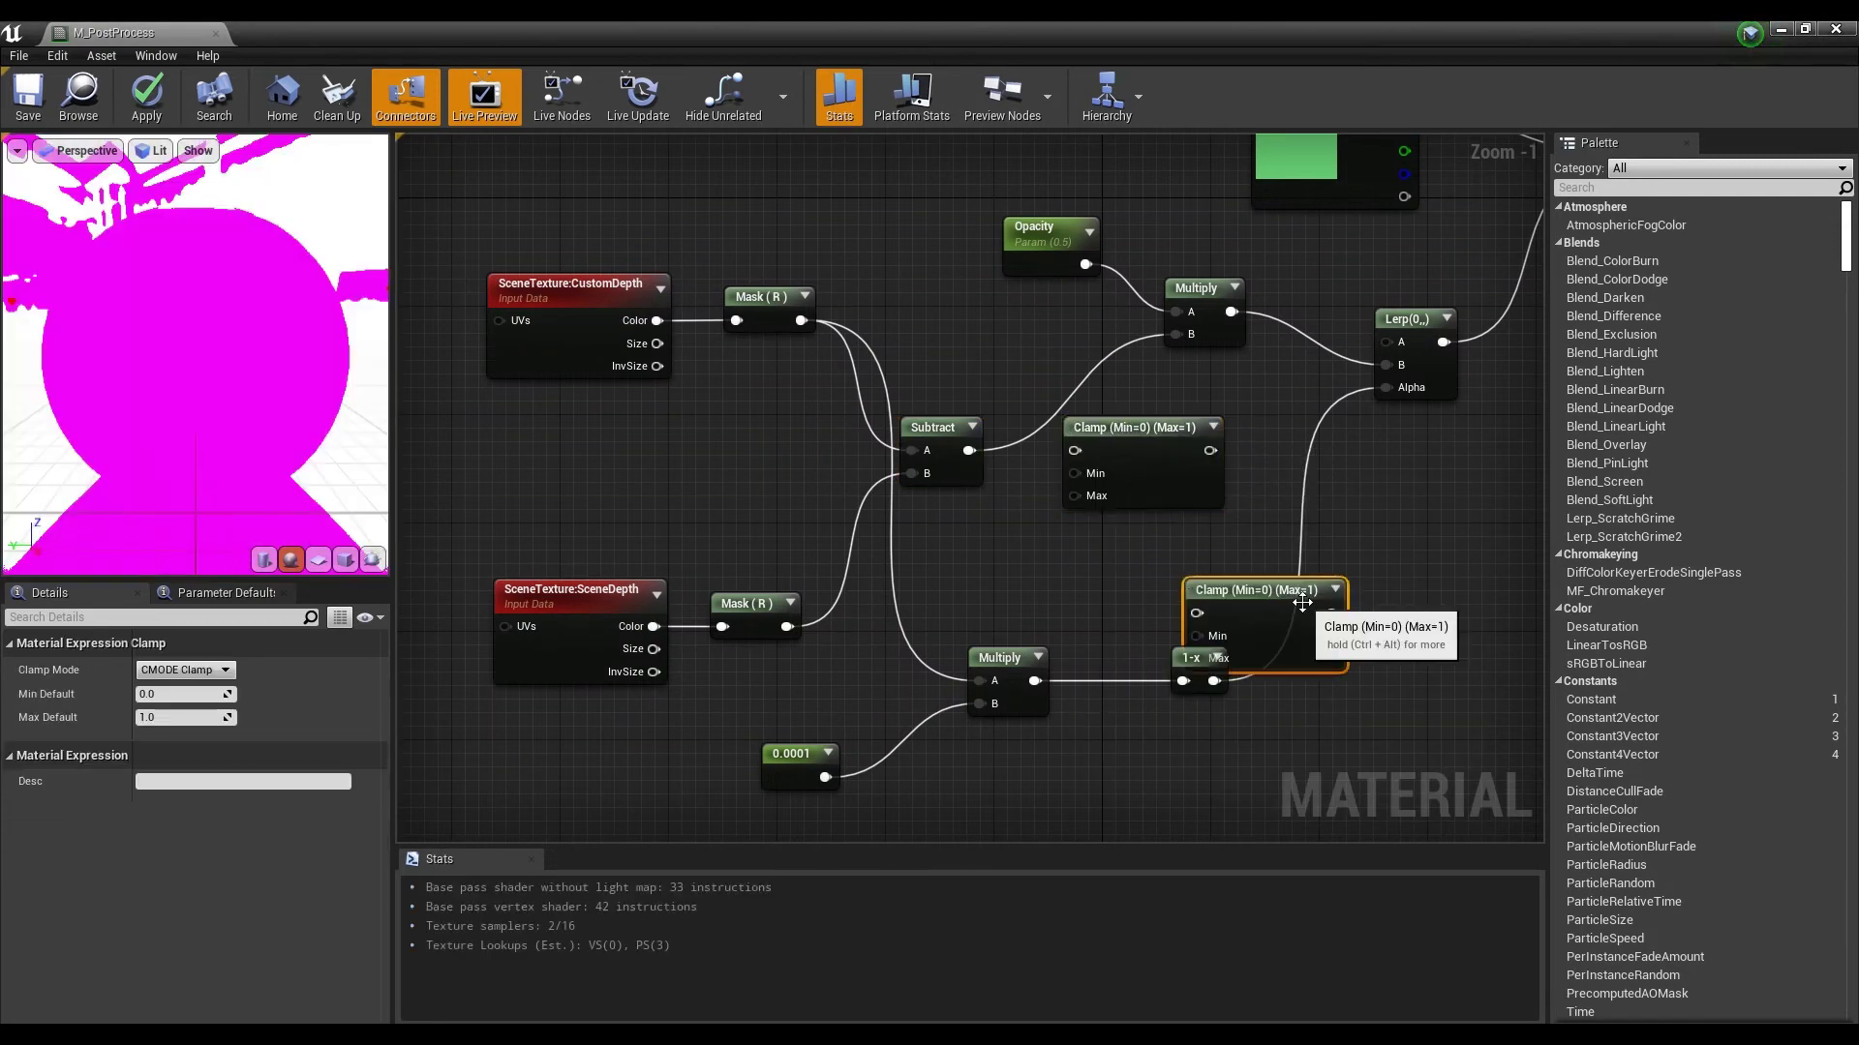
left_click_drag(1302, 605, 1181, 550)
left_click_drag(1190, 654, 1366, 654)
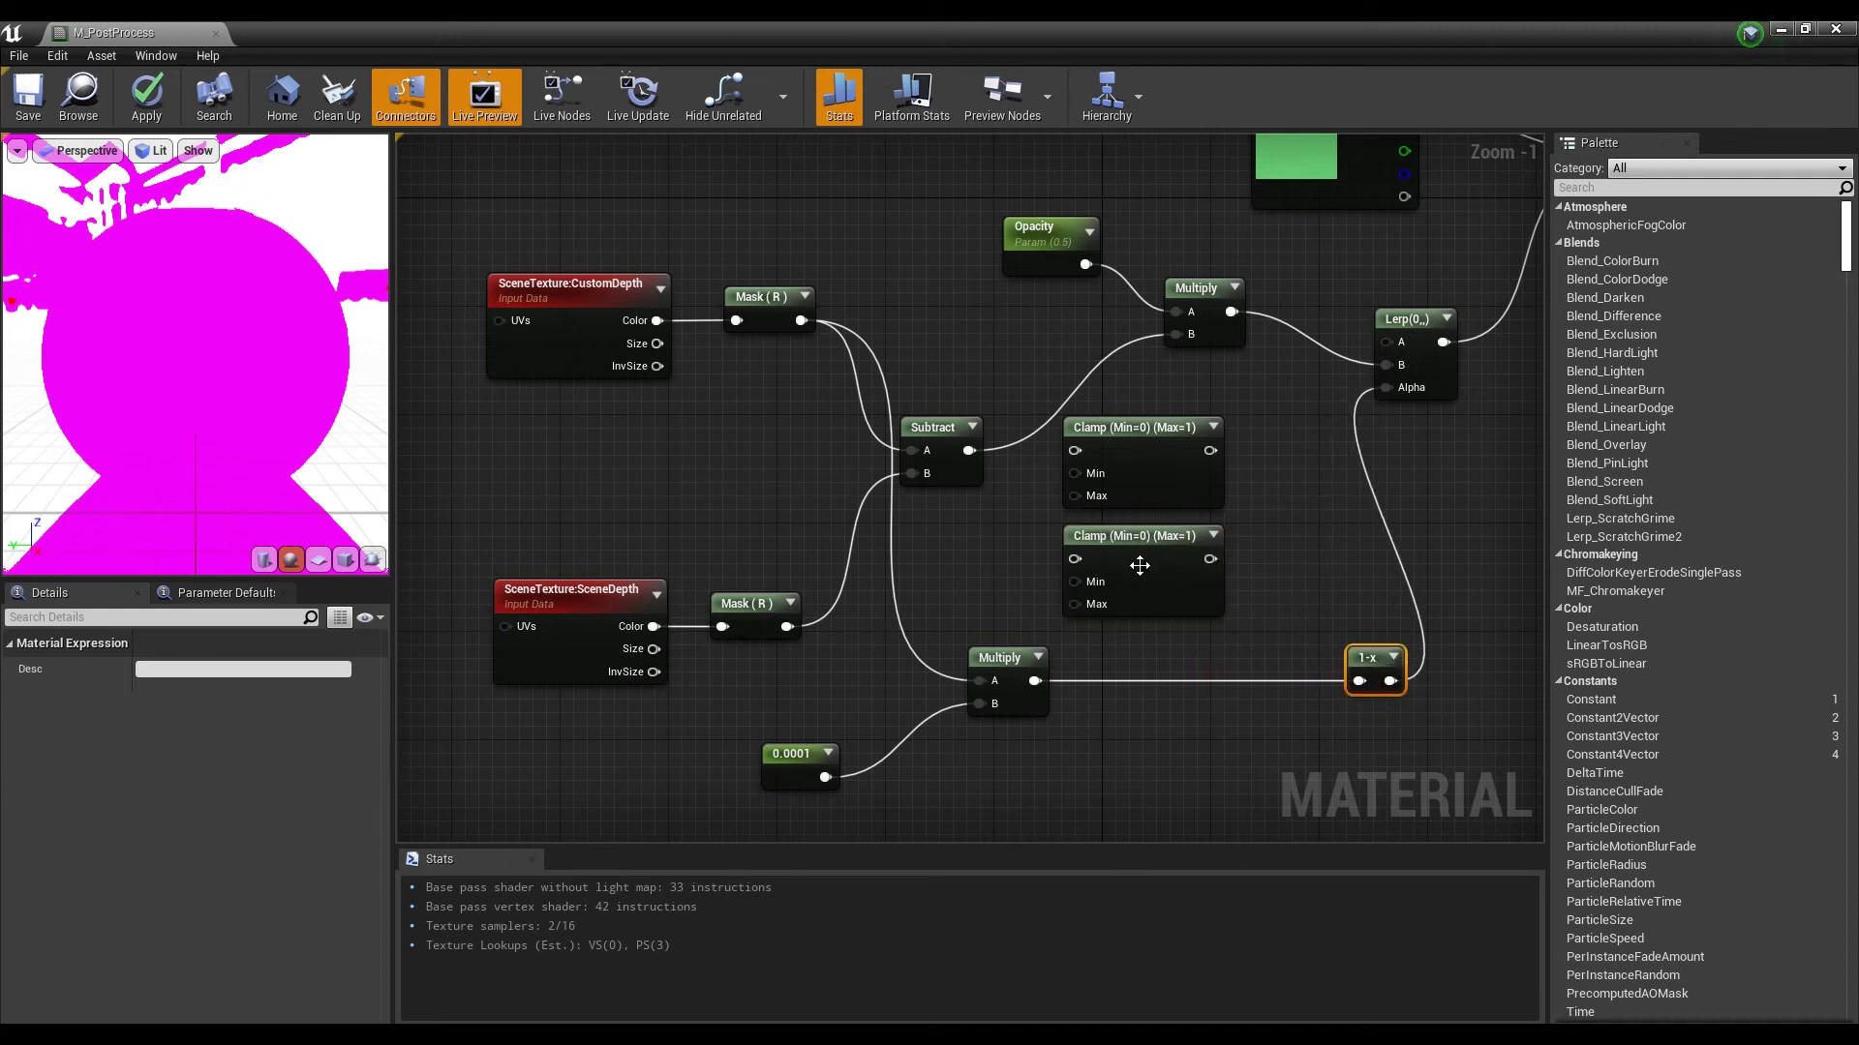
left_click_drag(1141, 561, 1201, 658)
left_click_drag(1035, 680, 1129, 654)
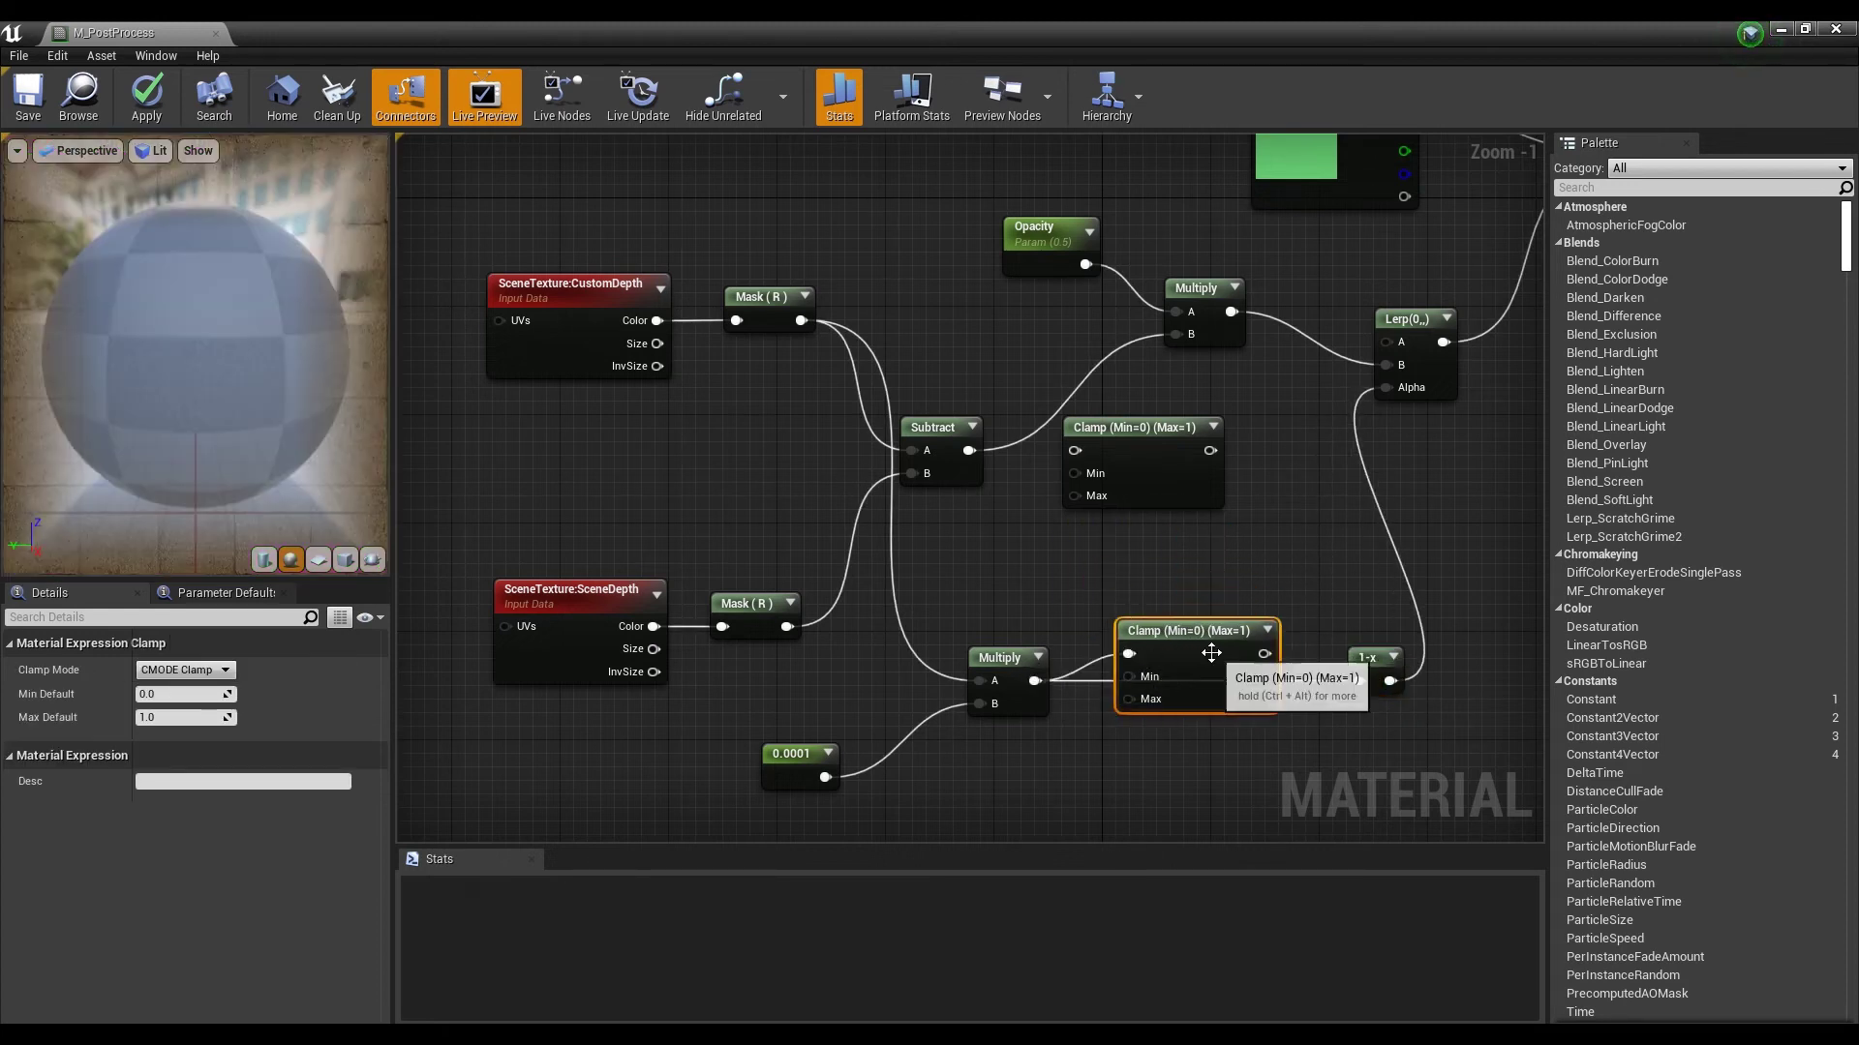
left_click_drag(1264, 654, 1362, 686)
left_click_drag(1211, 639, 1211, 666)
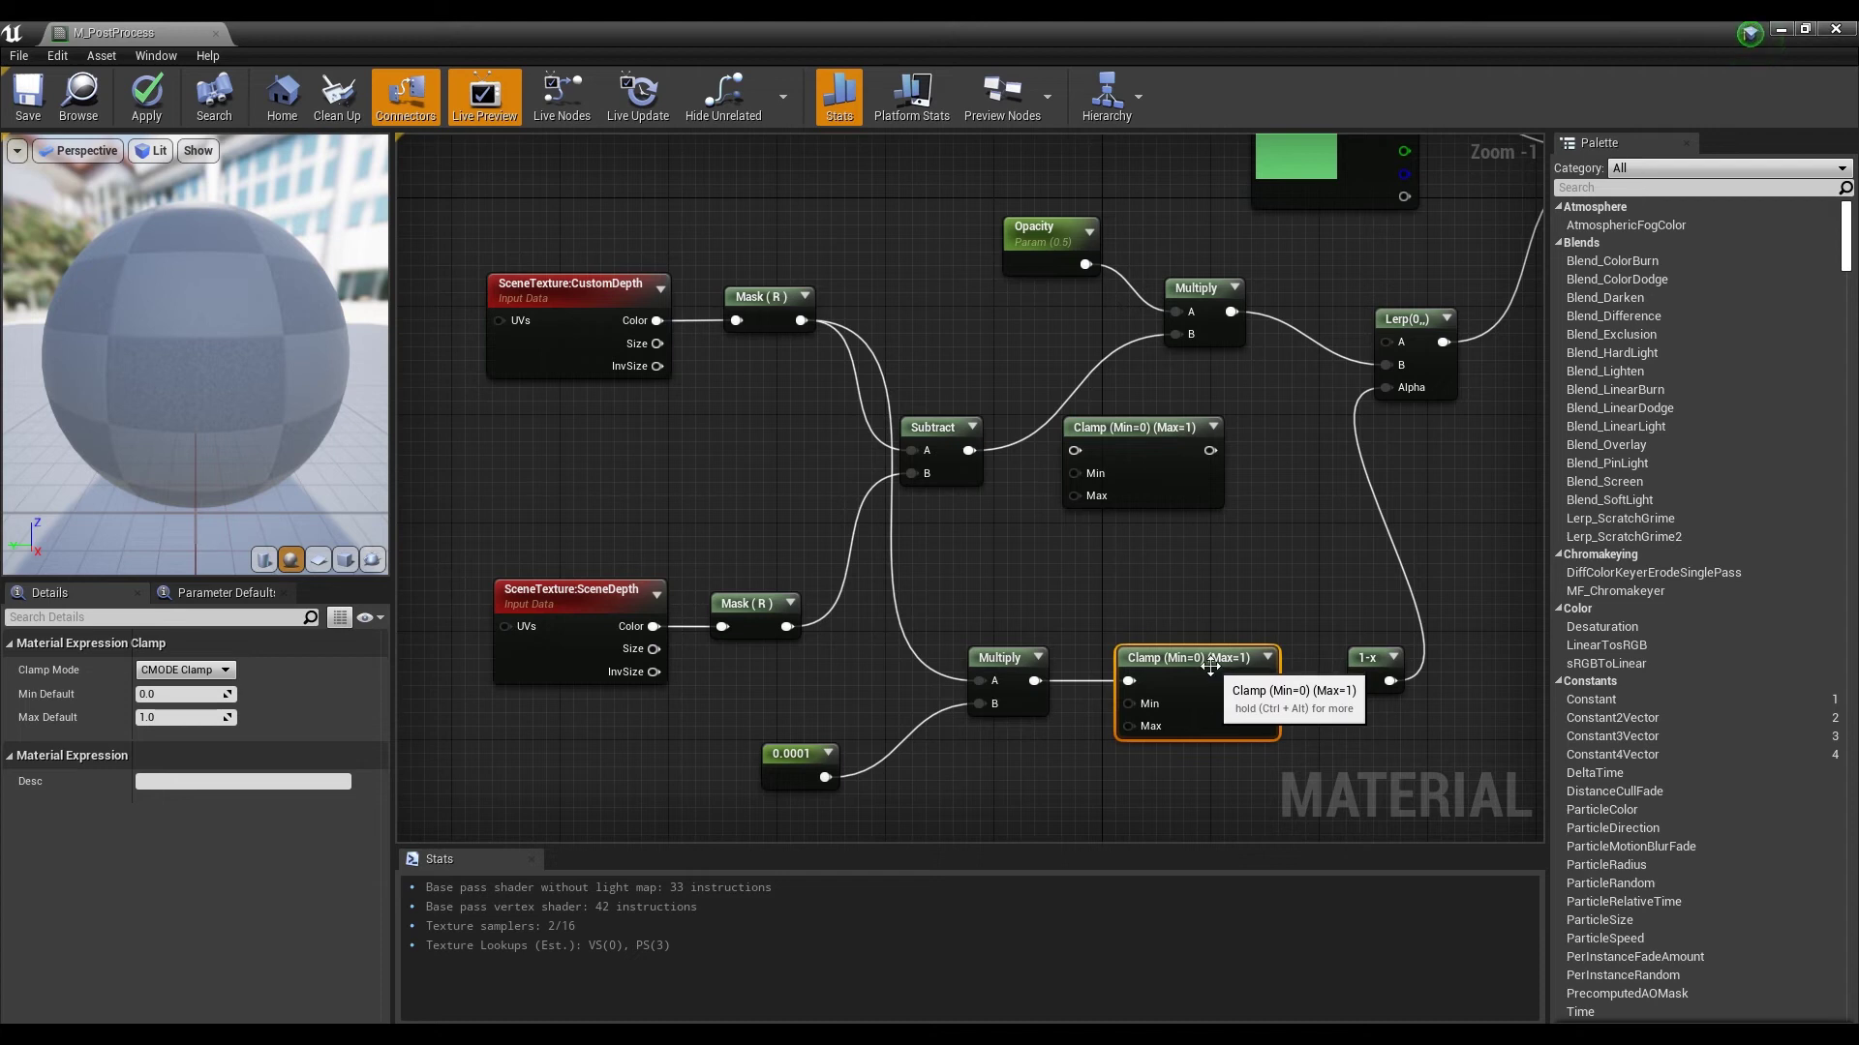
Step: Insert the remaining Clamp between Subtract and input B of the upper Multiply, moving it closer to Subtract
left_click_drag(973, 450, 1075, 451)
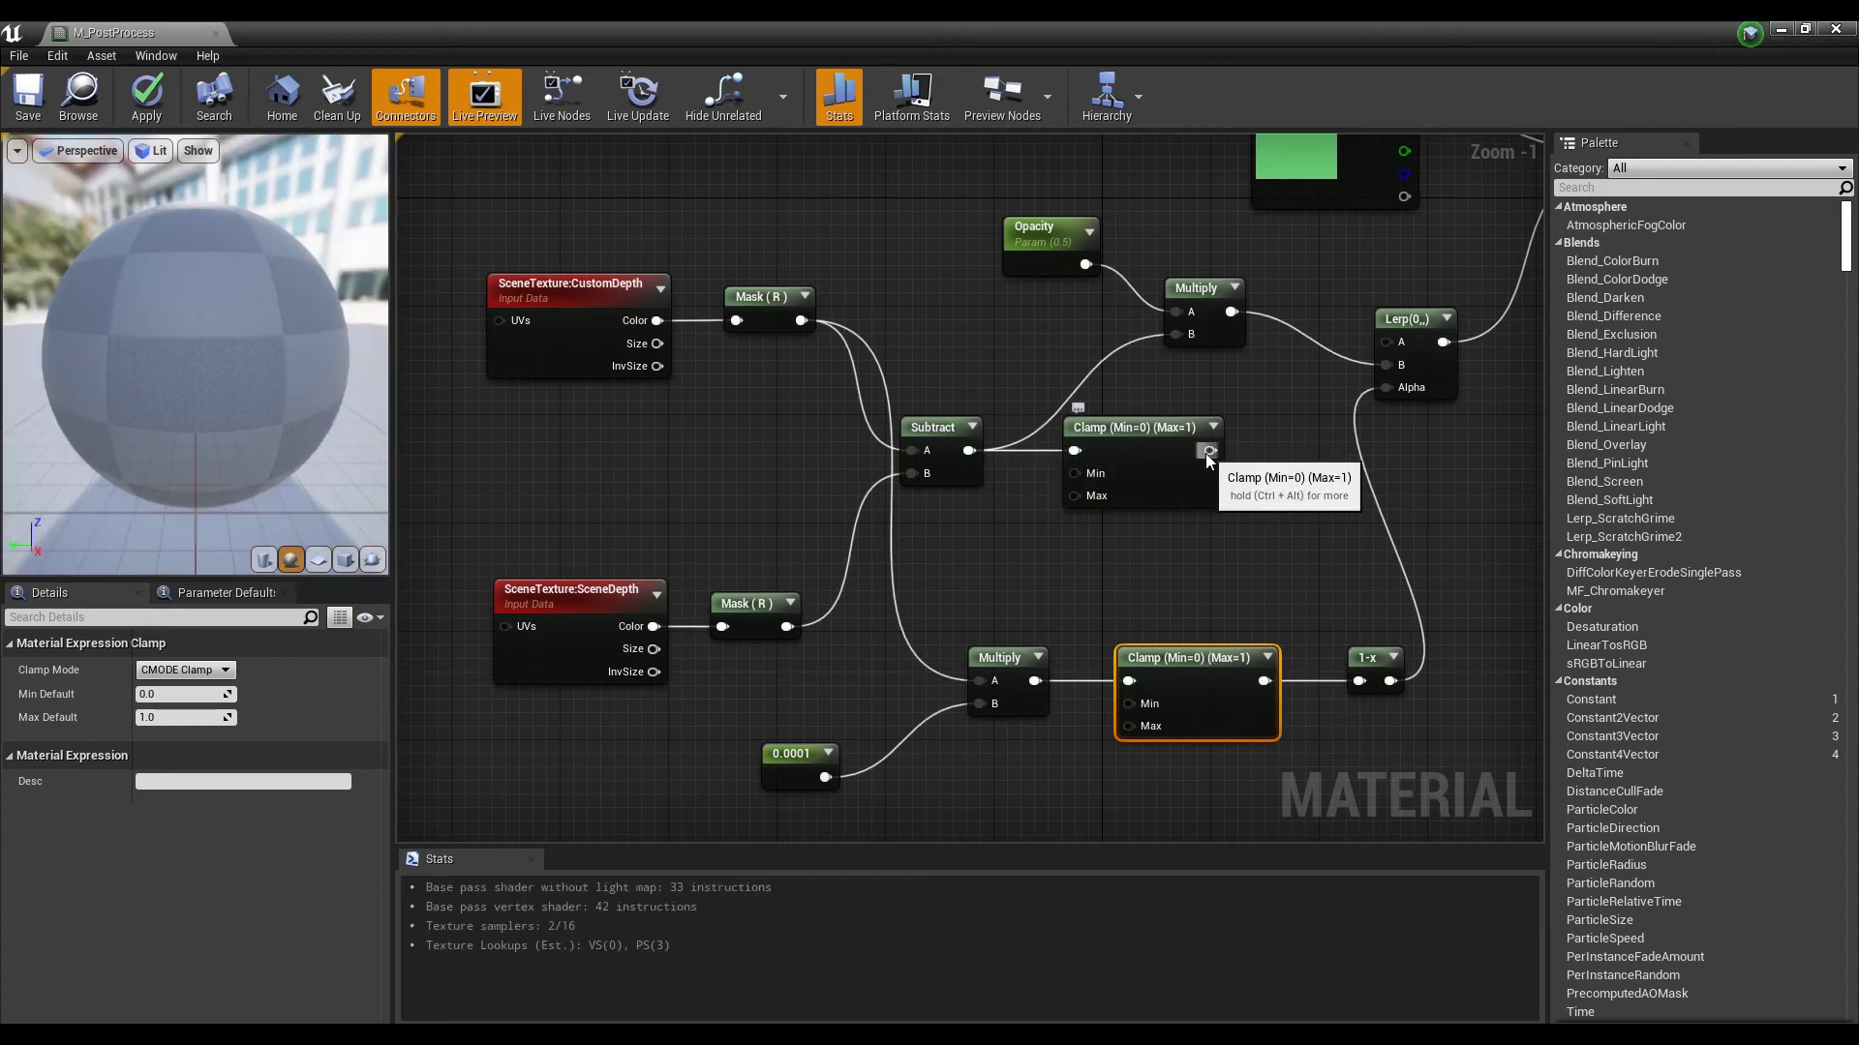
left_click_drag(1210, 450, 1176, 335)
left_click_drag(1143, 437, 1100, 410)
scroll(979, 472, "down", 2)
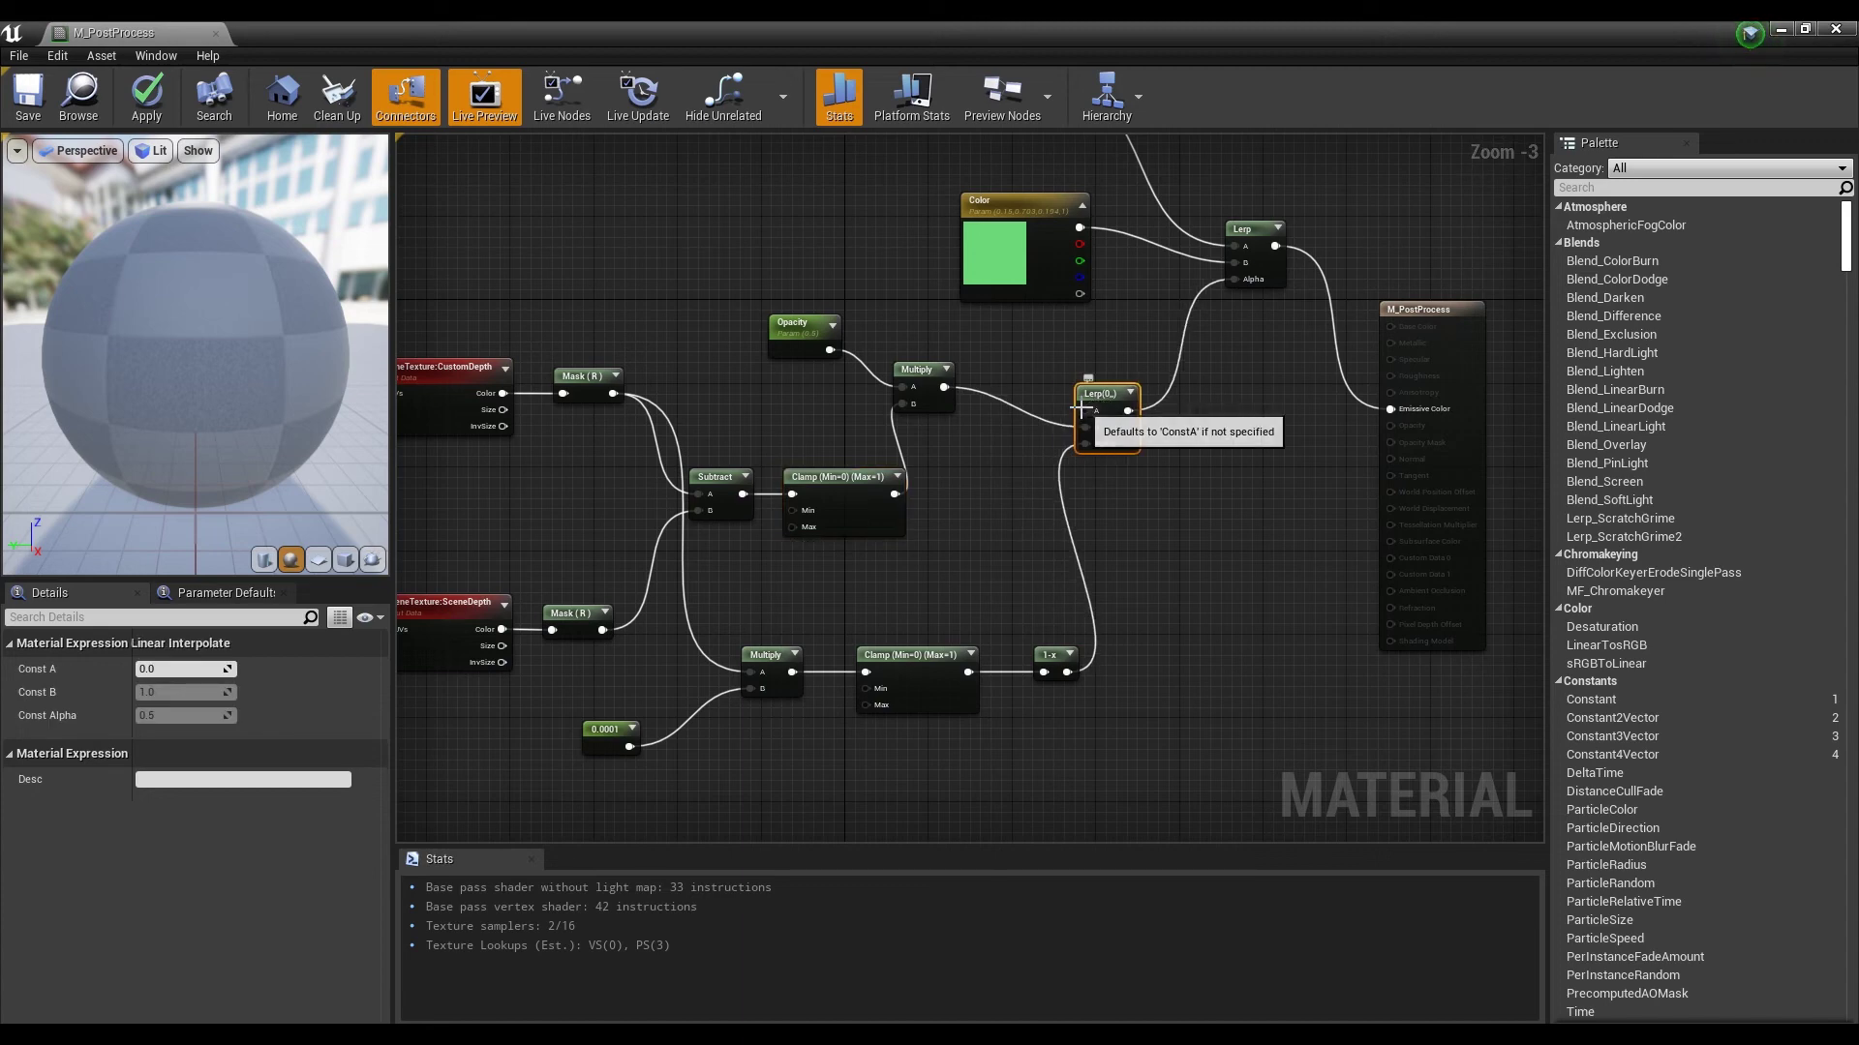
Step: Save the material, return to the level and select the cube mesh beside the ramp
left_click(24, 108)
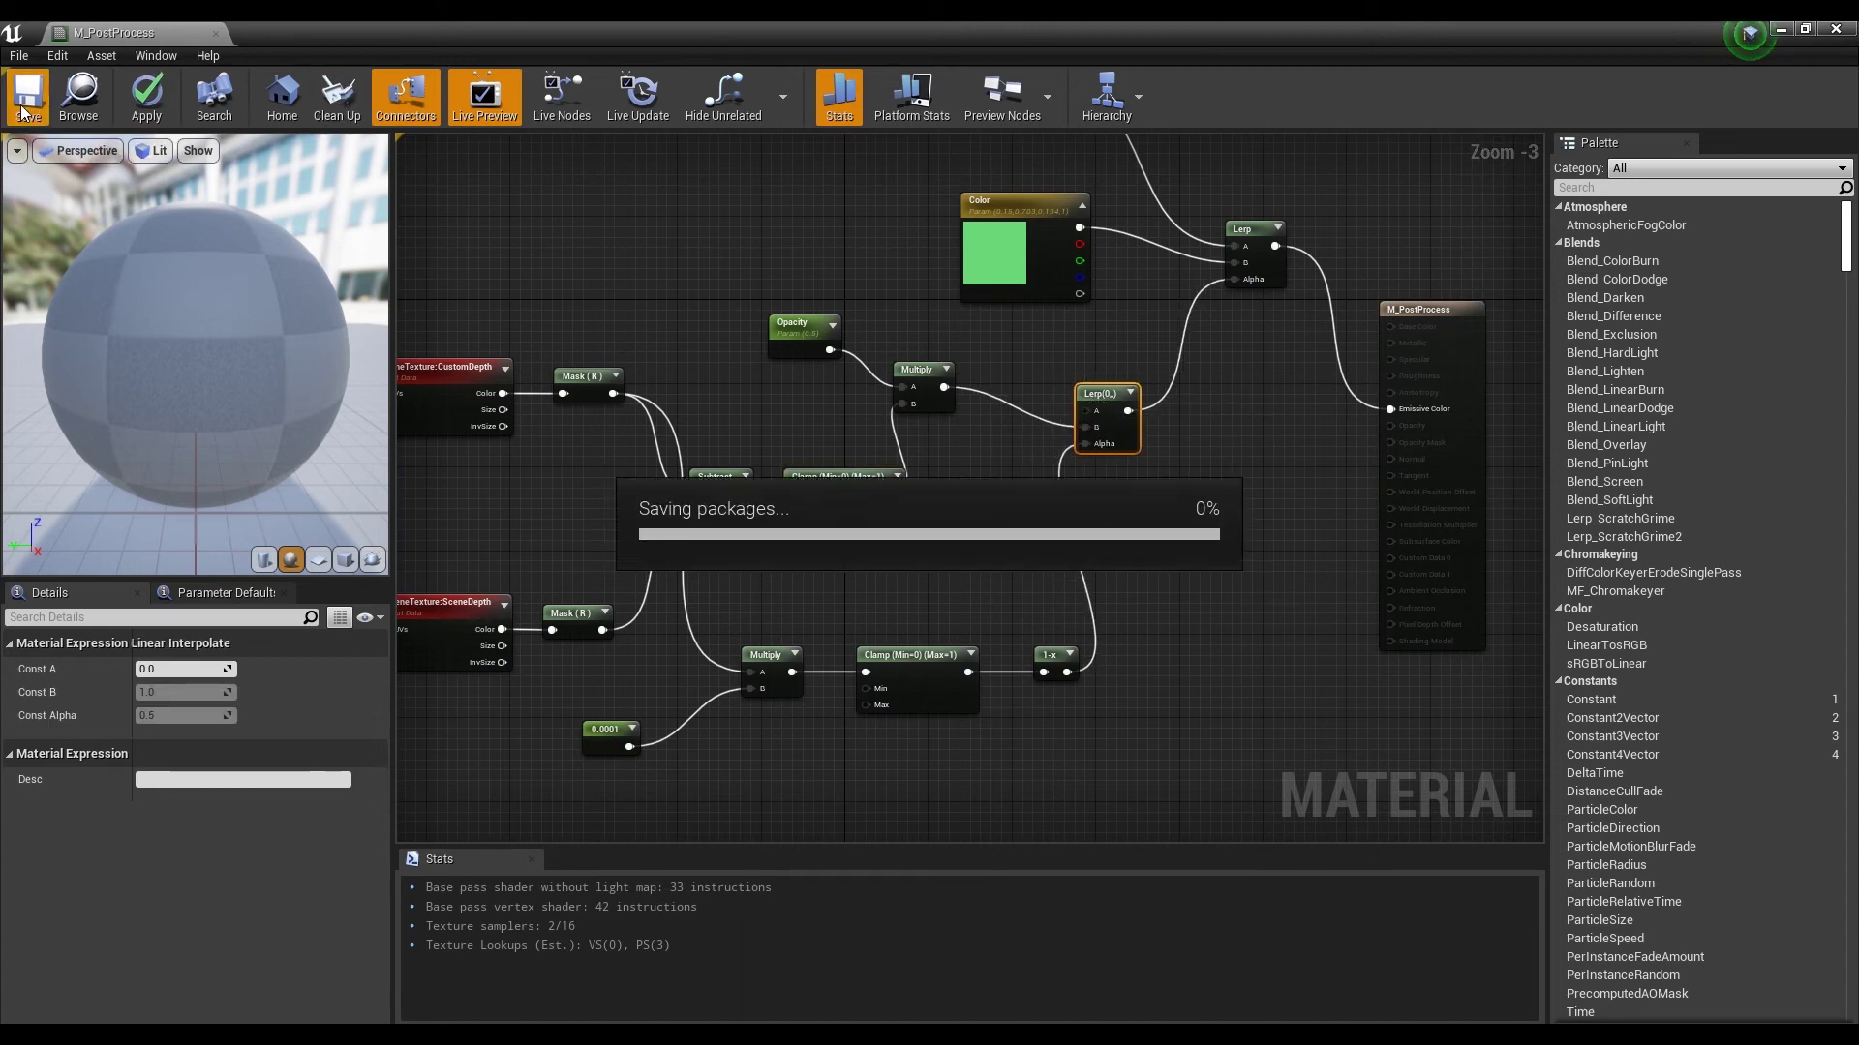
left_click(1836, 30)
right_click_drag(896, 418, 978, 395)
right_click_drag(319, 272, 318, 272)
left_click(727, 522)
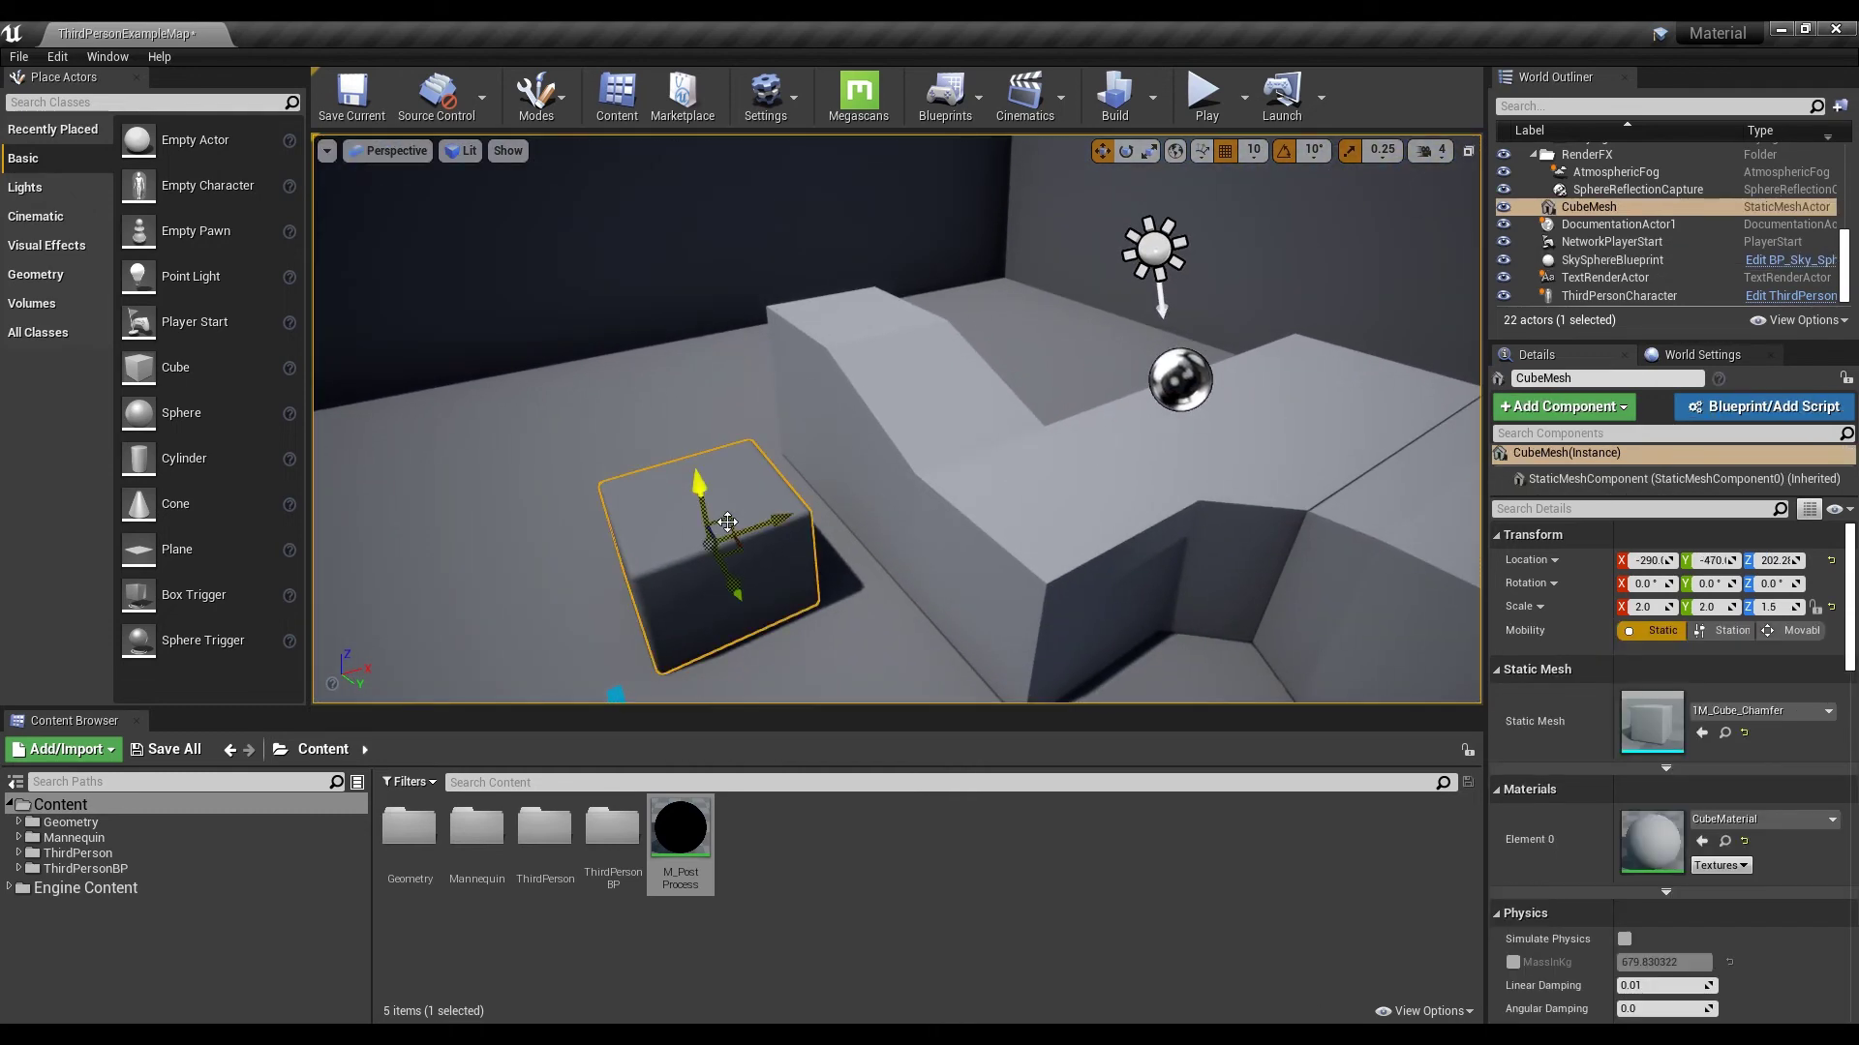
Step: Duplicate the cube mesh along X to about 390, behind the ramp, and enable Render CustomDepth Pass on the copy, saving the level
left_click_drag(771, 524, 1058, 412, "alt")
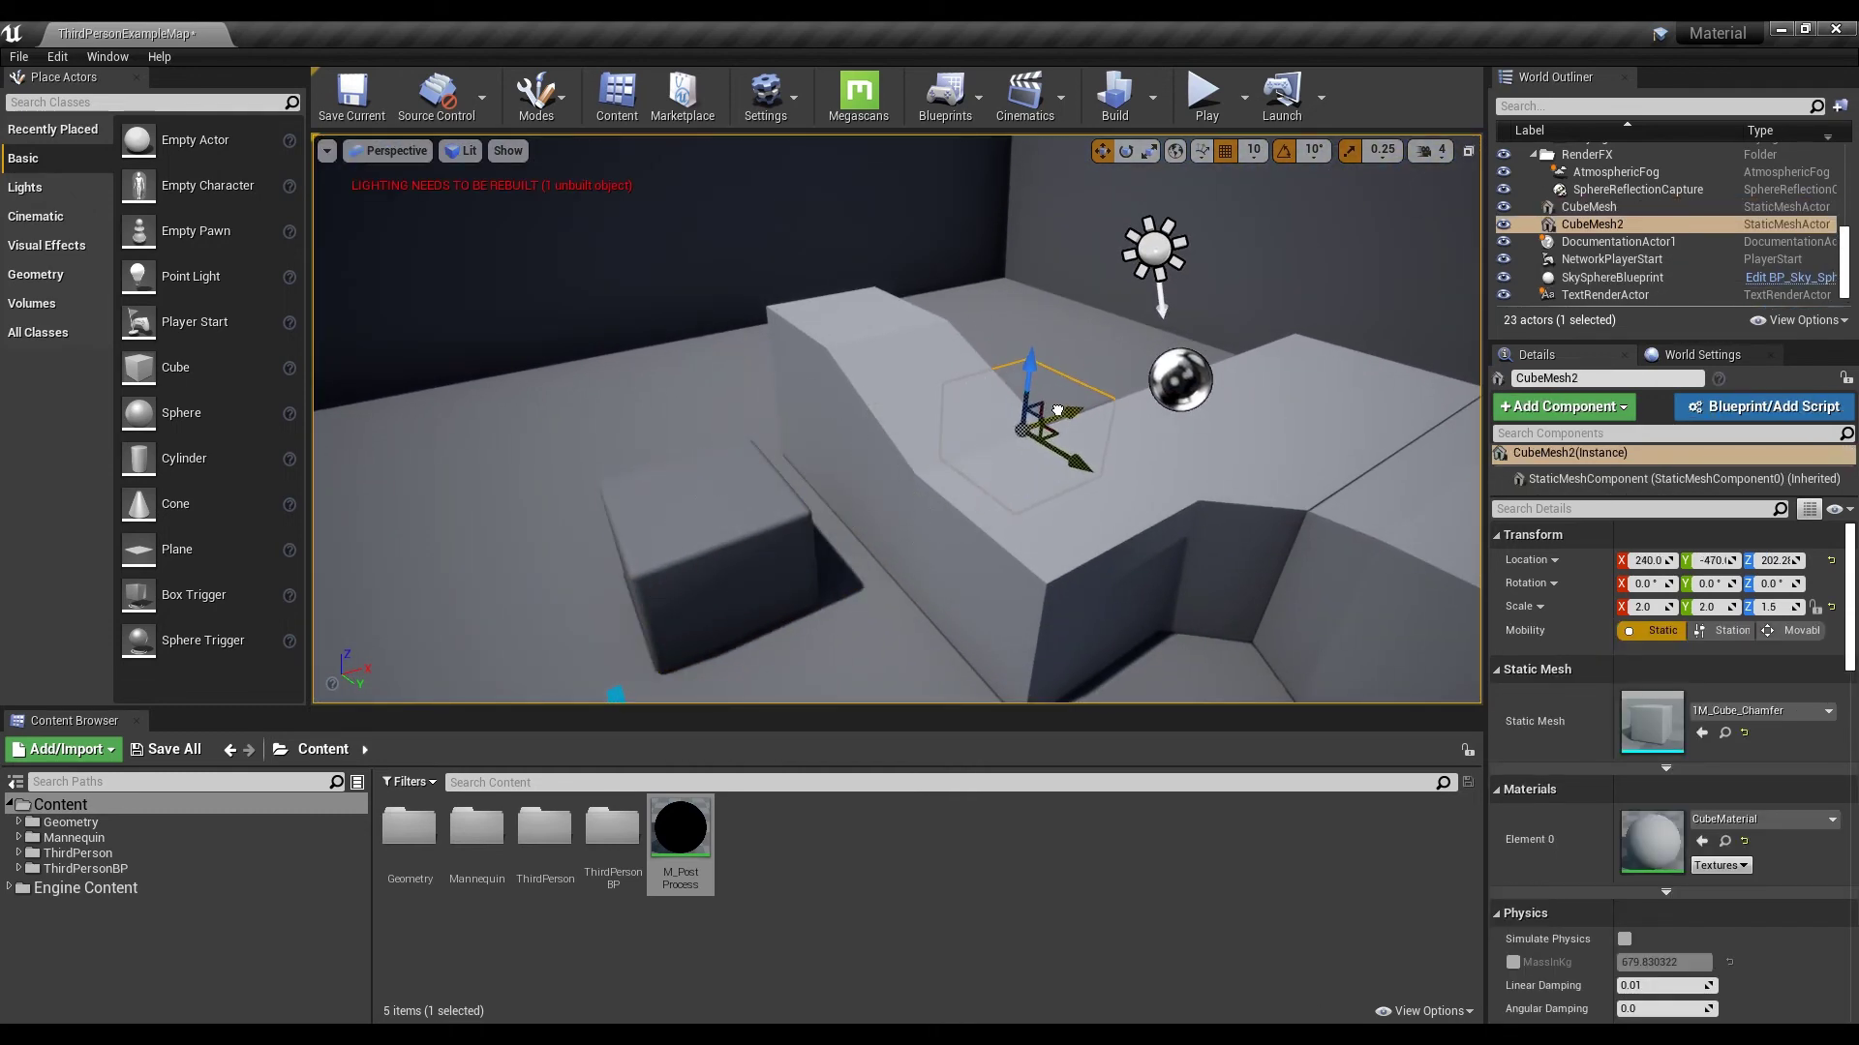
key("f")
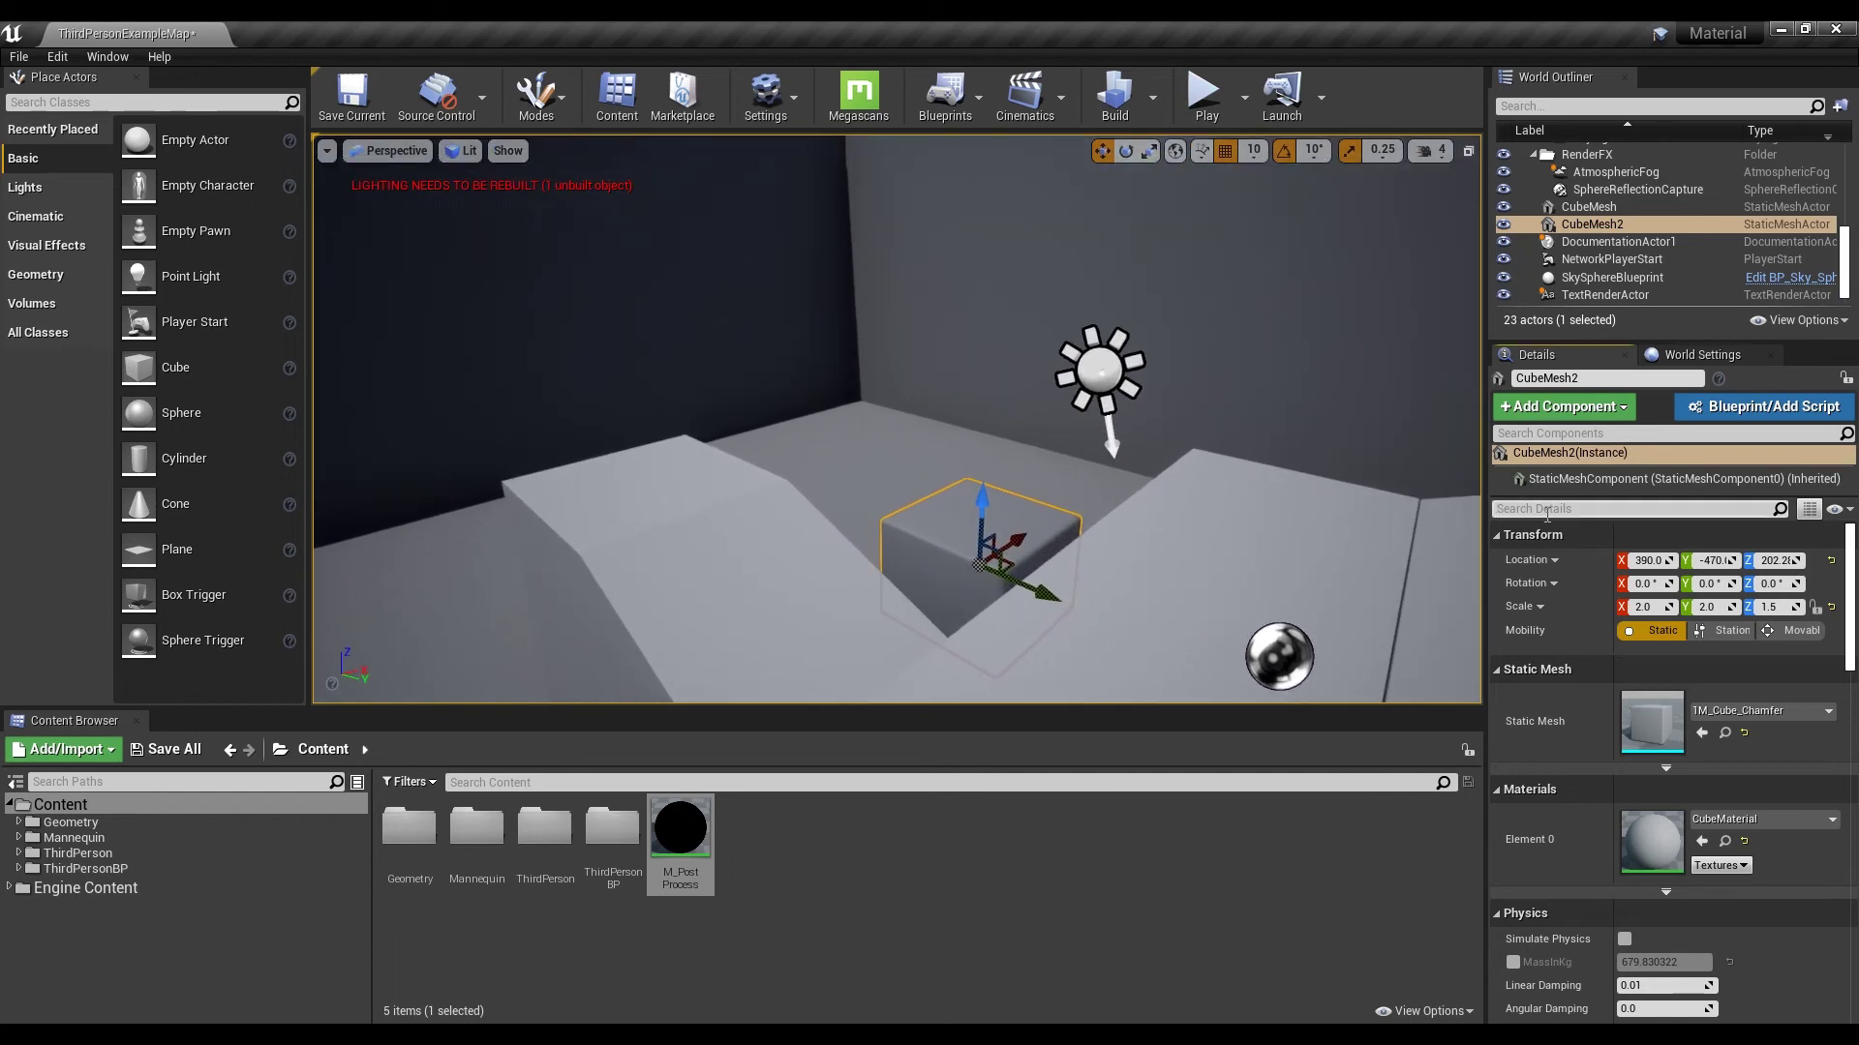
left_click(1548, 509)
type("cust")
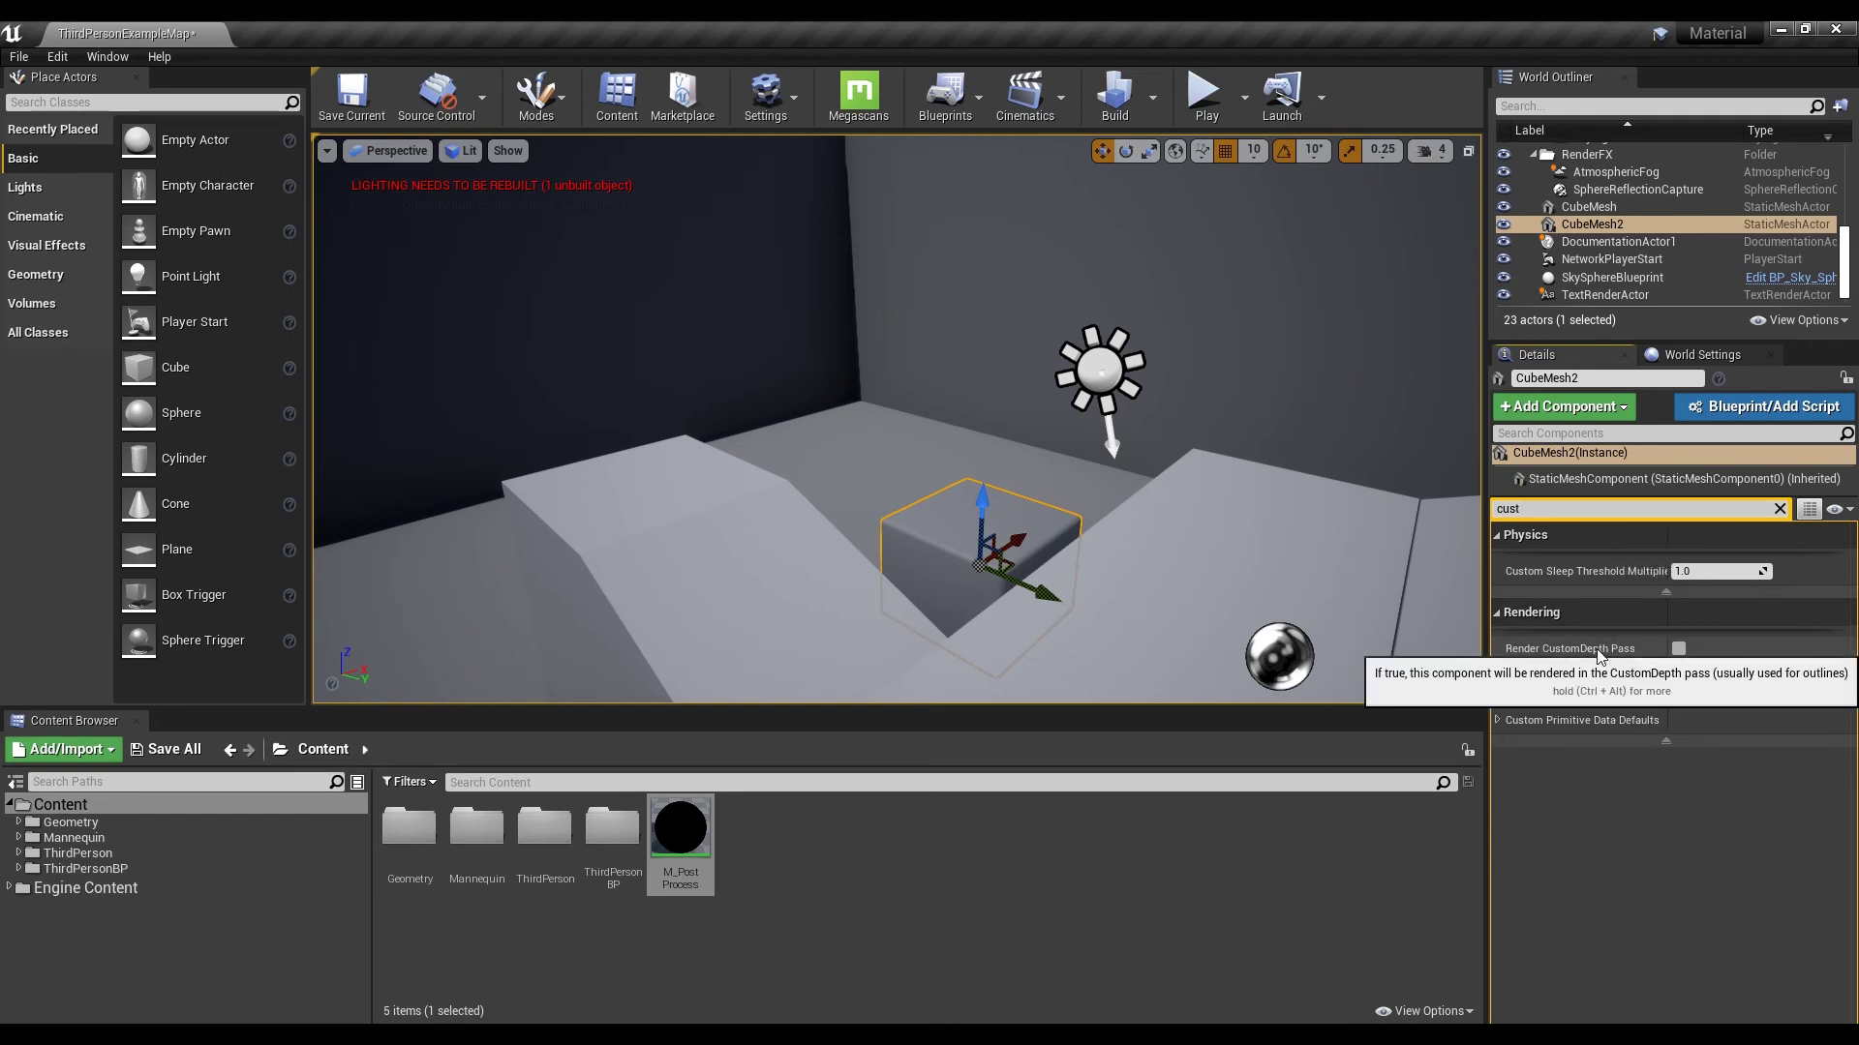
left_click(1676, 648)
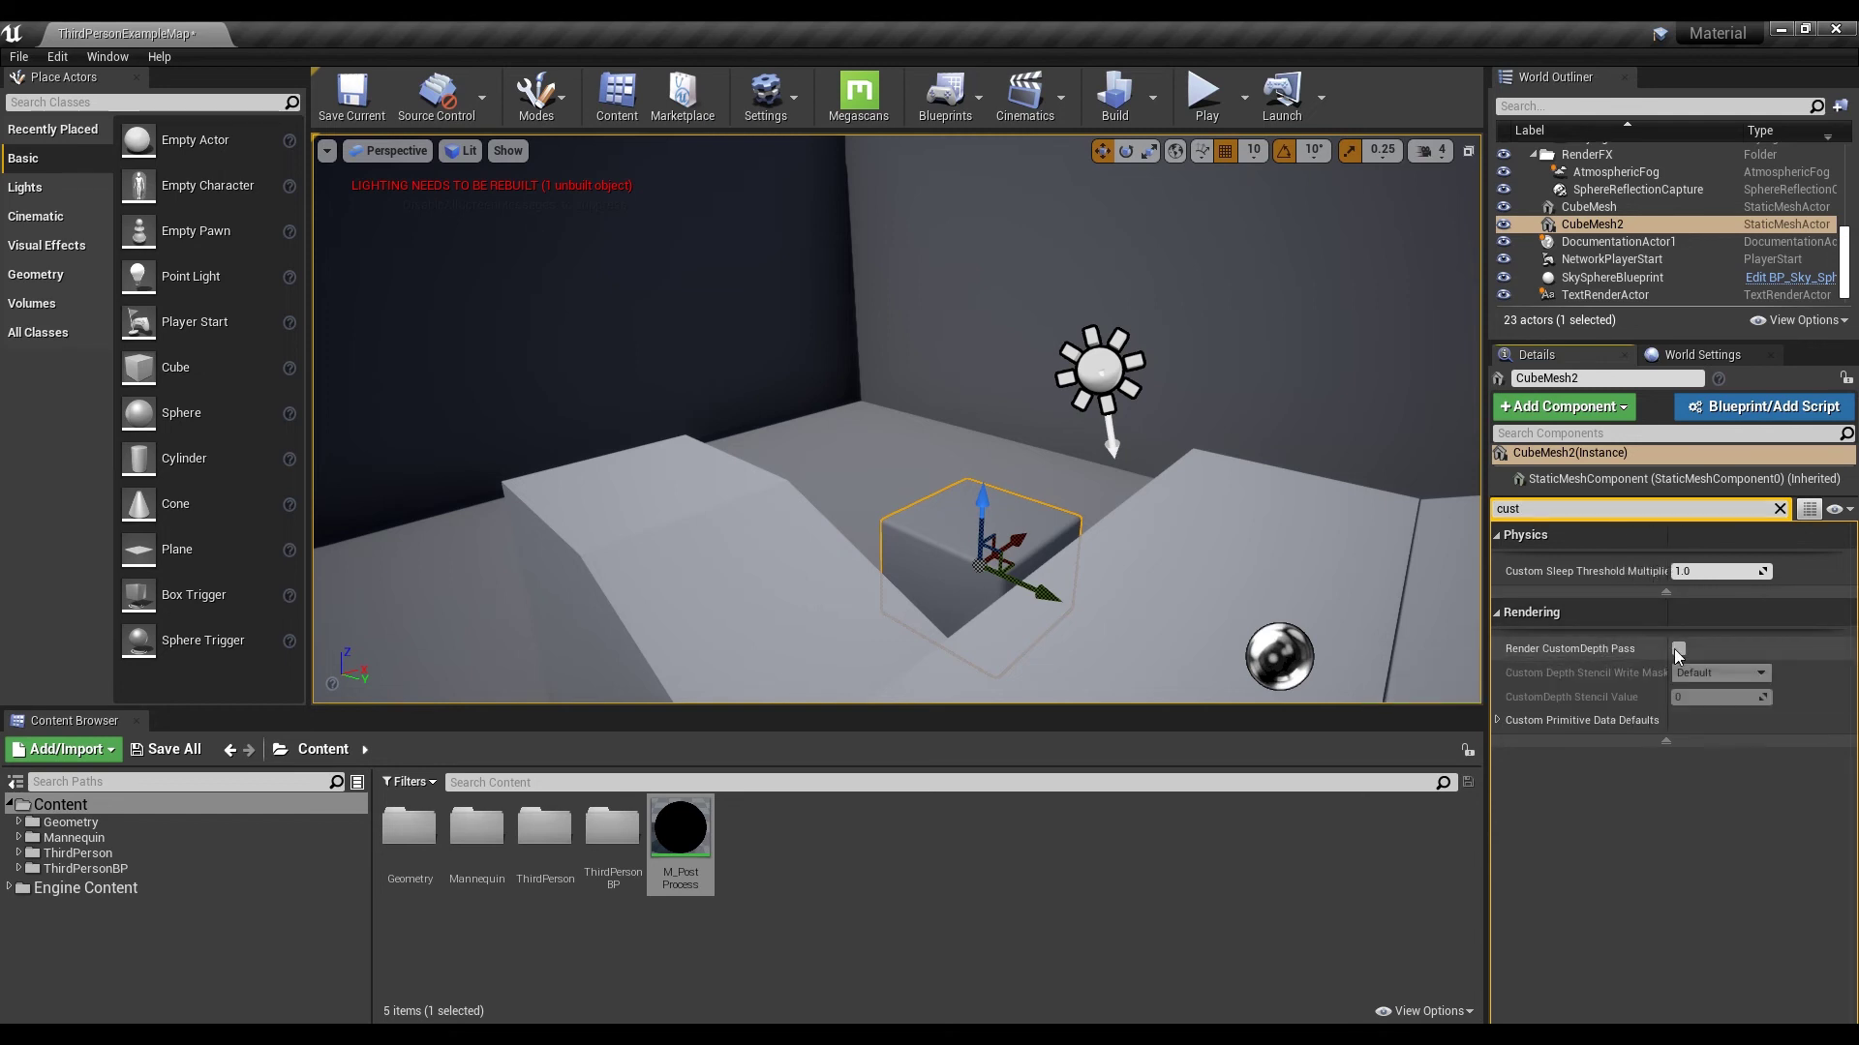
key("ctrl+s")
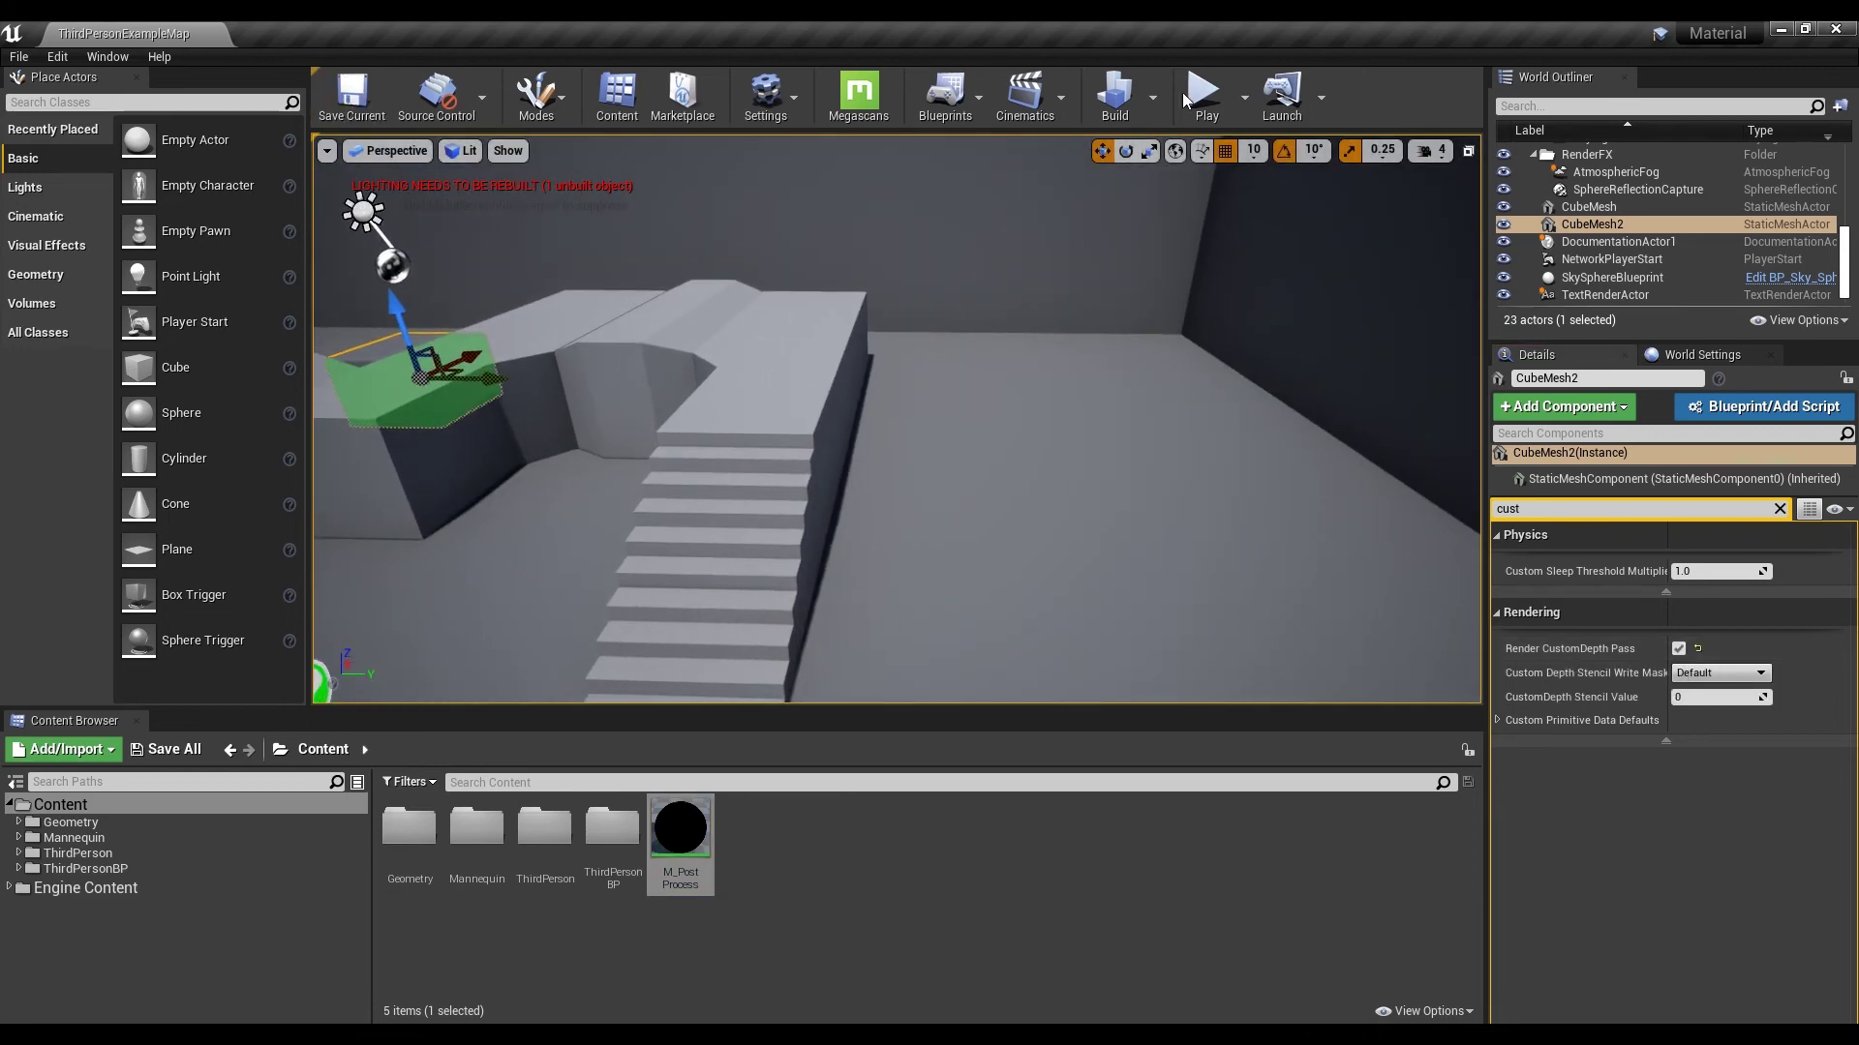
Step: Play the level and run the character around the ramp structure to check the duplicated cube's highlight through walls, ending the play session
left_click(1203, 92)
key("w")
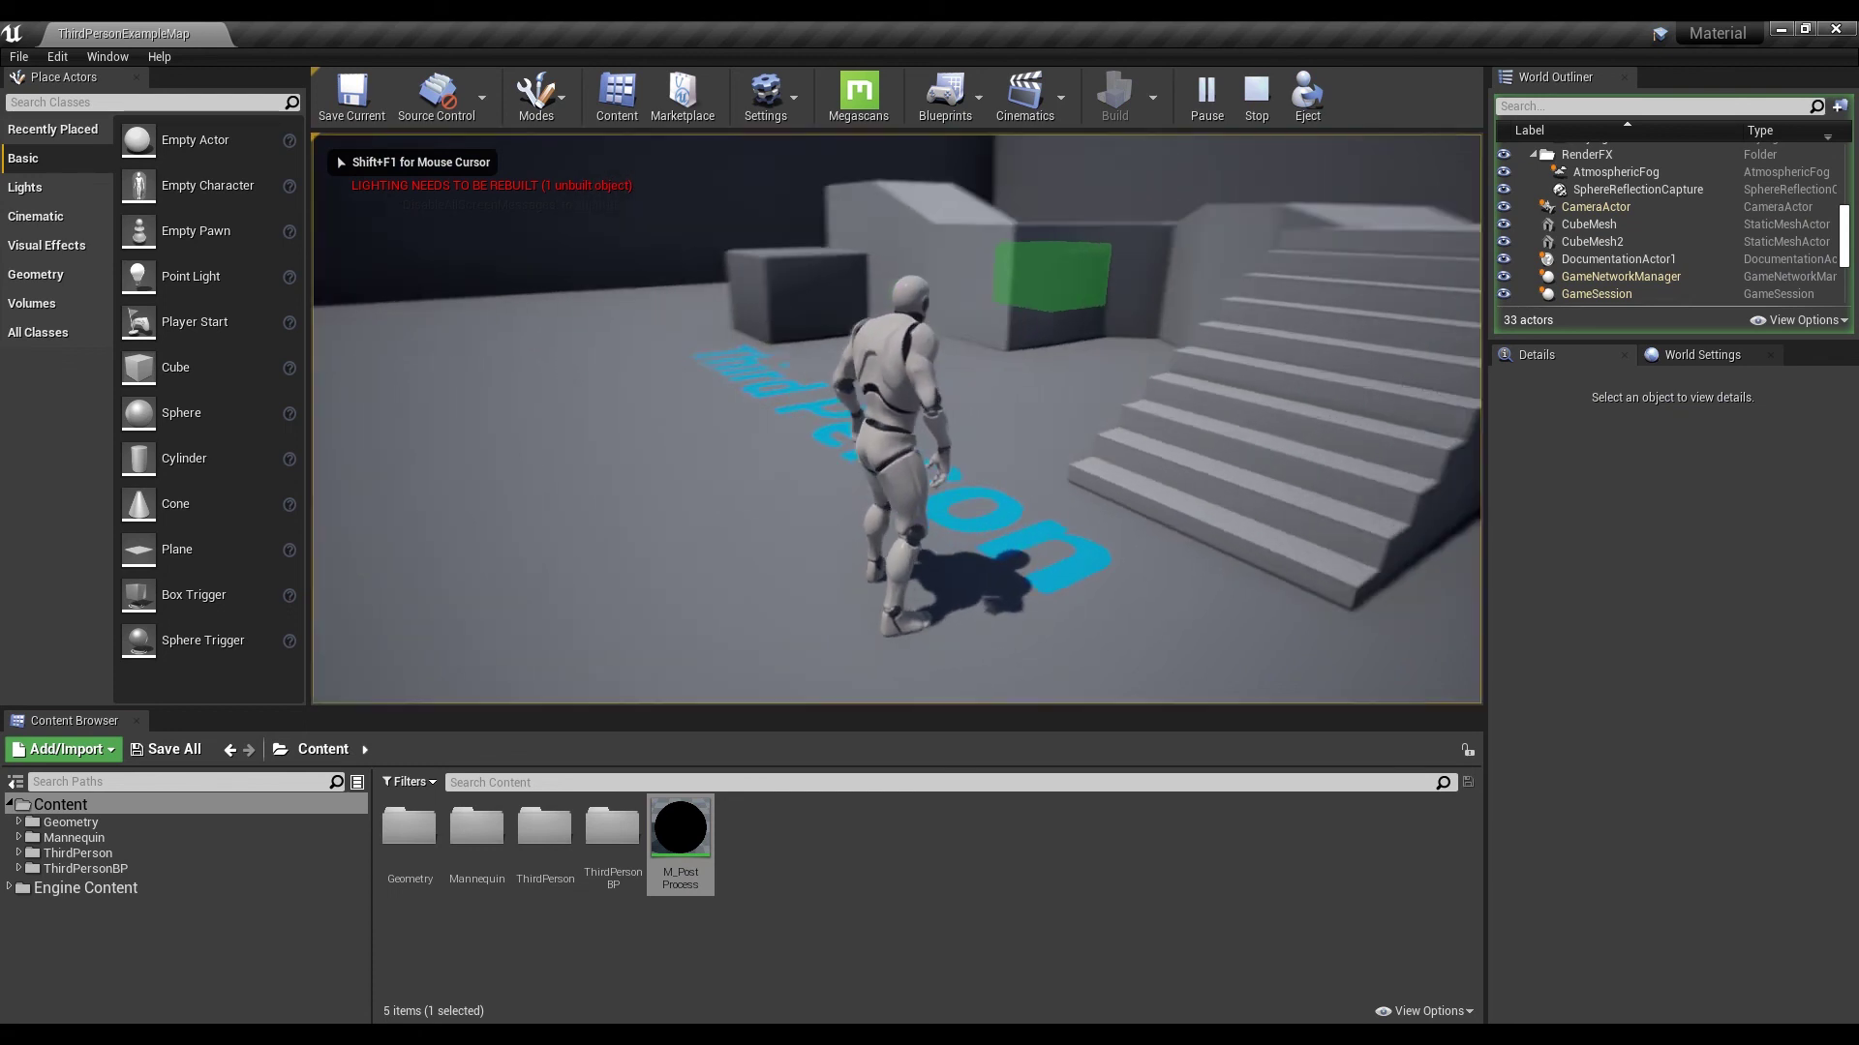
key("d")
key("d")
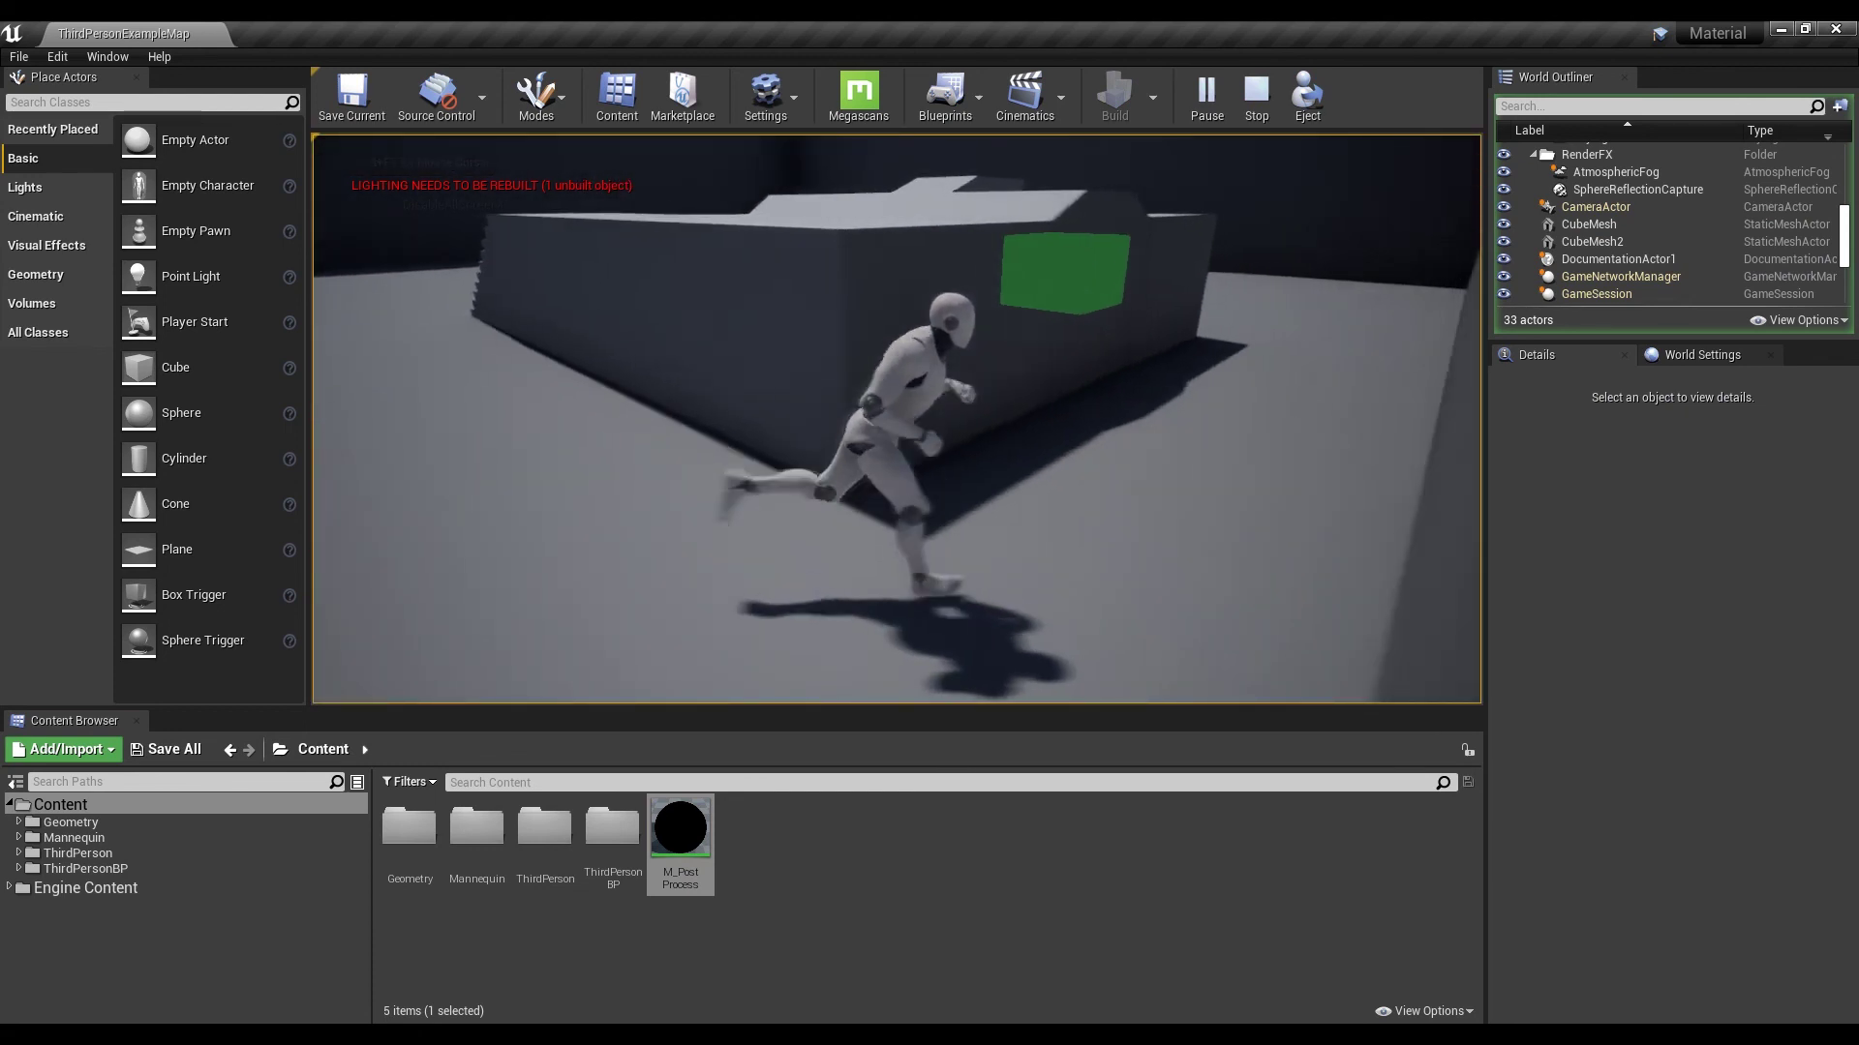
key("w")
key("d")
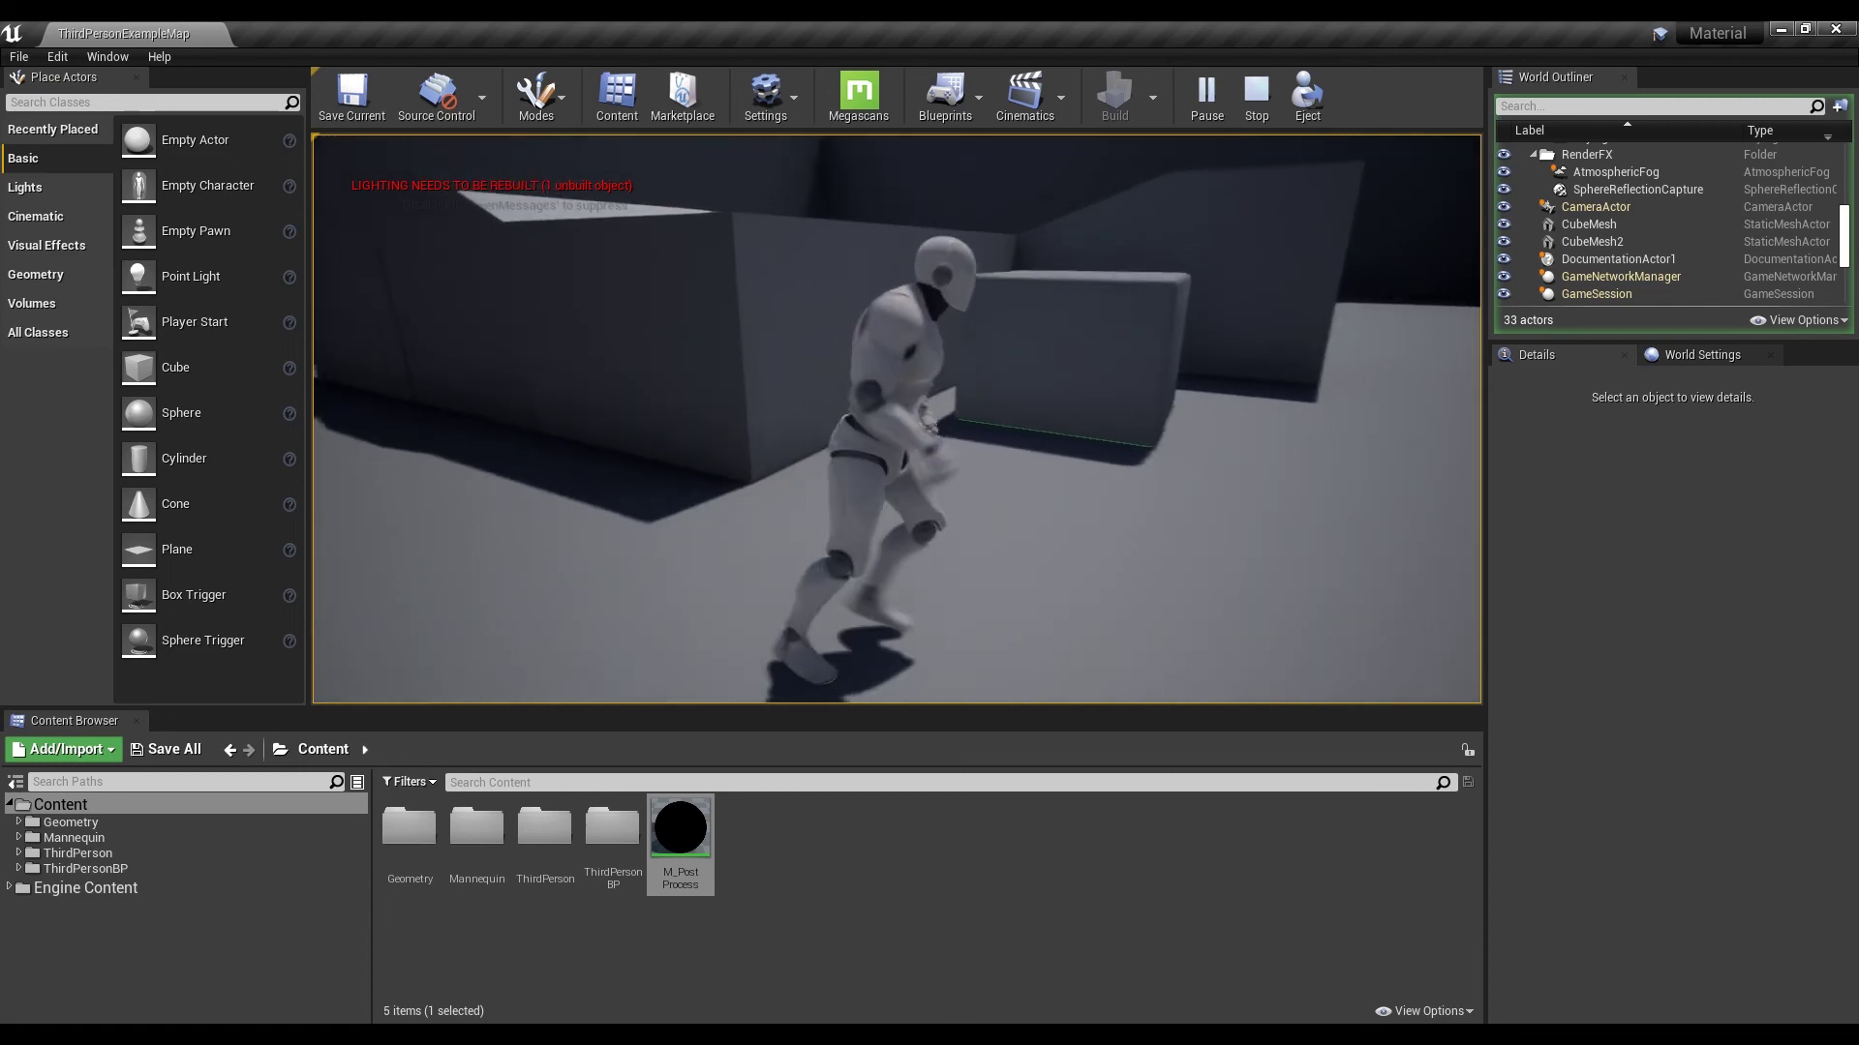
key("s")
key("w")
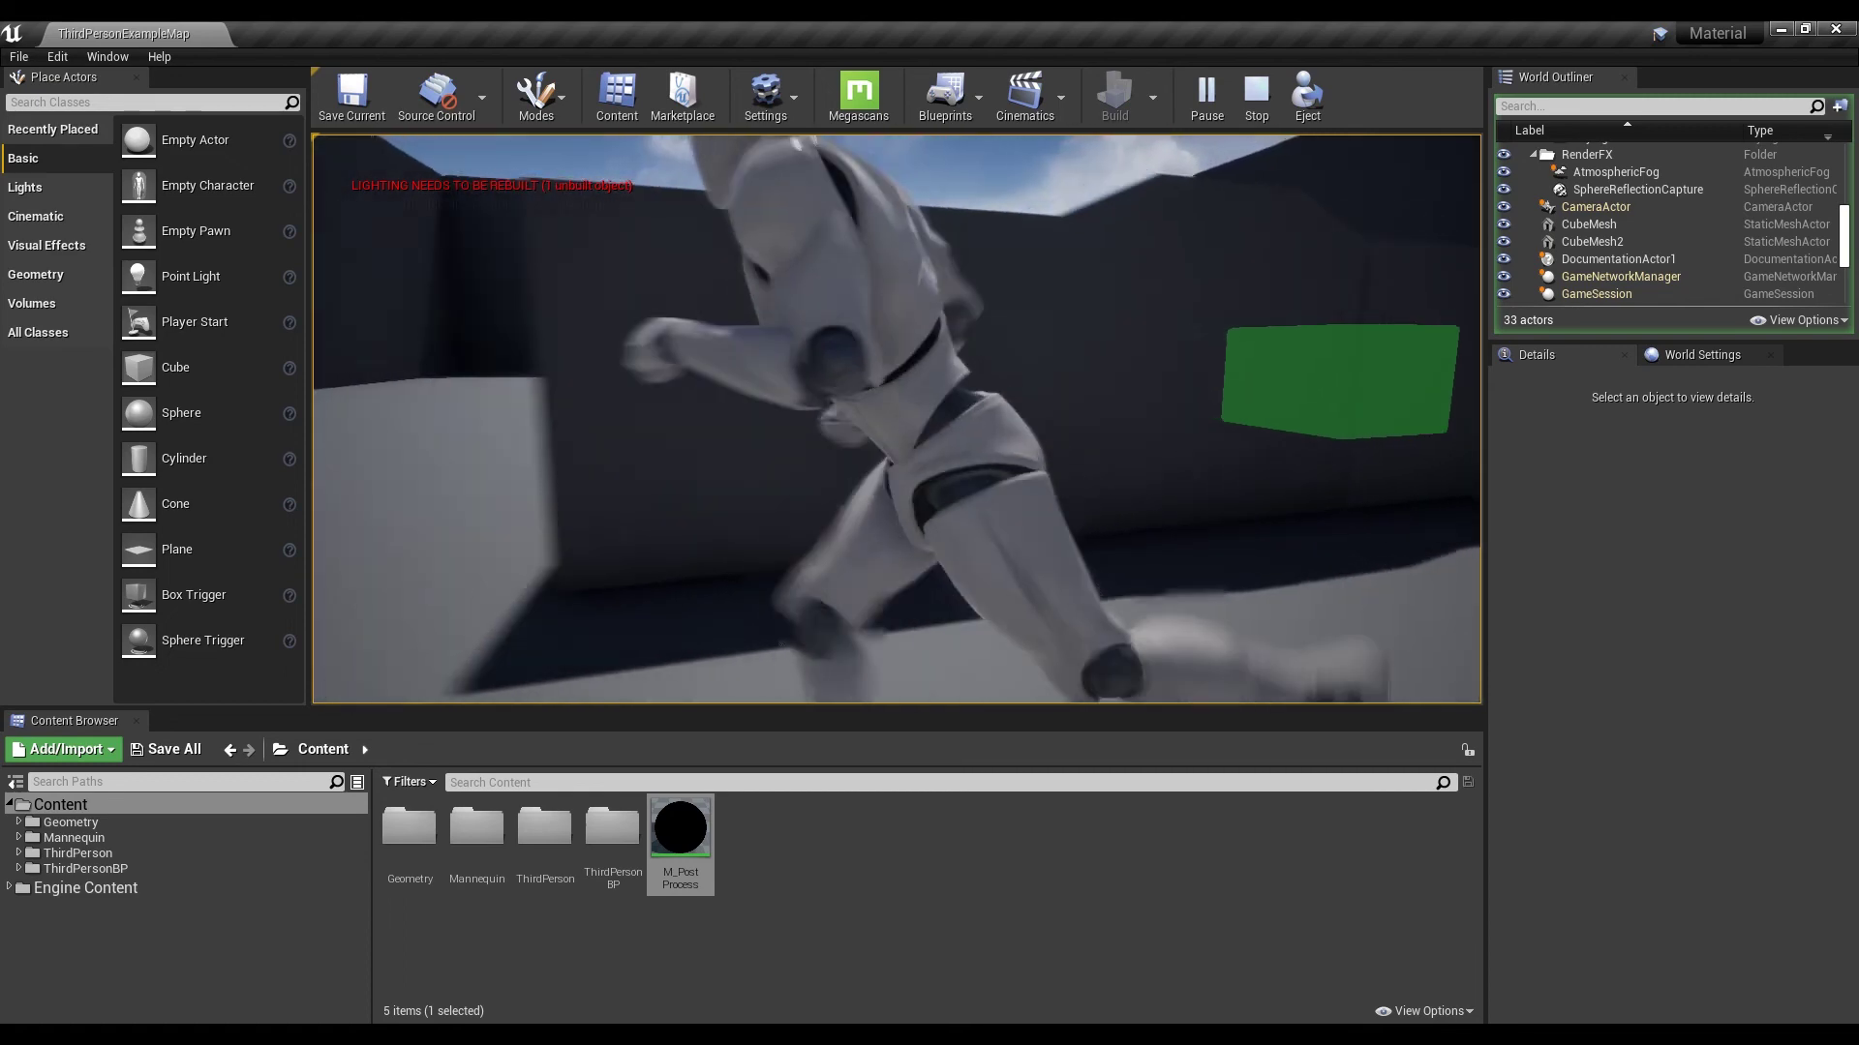
key("a")
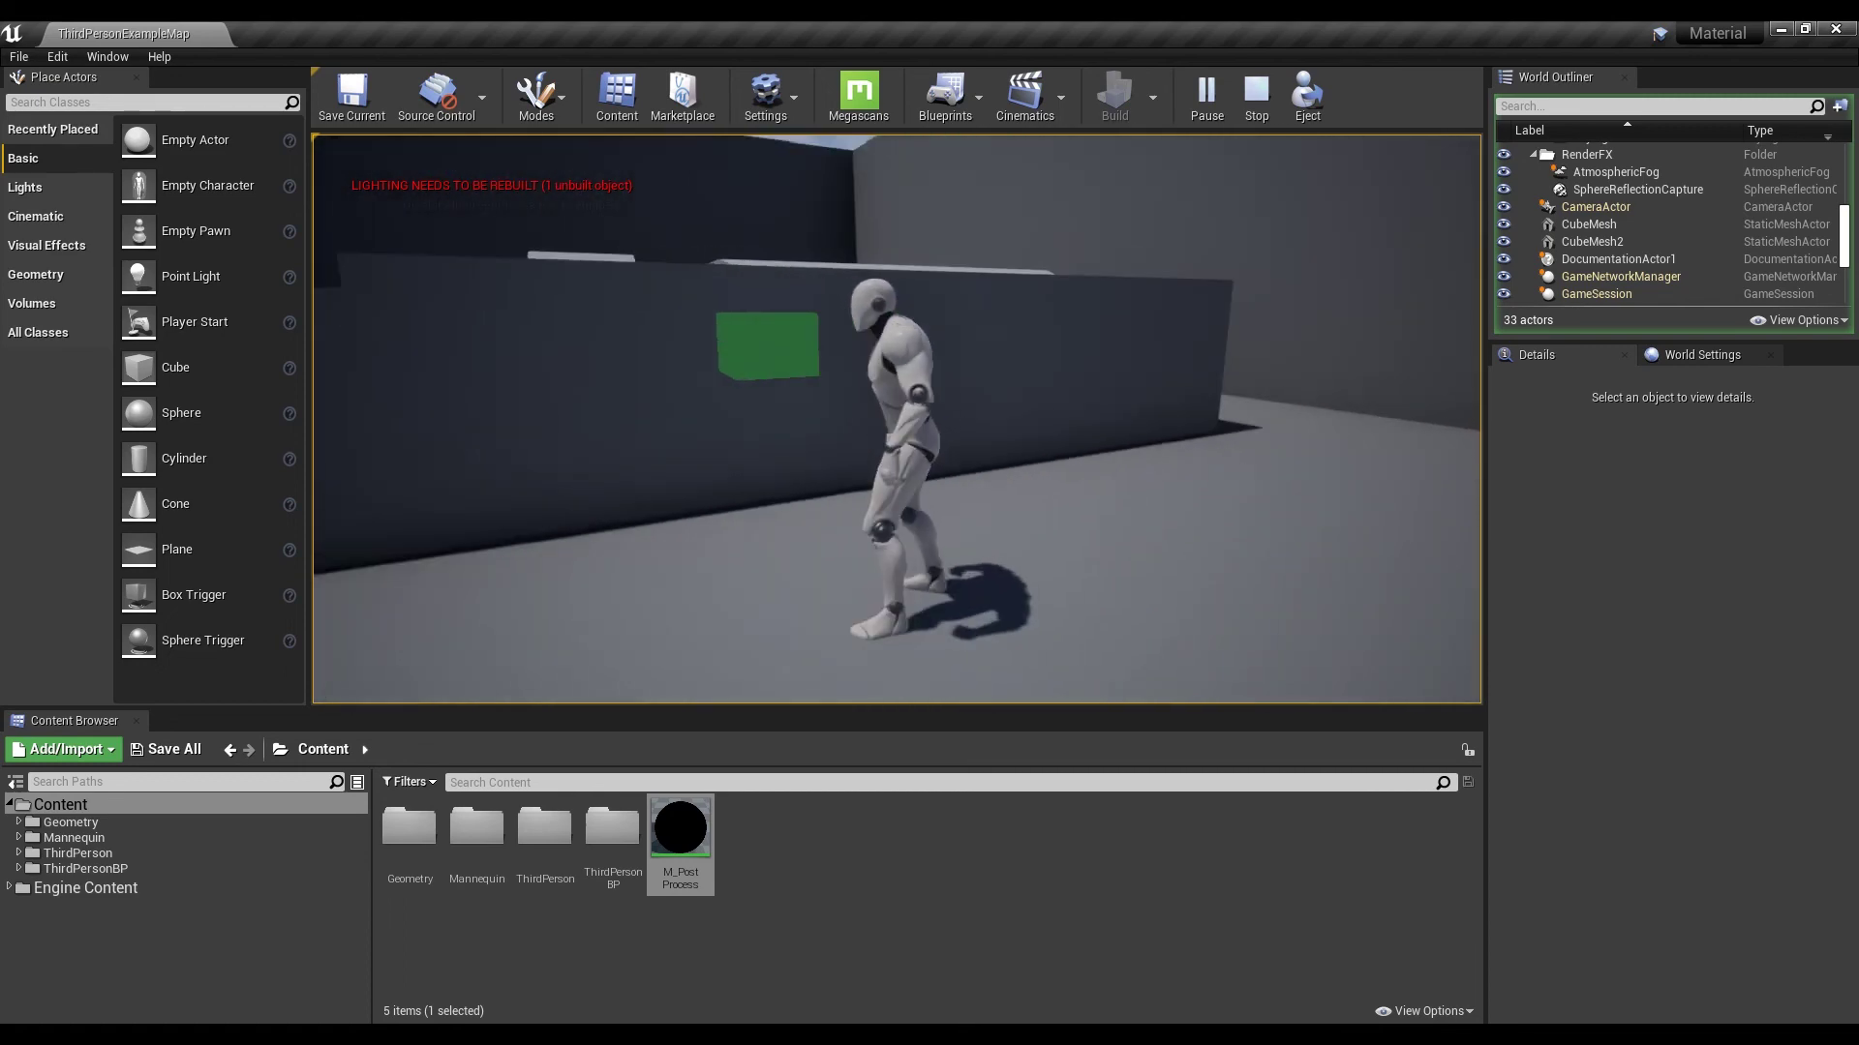
key("Escape")
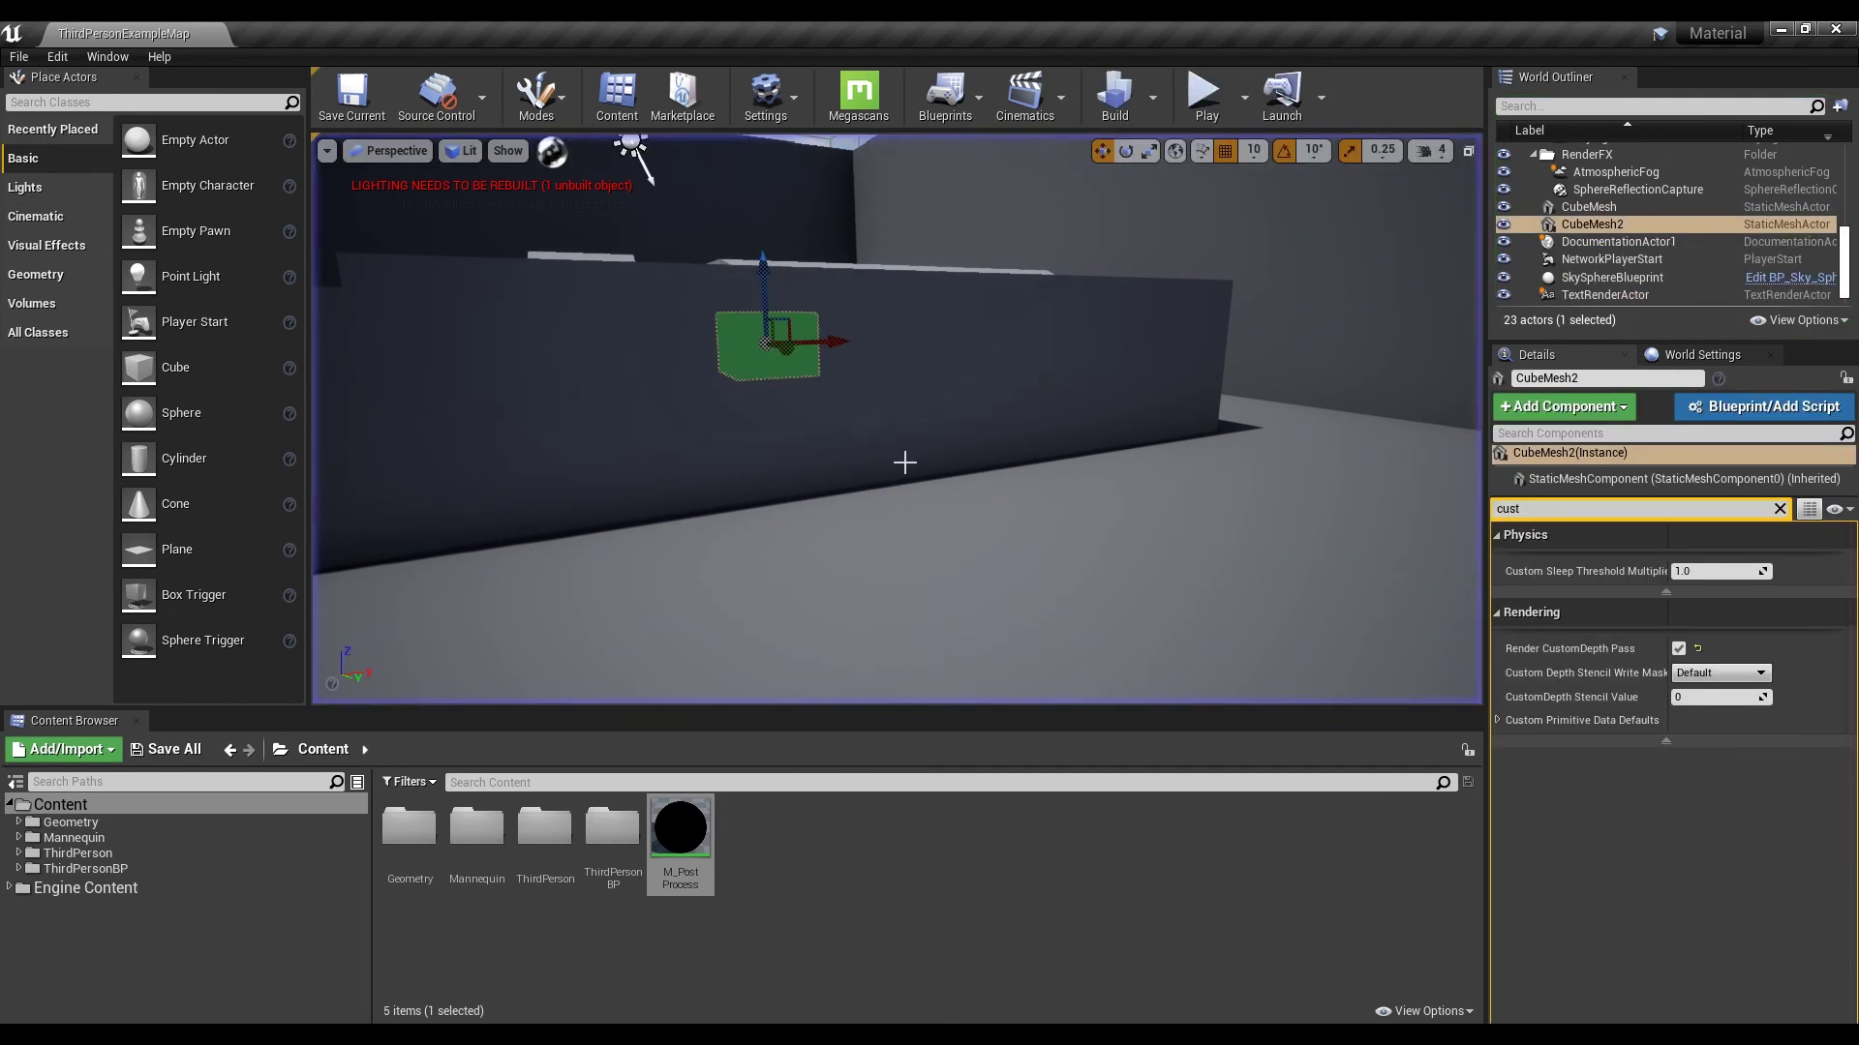